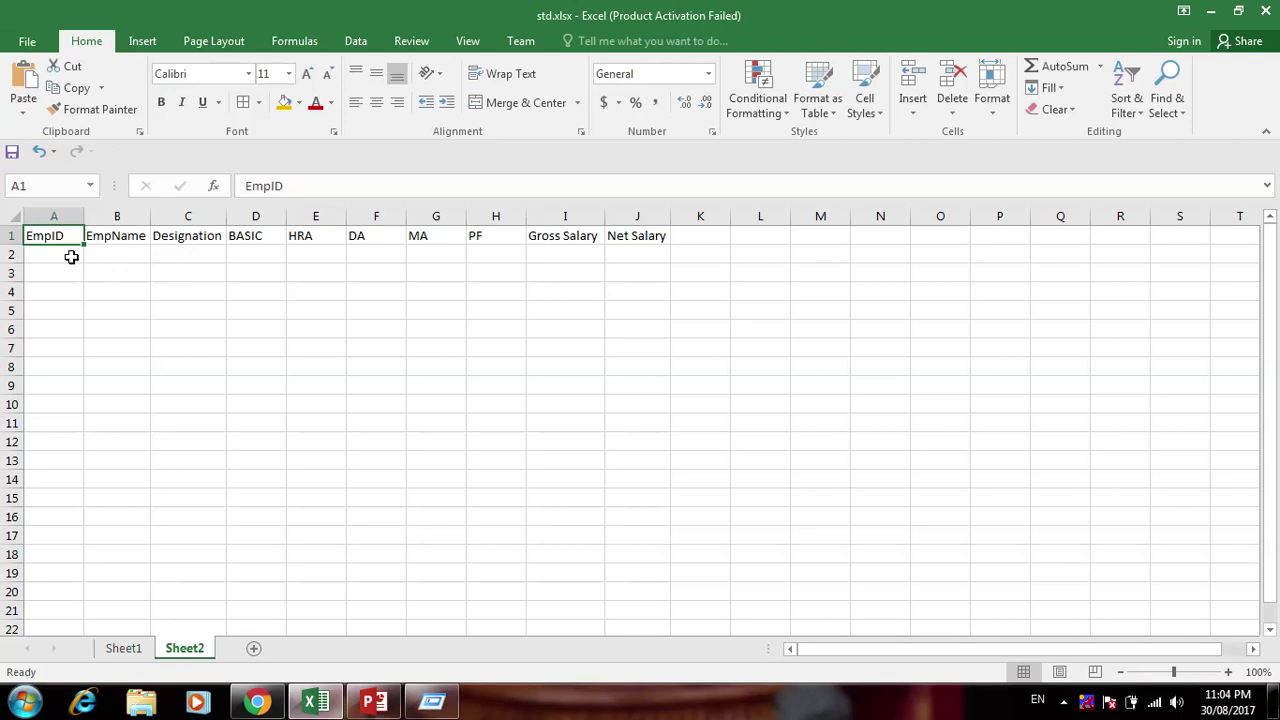
# Enter the employee IDs 101, 102 and 103 from A2 down and extend the series to 108 in A9
pyautogui.click(71, 257)
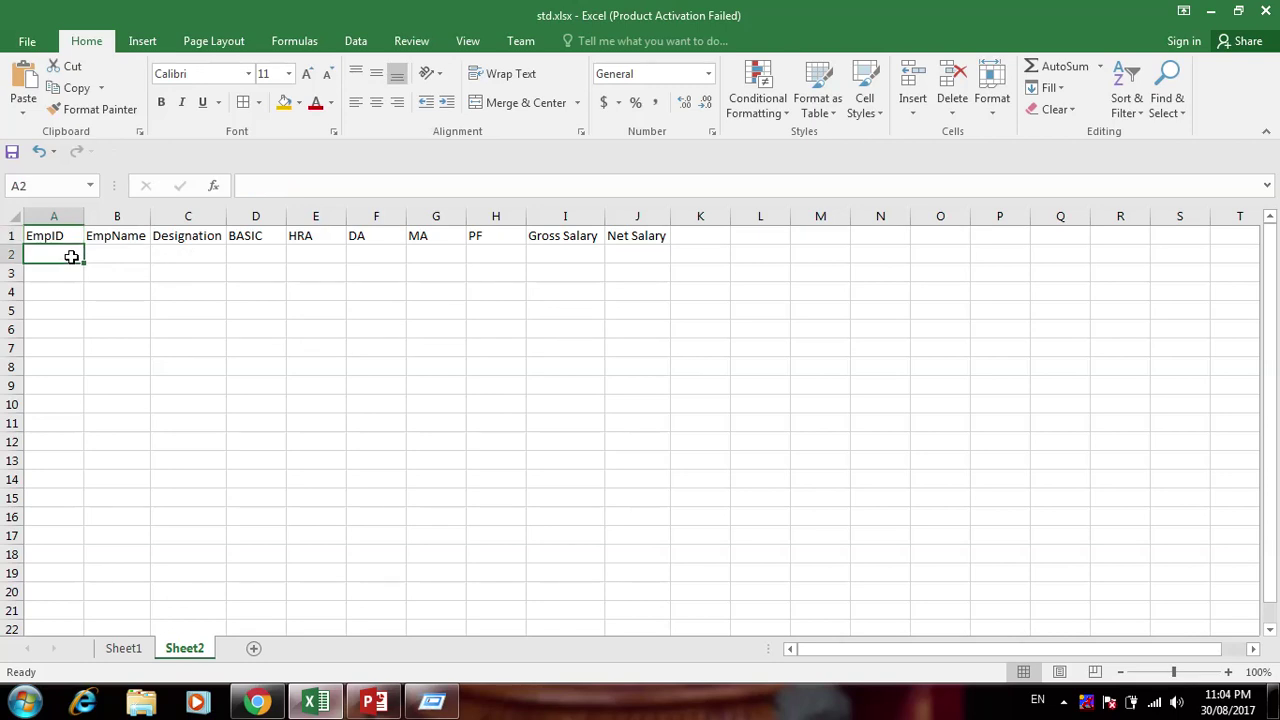
pyautogui.write('101')
pyautogui.press('Return')
pyautogui.write('102')
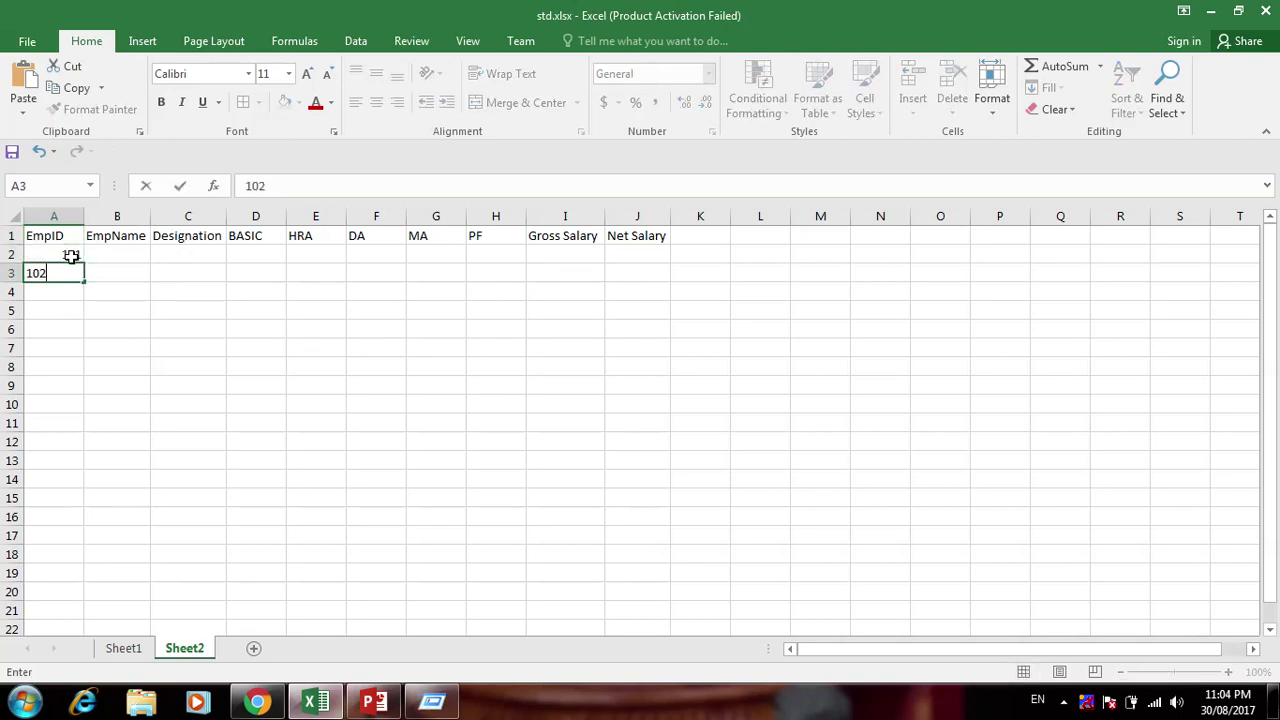
pyautogui.press('Return')
pyautogui.write('103')
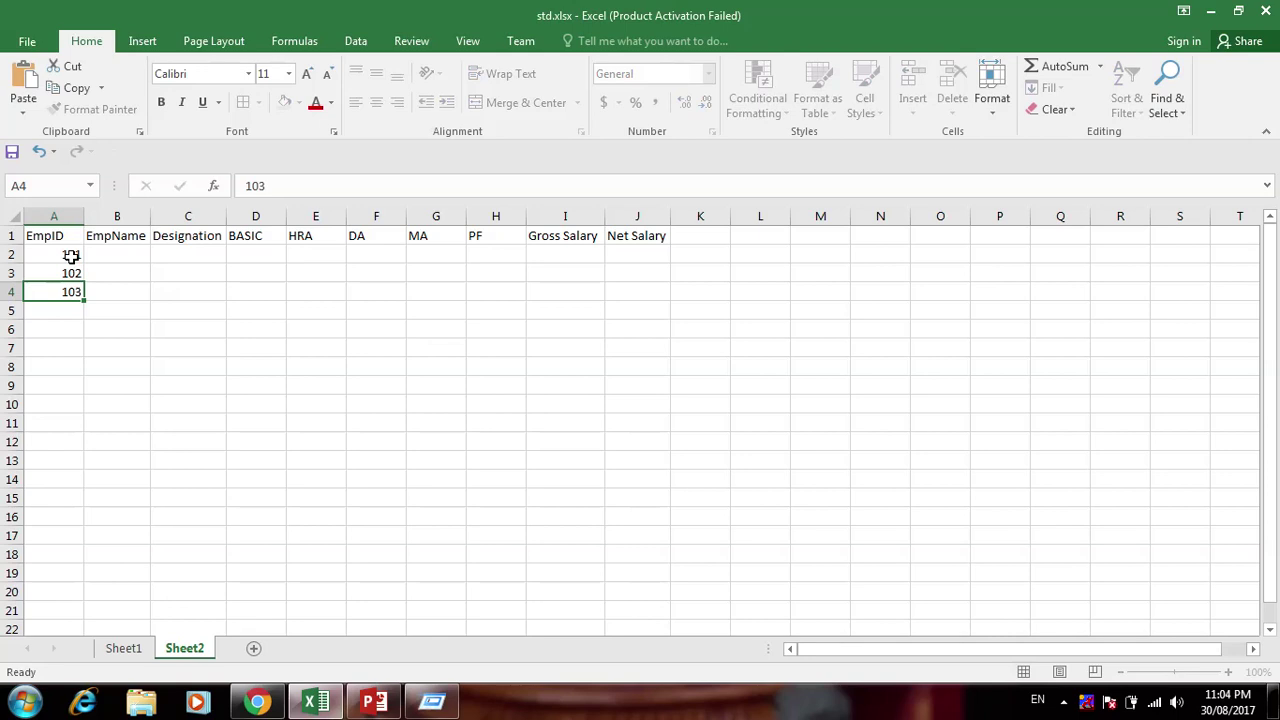
pyautogui.press('Return')
pyautogui.moveTo(65, 254); pyautogui.dragTo(76, 384)
# Enter the employee names AAA, BBB, CCC and DDD in cells B2 to B5
pyautogui.click(132, 258)
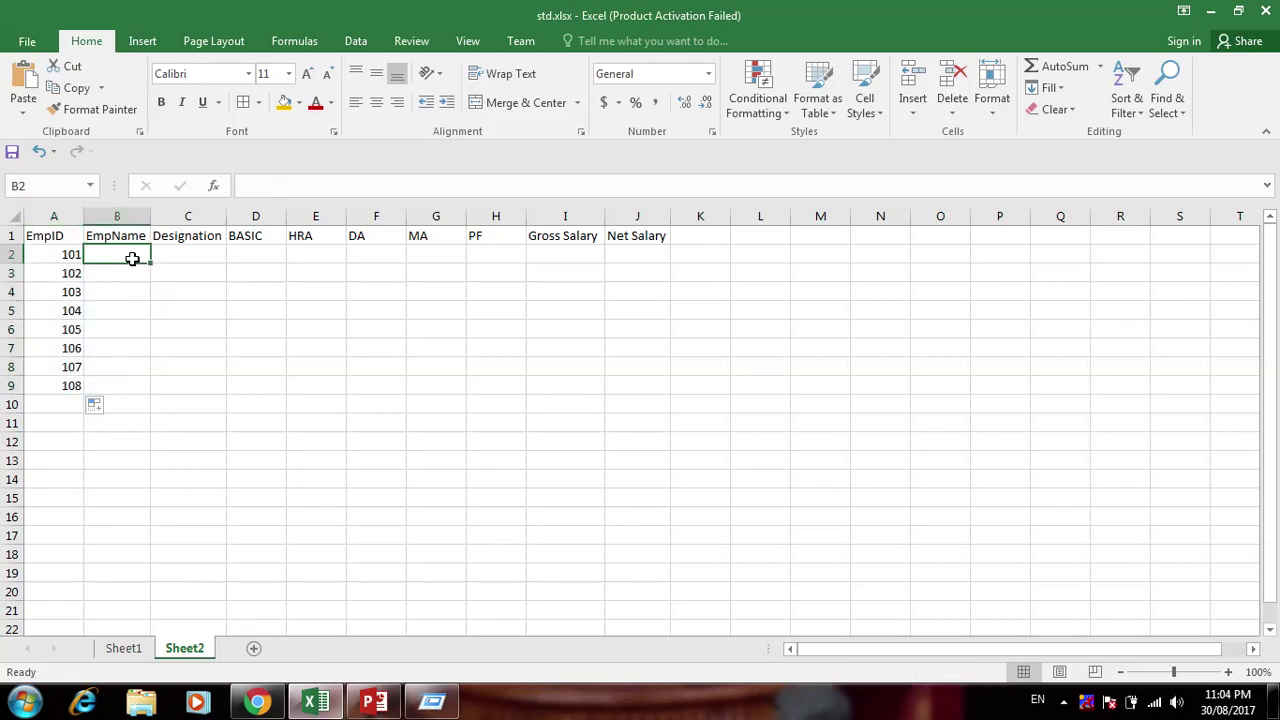
pyautogui.write('AAA')
pyautogui.press('Return')
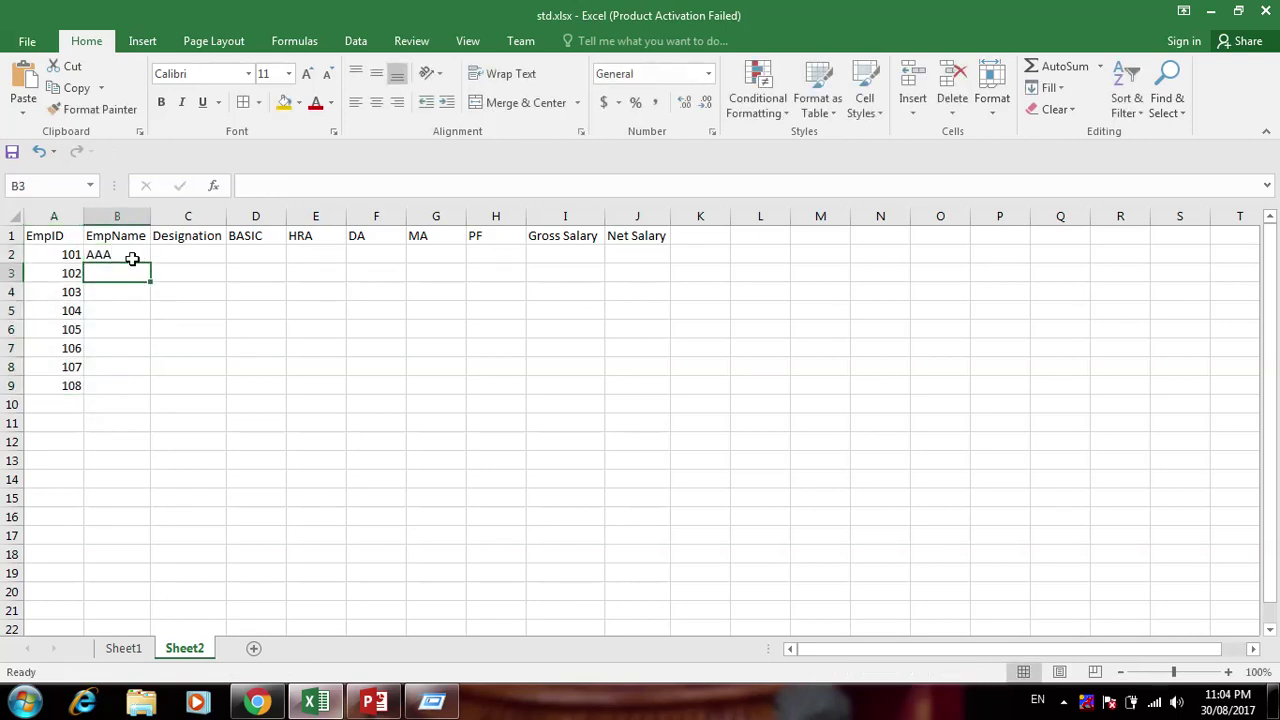
pyautogui.write('BBB')
pyautogui.press('Return')
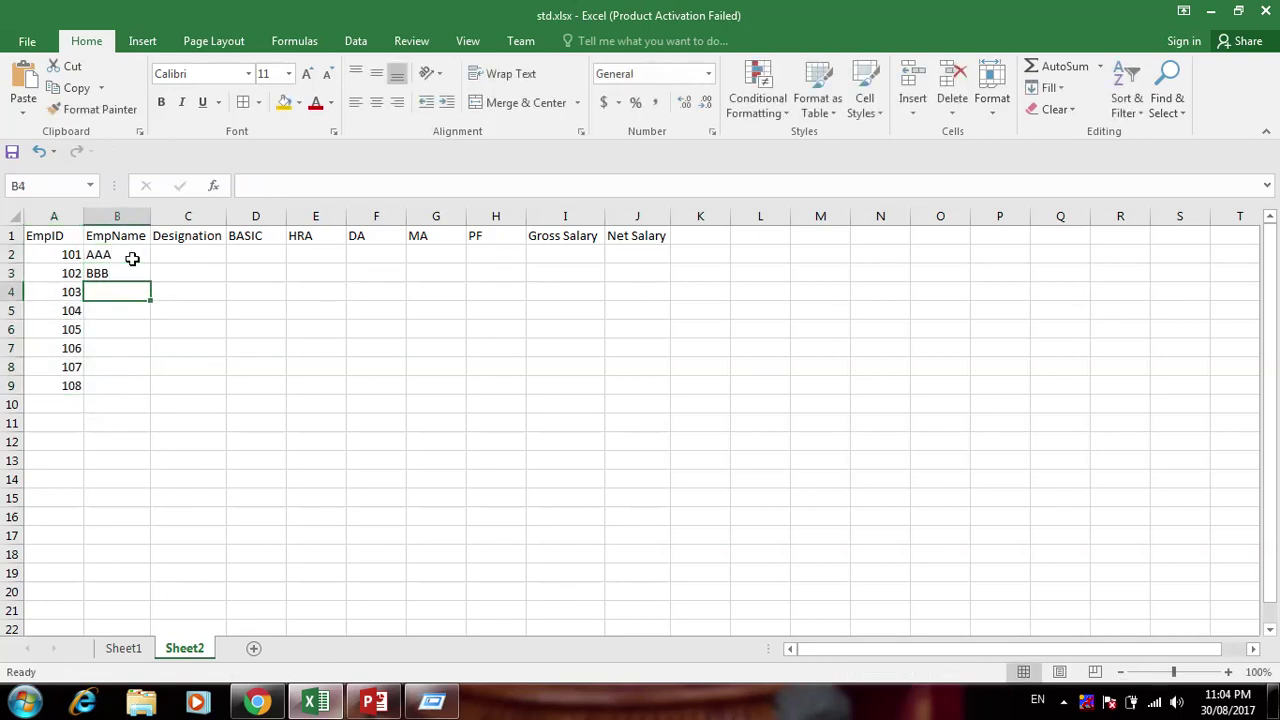
pyautogui.write('CCC')
pyautogui.press('Return')
pyautogui.write('DDD')
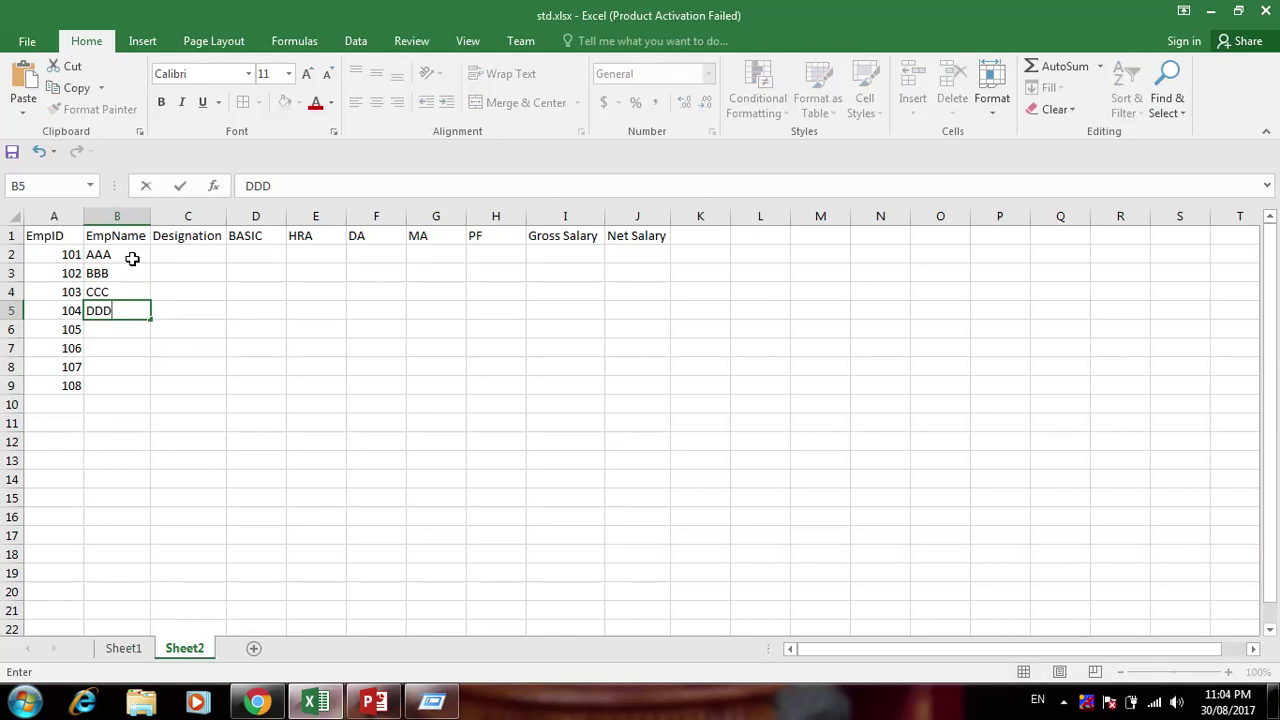
pyautogui.press('Return')
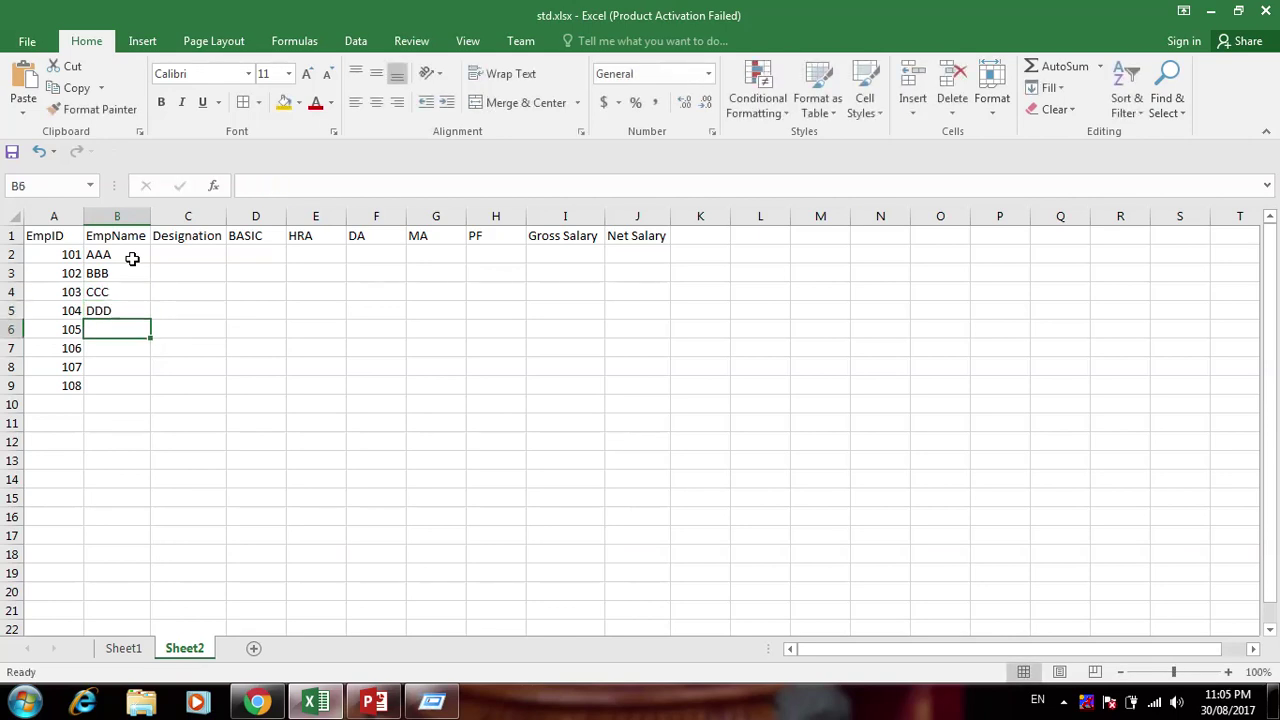
# Enter the employee names EEEE, FFFF, GGGG and HHHH in cells B6 to B9
pyautogui.write('EEEE')
pyautogui.press('Return')
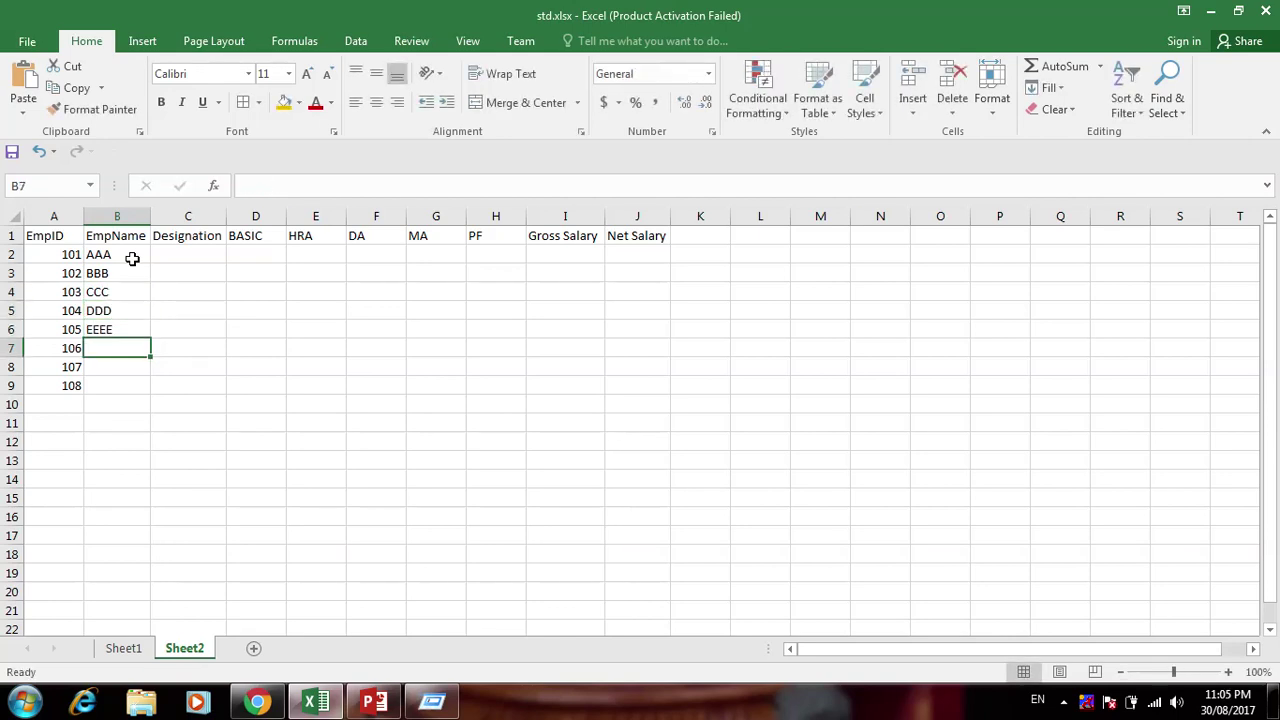
pyautogui.write('FFFF')
pyautogui.press('Return')
pyautogui.write('GGGG')
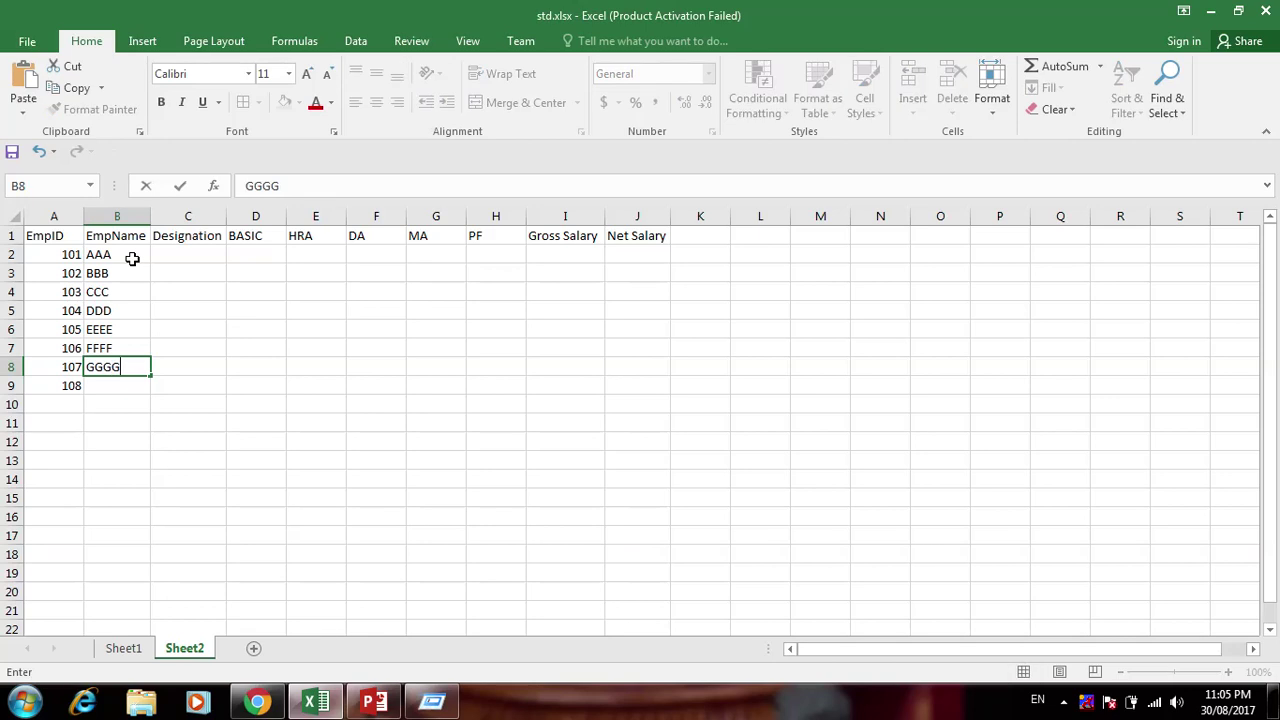
pyautogui.press('Return')
pyautogui.write('HHHH')
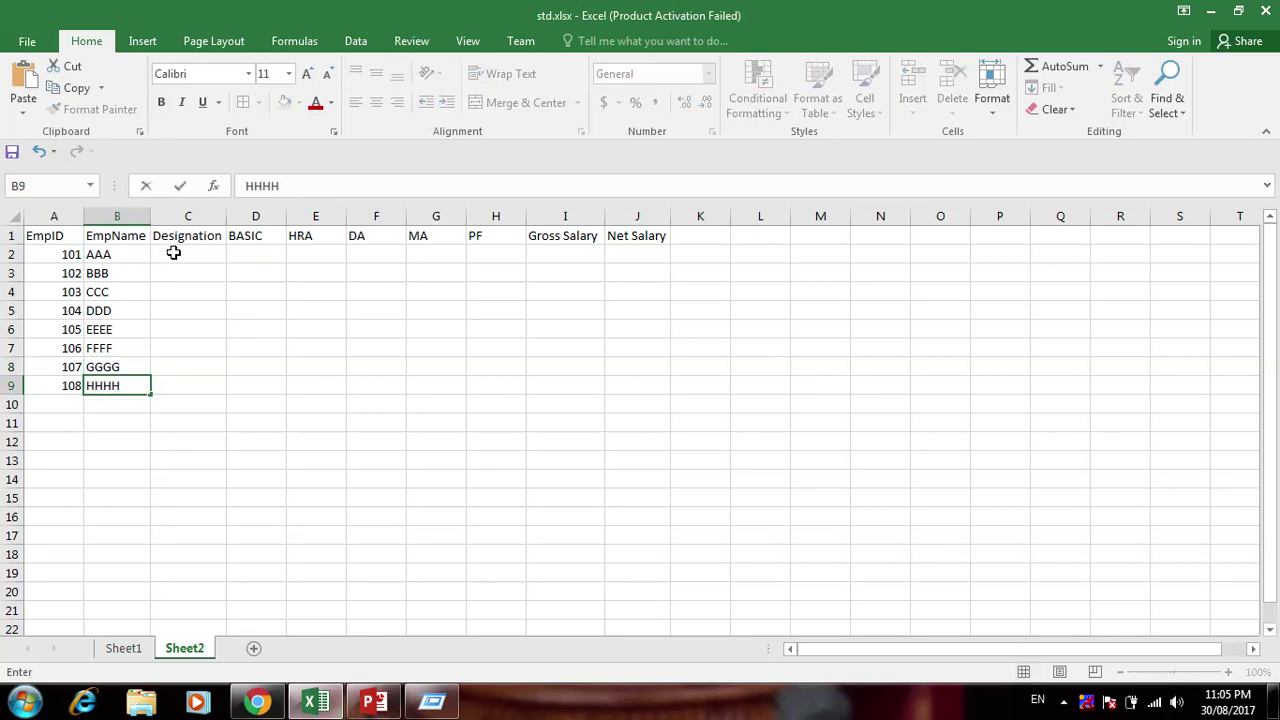
# Enter the designations Manager, CEO, Accountant and Clerk in cells C2 to C5
pyautogui.click(174, 252)
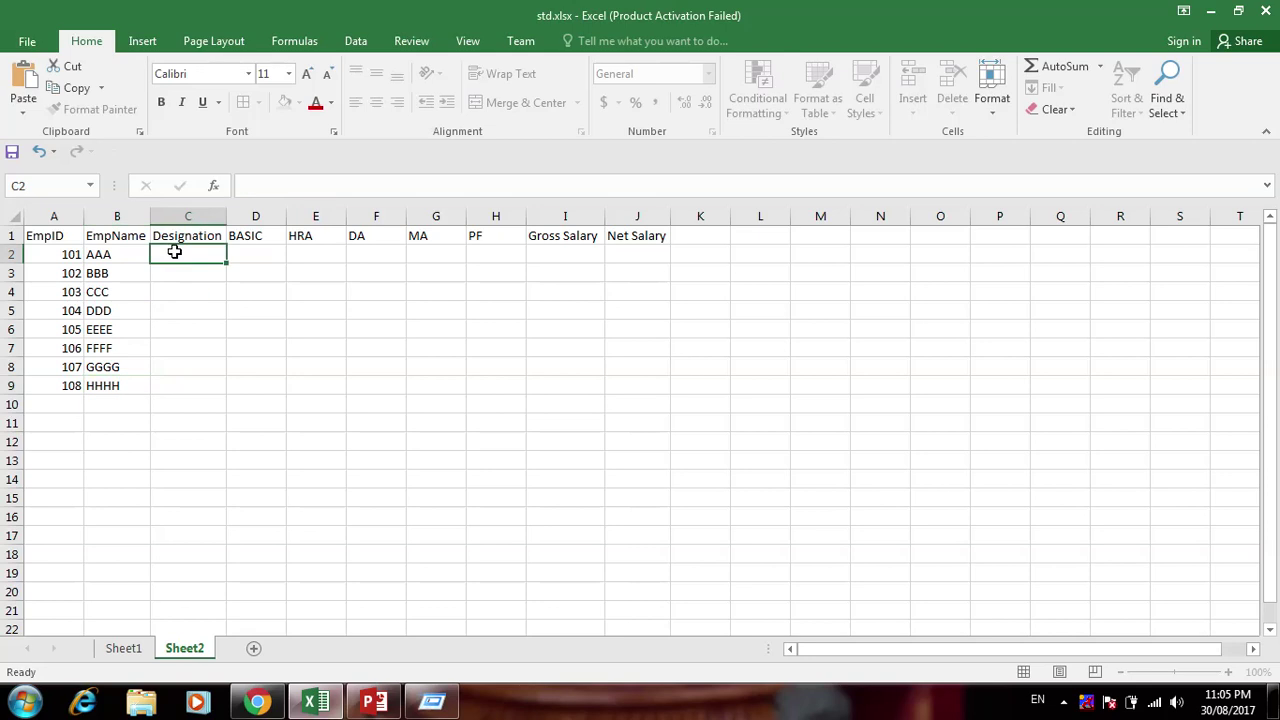
pyautogui.write('Manager')
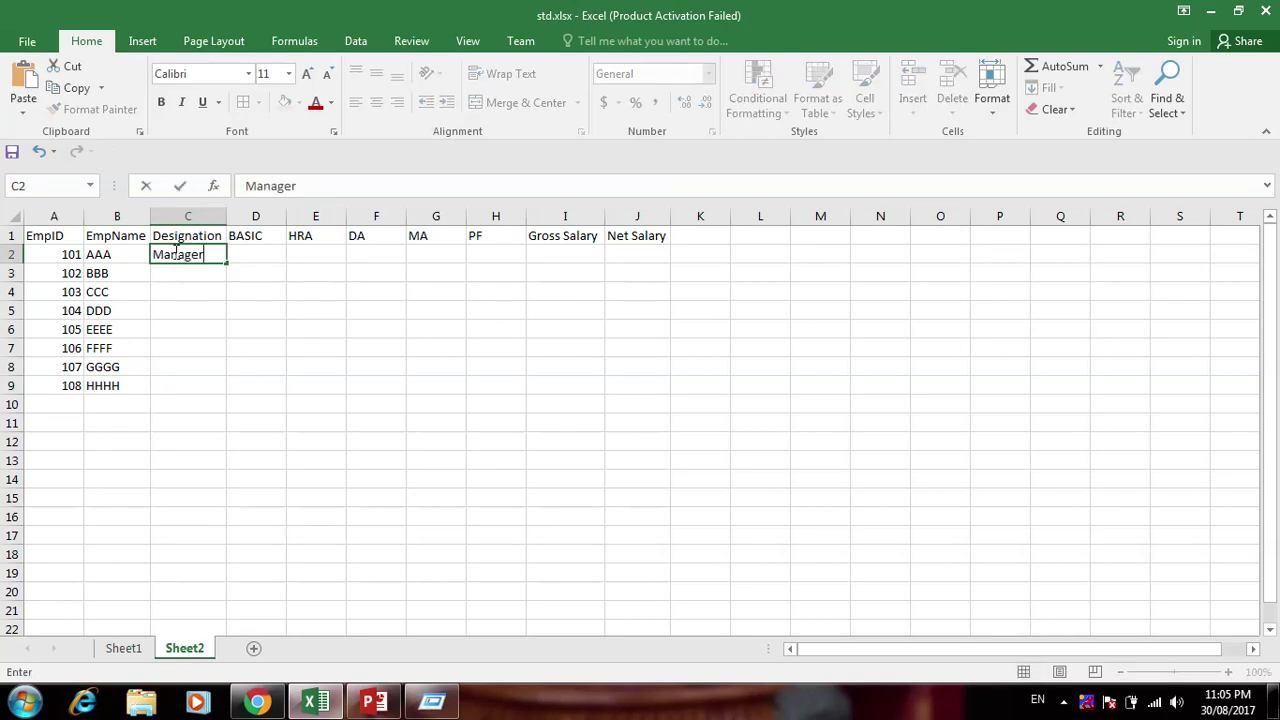
pyautogui.press('Return')
pyautogui.write('CEO')
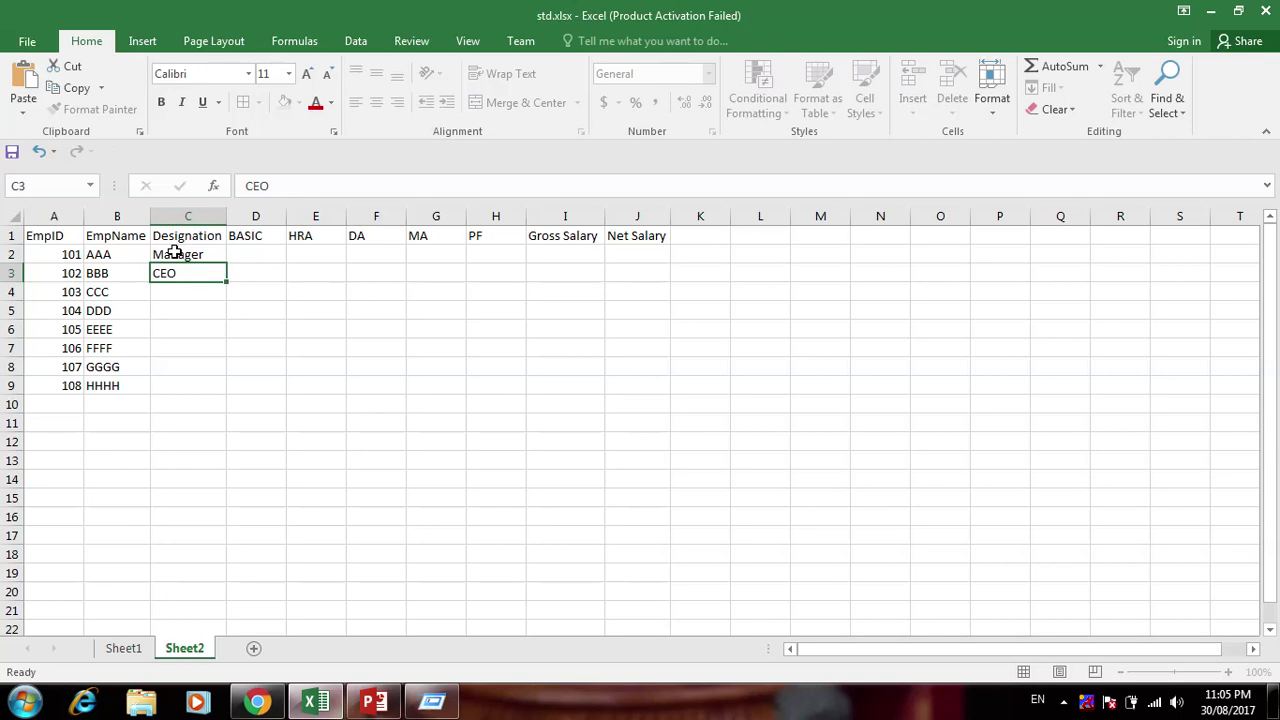
pyautogui.press('Return')
pyautogui.write('Accountant')
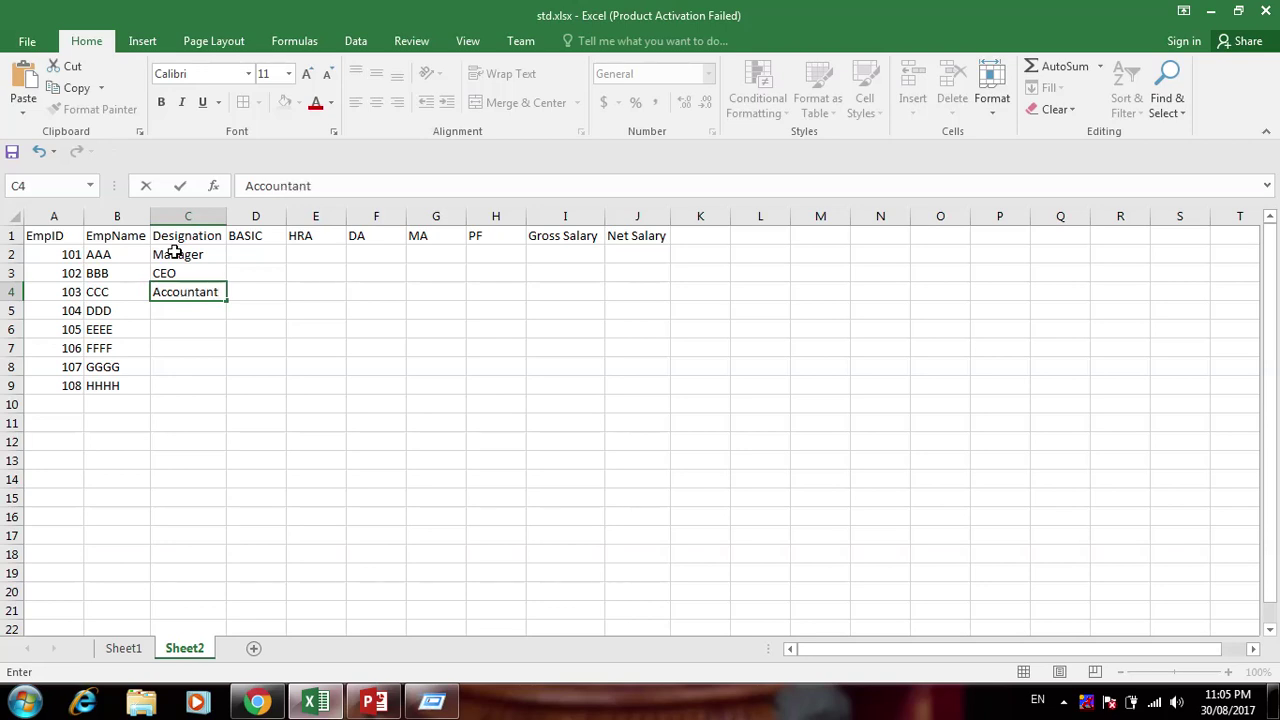
pyautogui.press('Return')
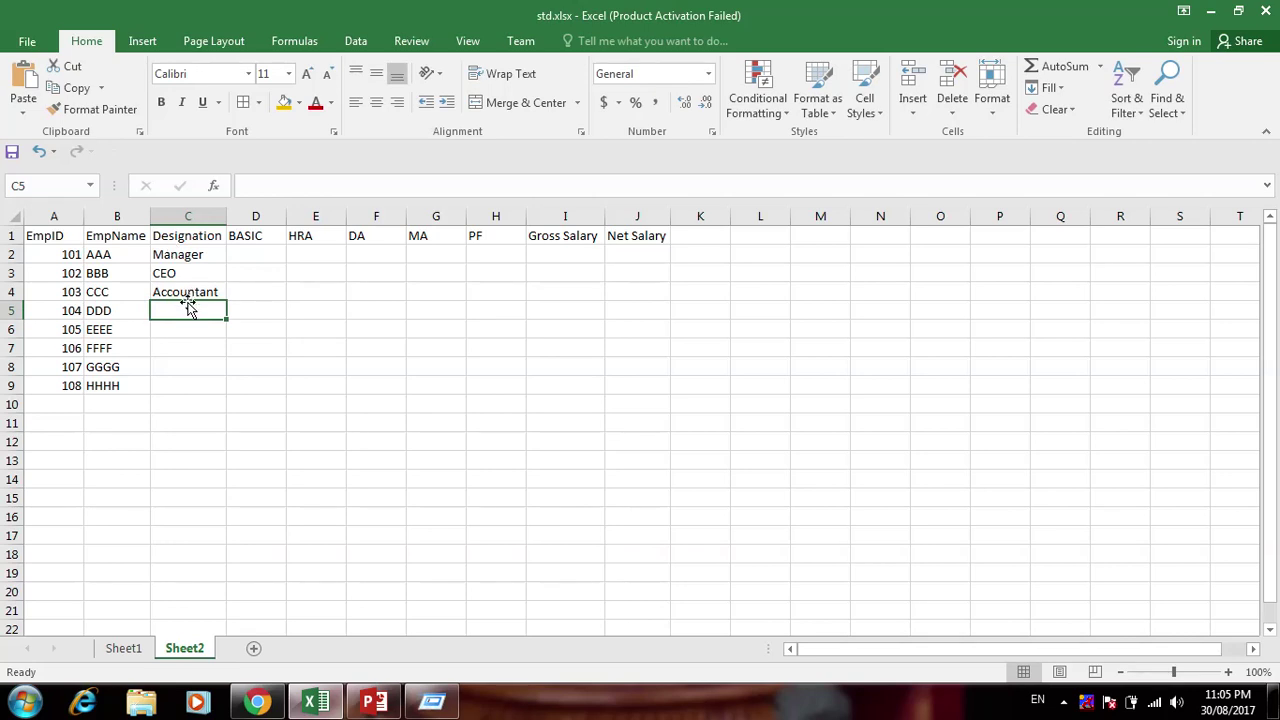
pyautogui.write('Clerk')
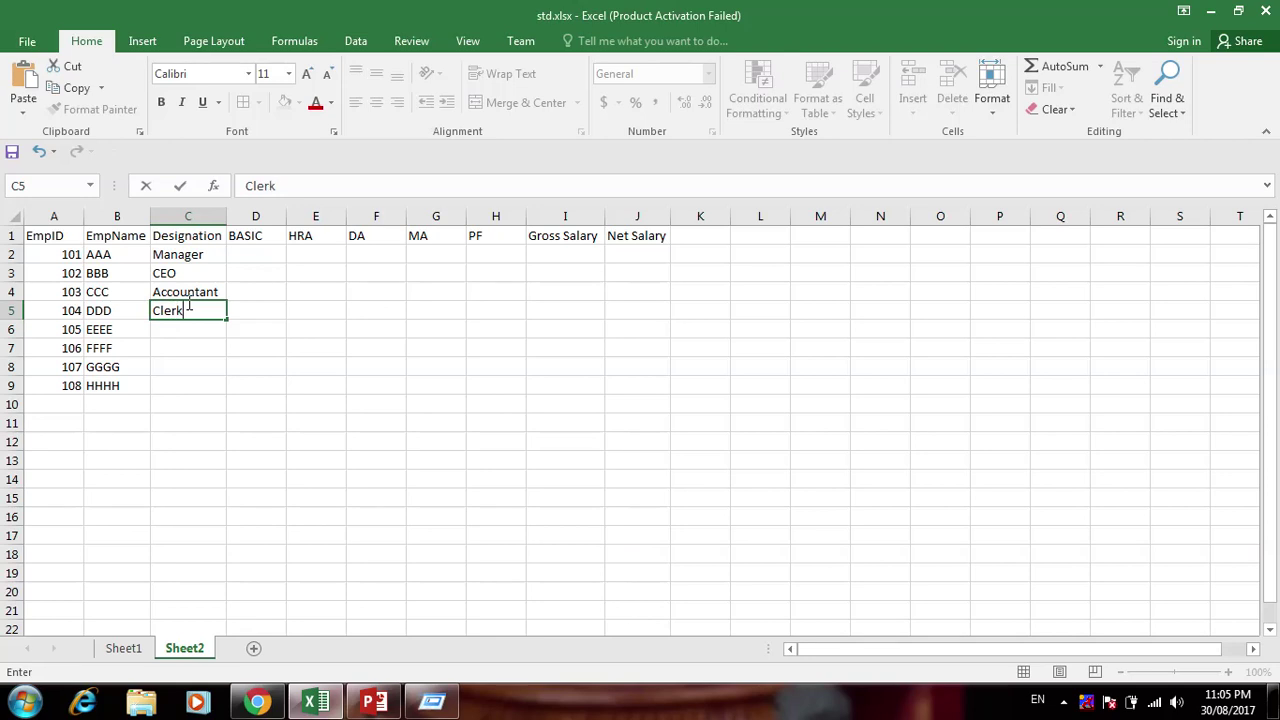
pyautogui.press('Return')
# Enter the designations Peon, Manager, Peon and Clerk in cells C6 to C9
pyautogui.write('P')
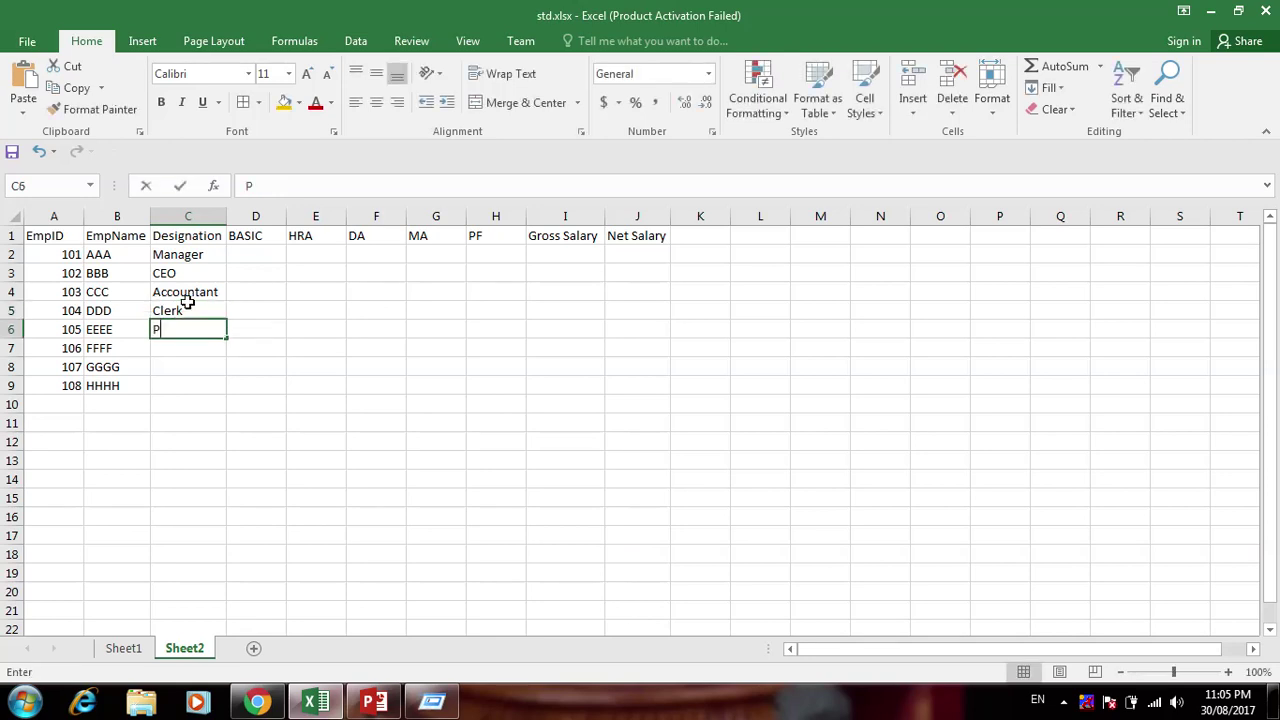
pyautogui.write('eon')
pyautogui.press('Return')
pyautogui.write('M')
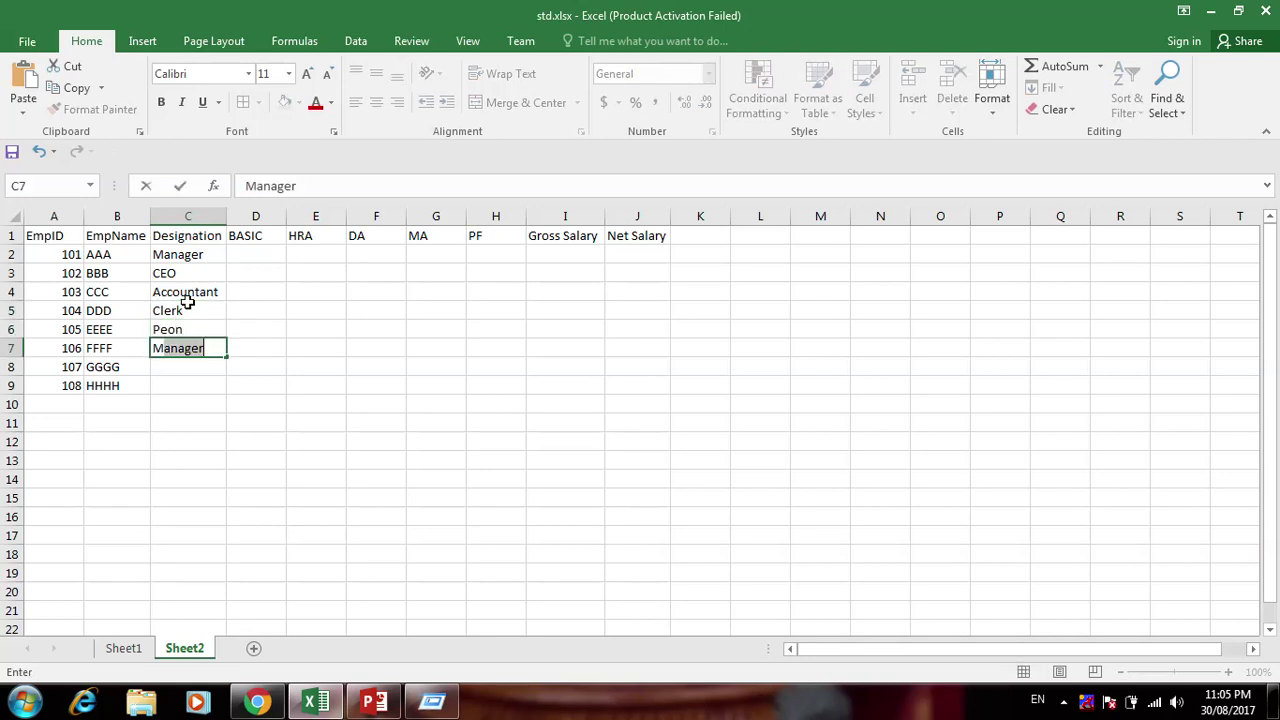
pyautogui.press('Return')
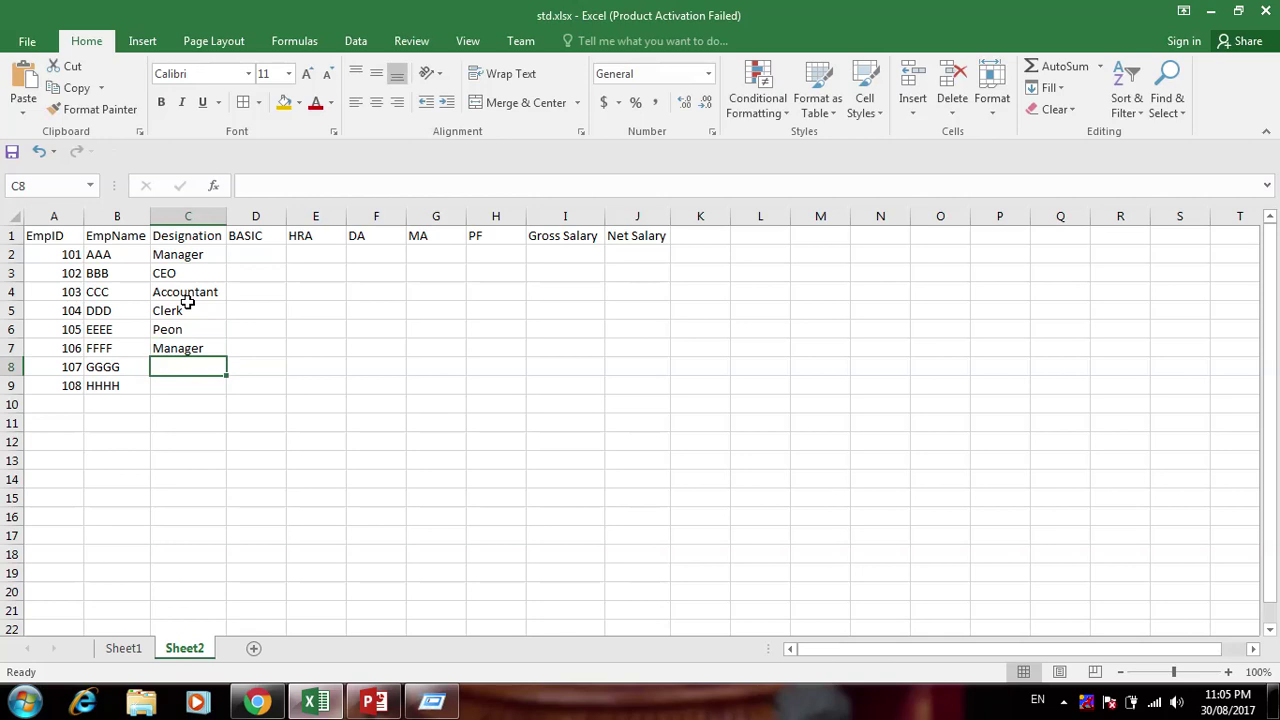
pyautogui.write('Peon')
pyautogui.press('Return')
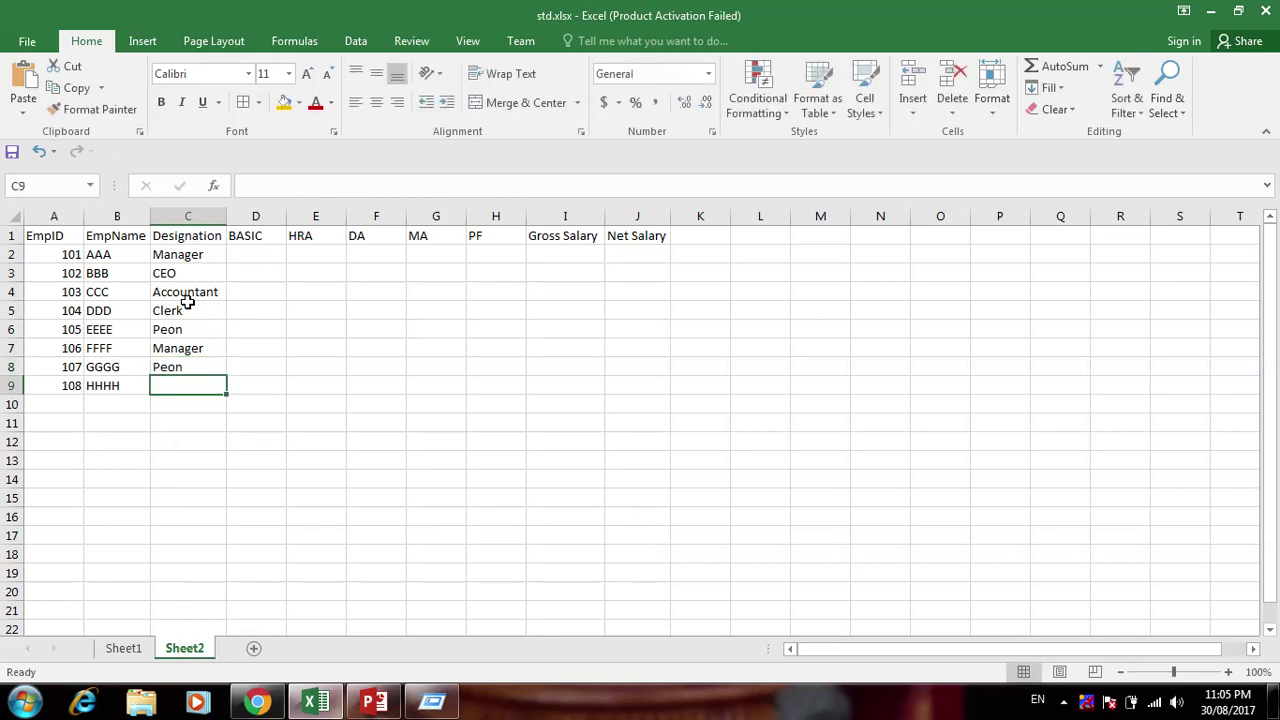
pyautogui.write('C')
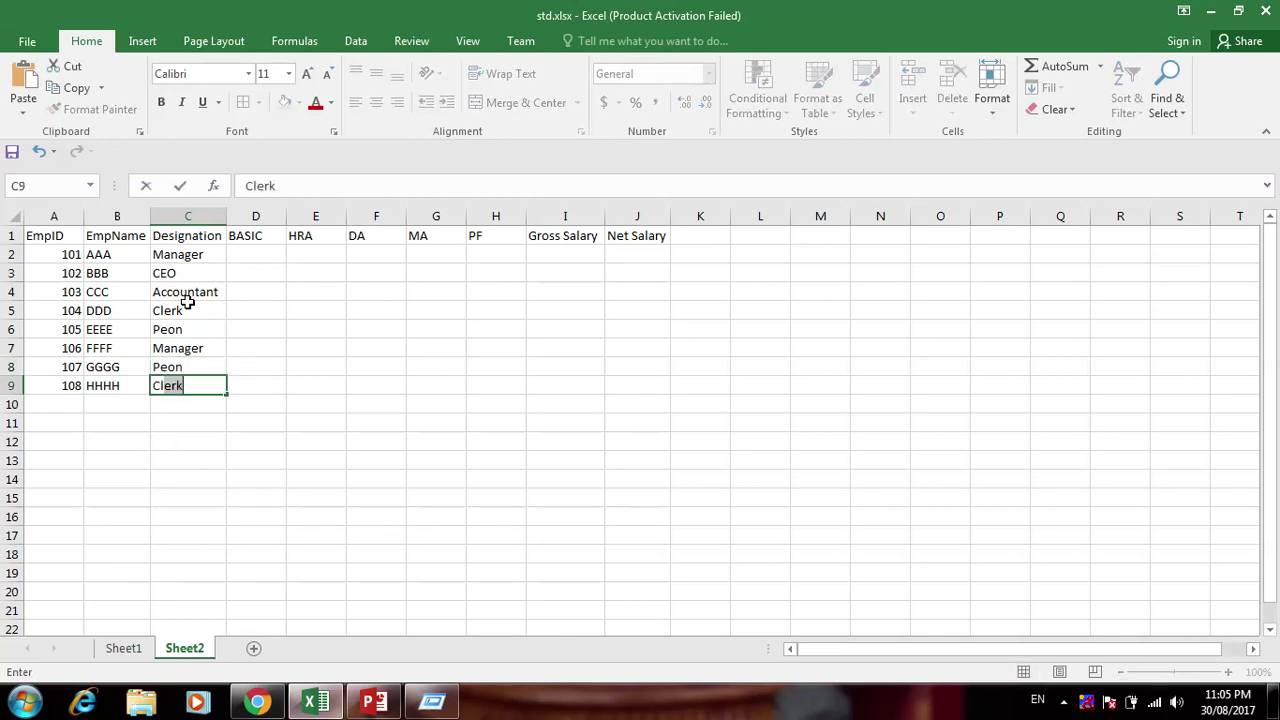
pyautogui.press('Tab')
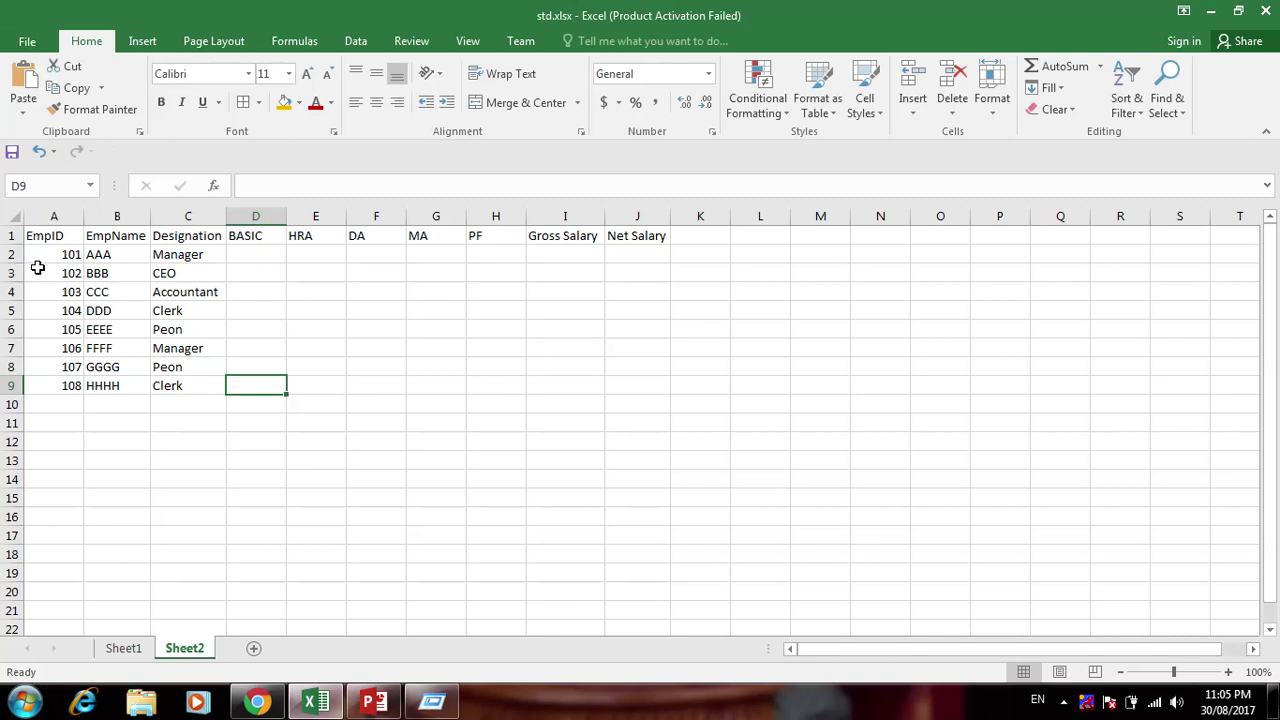
# Apply borders to all cells of A1:J9 and fill the header cells A1:J1 with a light orange theme colour
pyautogui.moveTo(34, 237); pyautogui.dragTo(645, 383)
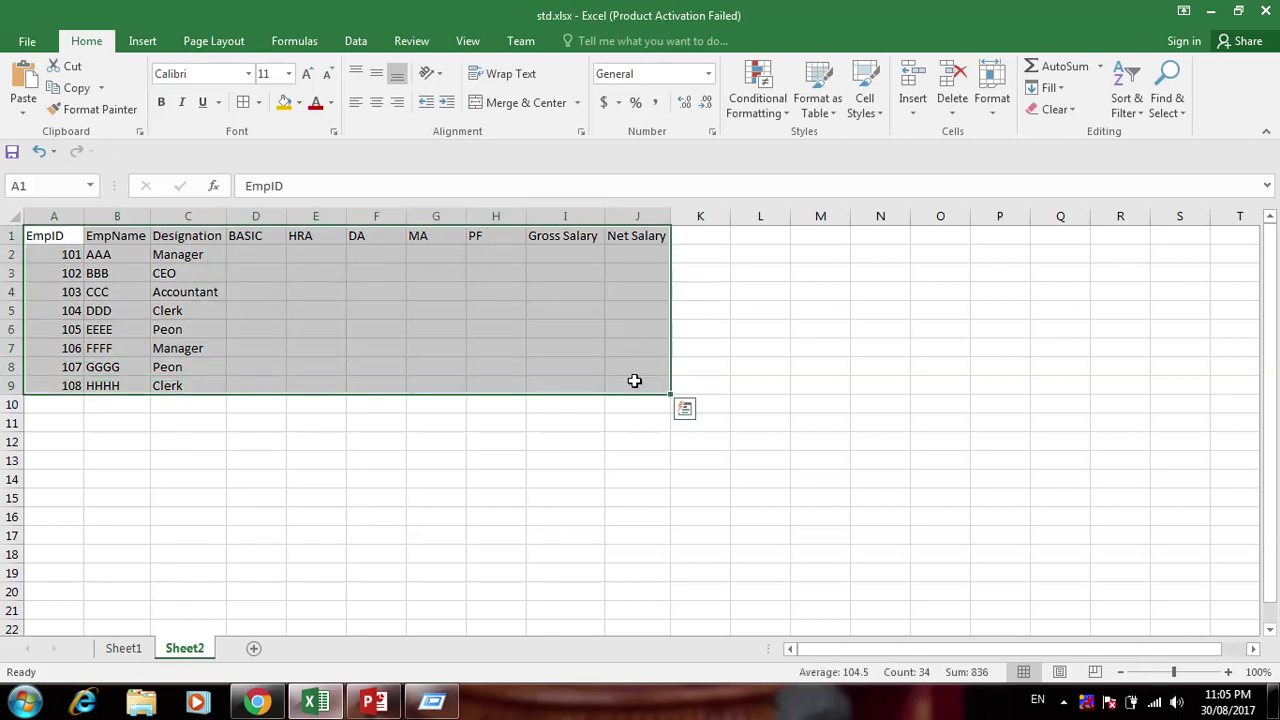
pyautogui.click(242, 102)
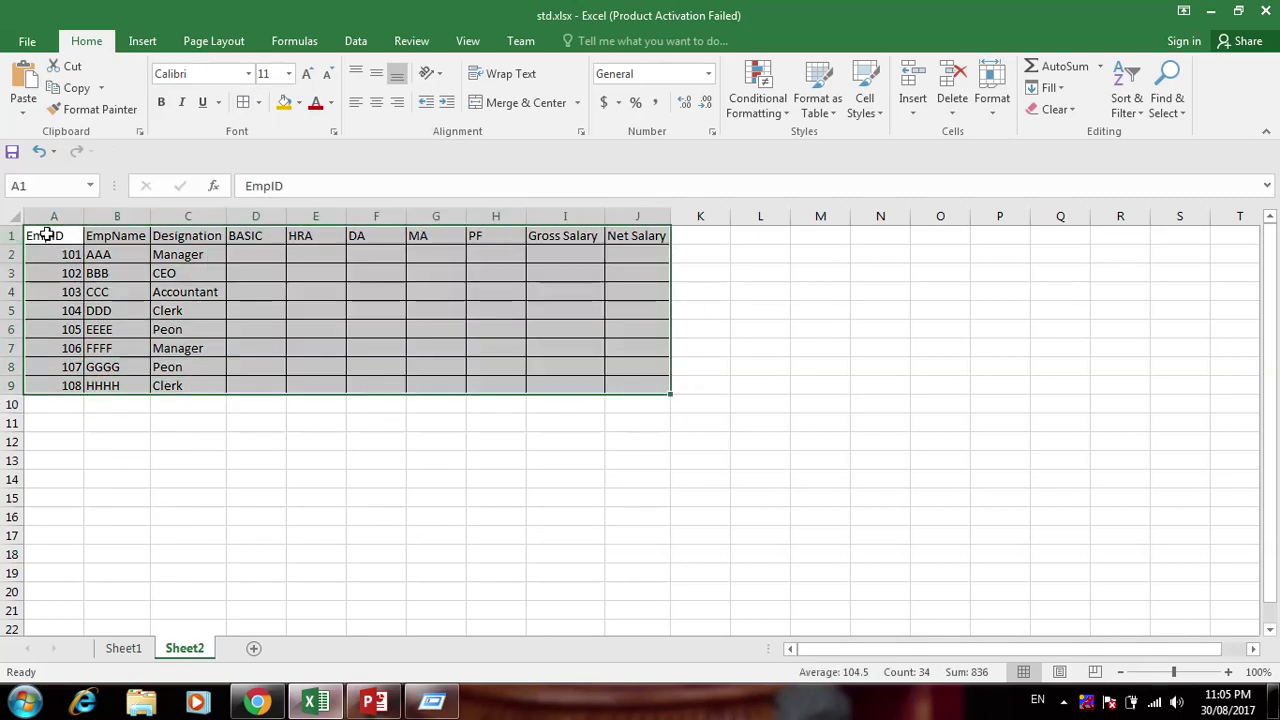
pyautogui.moveTo(46, 235); pyautogui.dragTo(610, 234)
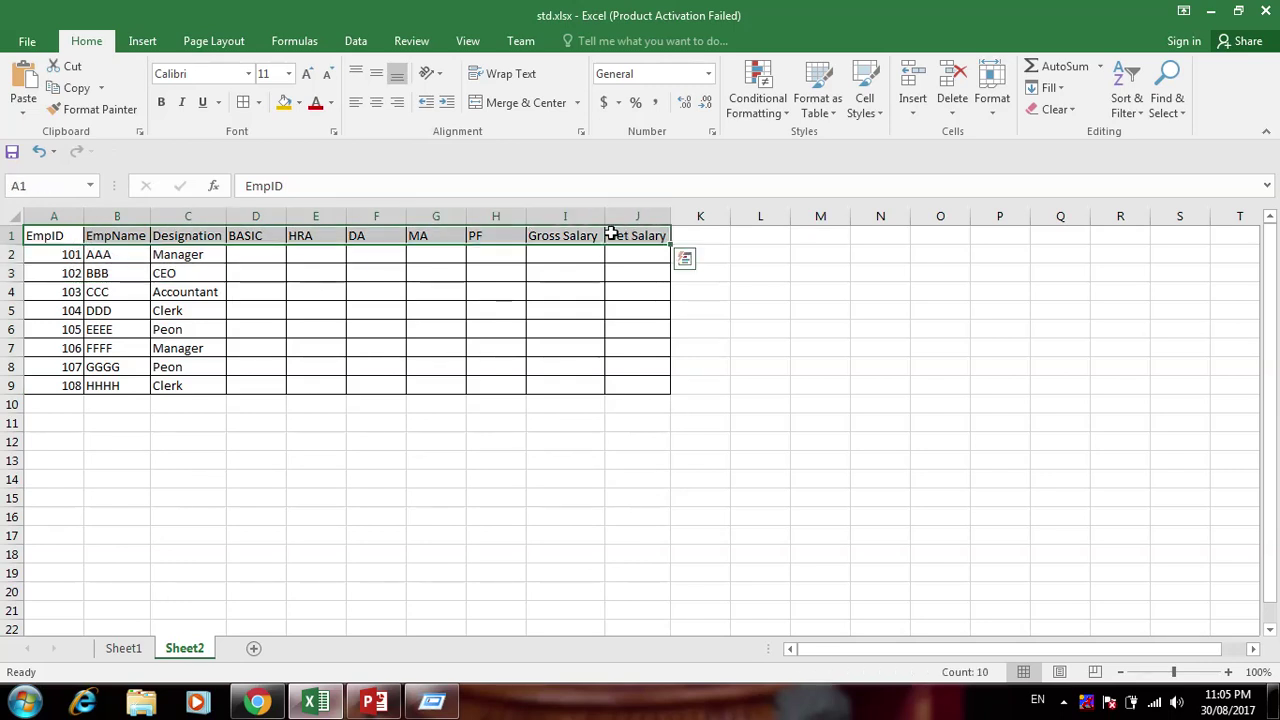
pyautogui.click(298, 103)
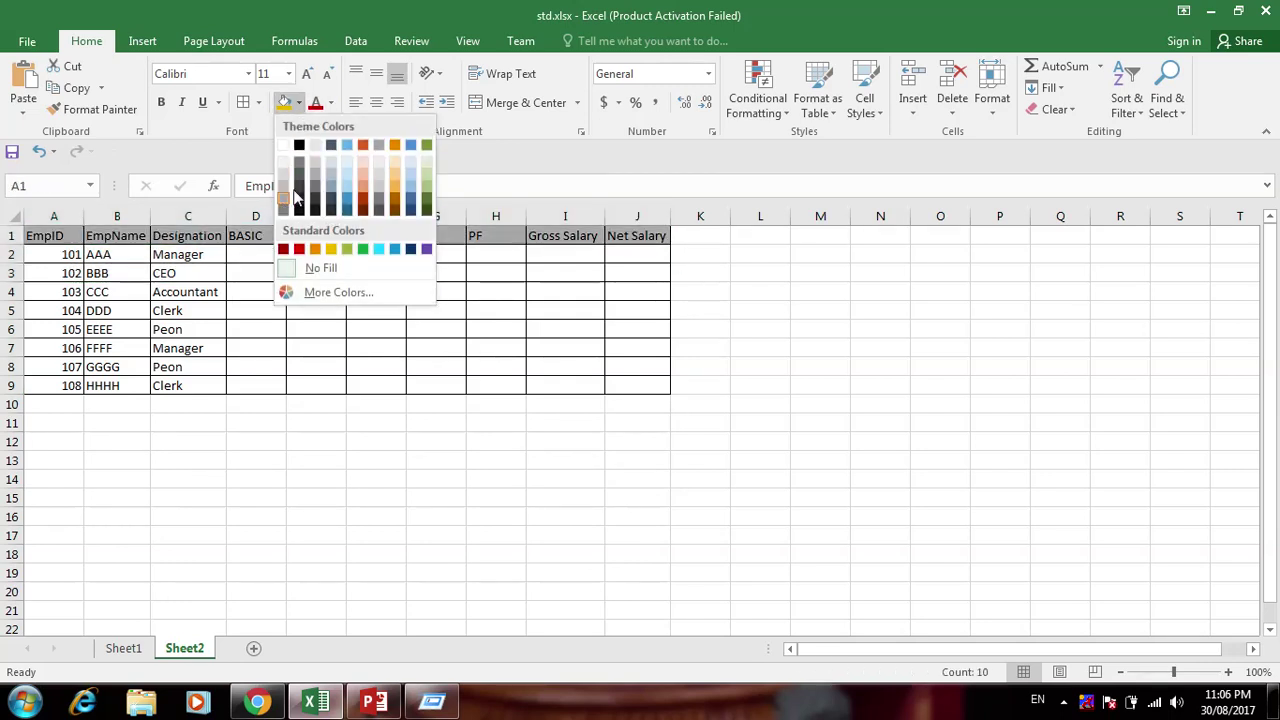
pyautogui.click(363, 193)
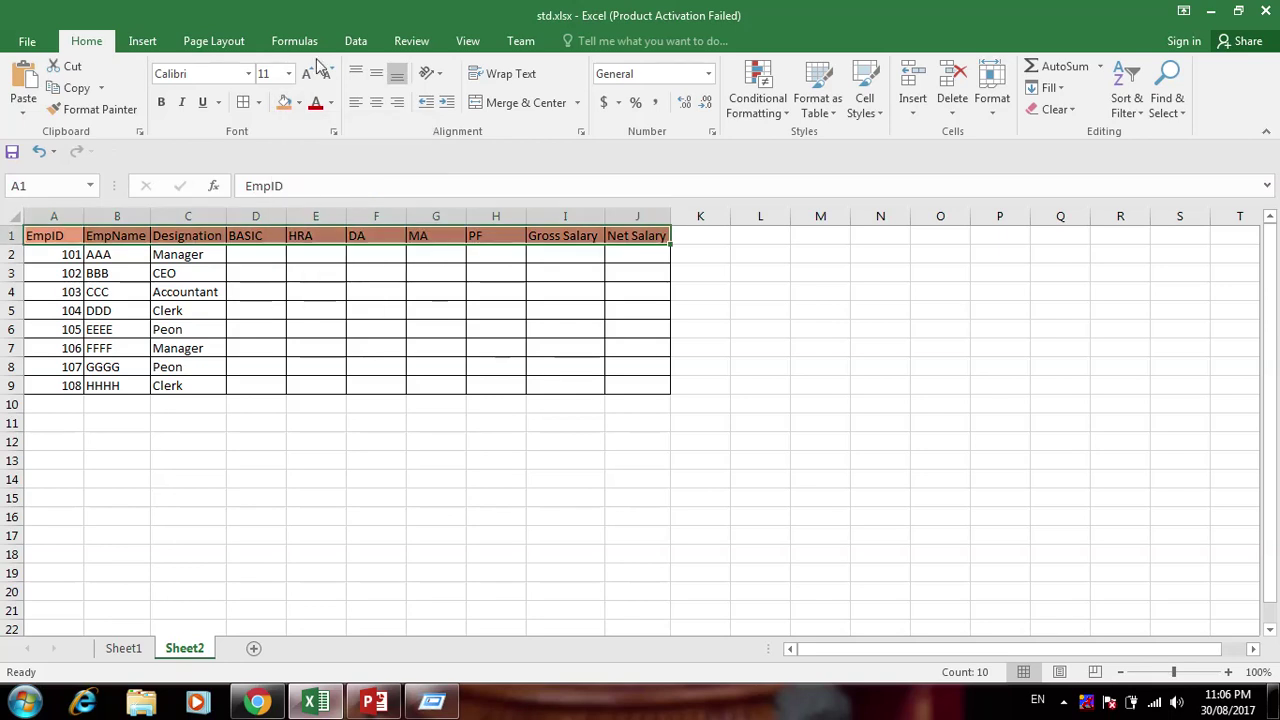
# Set the height of header row 1 to 35
pyautogui.rightClick(7, 236)
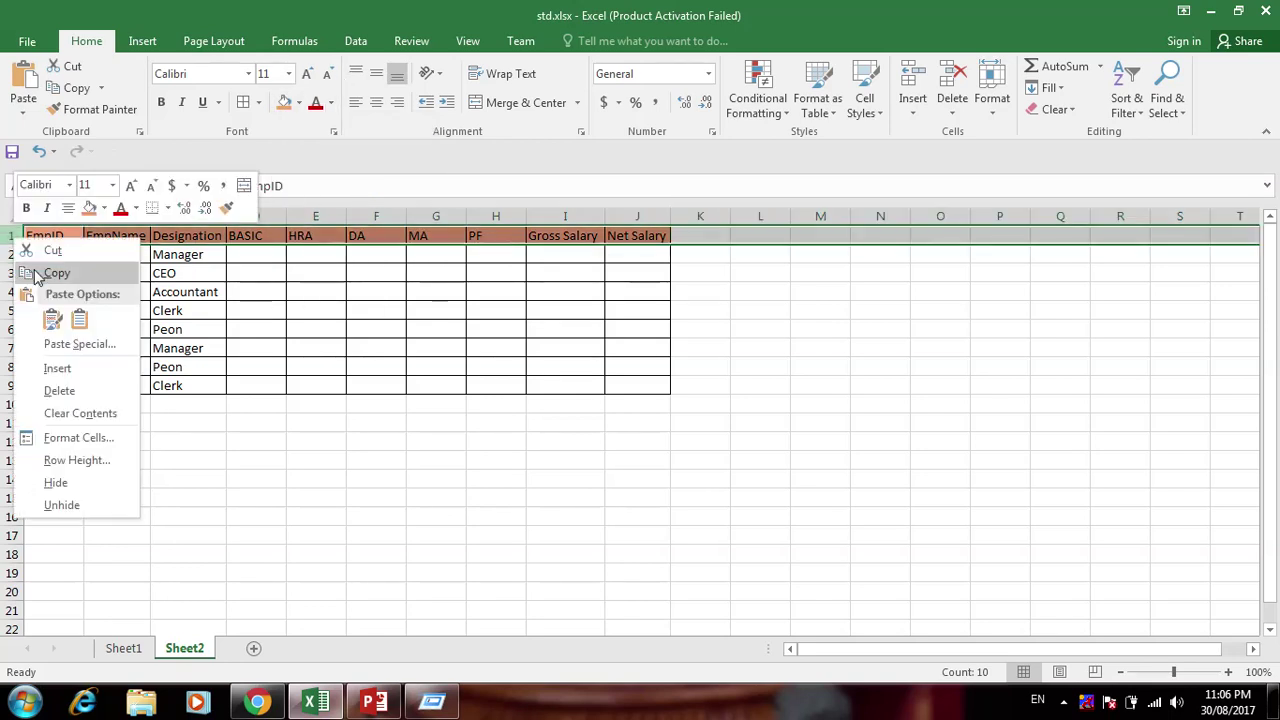
pyautogui.click(73, 462)
pyautogui.write('35')
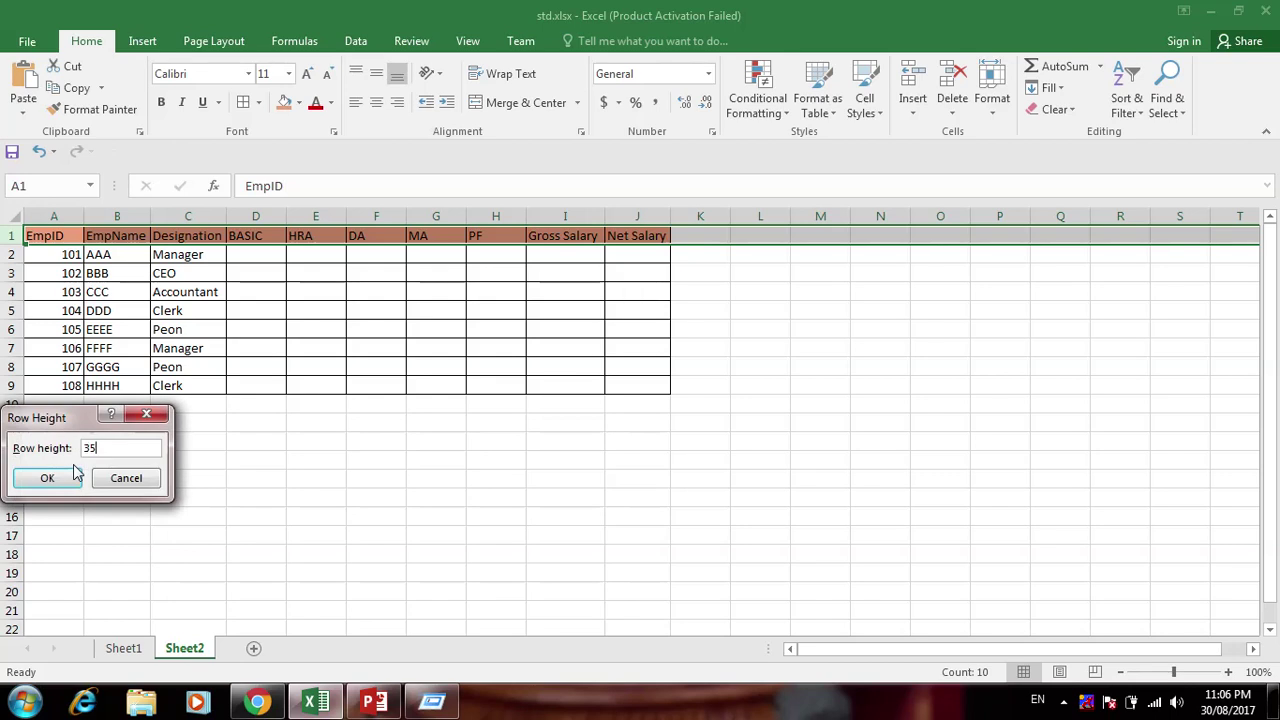
pyautogui.click(74, 474)
# Change the font of the header cells A1:J1 to Bookman Old Style at size 12
pyautogui.moveTo(40, 250); pyautogui.dragTo(619, 247)
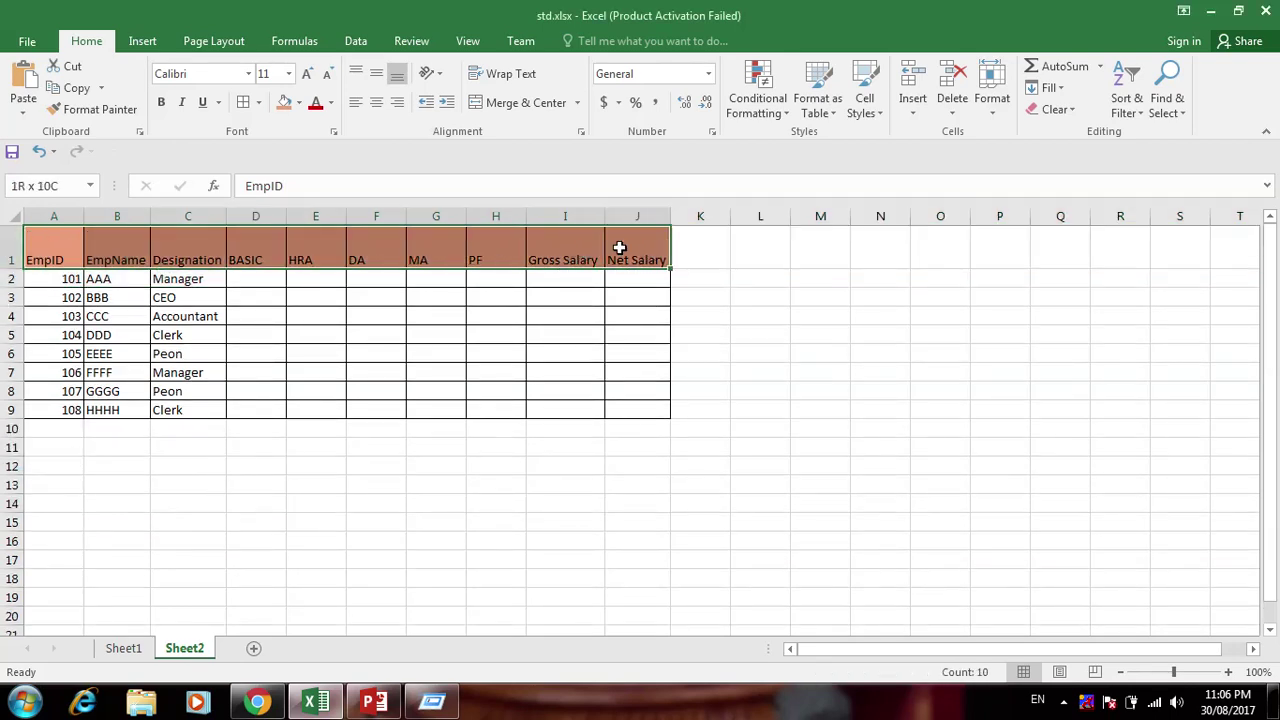
pyautogui.click(250, 75)
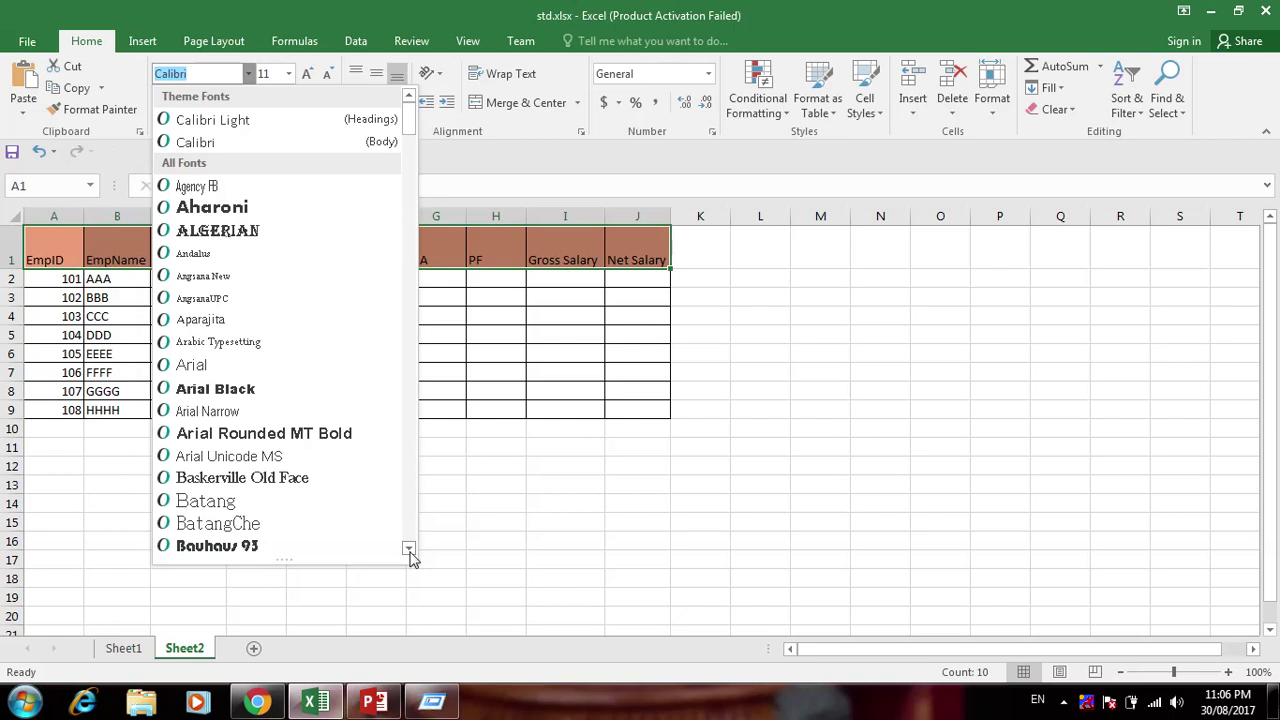
pyautogui.moveTo(409, 549); pyautogui.dragTo(409, 549)
pyautogui.click(326, 481)
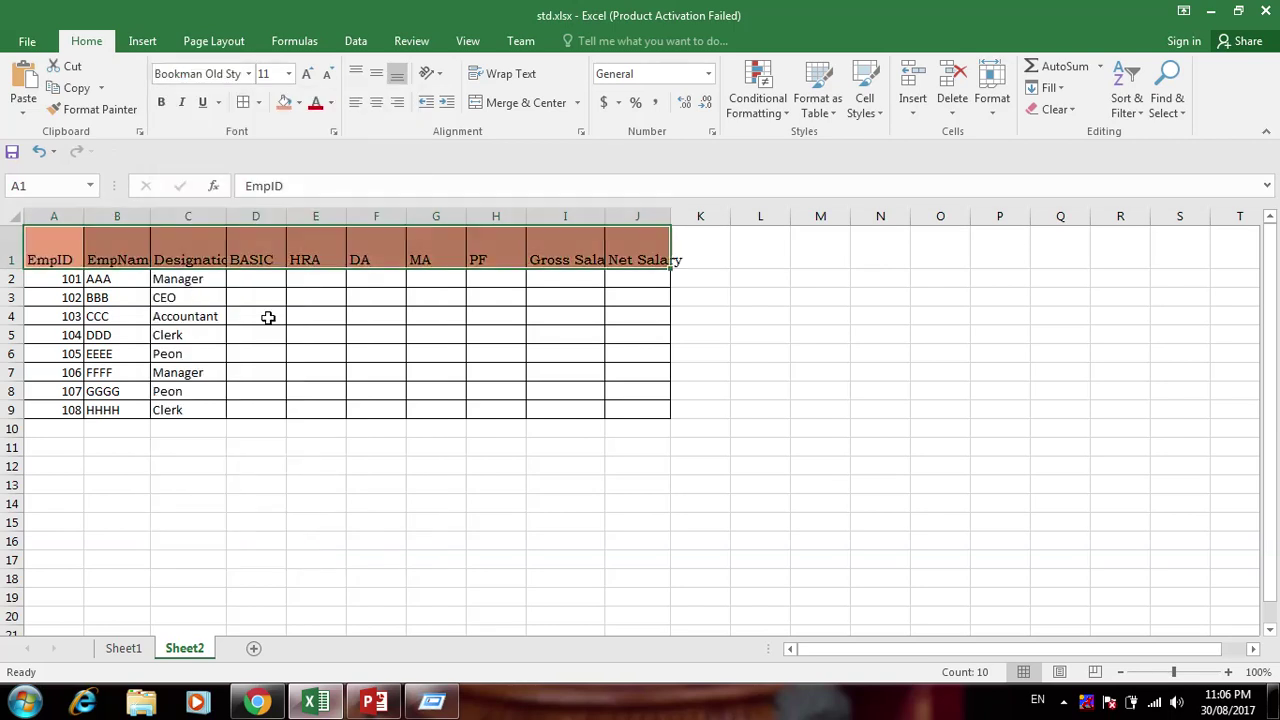
pyautogui.click(288, 73)
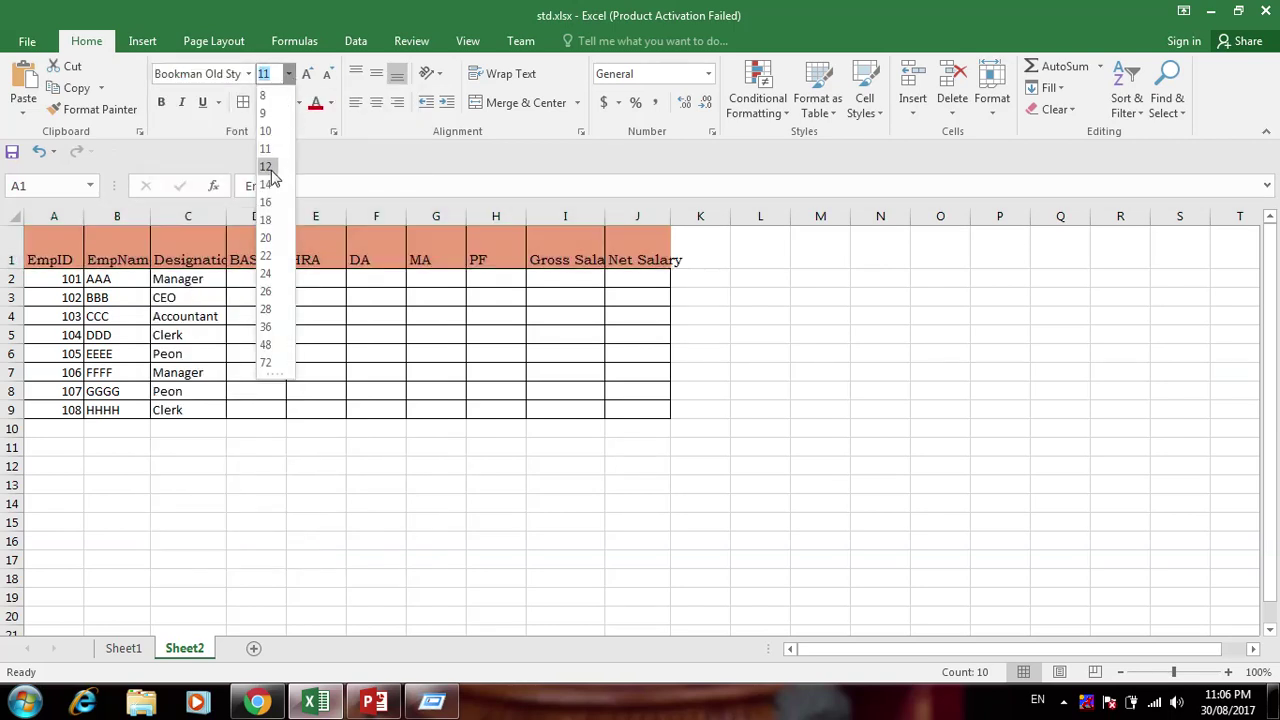
pyautogui.click(268, 167)
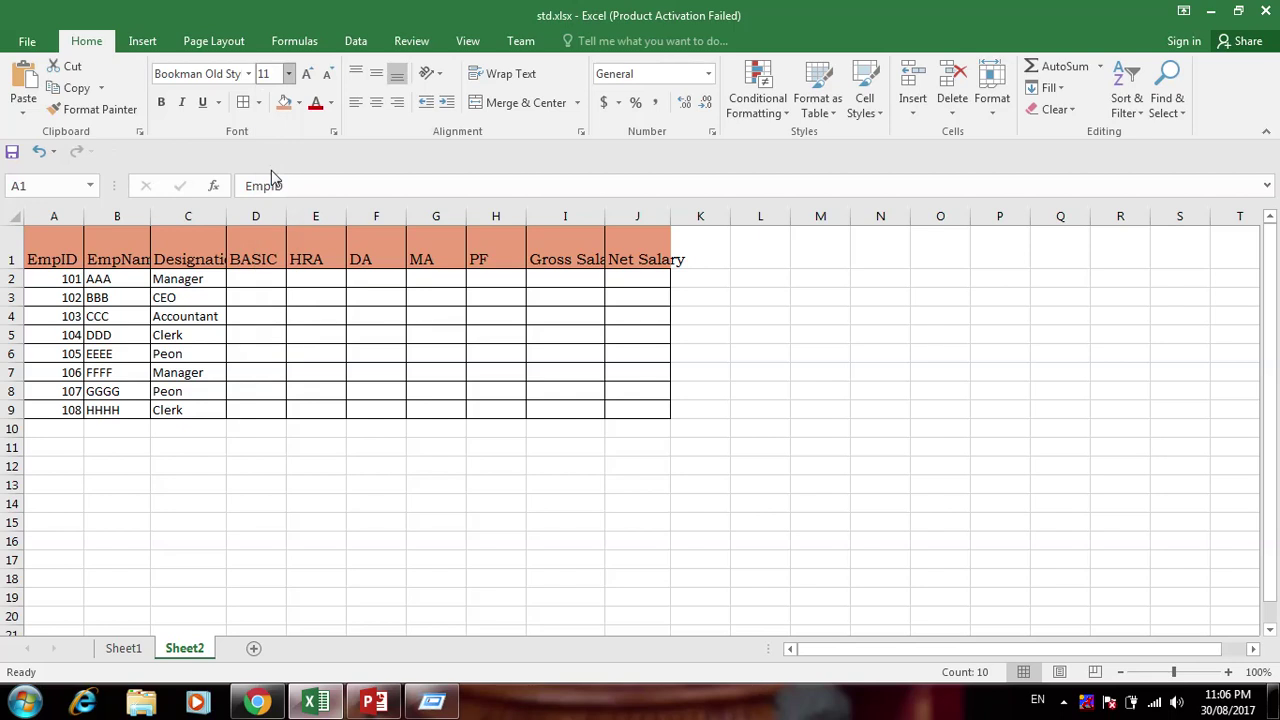
# Make the text of the header cells A1:J1 bold
pyautogui.click(161, 103)
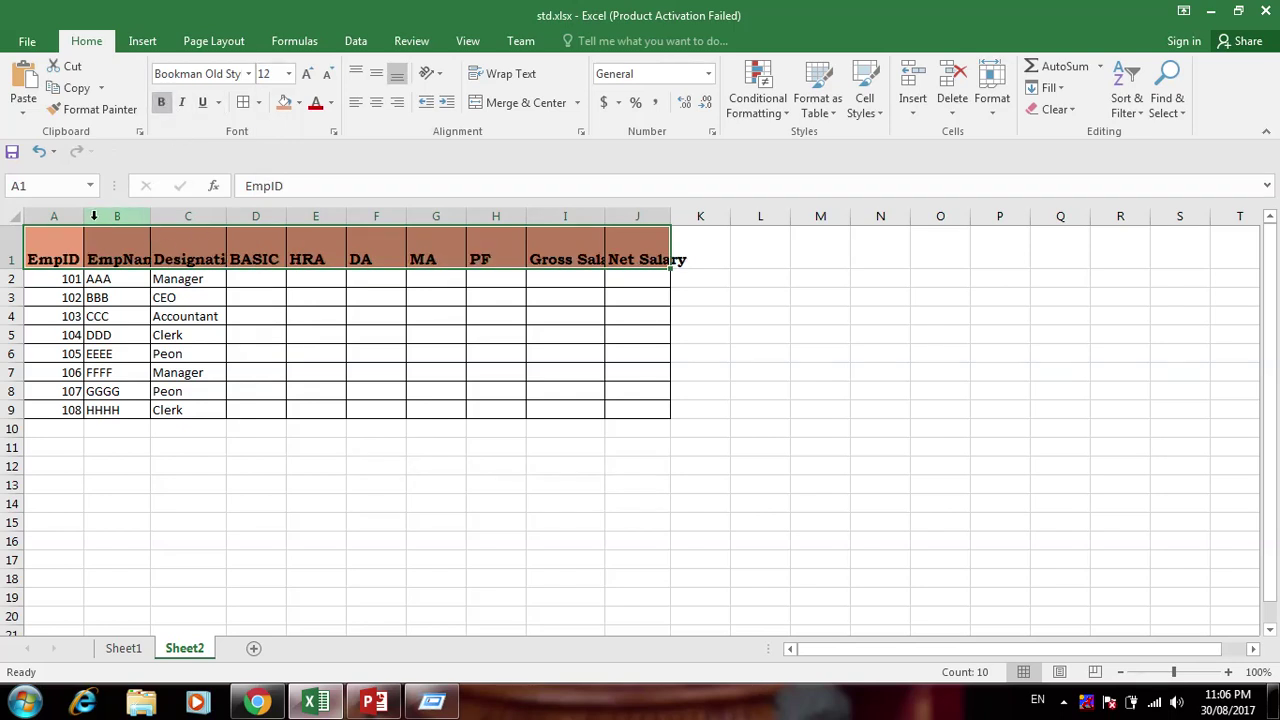
# Set the height of rows 2 to 9 to 25
pyautogui.moveTo(36, 287); pyautogui.dragTo(565, 405)
pyautogui.moveTo(12, 280); pyautogui.dragTo(12, 410)
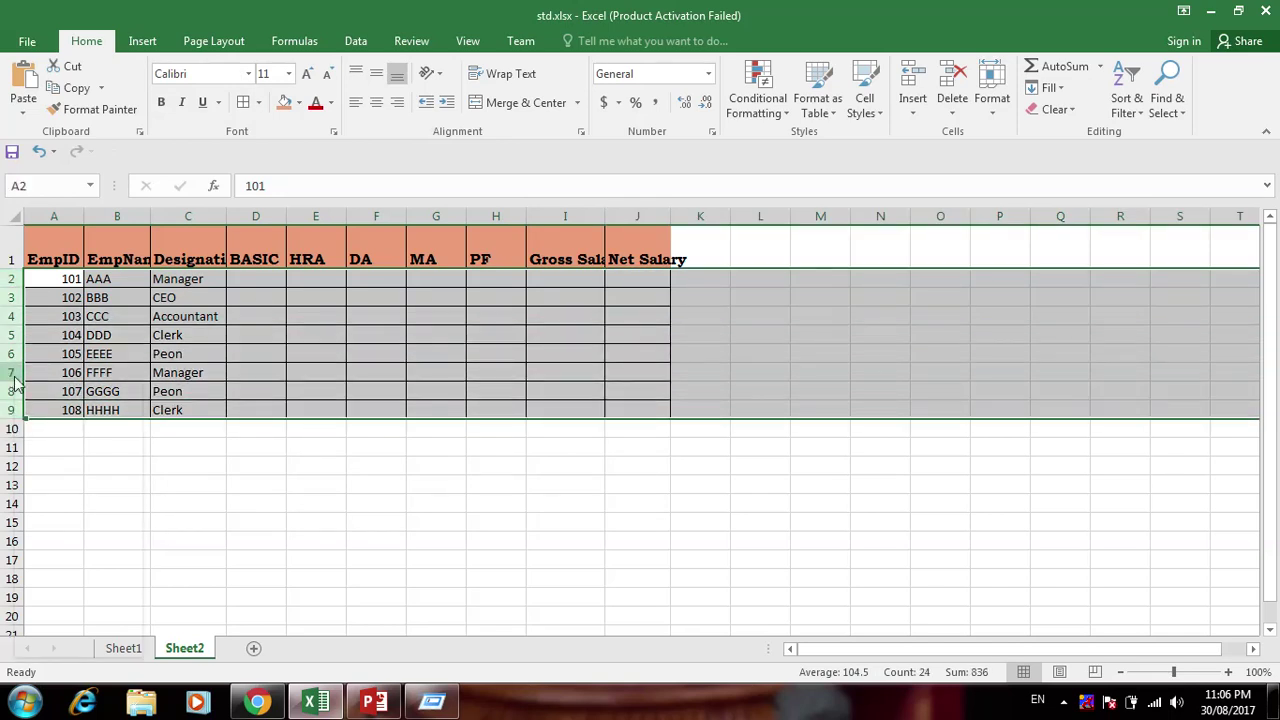
pyautogui.rightClick(13, 373)
pyautogui.click(73, 598)
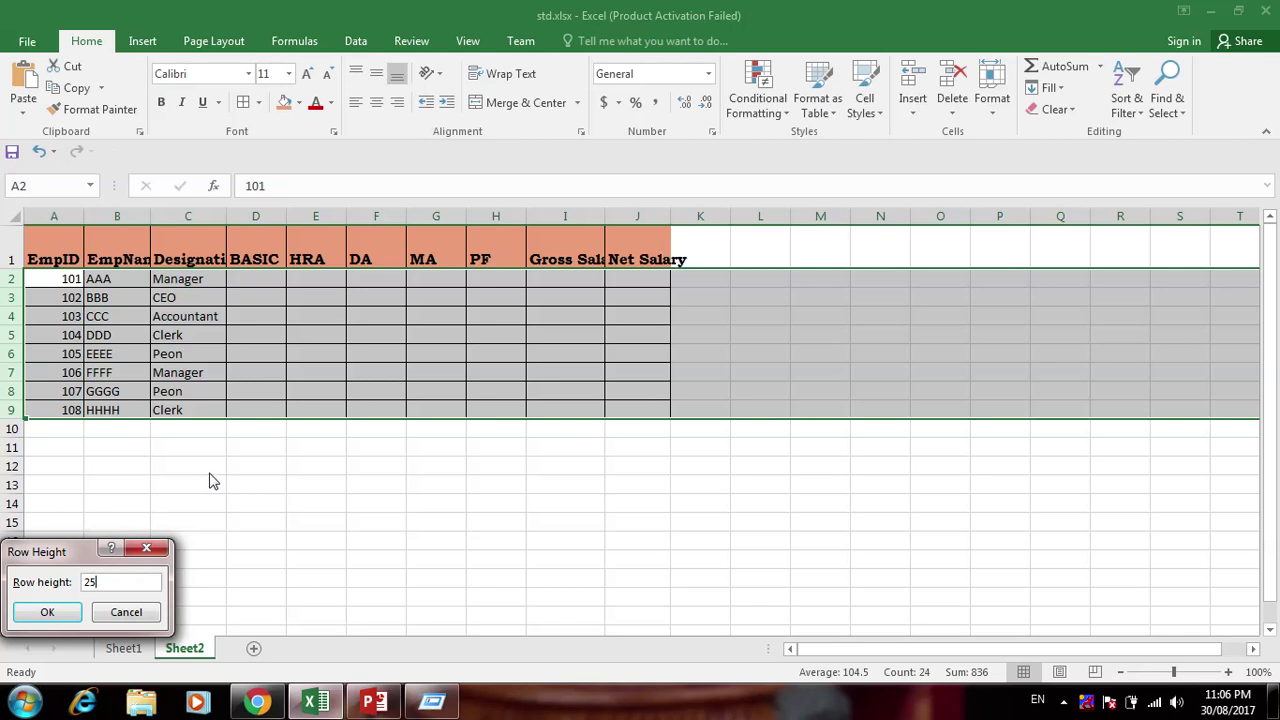
pyautogui.press('Return')
pyautogui.click(243, 428)
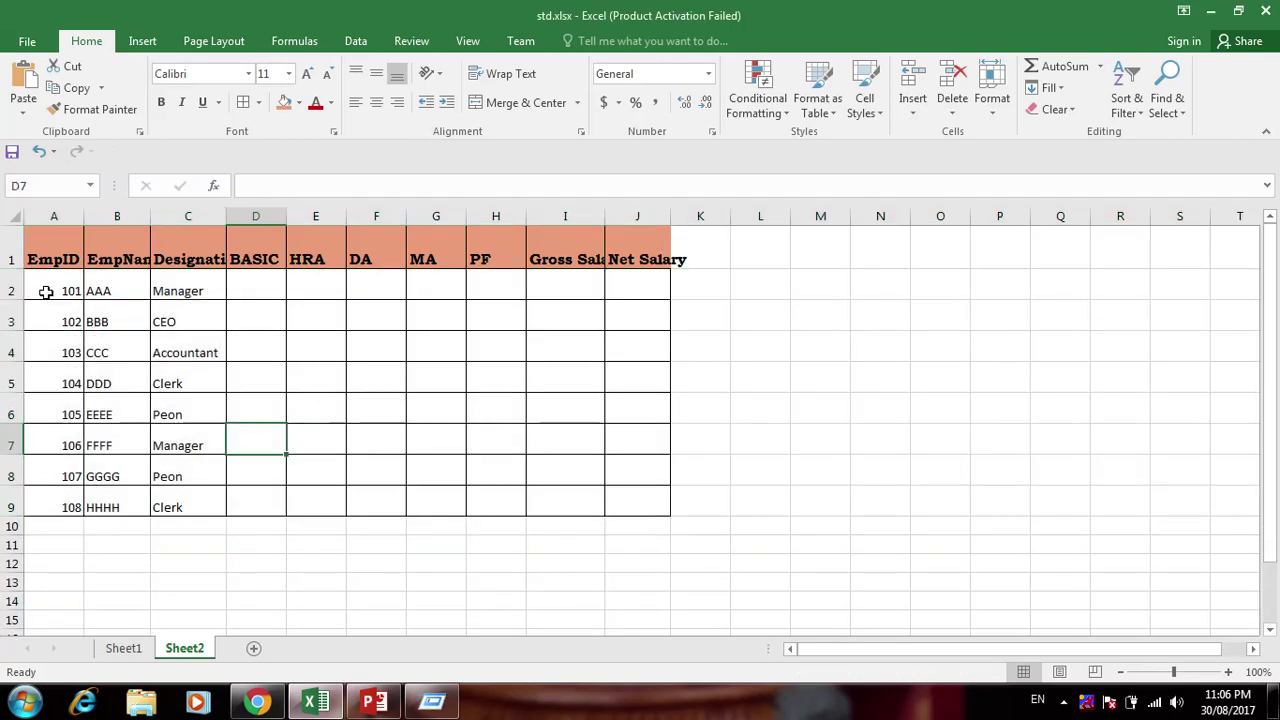
# Center the cells A2:J9 horizontally and vertically and apply the Number format with two decimal places
pyautogui.moveTo(46, 291); pyautogui.dragTo(636, 510)
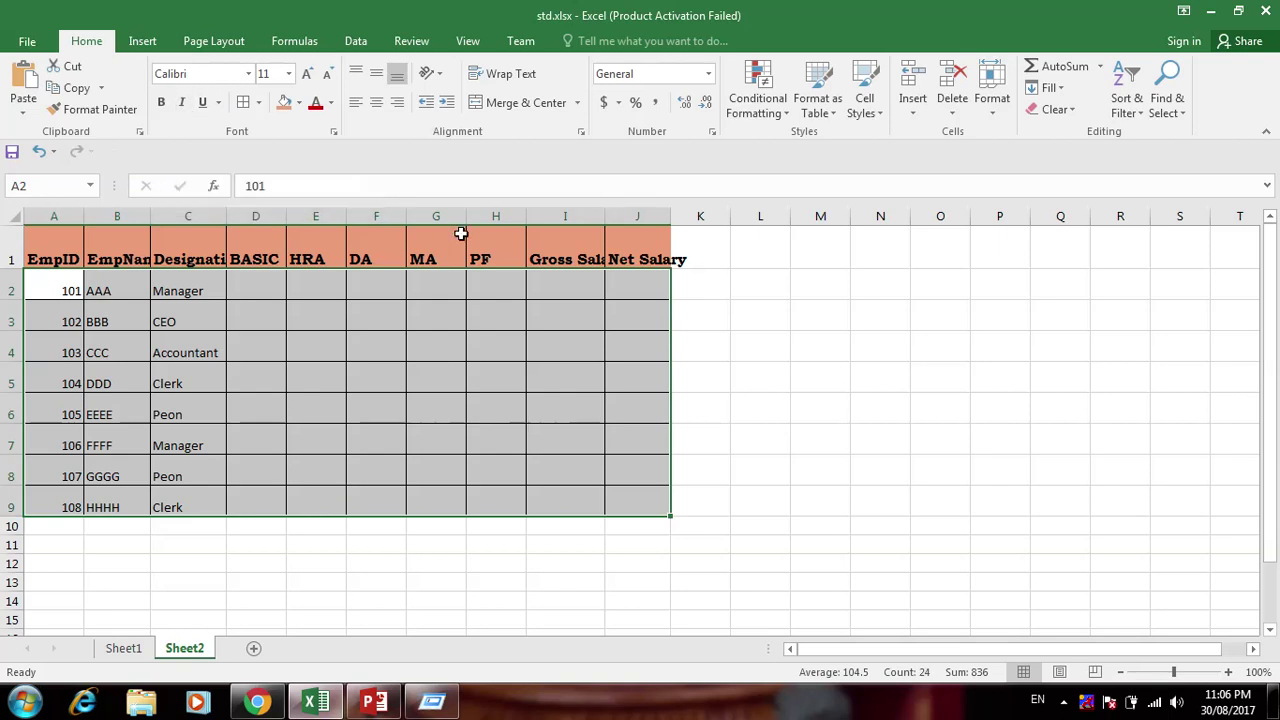
pyautogui.click(376, 102)
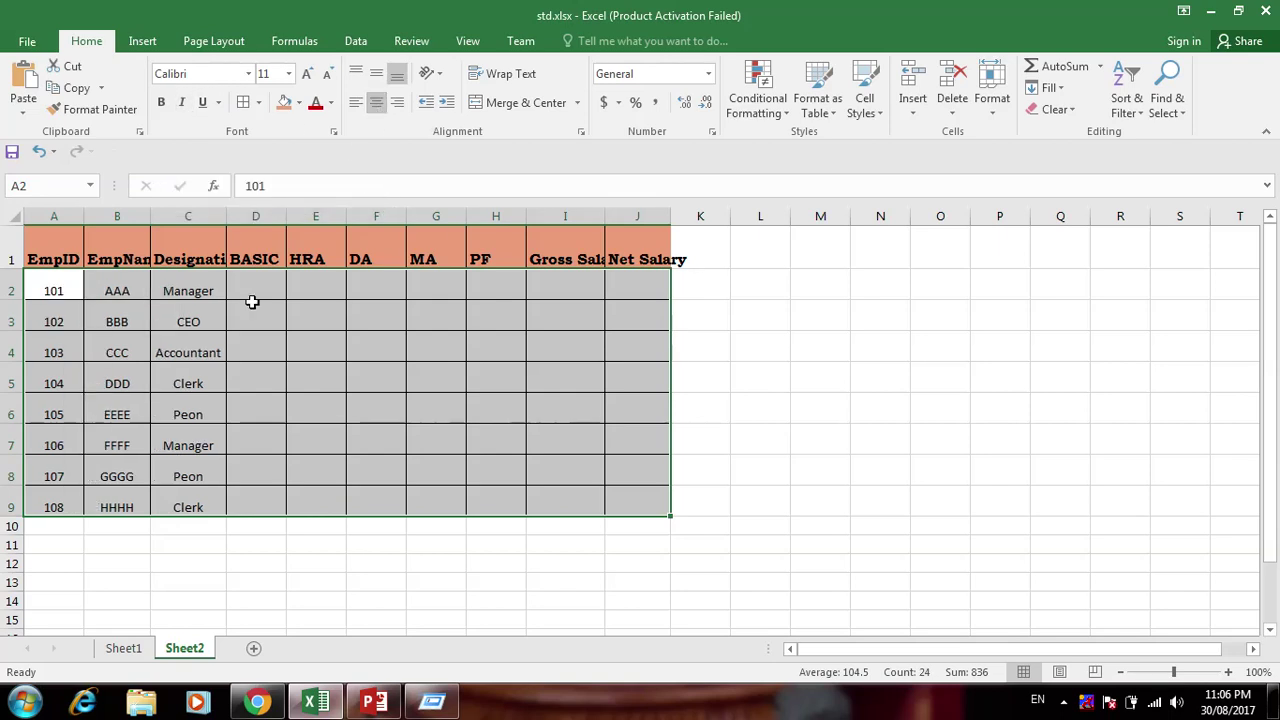
pyautogui.rightClick(162, 298)
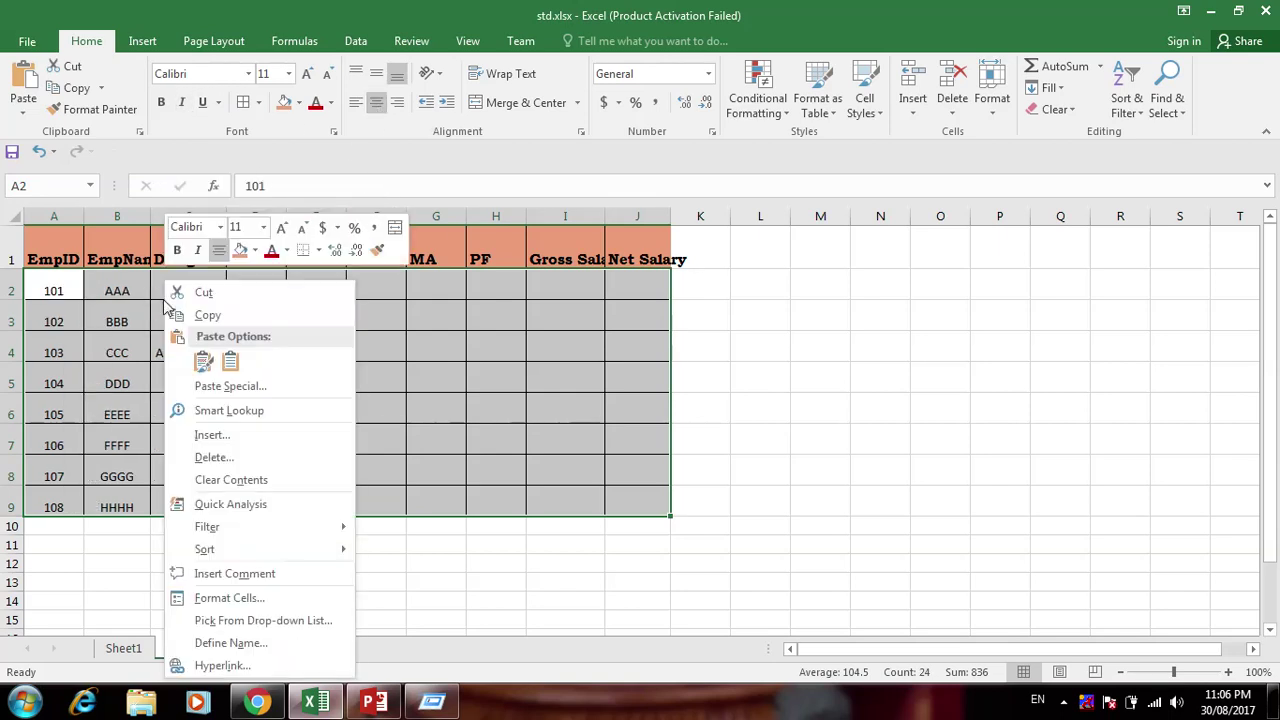
pyautogui.click(236, 601)
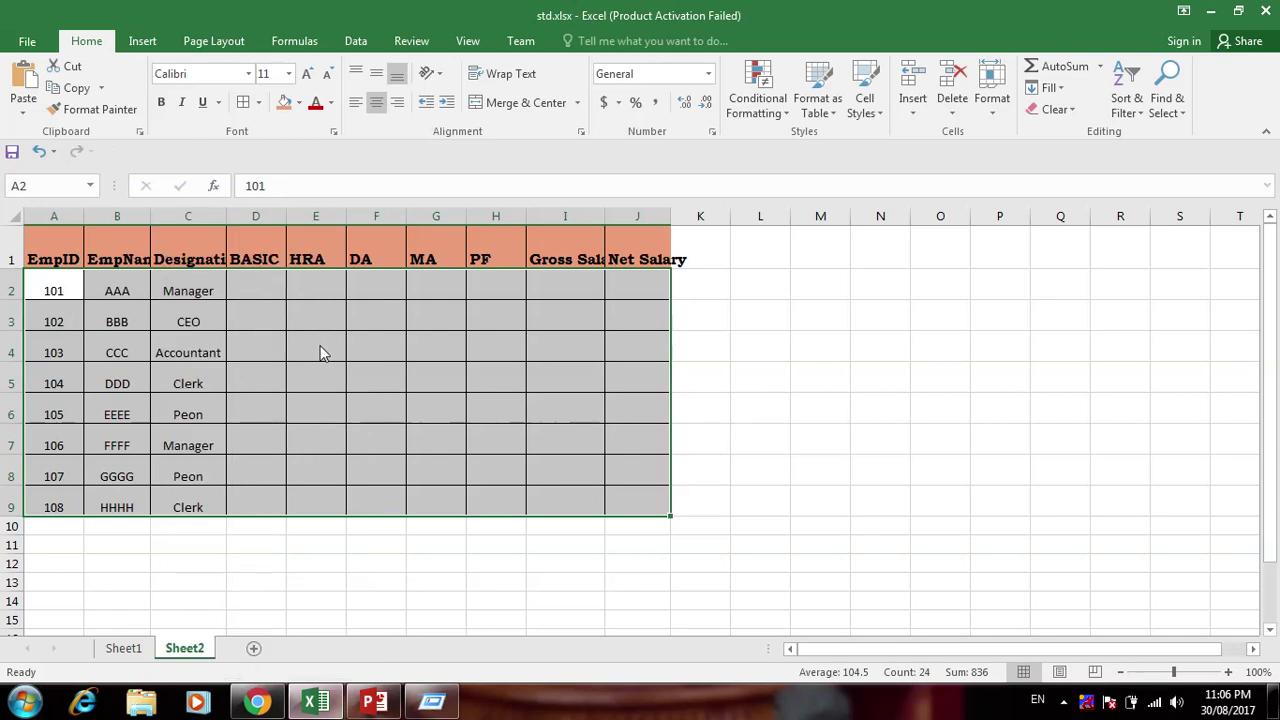
pyautogui.click(45, 340)
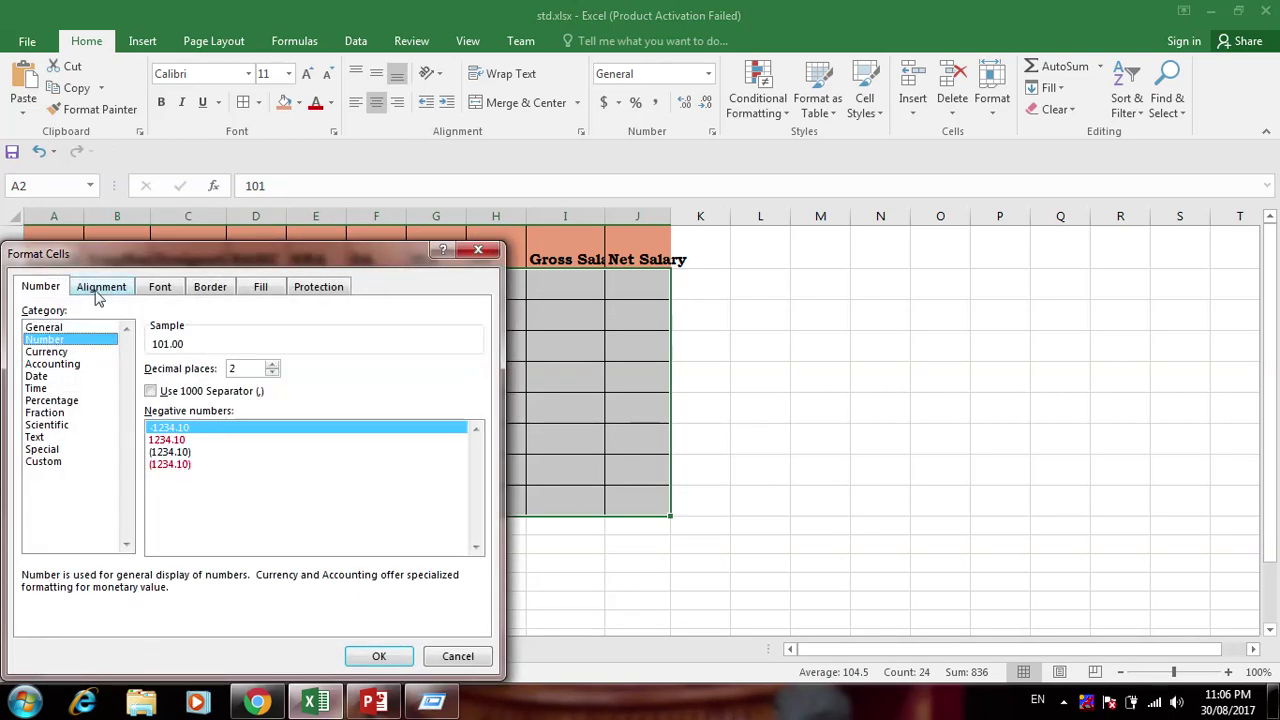
pyautogui.click(100, 287)
pyautogui.click(68, 385)
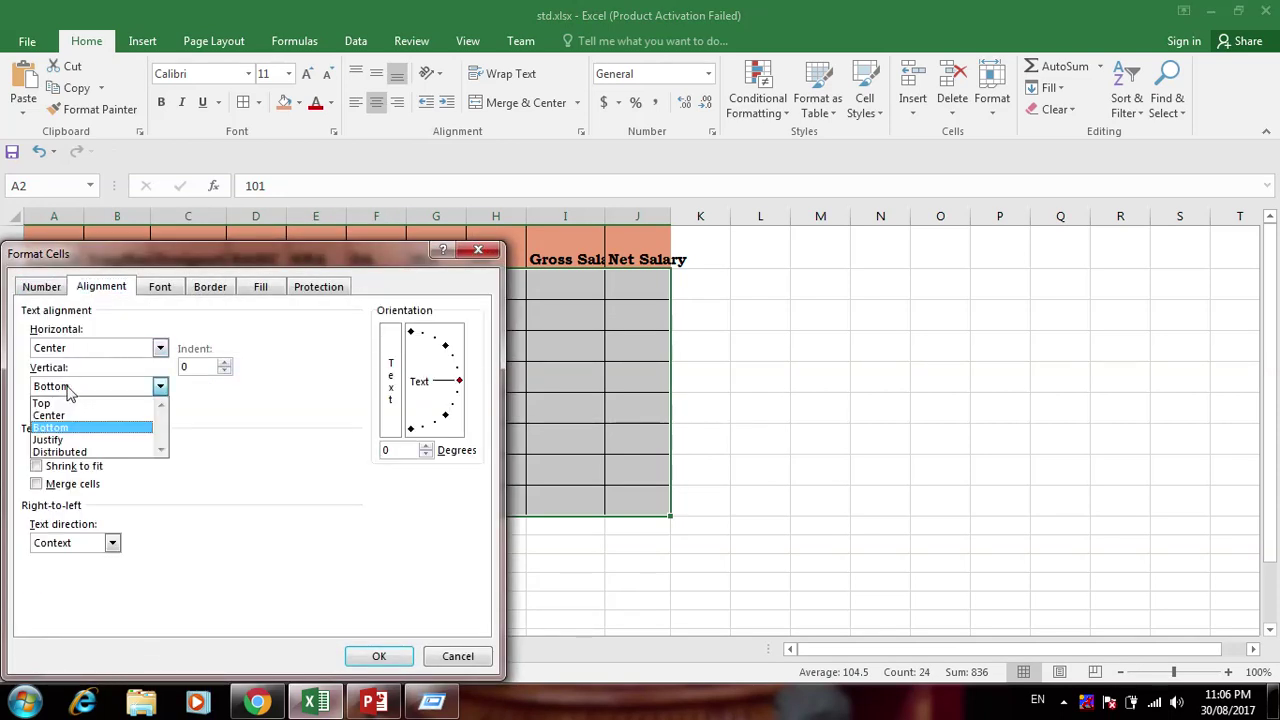
pyautogui.click(68, 418)
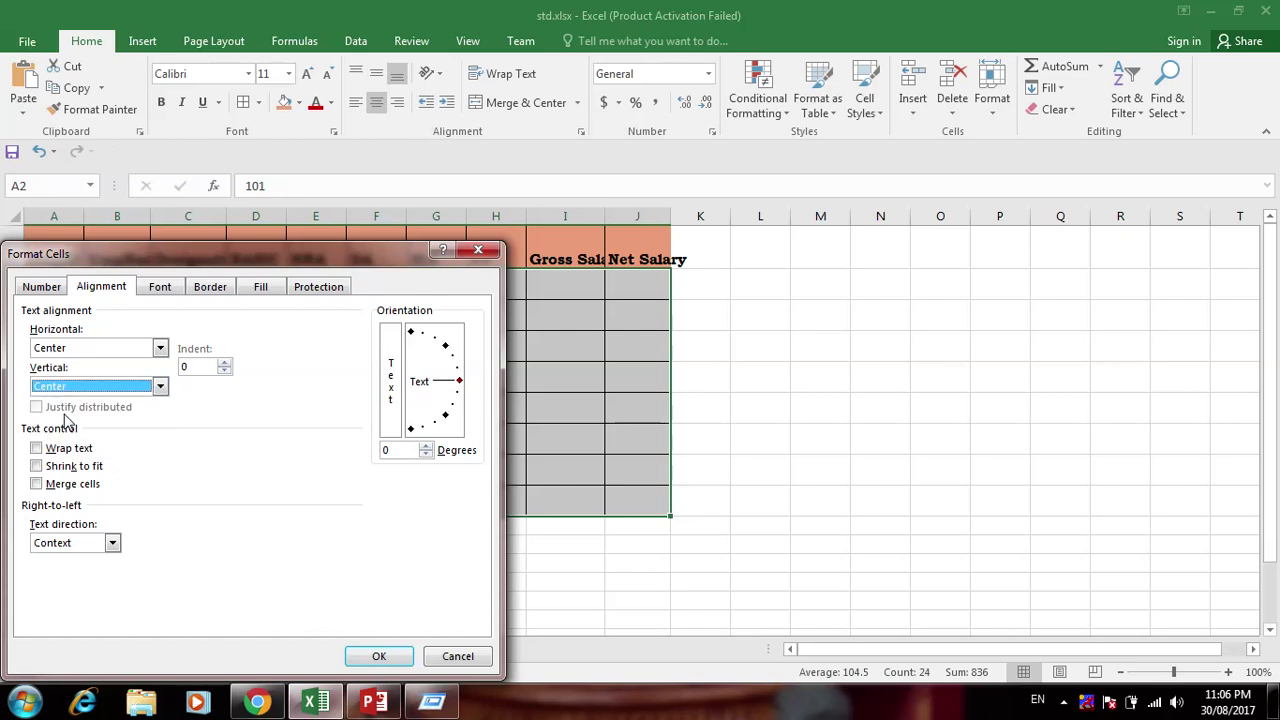
pyautogui.click(376, 655)
pyautogui.click(515, 561)
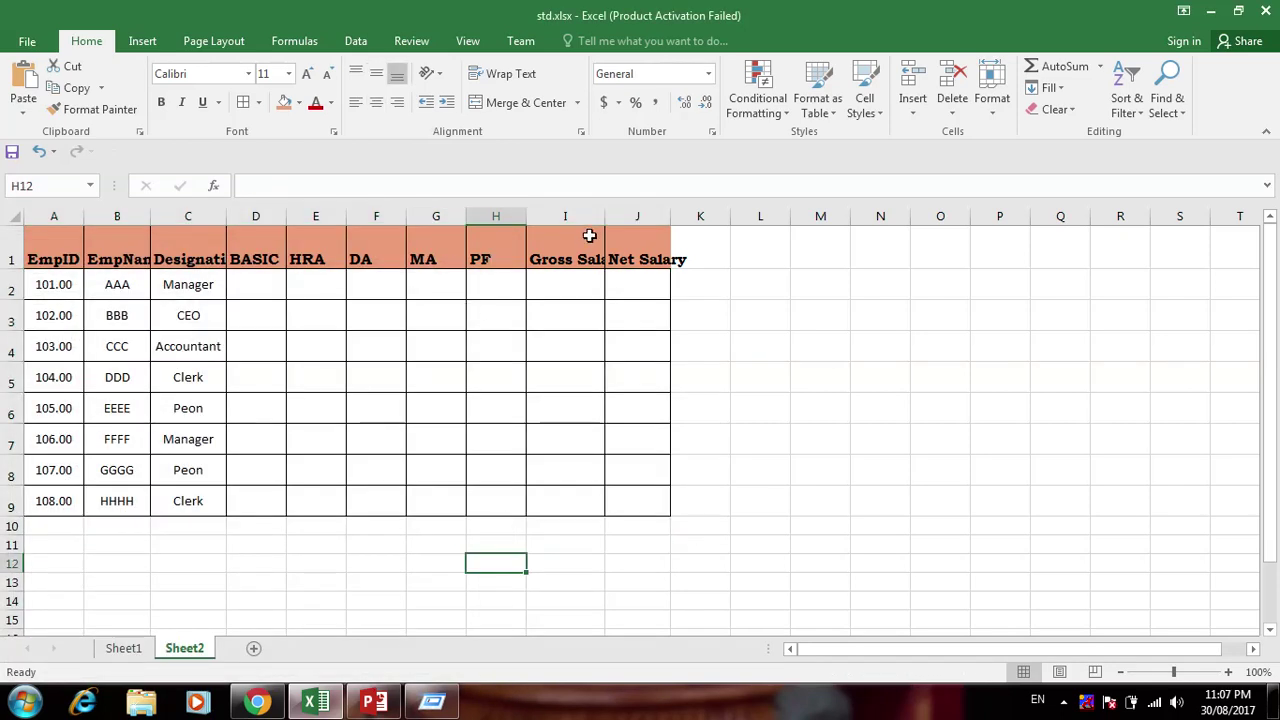
# Turn on text wrapping for the header cells A1:J1
pyautogui.moveTo(80, 244); pyautogui.dragTo(620, 256)
pyautogui.rightClick(620, 256)
pyautogui.click(660, 567)
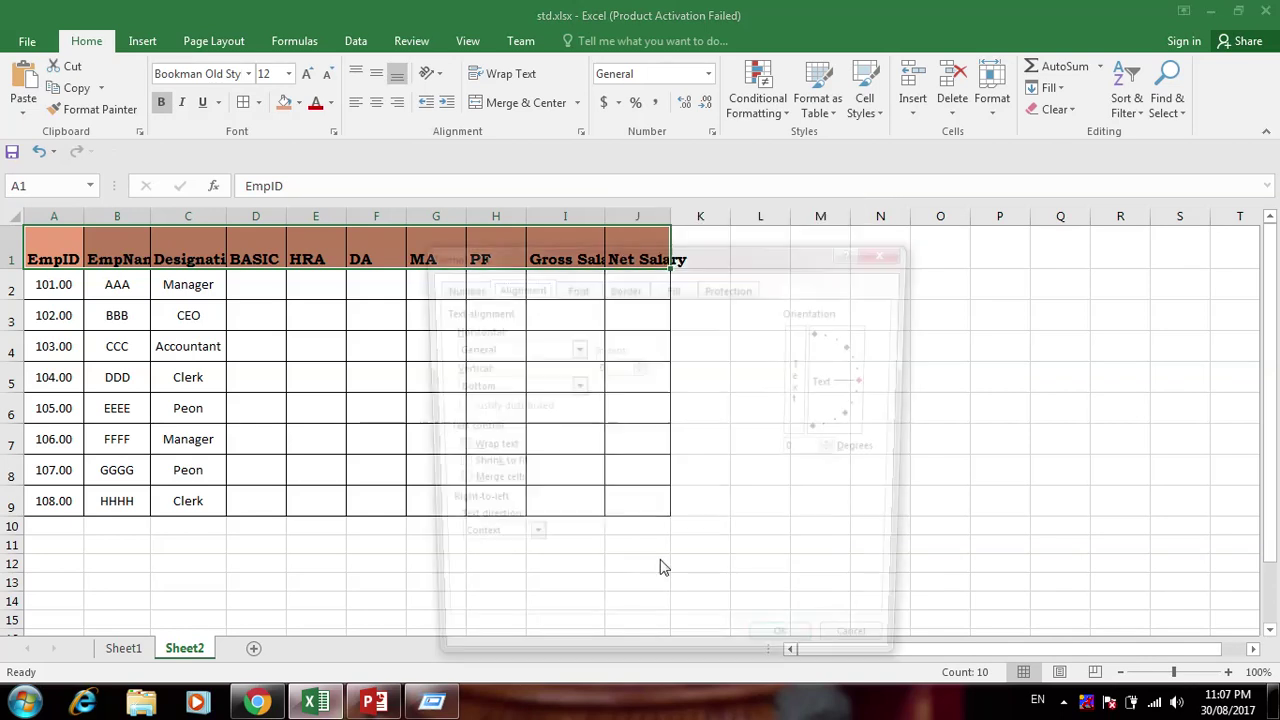
pyautogui.click(450, 448)
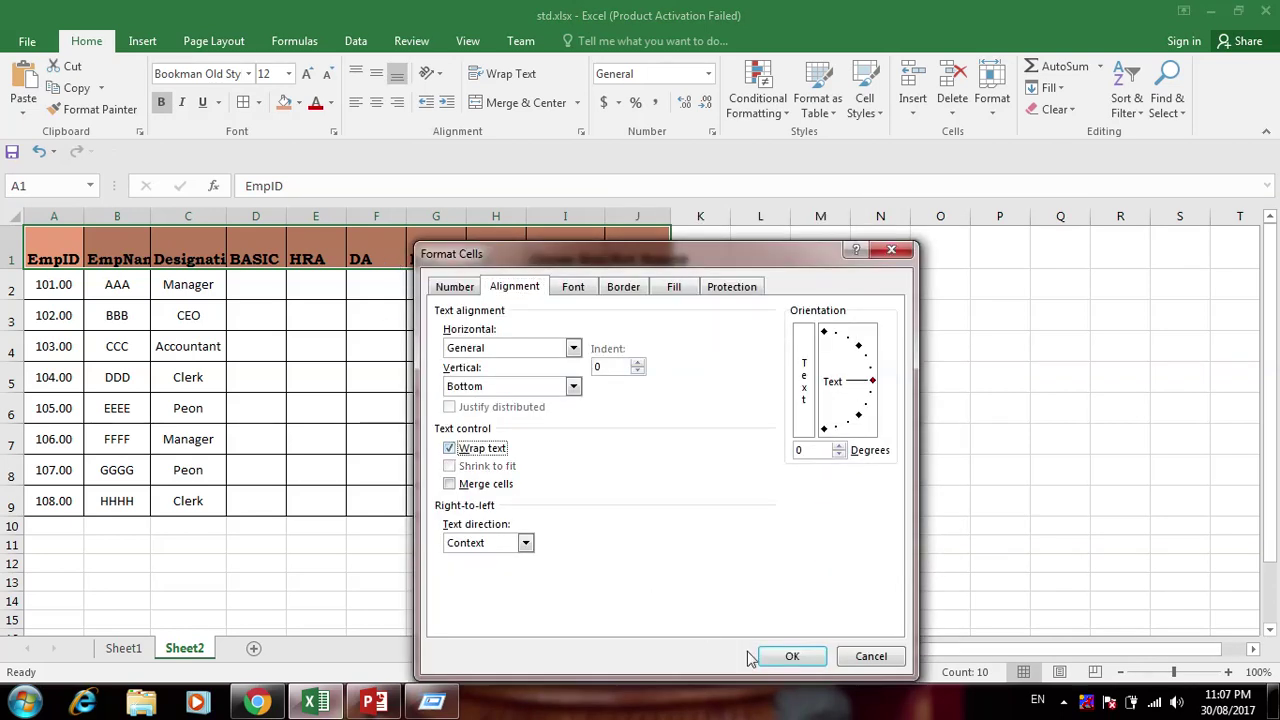
pyautogui.click(790, 656)
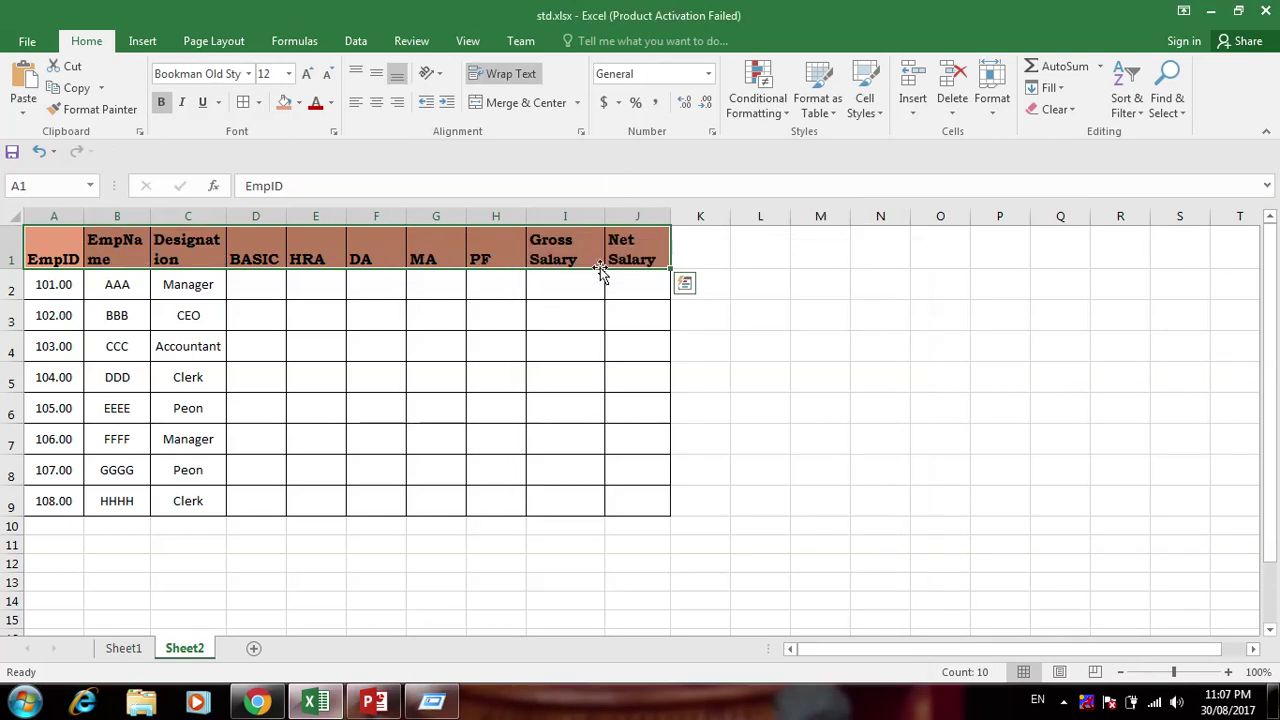
# Change the header in B1 to "Emp Name" and widen column C so that "Designation" fits on one line
pyautogui.doubleClick(126, 237)
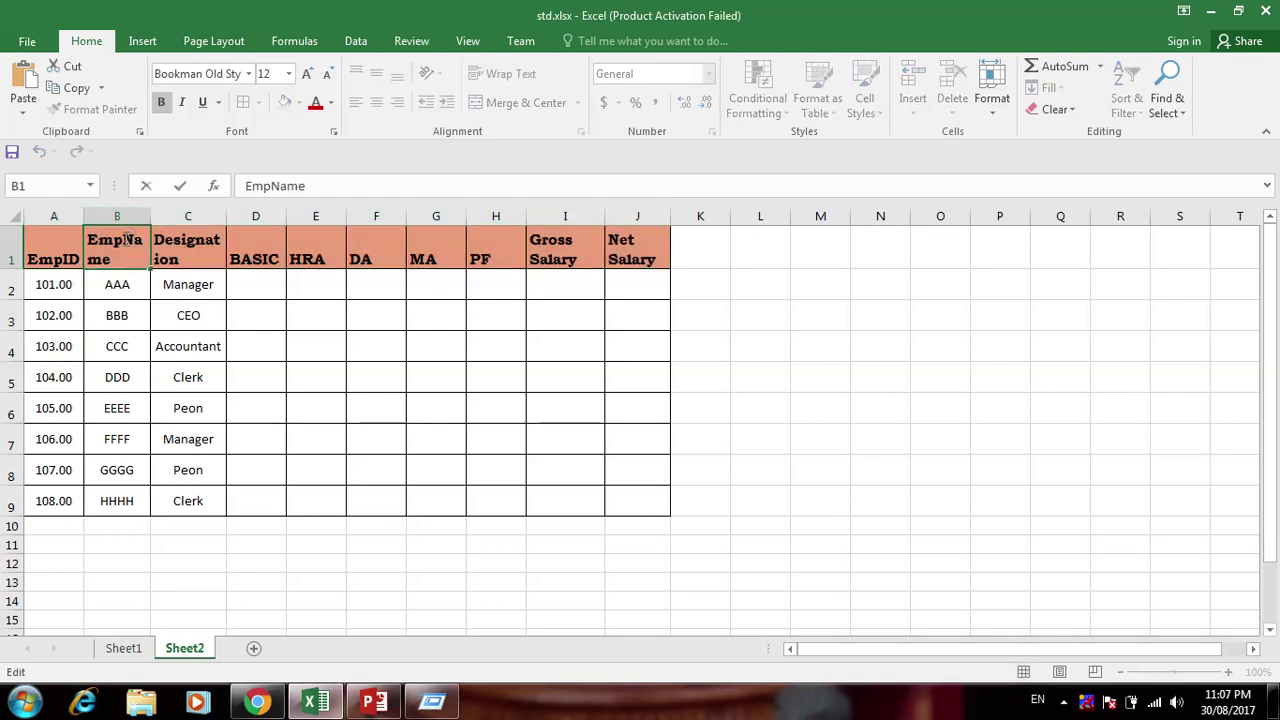
pyautogui.moveTo(251, 216)
pyautogui.mouseDown()
pyautogui.moveTo(222, 216)
pyautogui.moveTo(275, 221)
pyautogui.mouseUp()
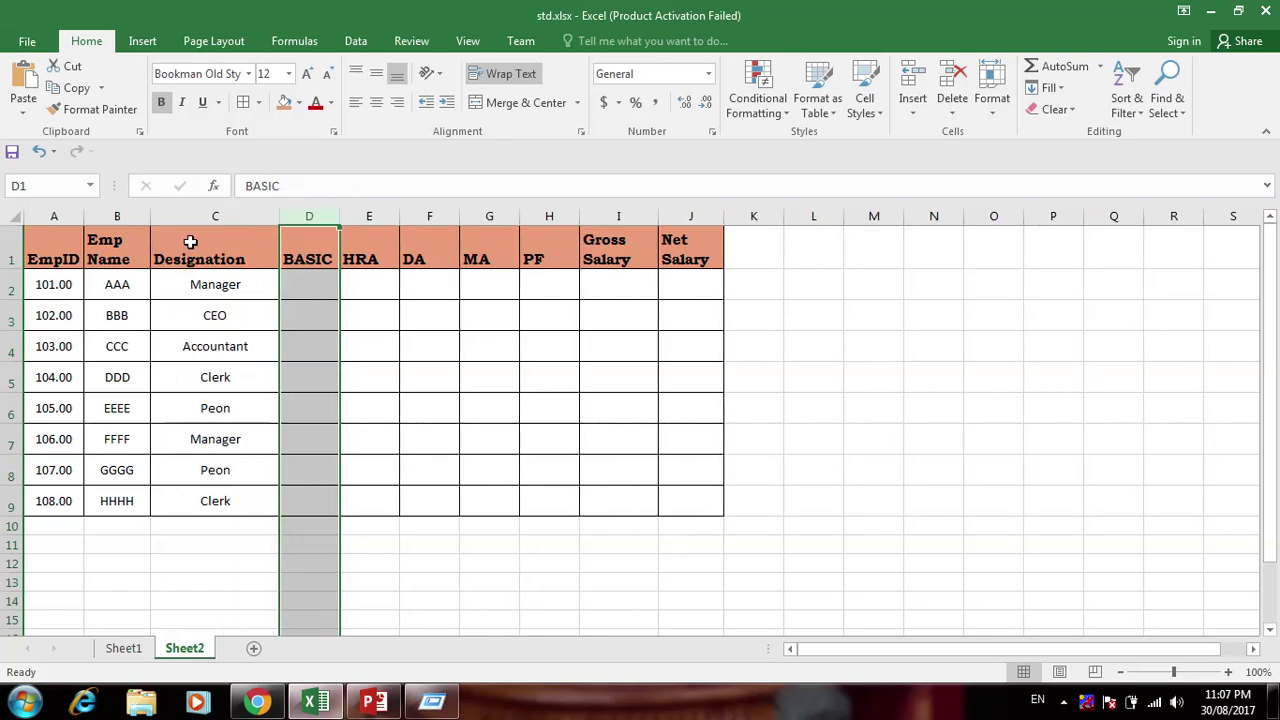
# Set the height of header row 1 to 40
pyautogui.moveTo(50, 250); pyautogui.dragTo(692, 258)
pyautogui.rightClick(8, 250)
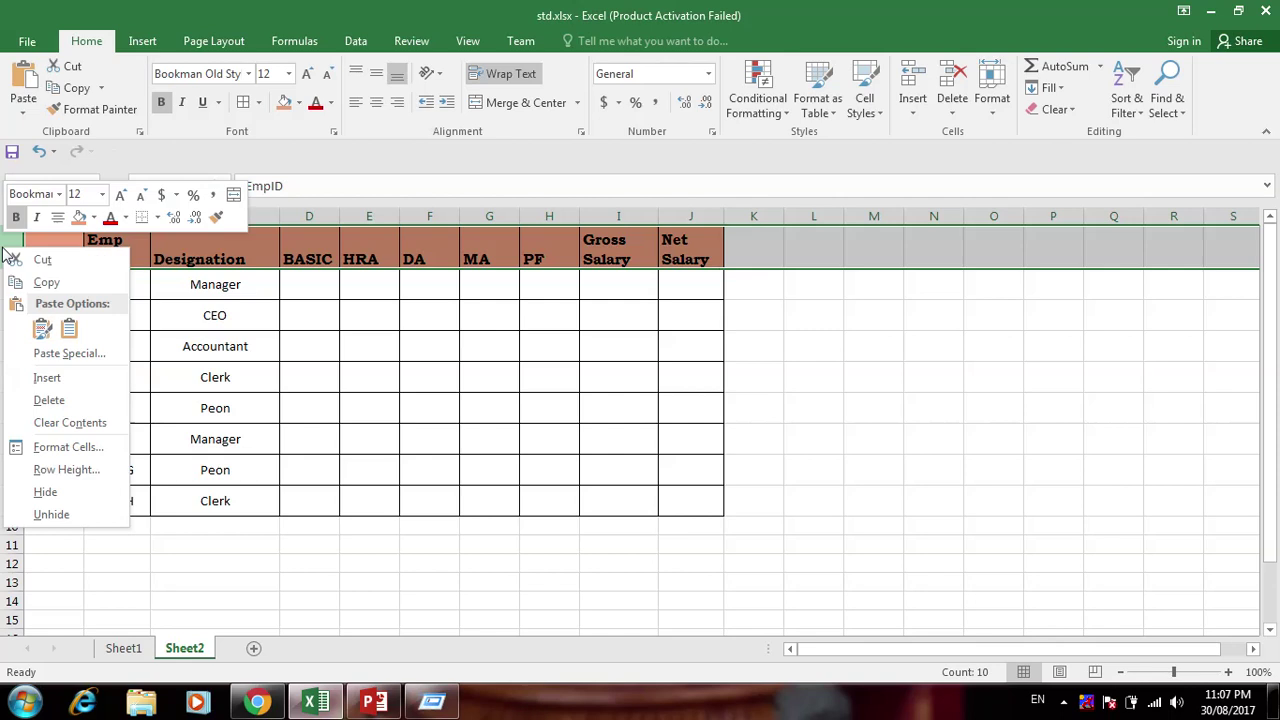
pyautogui.click(66, 469)
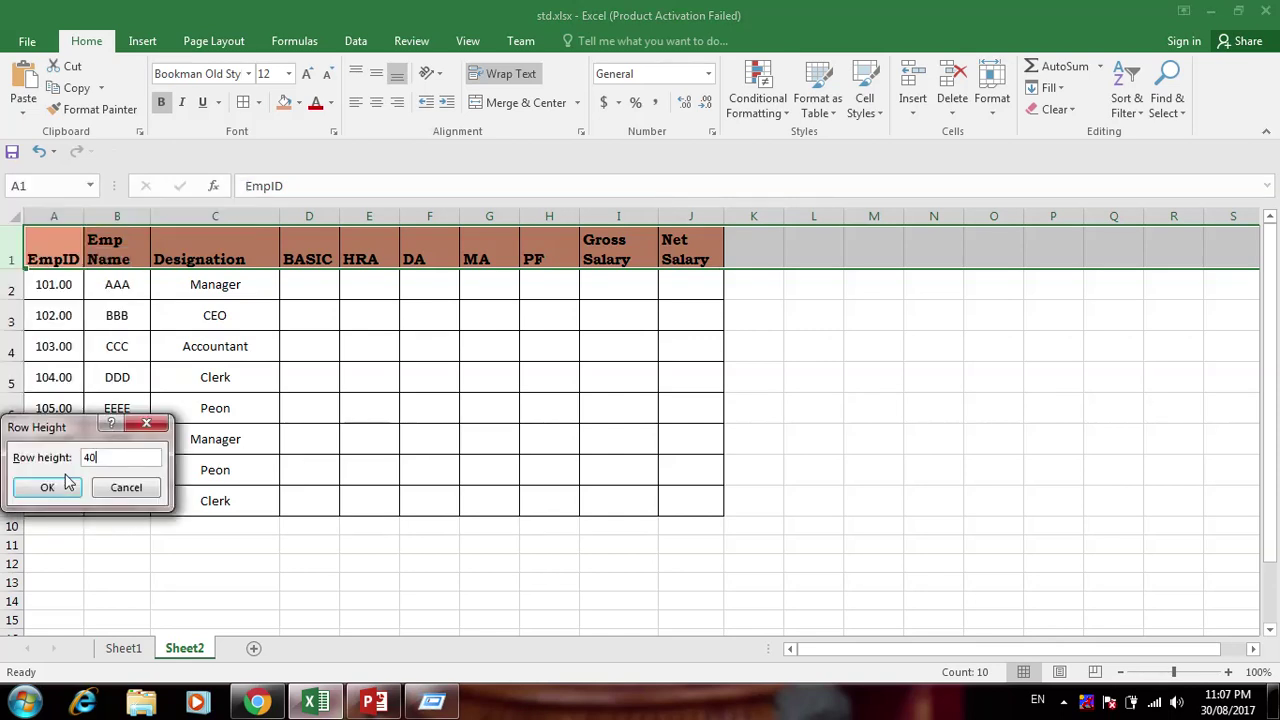
pyautogui.click(65, 480)
# Center the text of the header cells A1:J1 both vertically and horizontally
pyautogui.moveTo(63, 240); pyautogui.dragTo(697, 264)
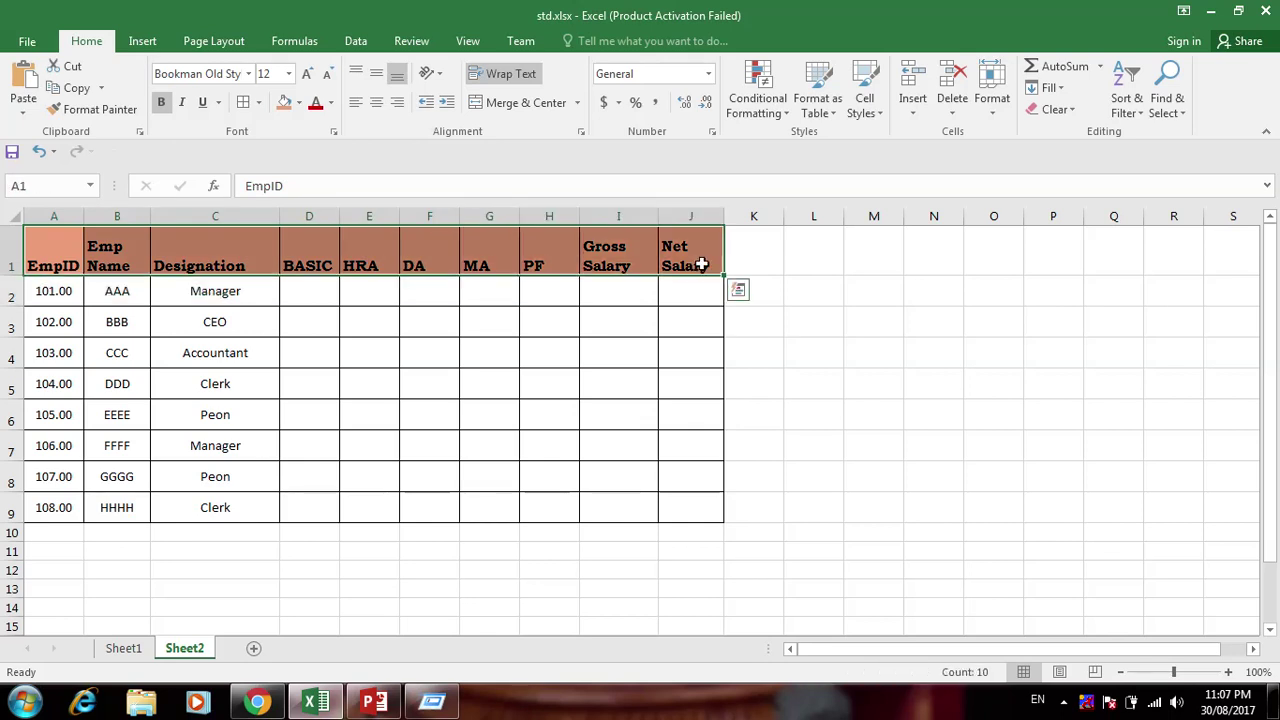
pyautogui.rightClick(700, 264)
pyautogui.click(803, 583)
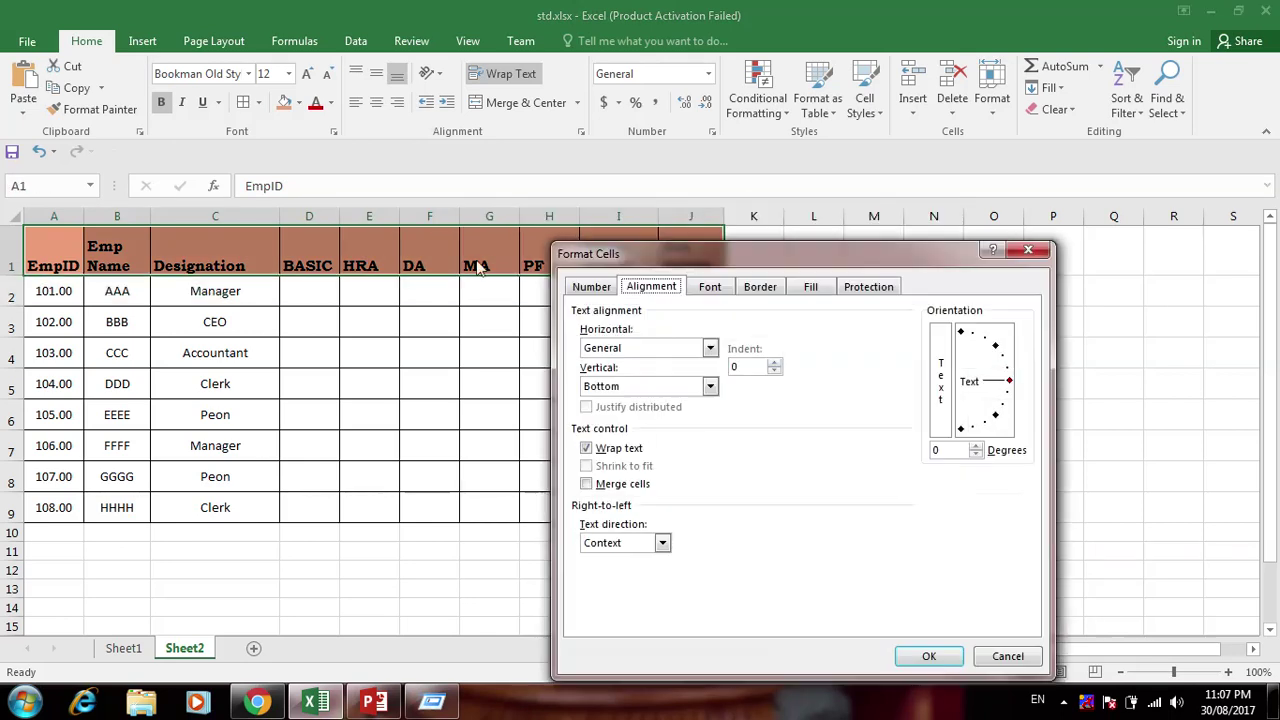
pyautogui.click(640, 390)
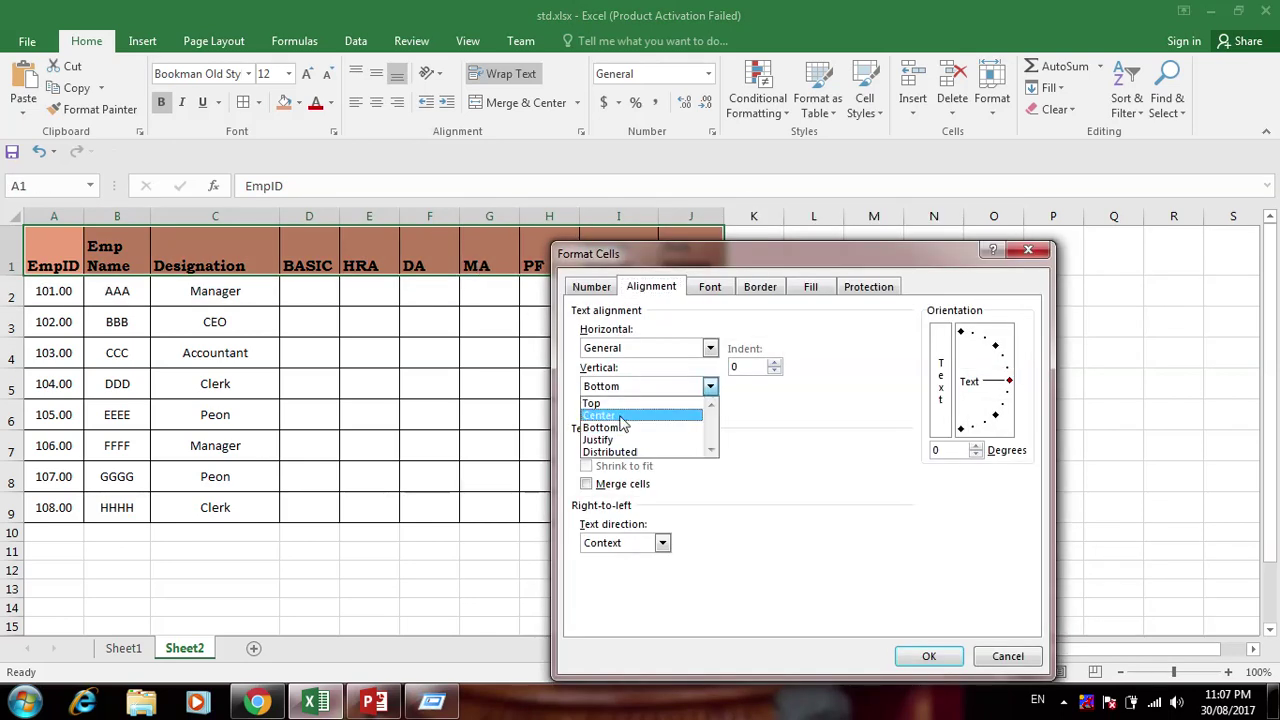
pyautogui.click(620, 413)
pyautogui.click(620, 347)
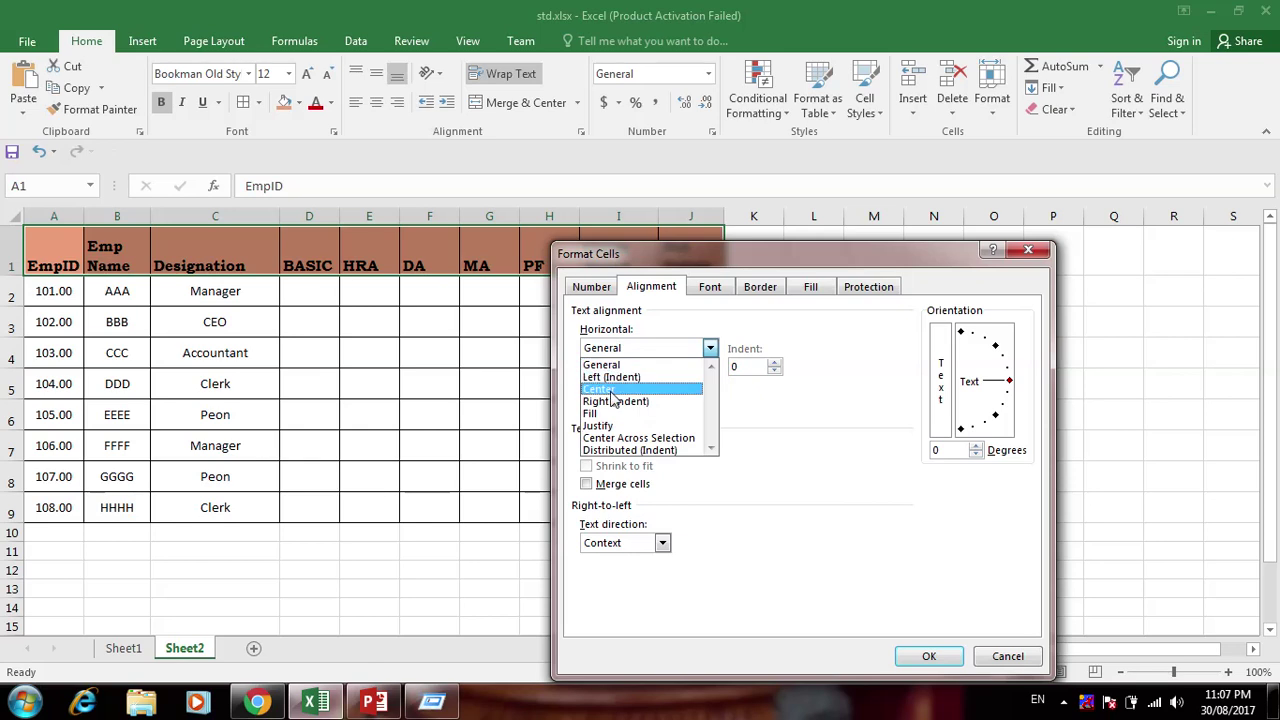
pyautogui.click(612, 391)
pyautogui.click(929, 656)
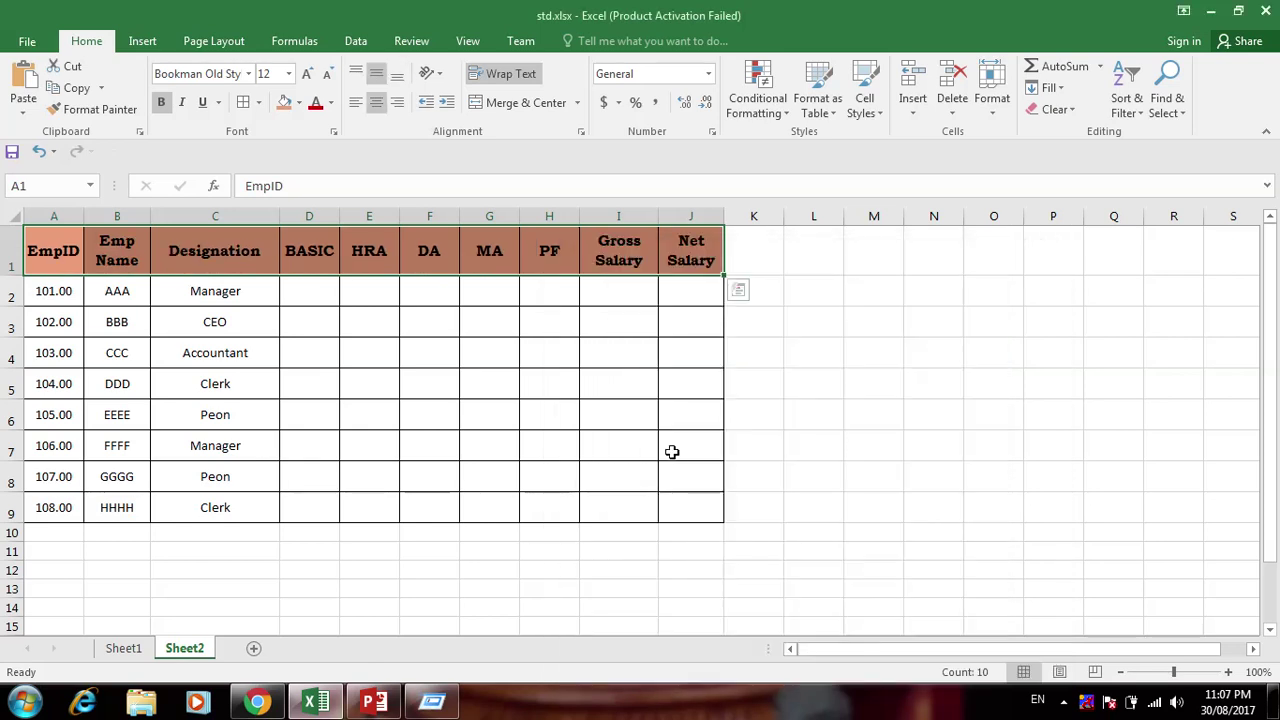
pyautogui.click(601, 437)
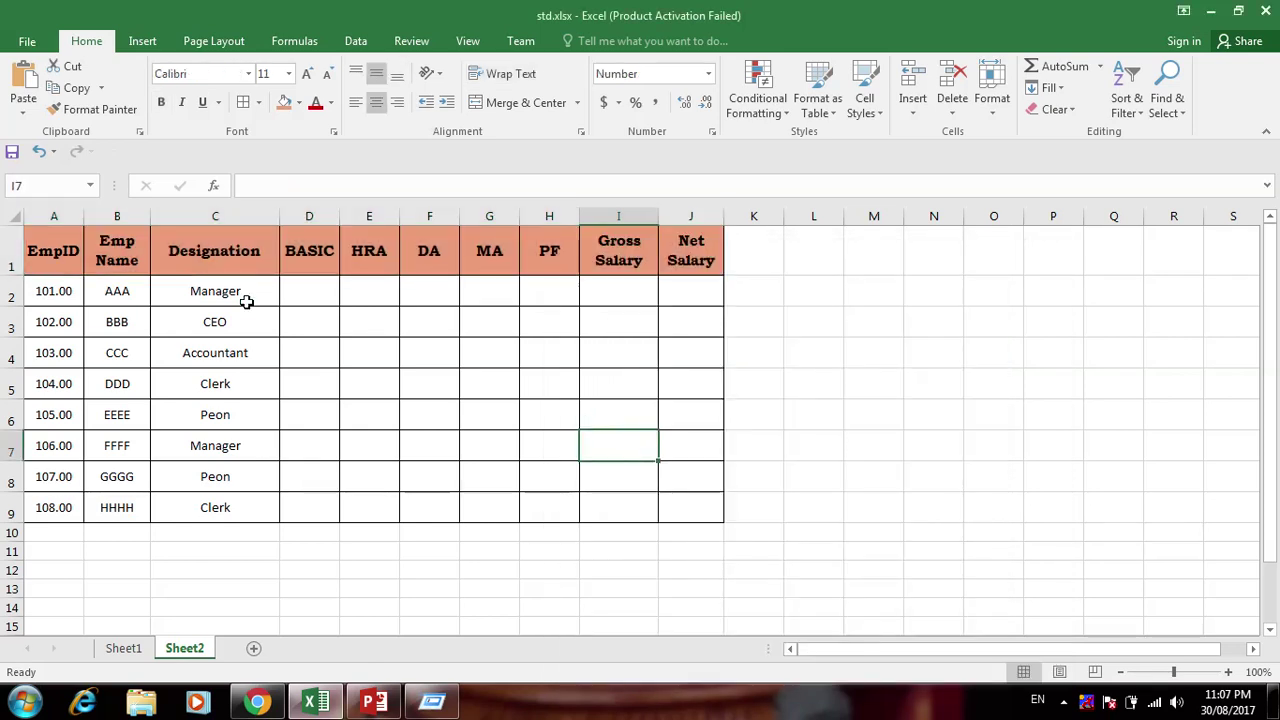
# Insert a new blank row above the header row
pyautogui.click(12, 265)
pyautogui.rightClick(14, 264)
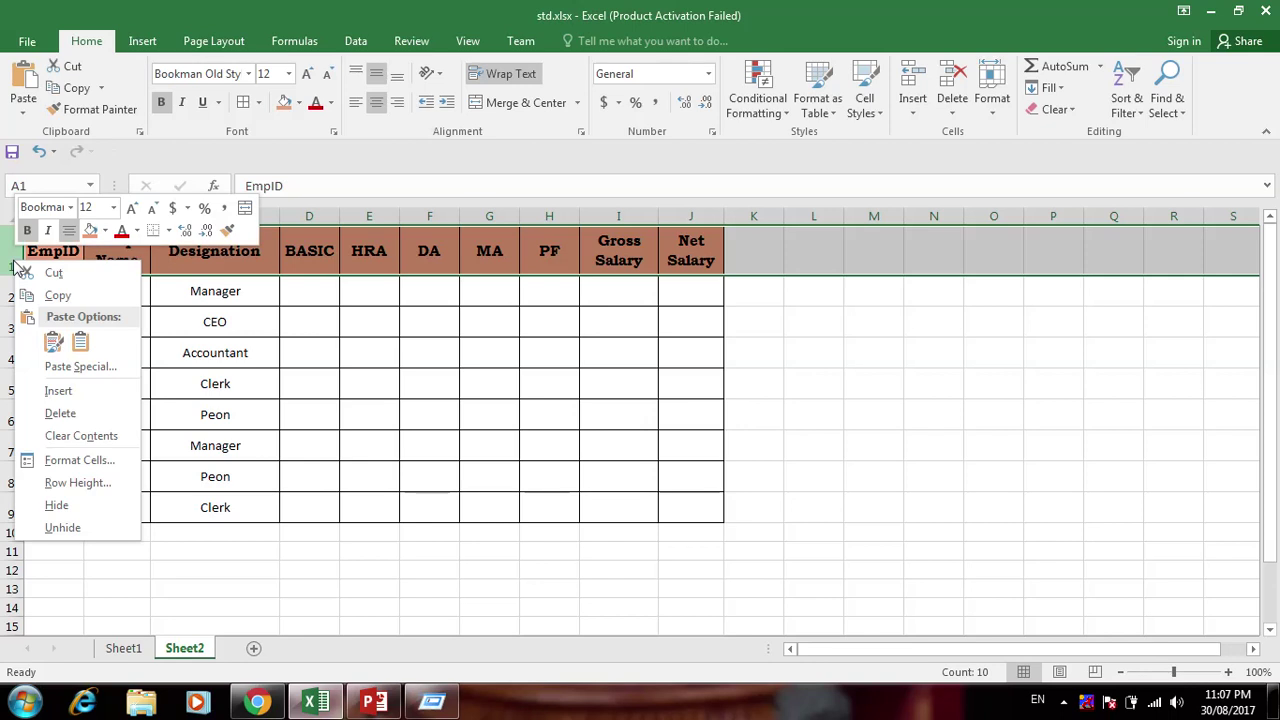
pyautogui.click(82, 400)
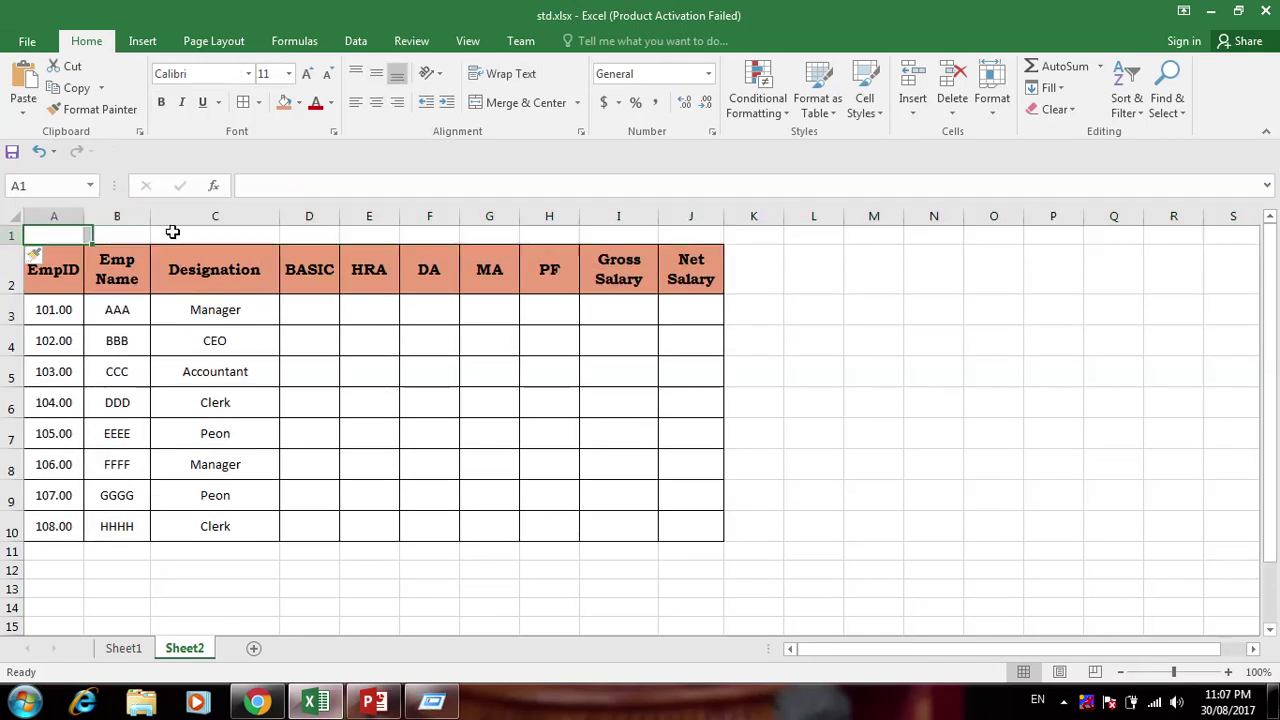
# Merge and center cells A1:J1 and enter the title "Employee Salary Sheet"
pyautogui.moveTo(172, 232); pyautogui.dragTo(690, 232)
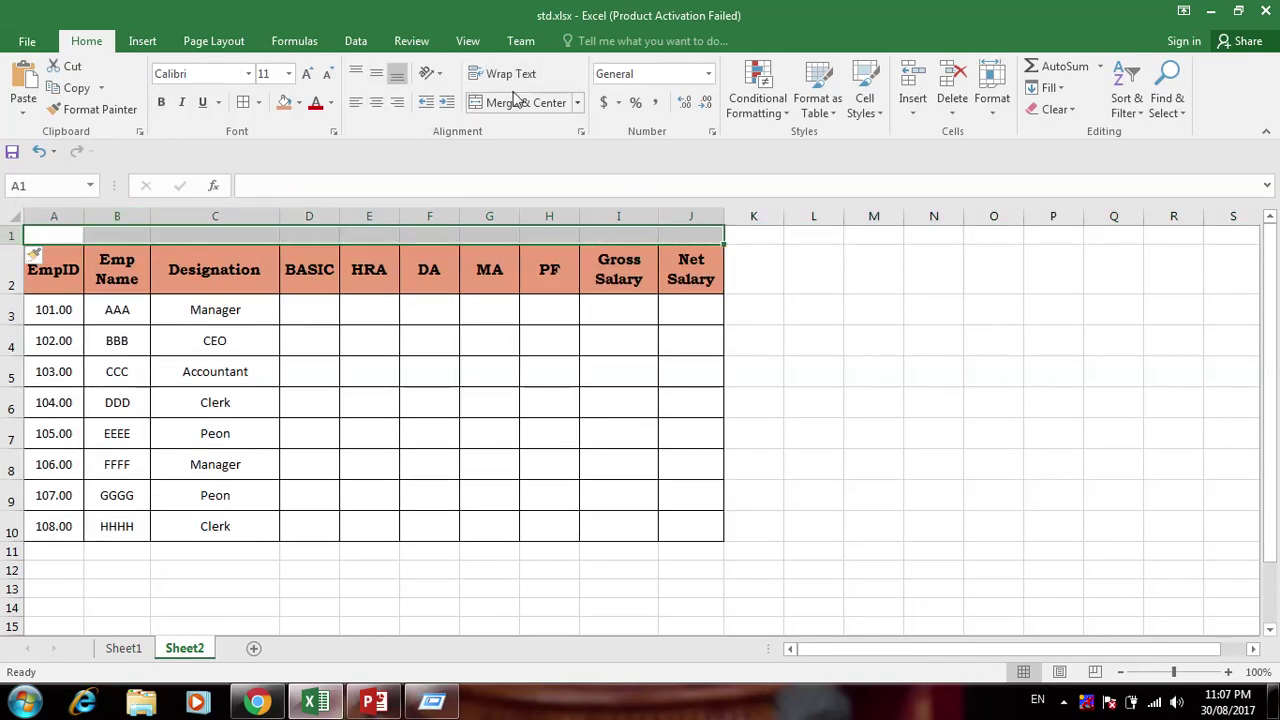
pyautogui.click(523, 102)
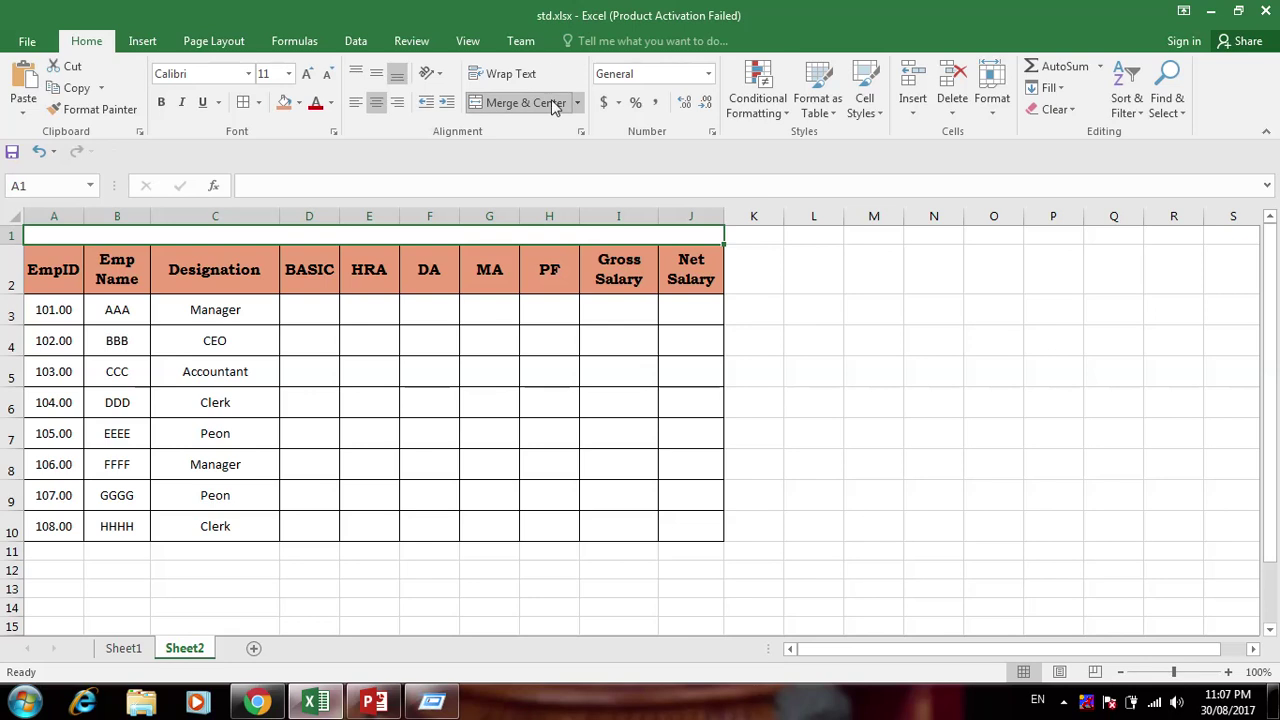
pyautogui.write('Emplo')
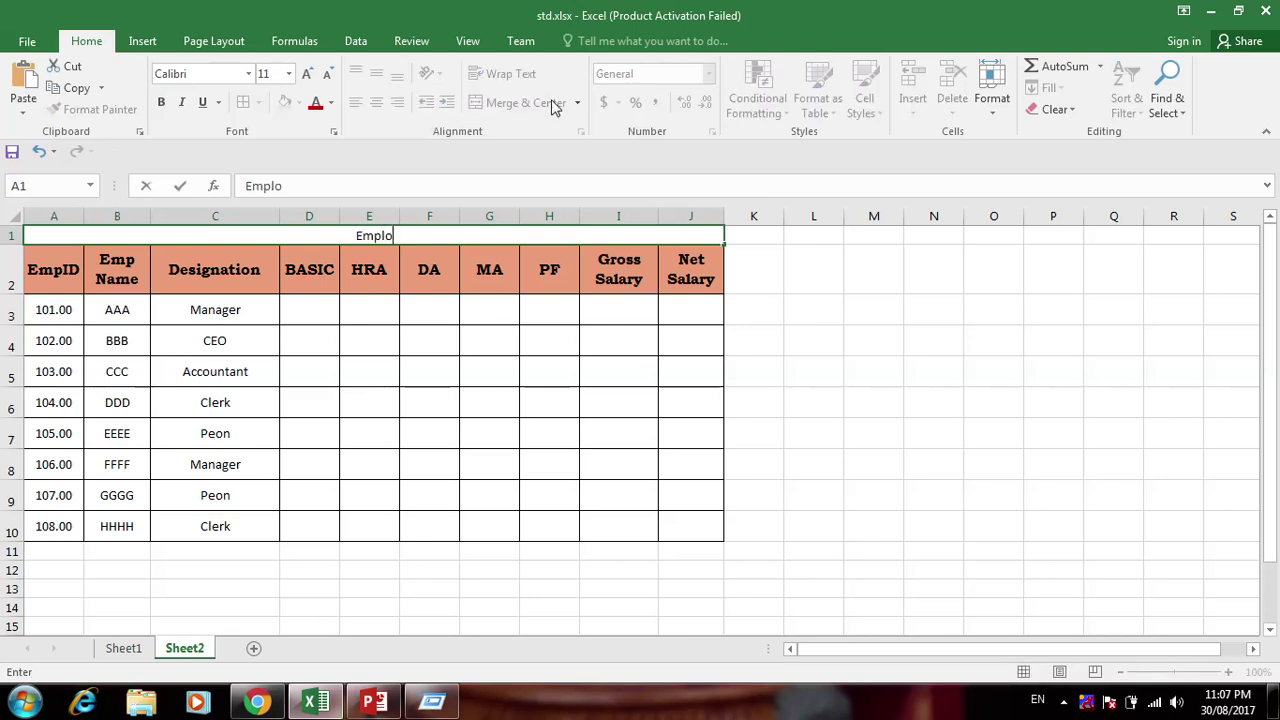
pyautogui.write('yee Salary Sheet')
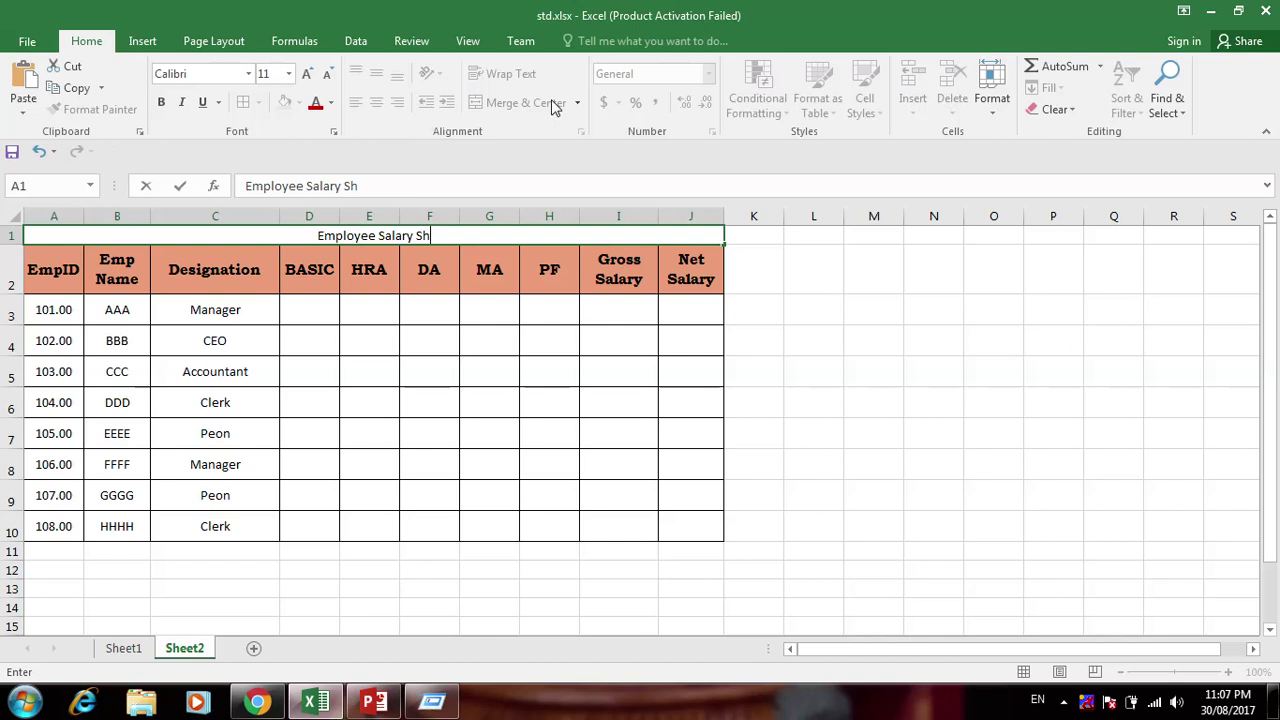
# Set the font size of the title text "Employee Salary Sheet" in row 1 to 36
pyautogui.click(288, 74)
pyautogui.click(267, 273)
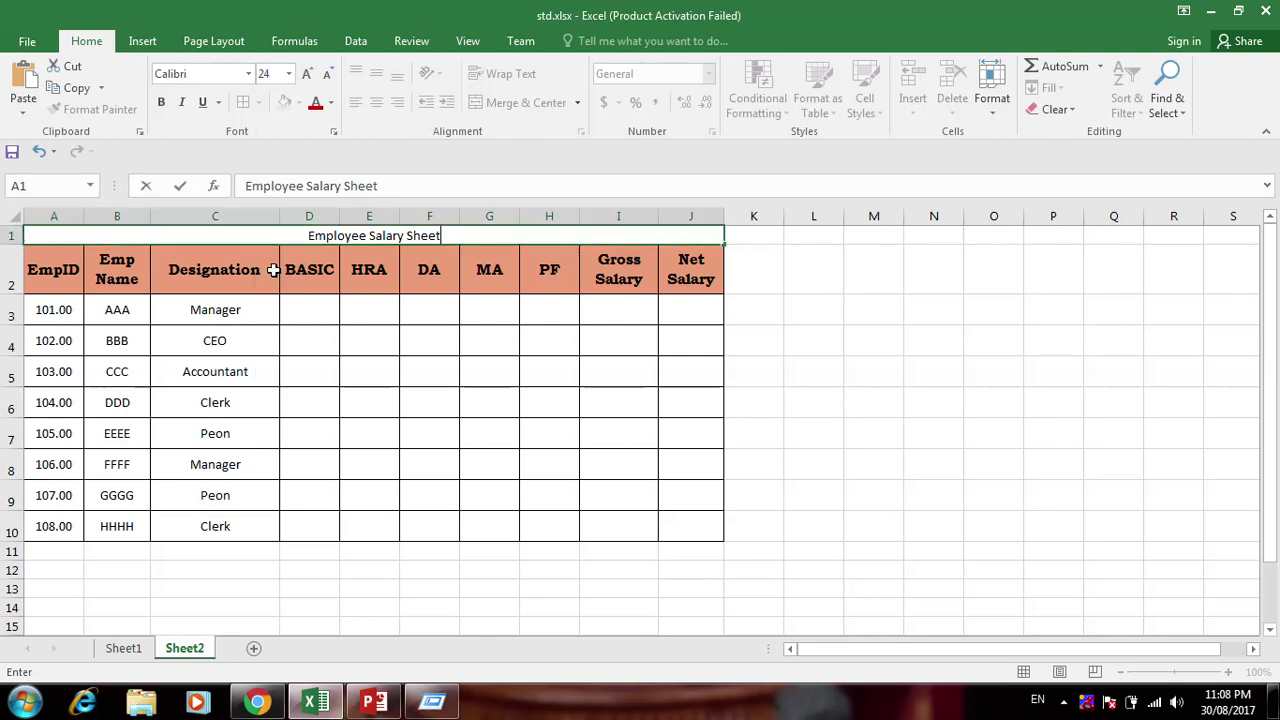
pyautogui.moveTo(448, 236); pyautogui.dragTo(300, 230)
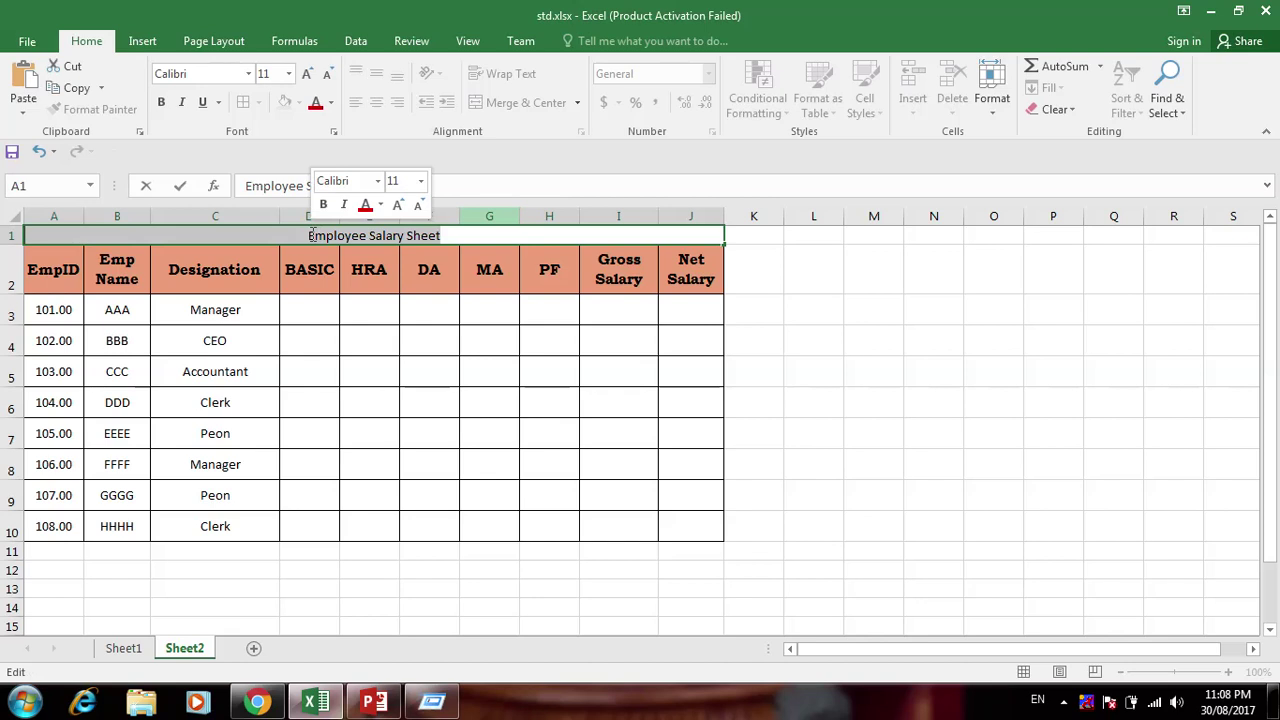
pyautogui.click(308, 74)
pyautogui.click(308, 74)
pyautogui.click(308, 74)
pyautogui.click(308, 74)
pyautogui.click(308, 74)
pyautogui.click(308, 74)
pyautogui.click(307, 74)
pyautogui.click(307, 74)
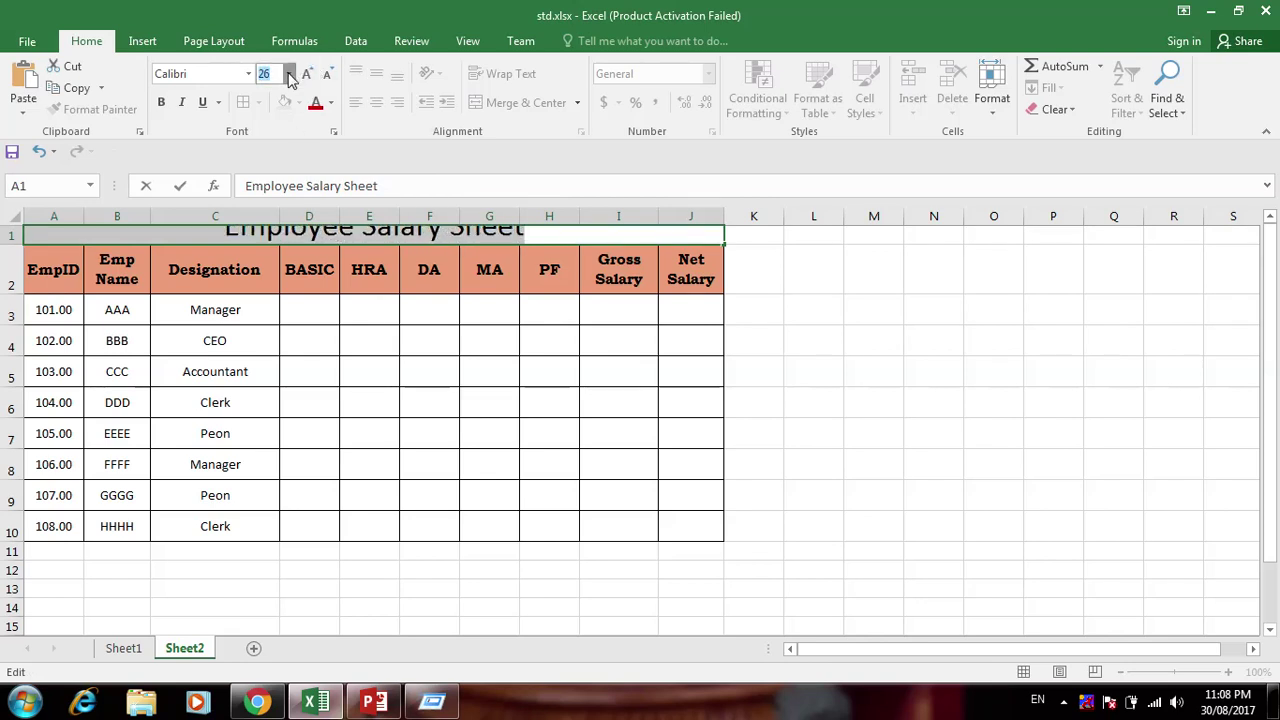
pyautogui.click(289, 76)
pyautogui.click(268, 334)
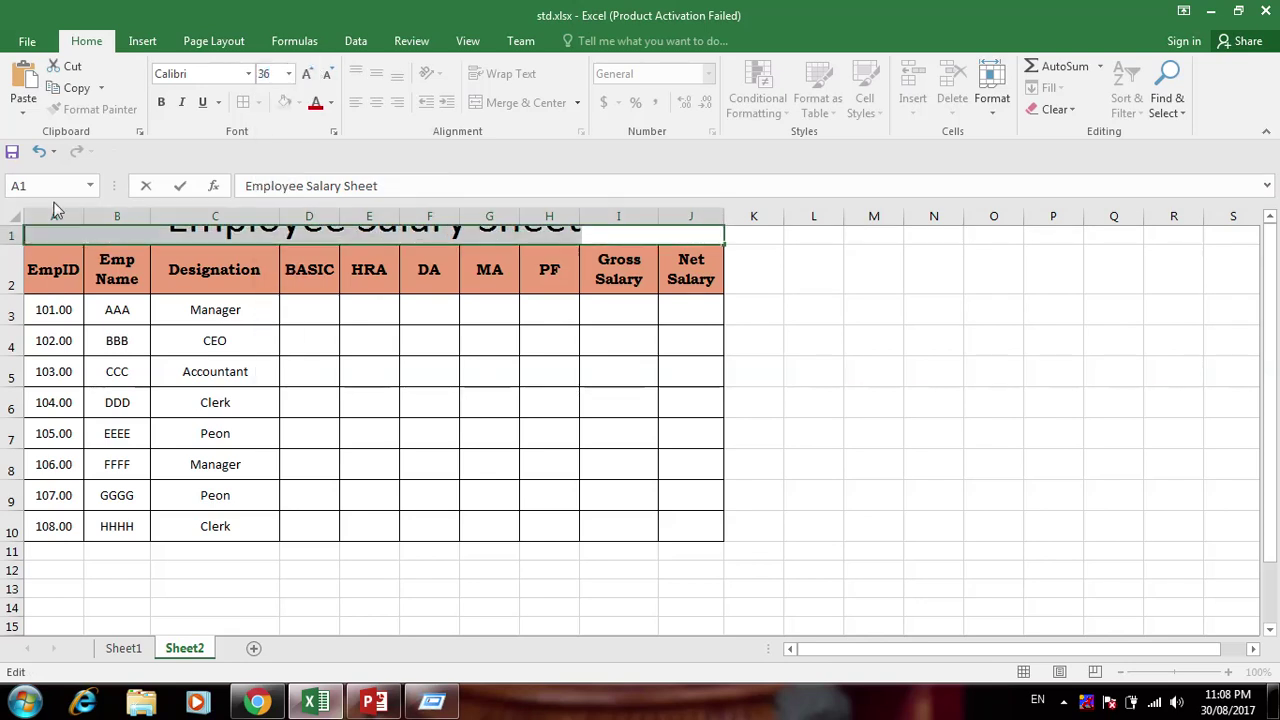
# Set the height of title row 1 to 50
pyautogui.click(12, 236)
pyautogui.rightClick(14, 237)
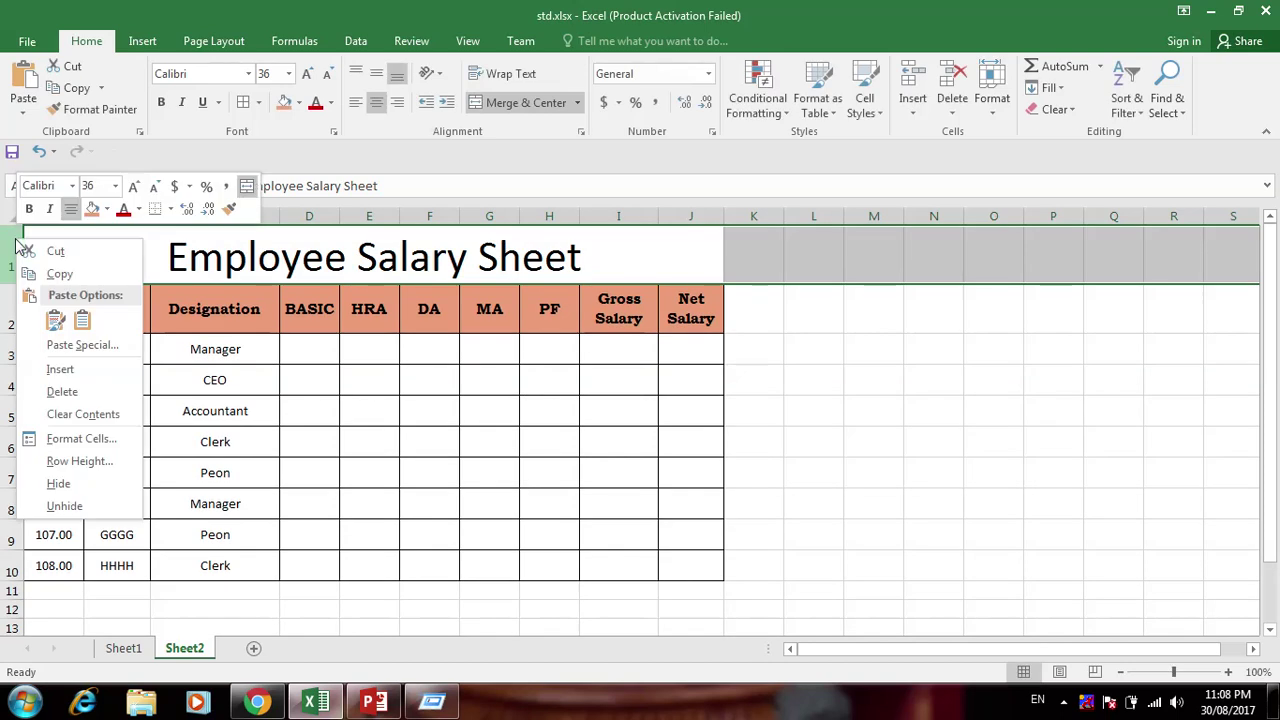
pyautogui.click(80, 460)
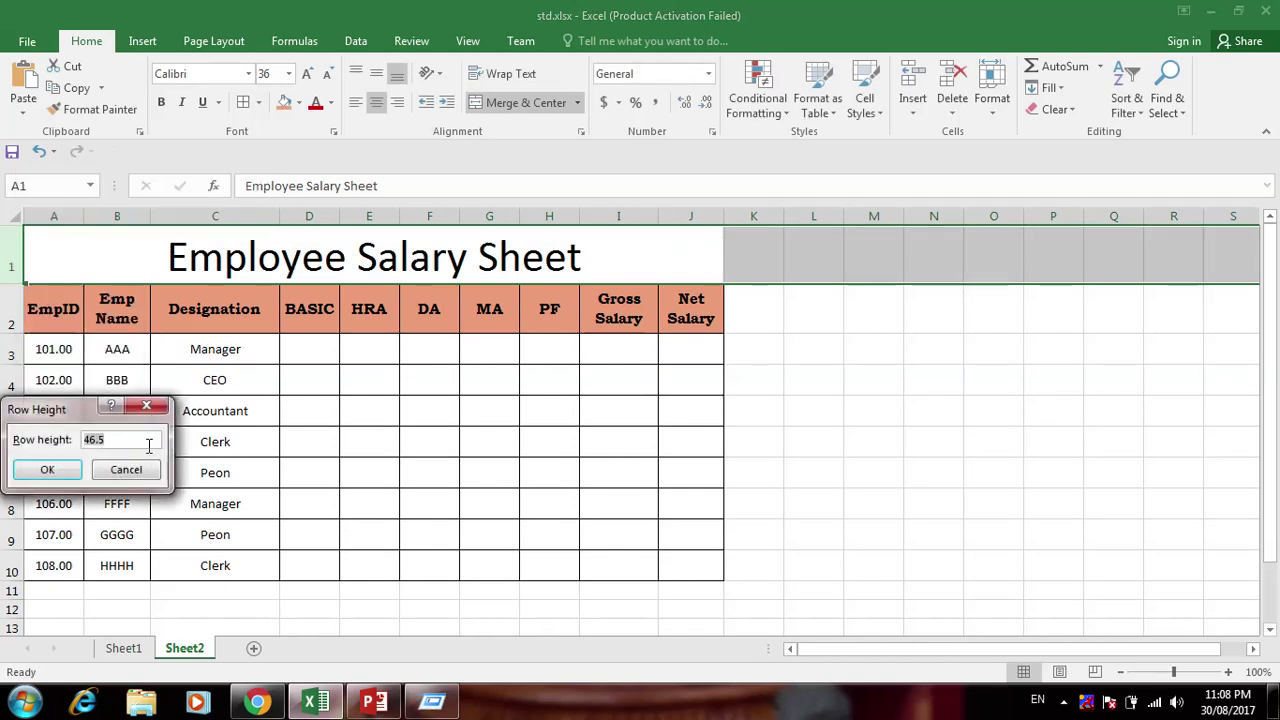
pyautogui.click(148, 446)
pyautogui.write('50')
pyautogui.press('Return')
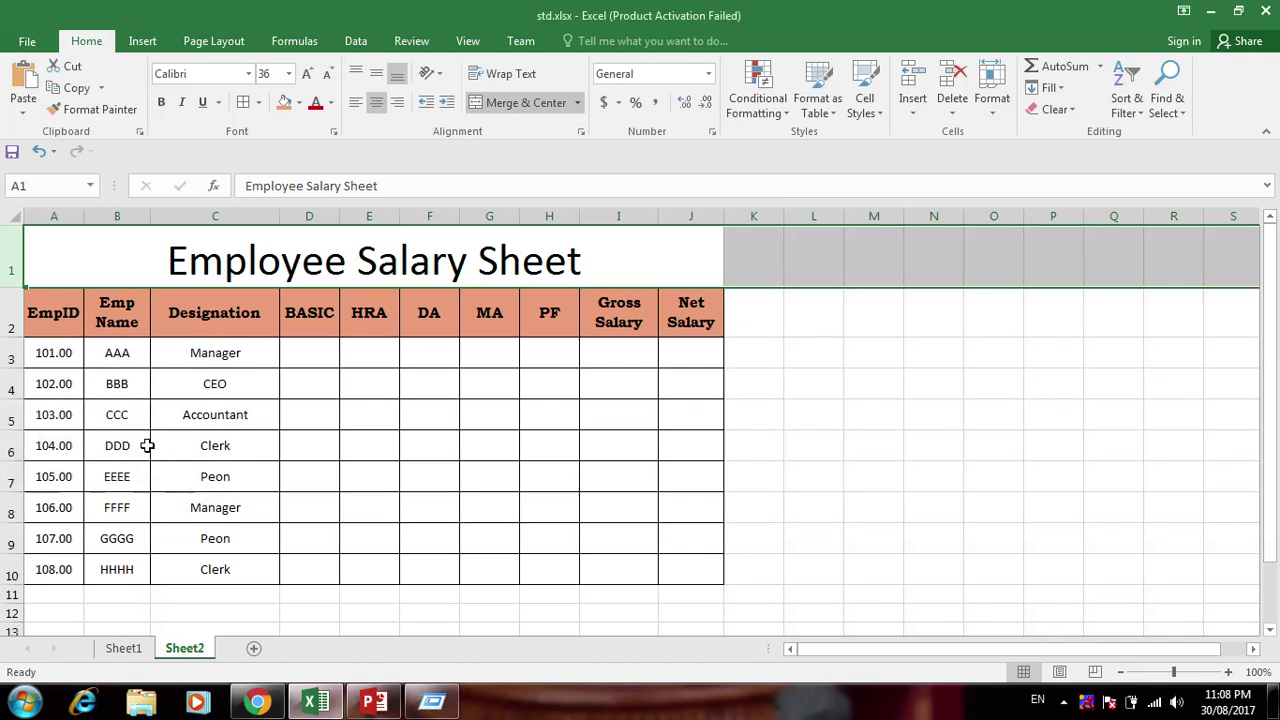
# Fill the merged title cell "Employee Salary Sheet" with a light blue theme color
pyautogui.click(522, 437)
pyautogui.click(586, 262)
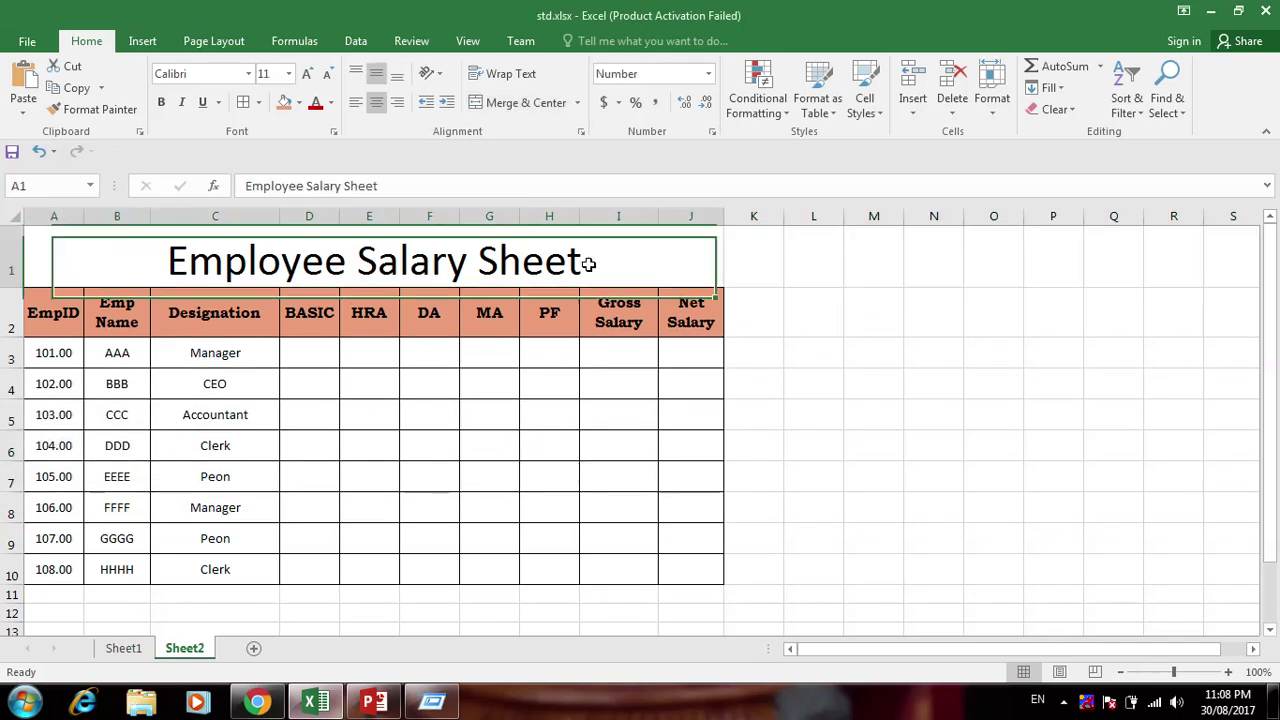
pyautogui.click(298, 102)
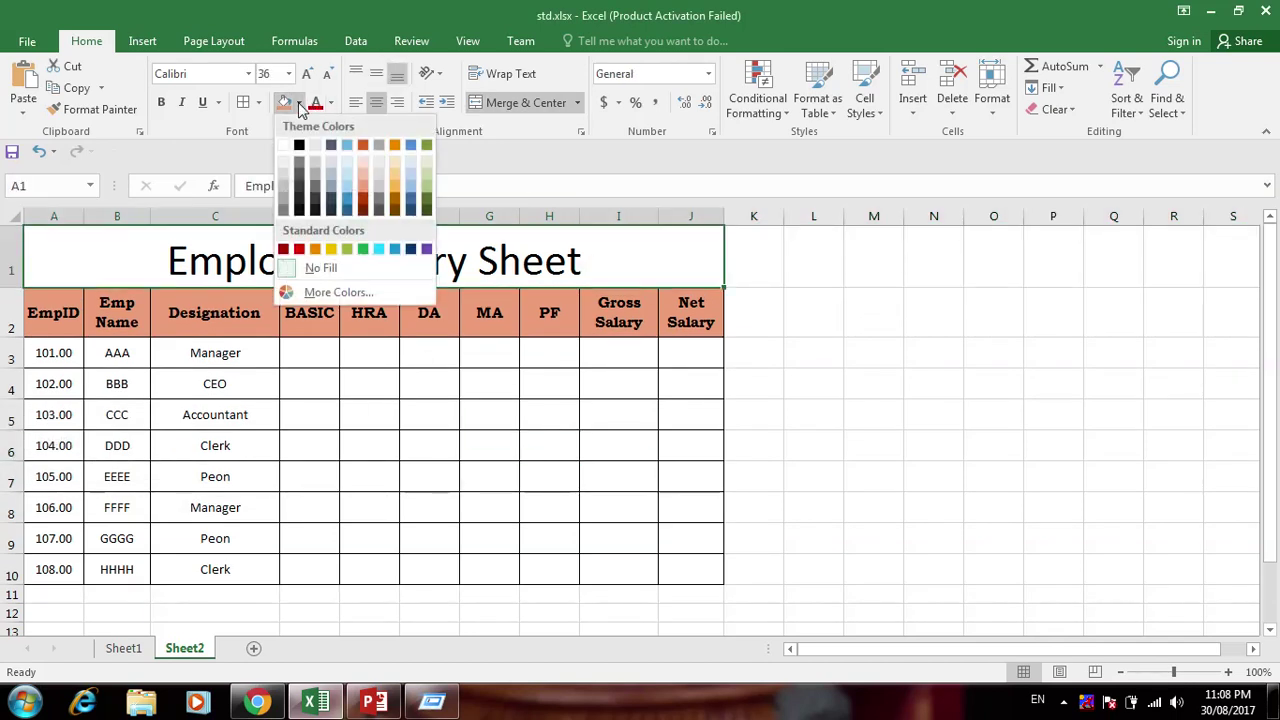
pyautogui.click(330, 250)
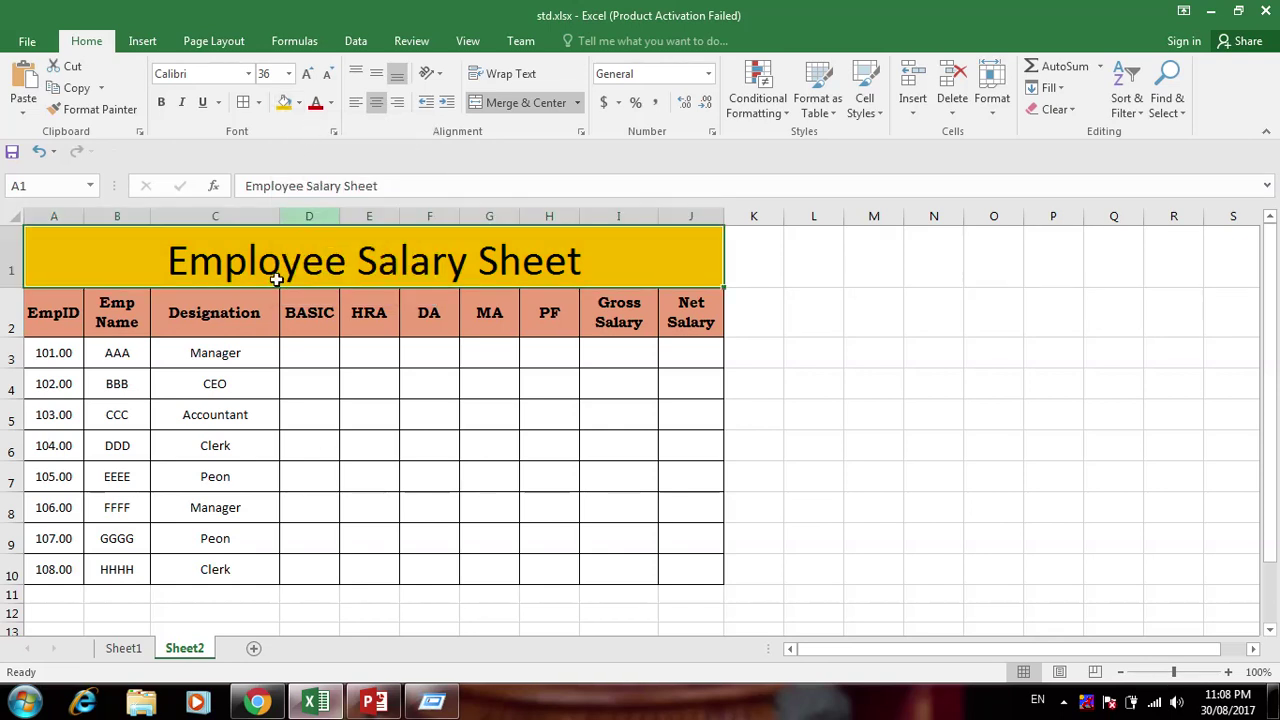
pyautogui.click(298, 104)
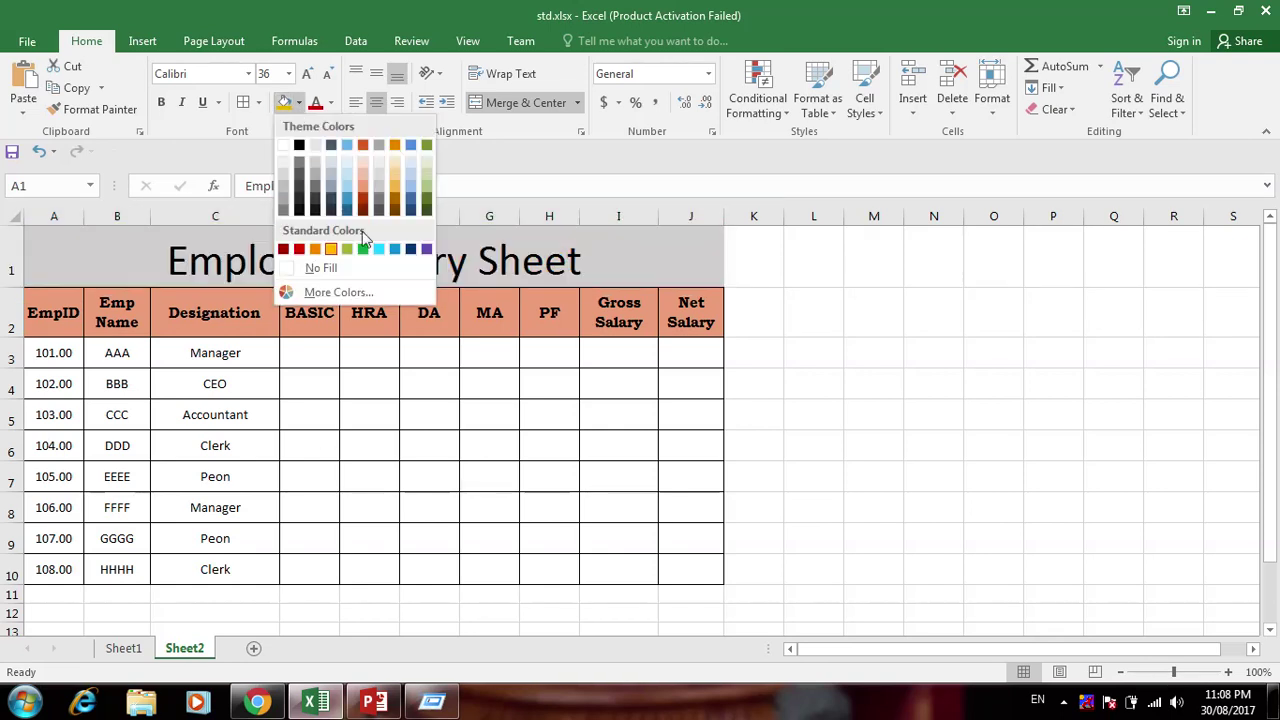
pyautogui.click(412, 177)
# Give the header cells A2:J2 a dark blue theme fill and white font color
pyautogui.moveTo(57, 318); pyautogui.dragTo(677, 326)
pyautogui.click(298, 104)
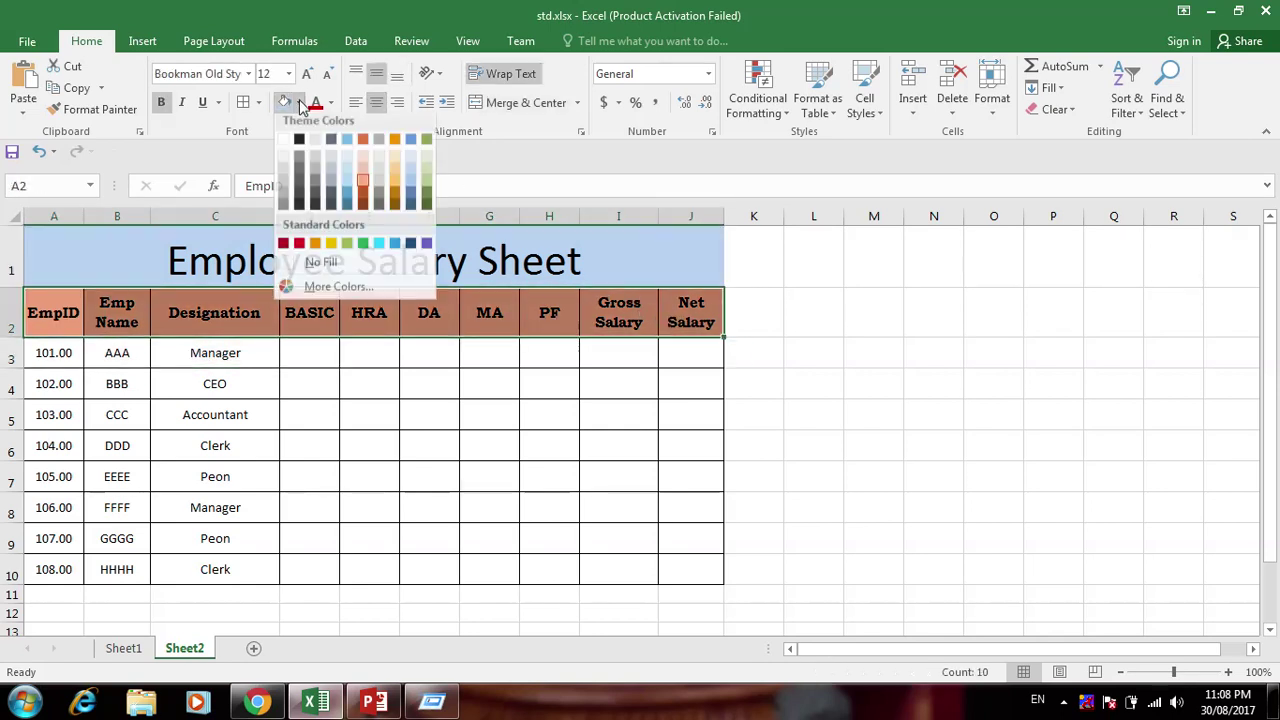
pyautogui.click(348, 212)
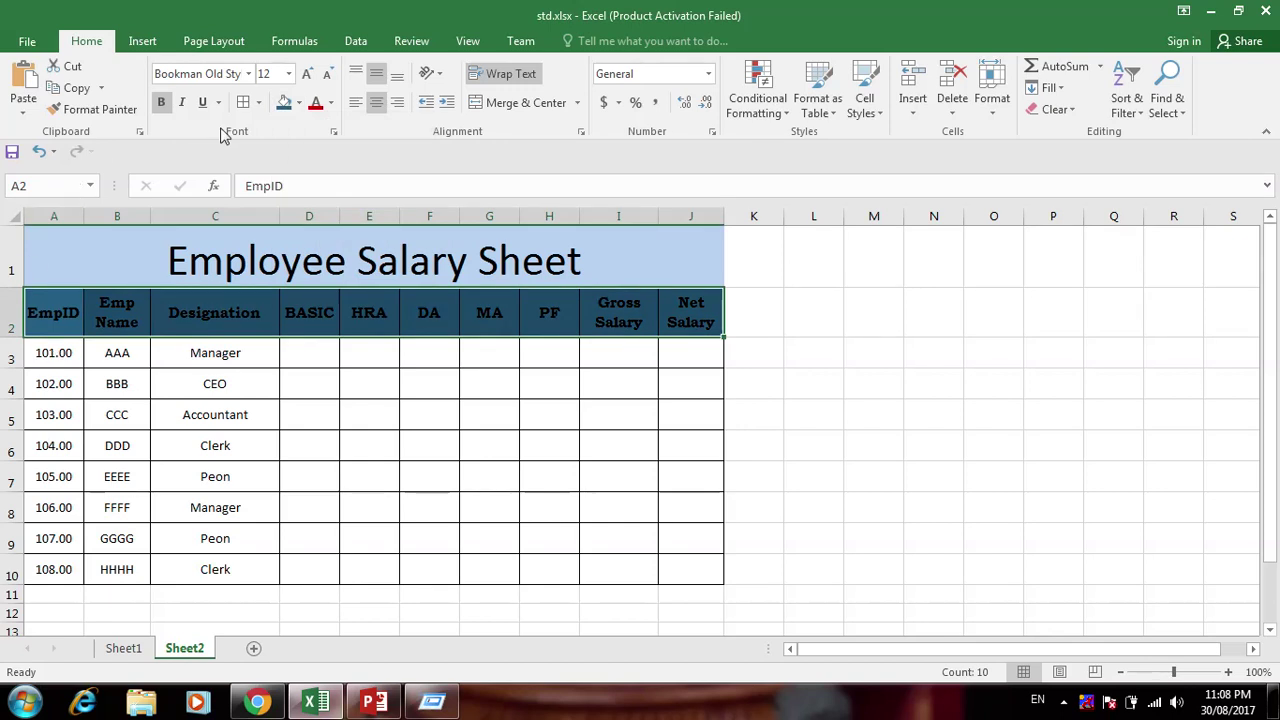
pyautogui.click(333, 103)
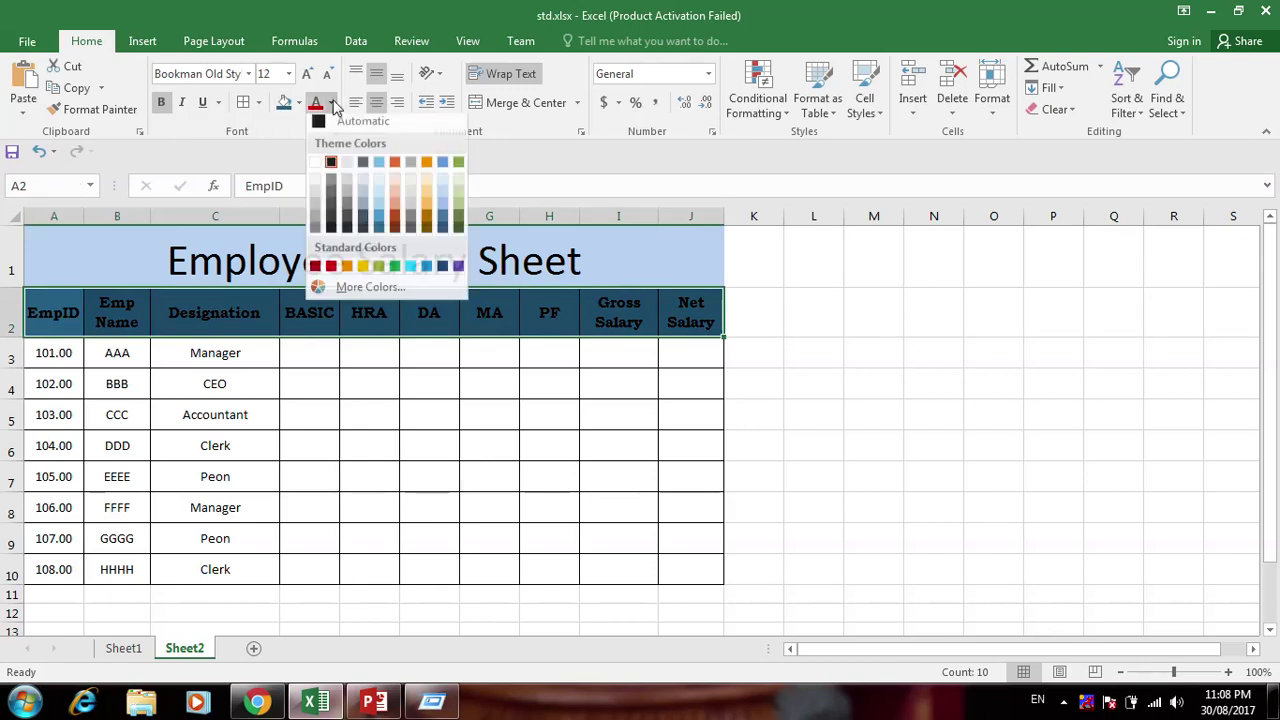
pyautogui.click(316, 163)
pyautogui.click(312, 386)
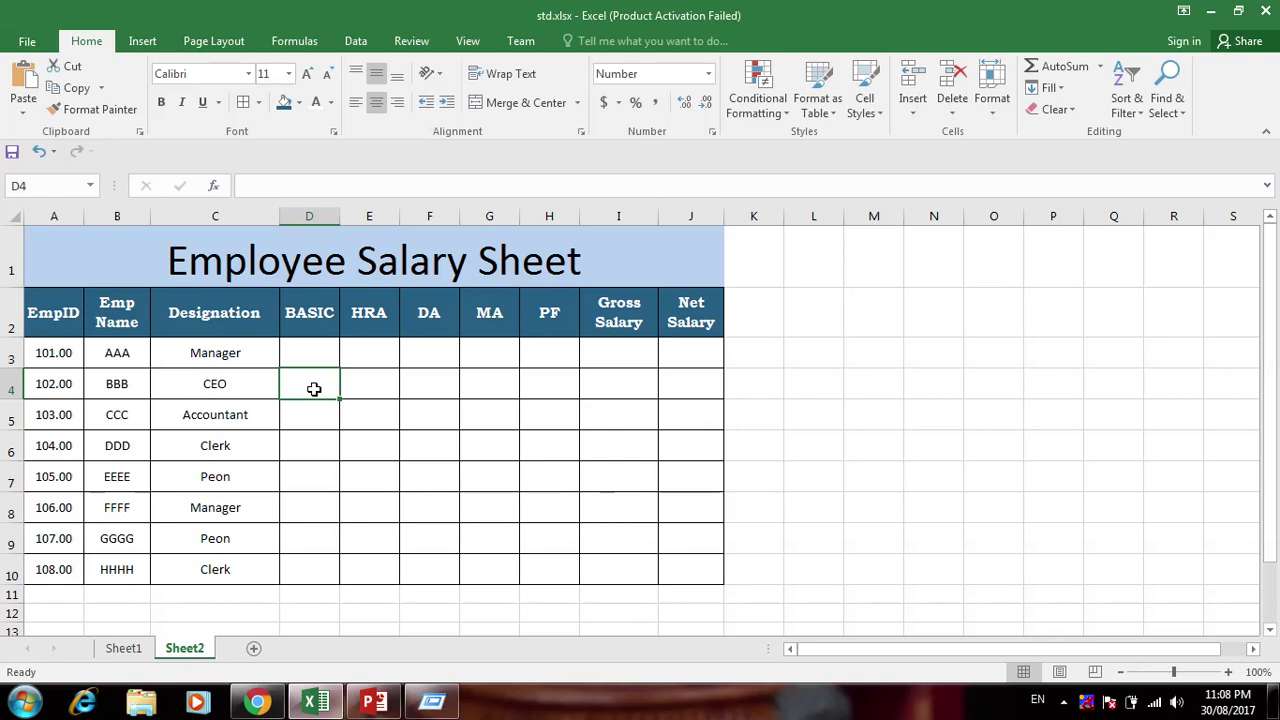
# Left-align the designation entries in cells C3:C10
pyautogui.moveTo(216, 356); pyautogui.dragTo(215, 563)
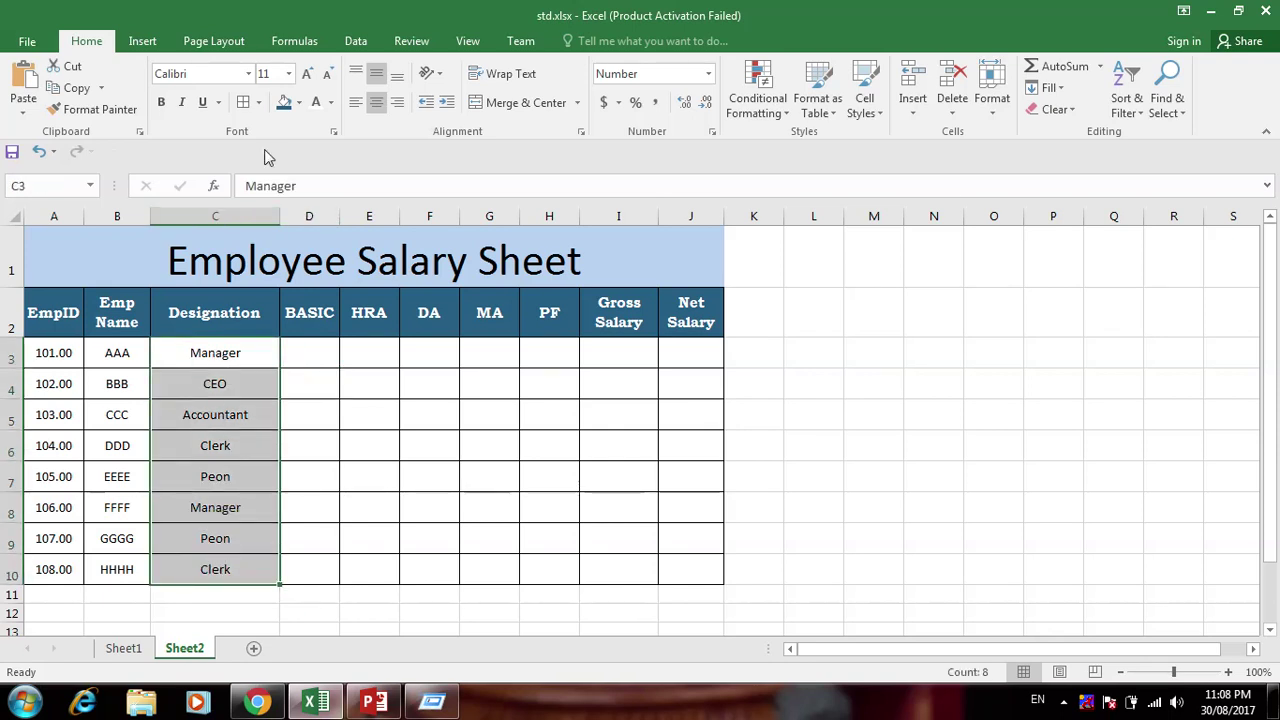
pyautogui.click(356, 104)
# Enter a BASIC salary of 8000 in cell D3 for employee 101
pyautogui.click(306, 356)
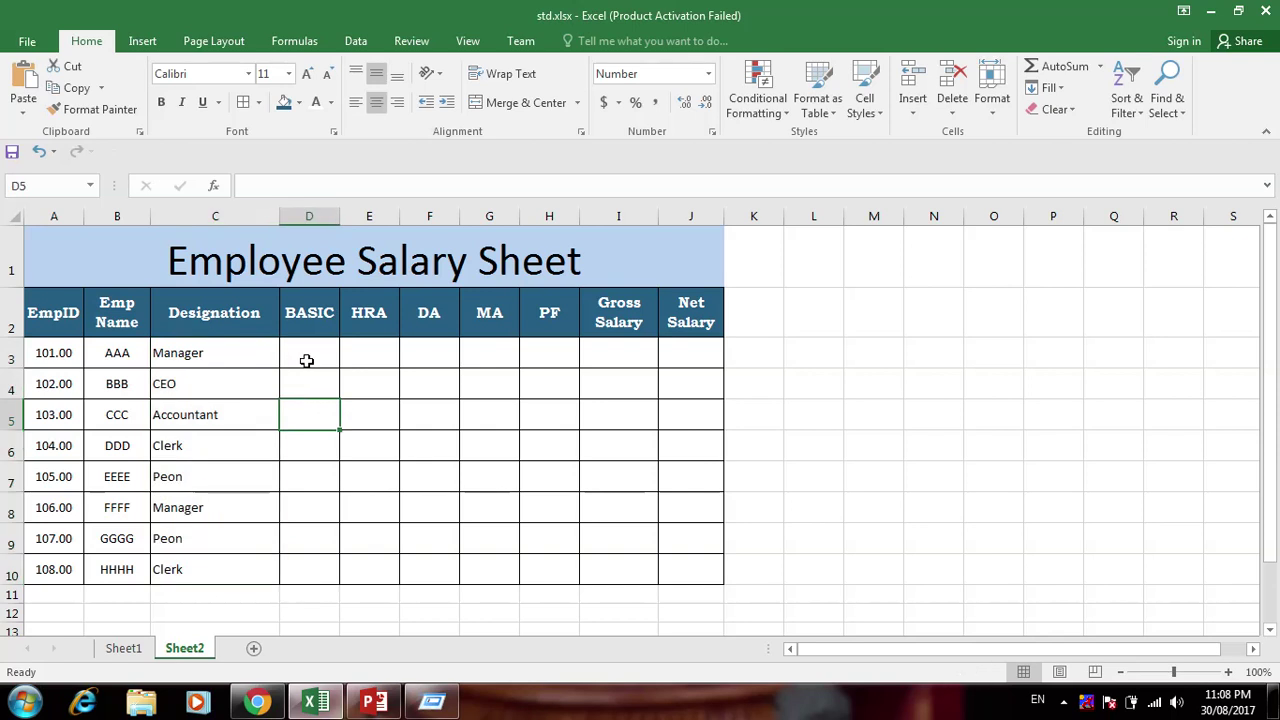
pyautogui.write('500')
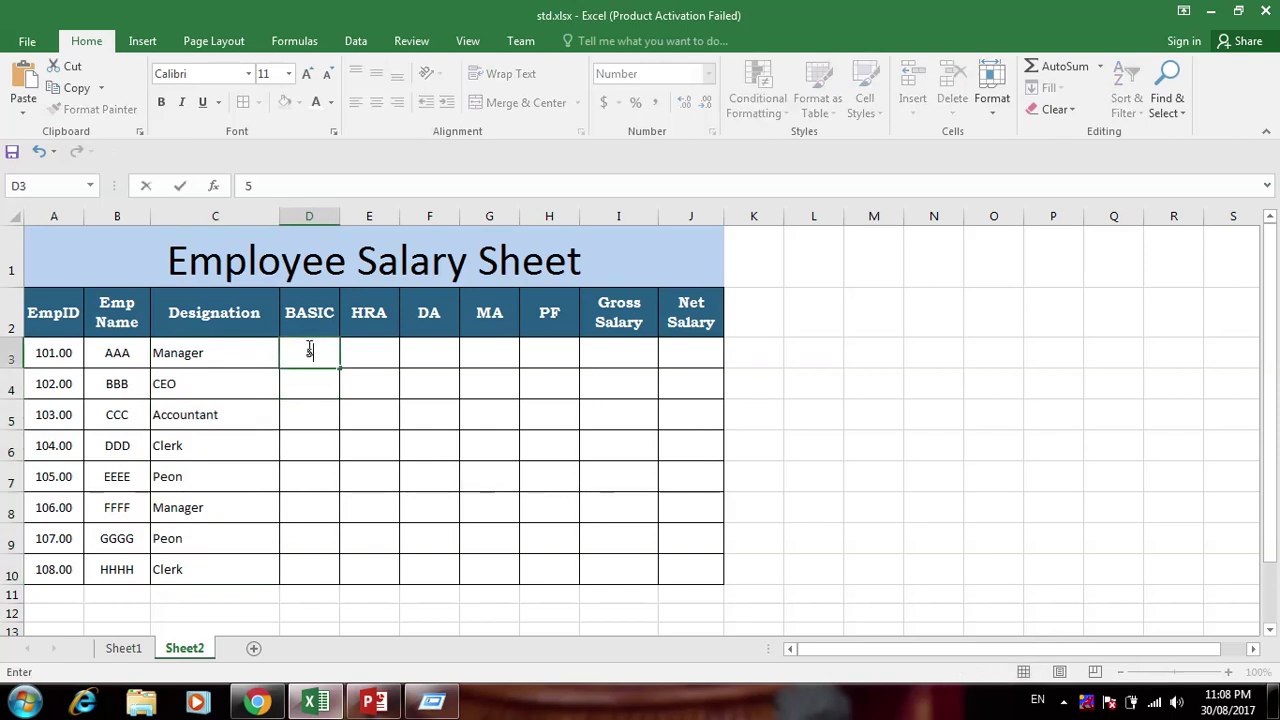
pyautogui.press('BackSpace')
pyautogui.press('BackSpace')
pyautogui.press('BackSpace')
pyautogui.write('8000')
pyautogui.press('Return')
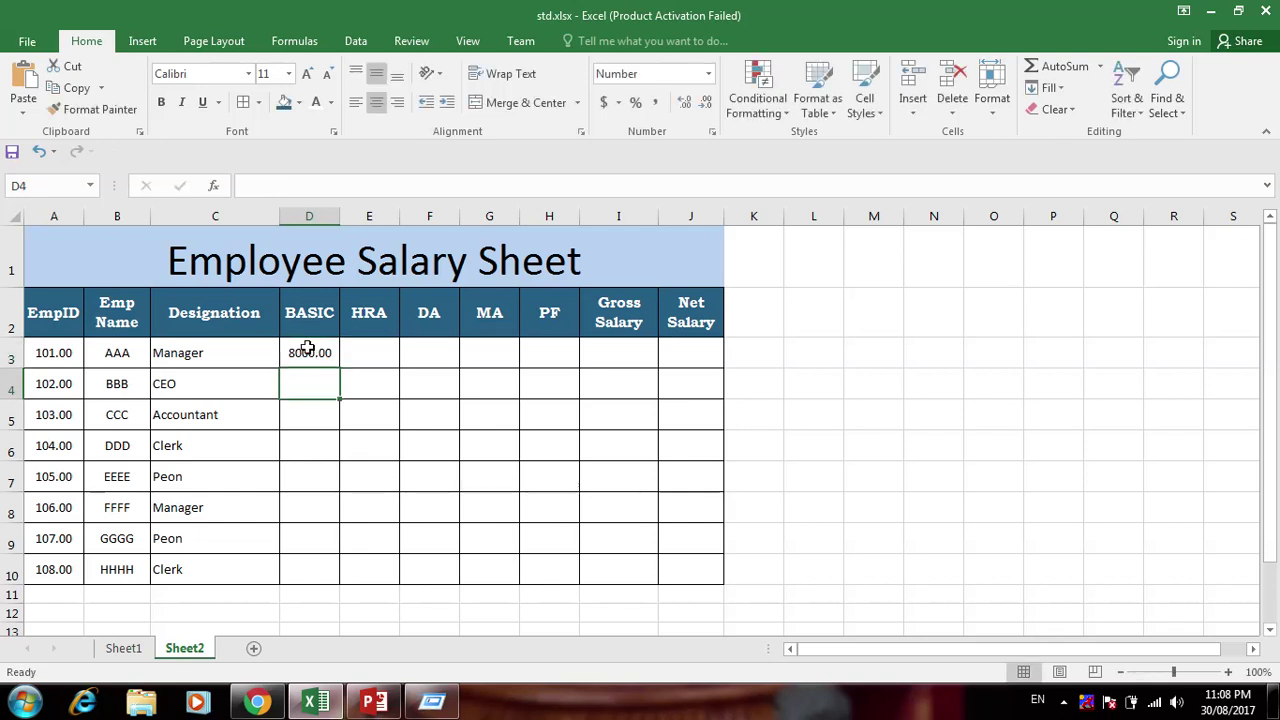
# Format the BASIC cells D3:D10 to show numbers without decimal places
pyautogui.moveTo(297, 349); pyautogui.dragTo(319, 571)
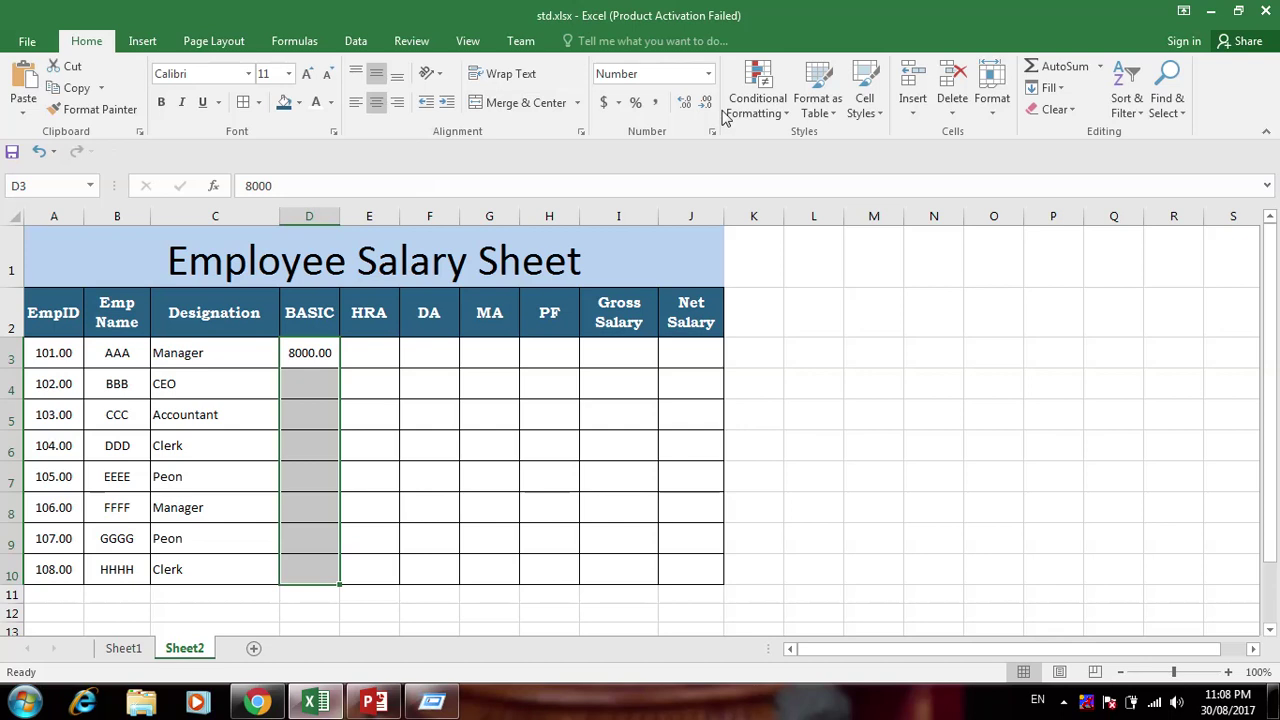
pyautogui.click(686, 103)
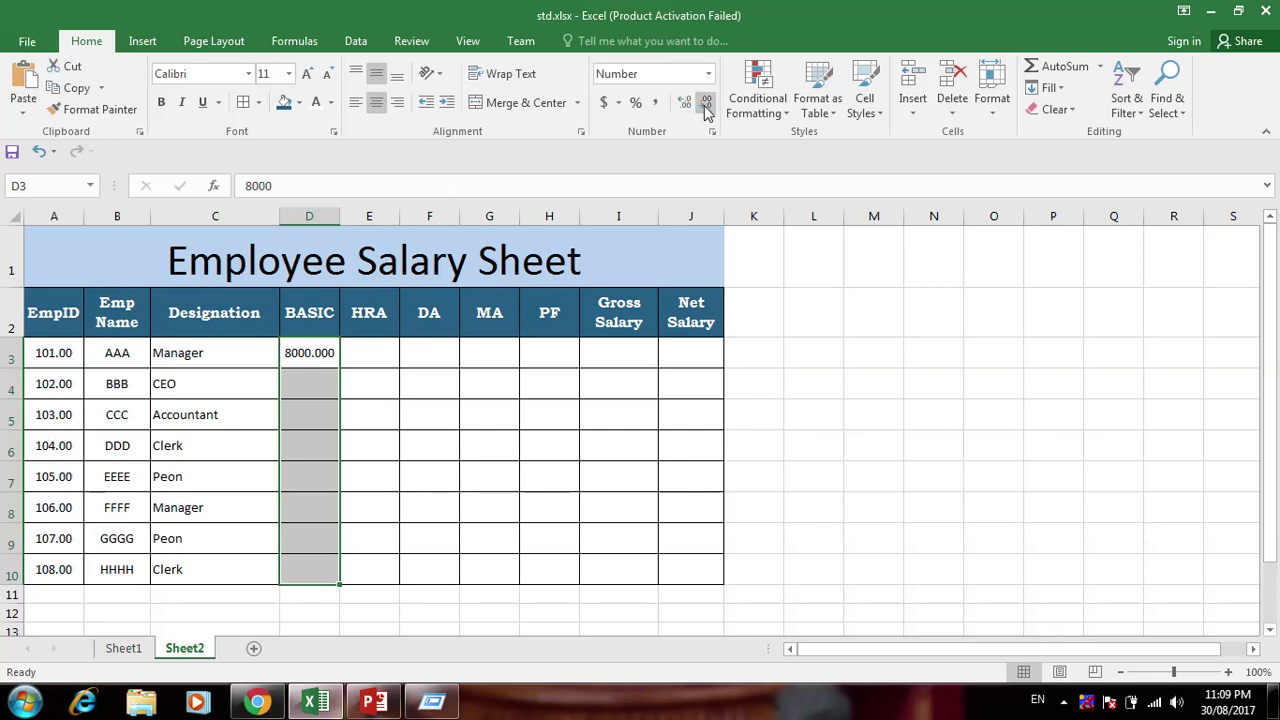
pyautogui.click(706, 104)
pyautogui.click(706, 104)
pyautogui.click(706, 104)
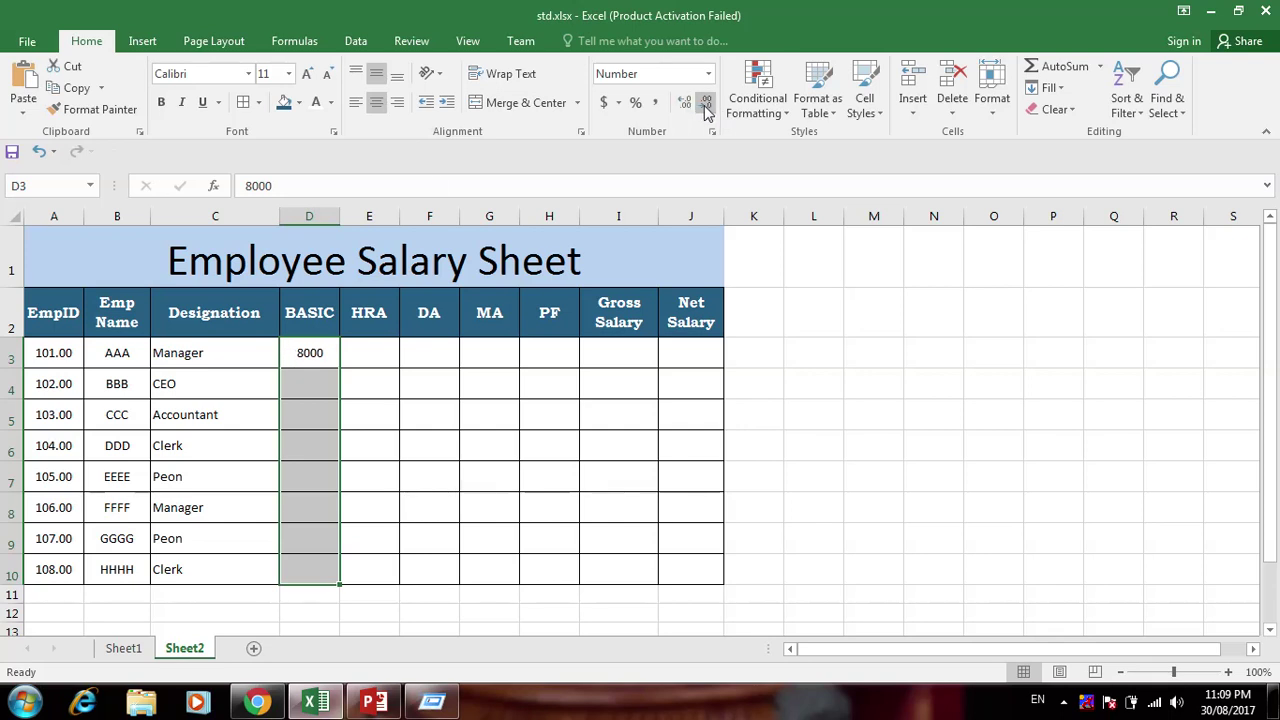
# Enter BASIC salaries of 15000 for the CEO in D4 and 11000 for the Accountant in D5
pyautogui.click(305, 388)
pyautogui.write('100')
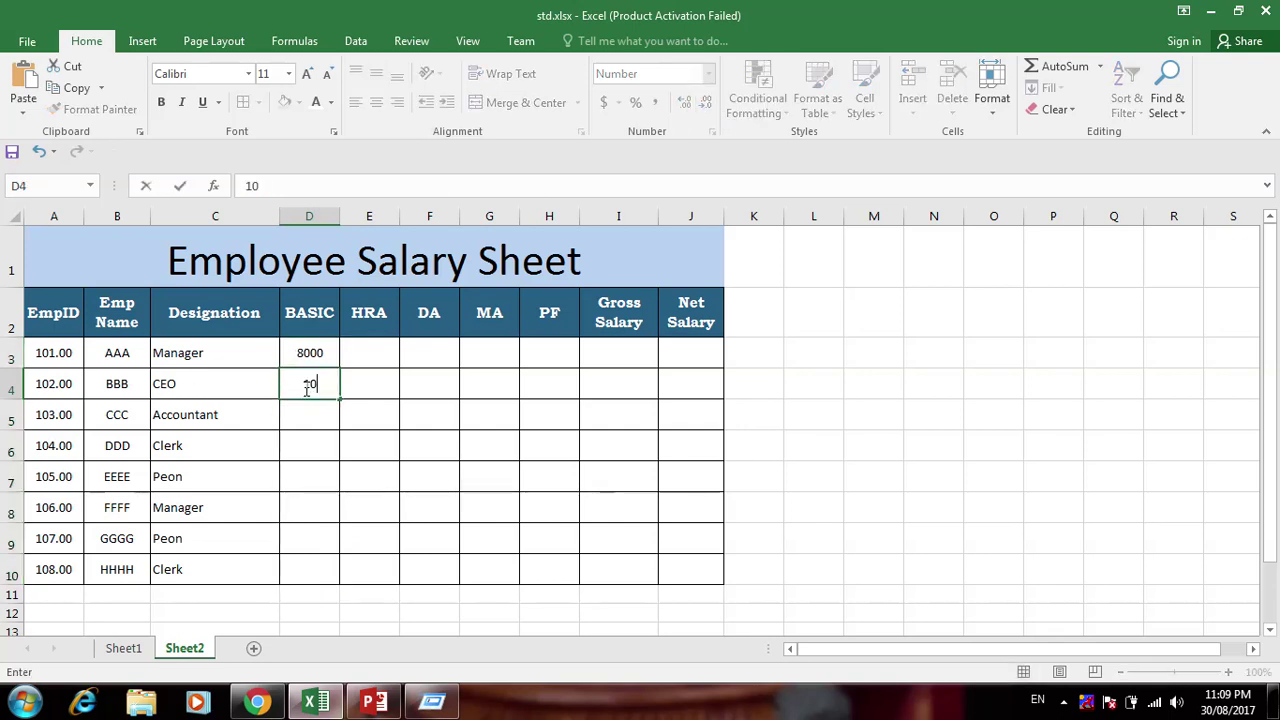
pyautogui.press('BackSpace')
pyautogui.write('5000')
pyautogui.hotkey('ctrl', 'Return')
pyautogui.press('Return')
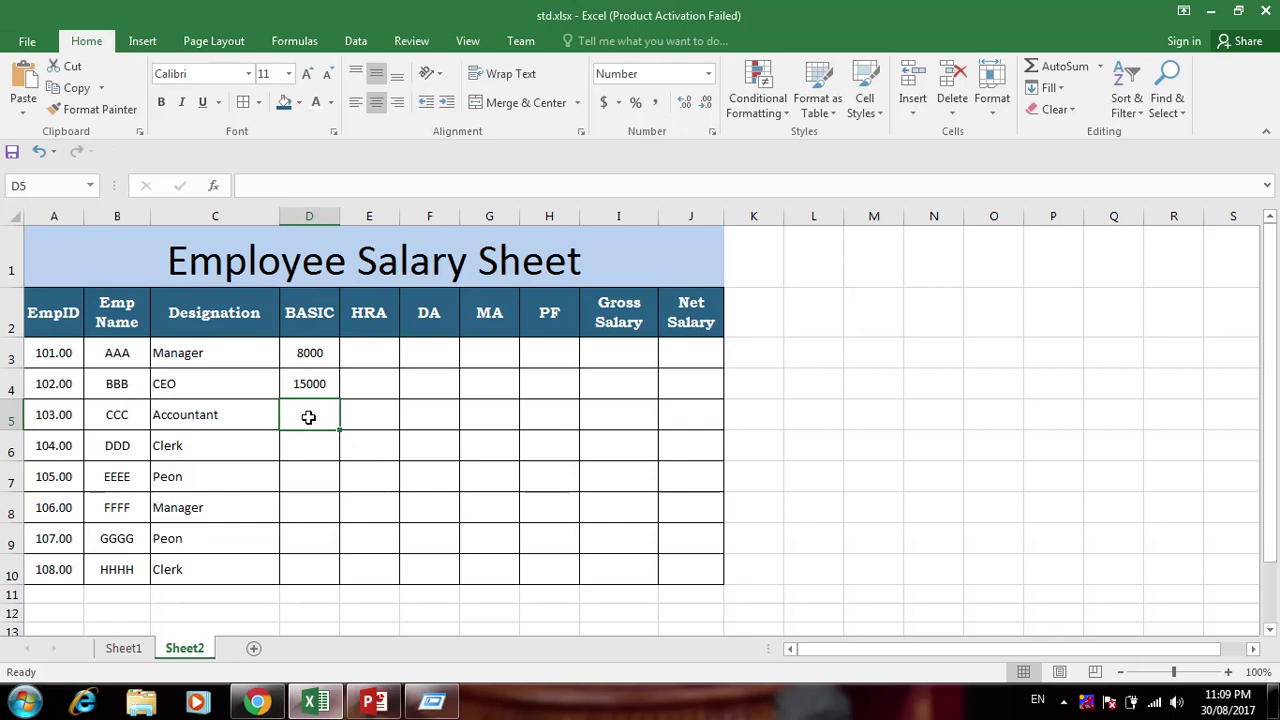
pyautogui.write('1100')
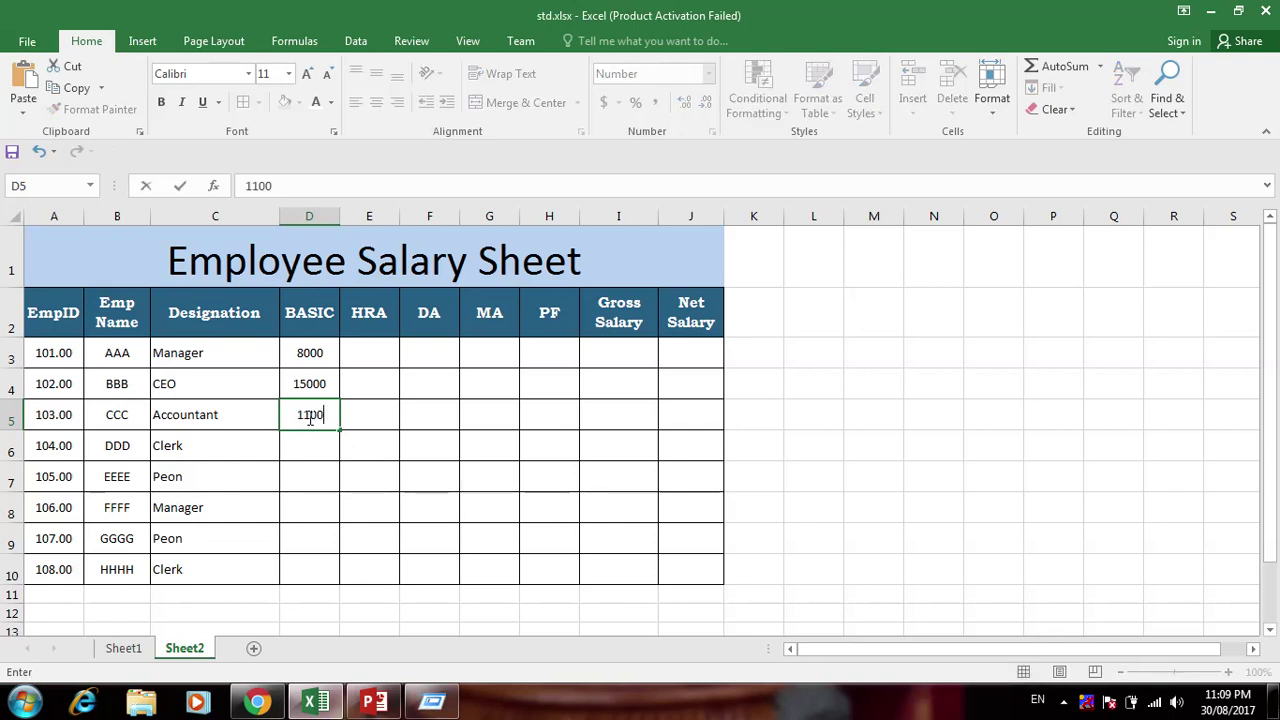
pyautogui.write('0')
pyautogui.click(320, 383)
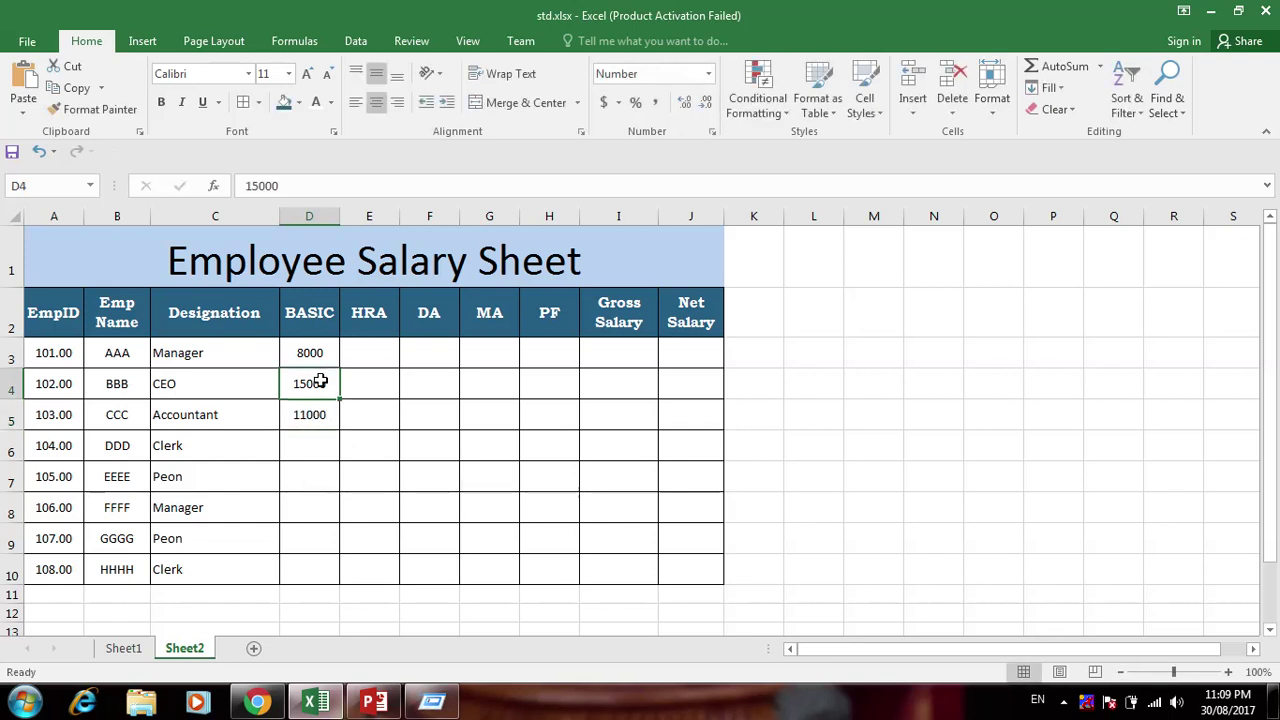
pyautogui.click(311, 413)
pyautogui.press('Return')
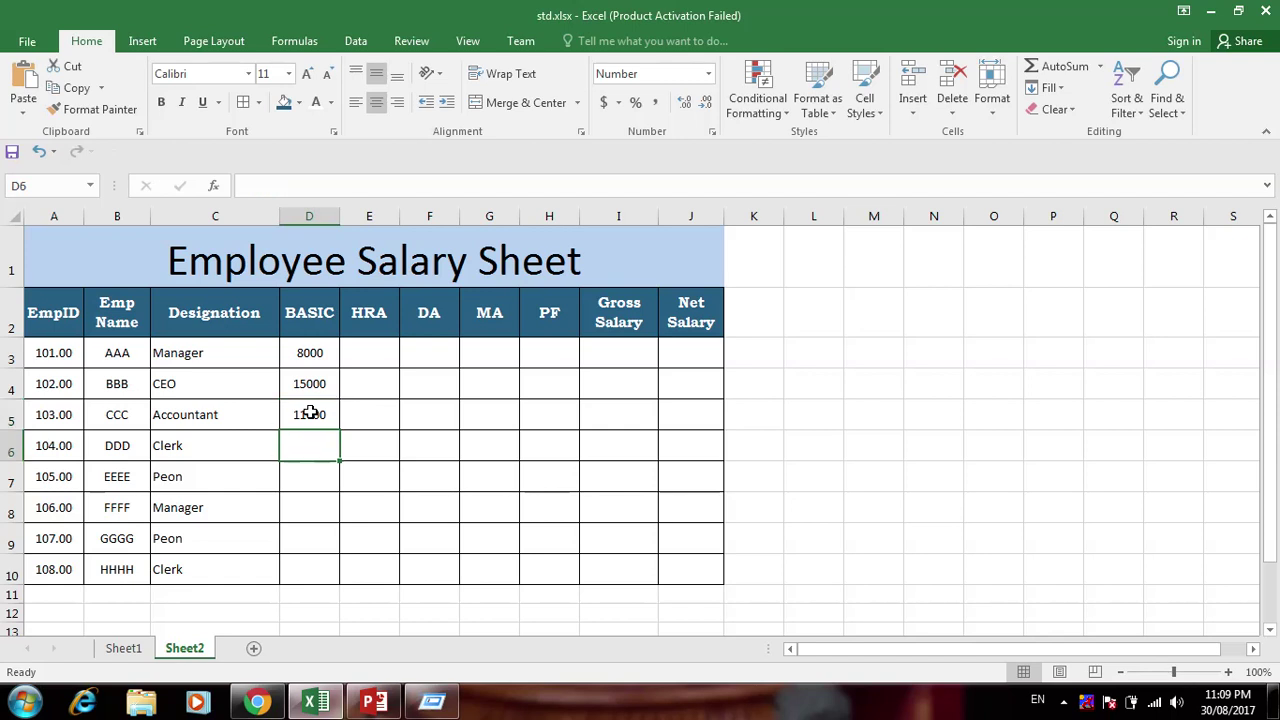
# Enter BASIC salaries of 3000, 1500 and 13000 in cells D6 to D8 for employees 104 to 106
pyautogui.write('300')
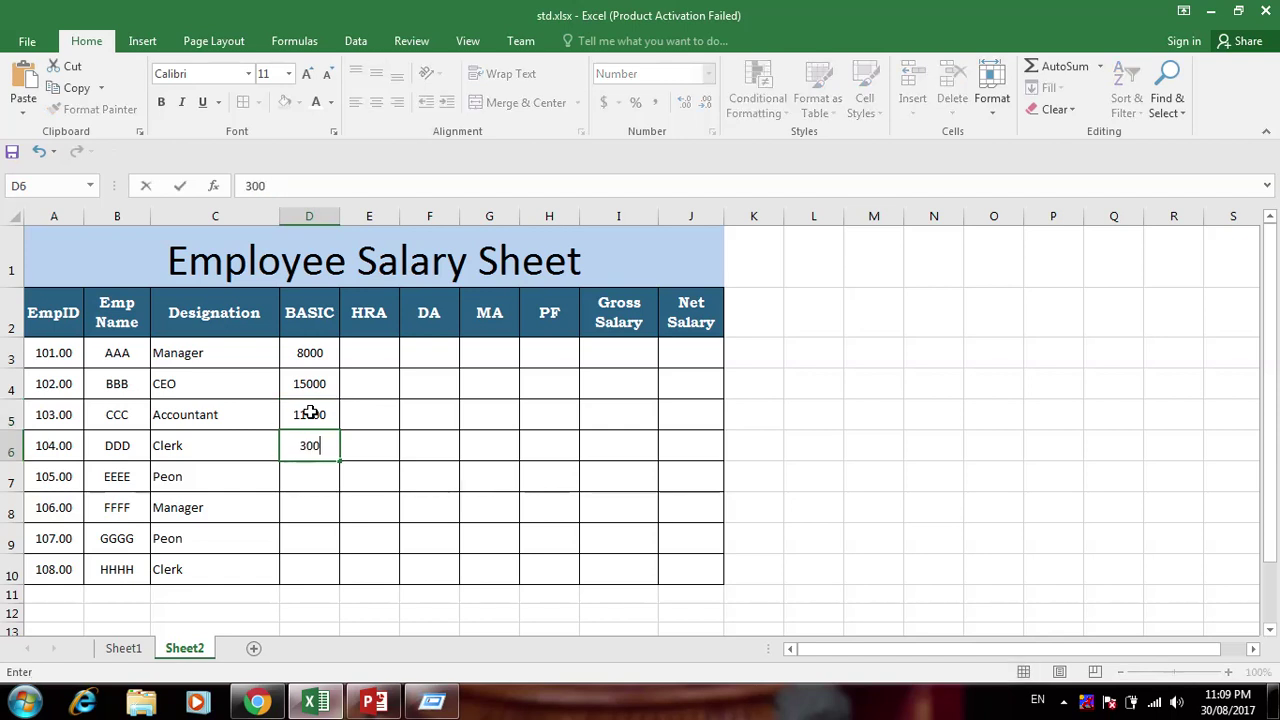
pyautogui.write('0')
pyautogui.press('Return')
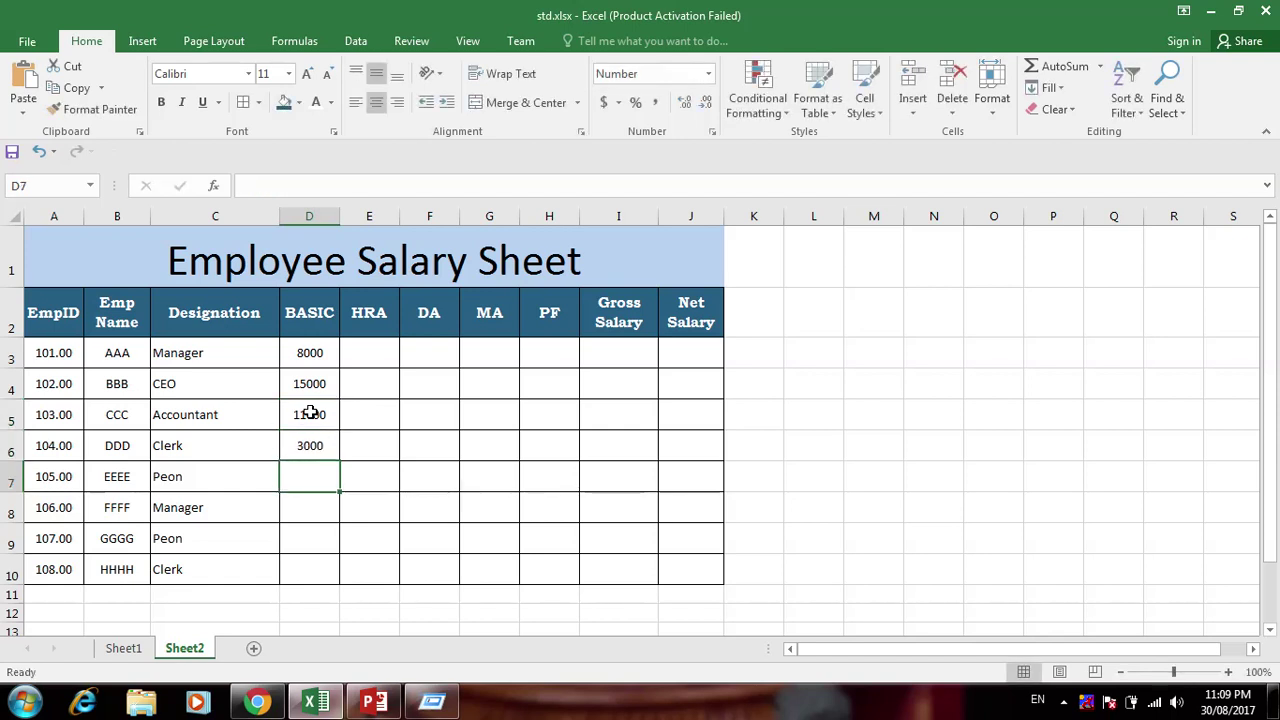
pyautogui.write('1500')
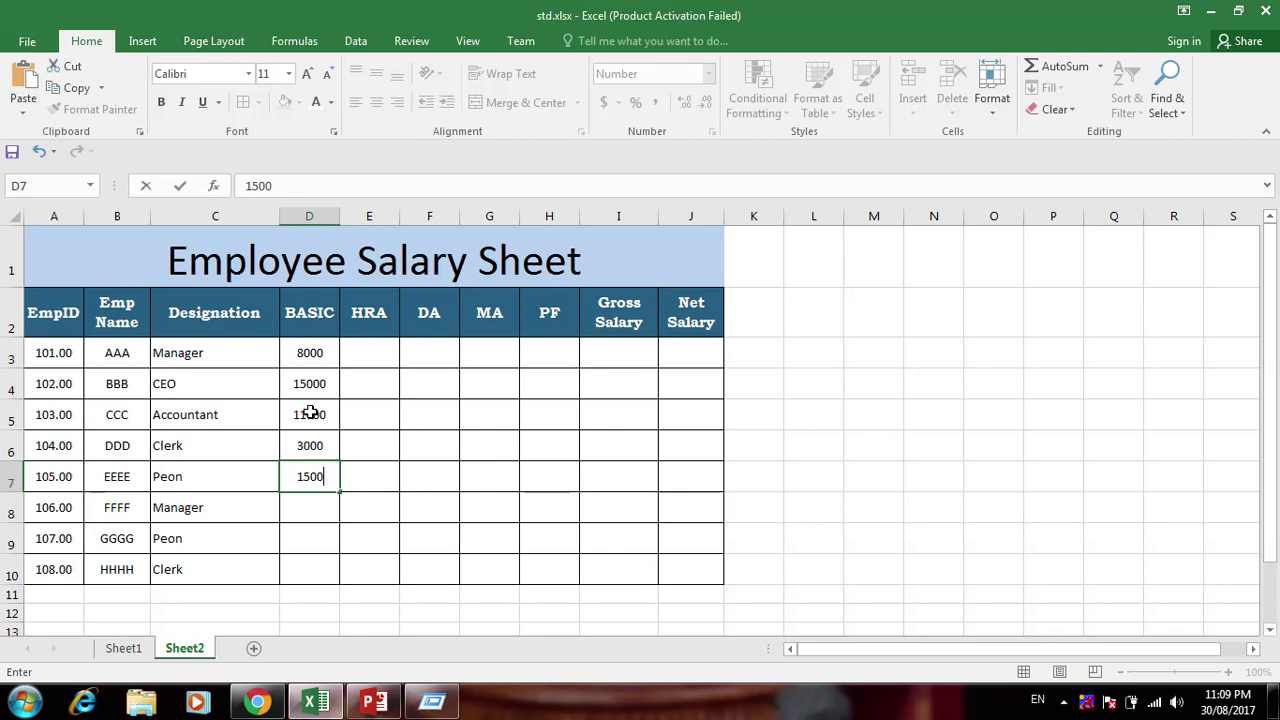
pyautogui.press('Return')
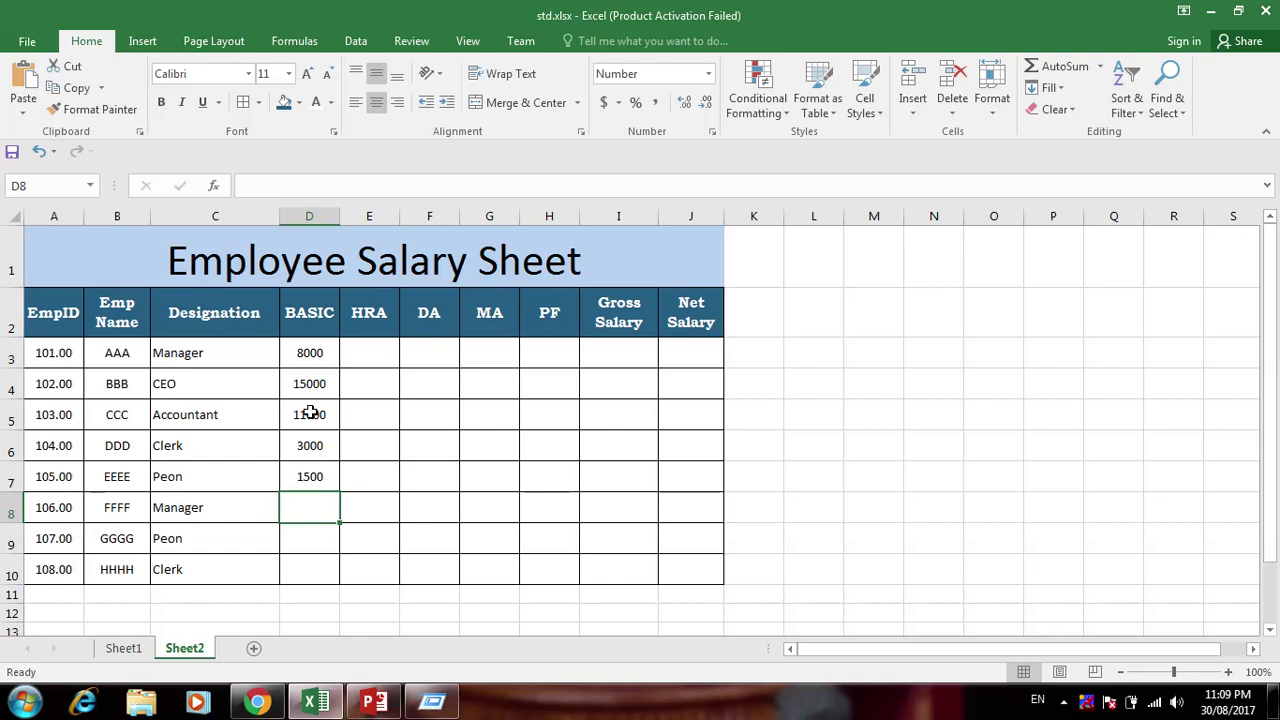
pyautogui.write('13')
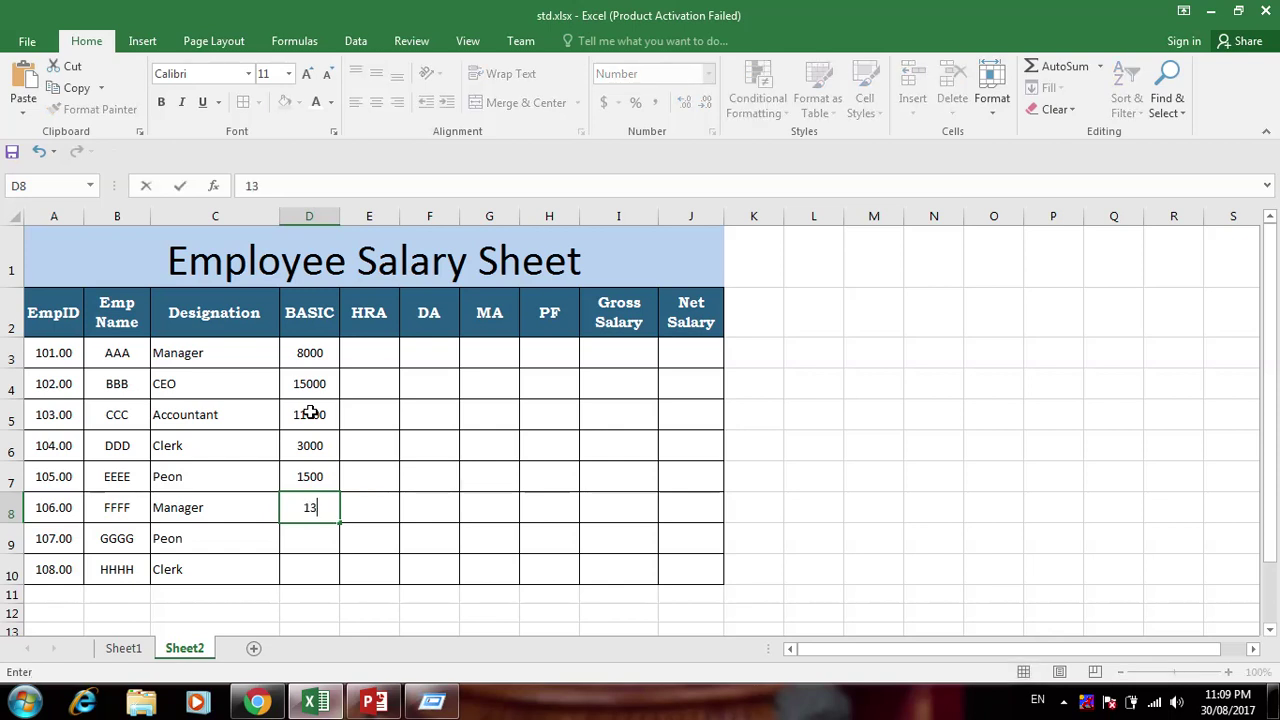
pyautogui.write('000')
# Change the BASIC salary of employee 101 in cell D3 to 12000
pyautogui.click(308, 352)
pyautogui.doubleClick(300, 353)
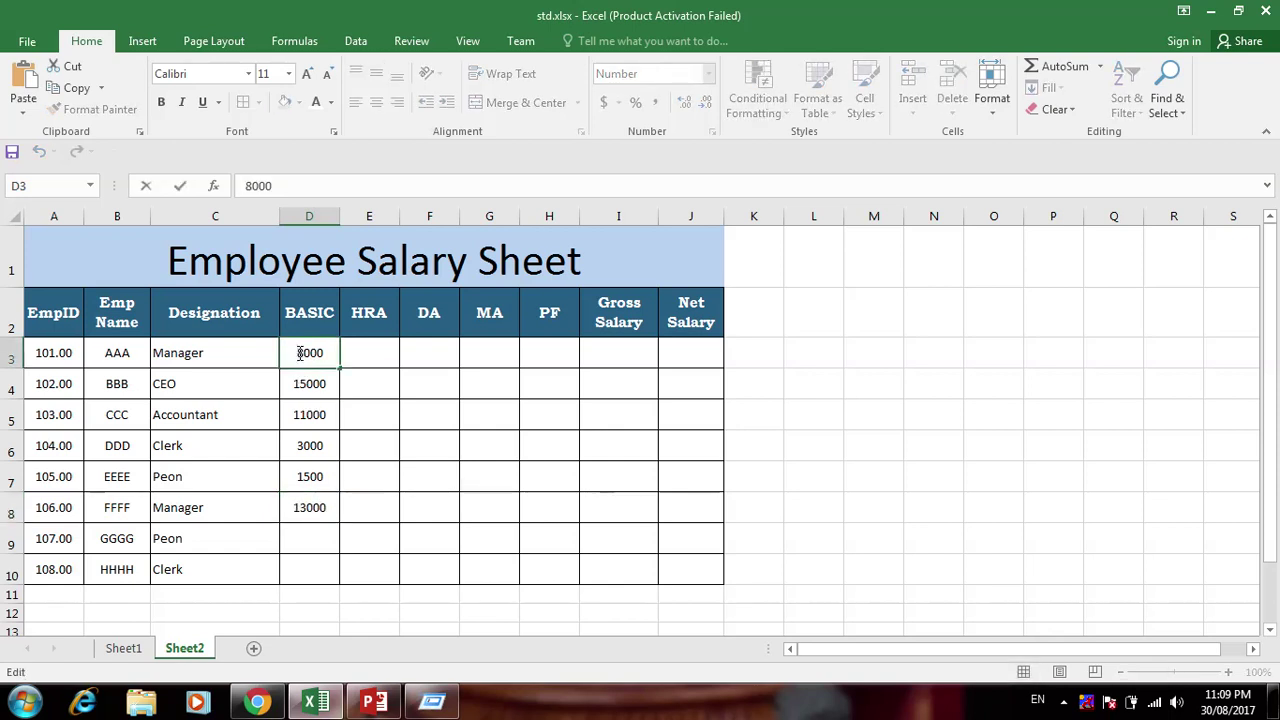
pyautogui.press('BackSpace')
pyautogui.write('12')
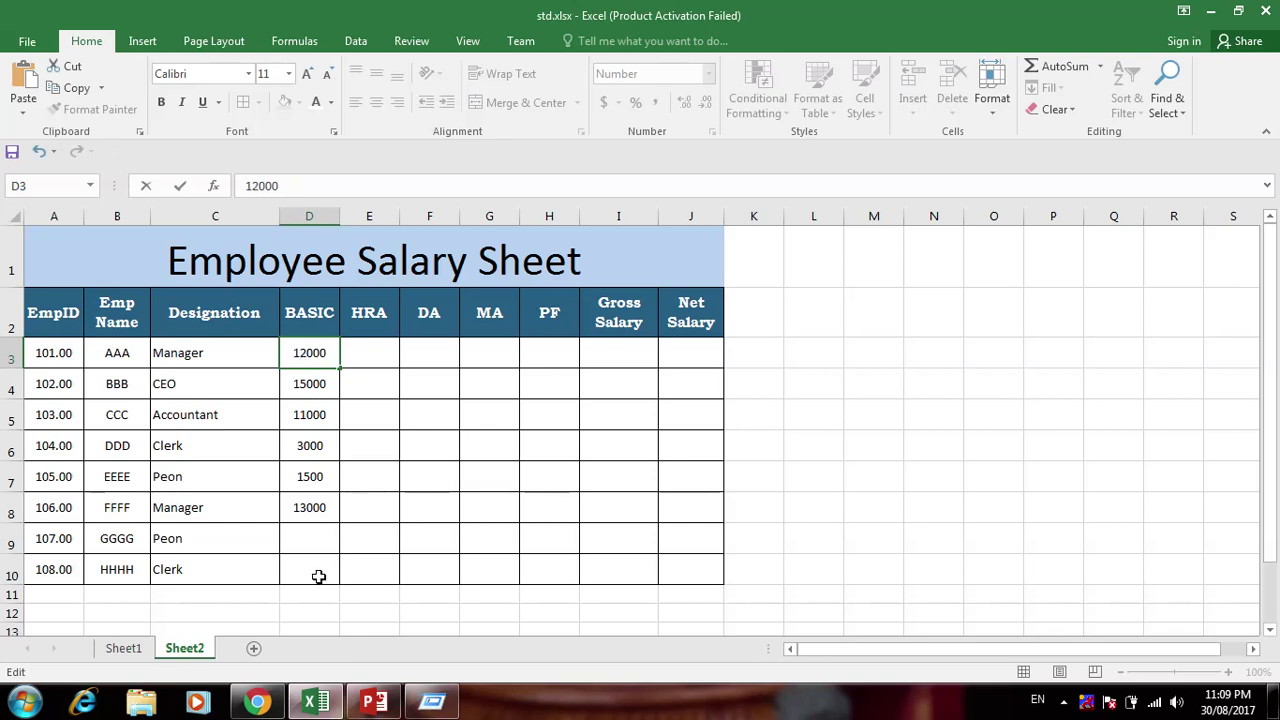
# Enter BASIC salaries of 2000 in D9 and 3500 in D10 for employees 107 and 108
pyautogui.click(319, 545)
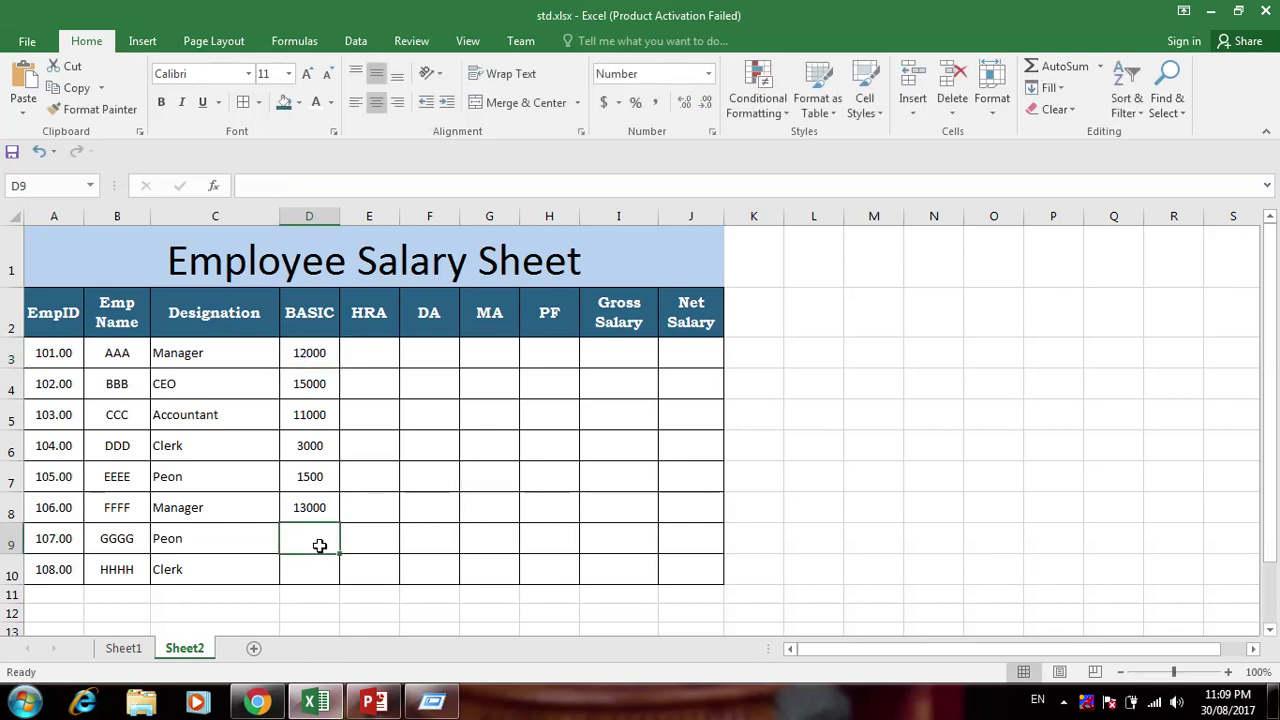
pyautogui.write('2000')
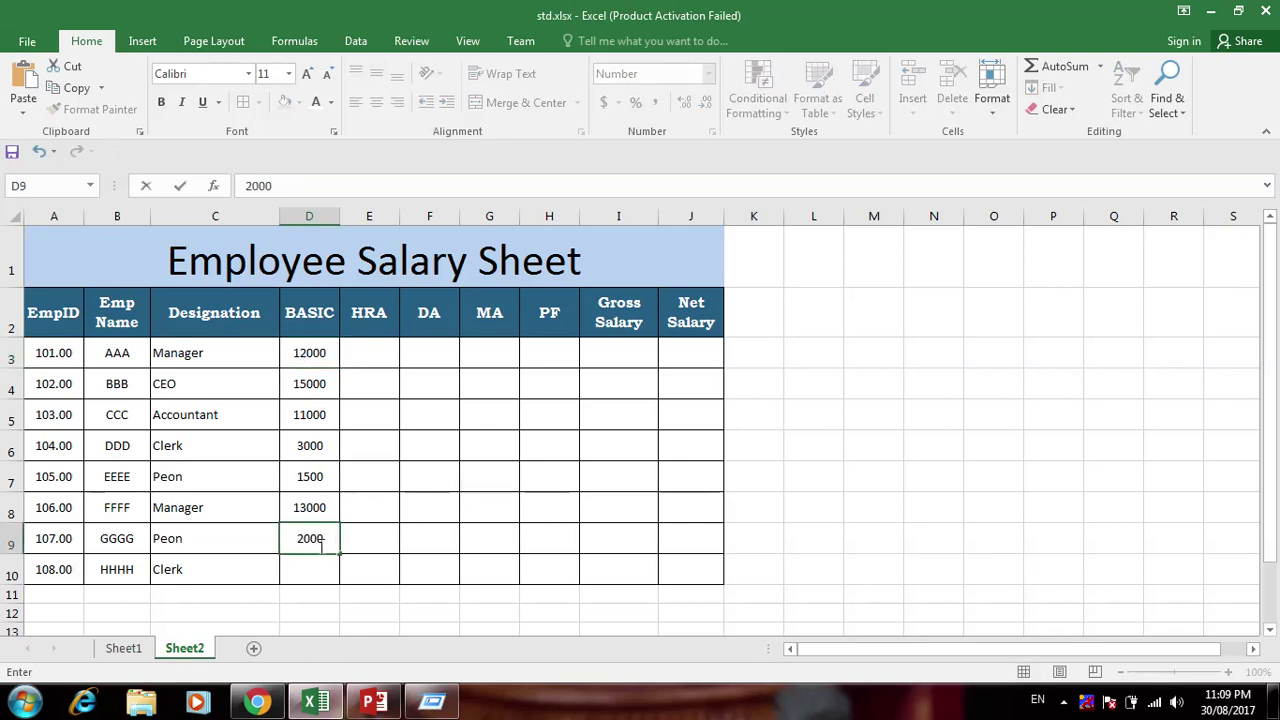
pyautogui.click(319, 570)
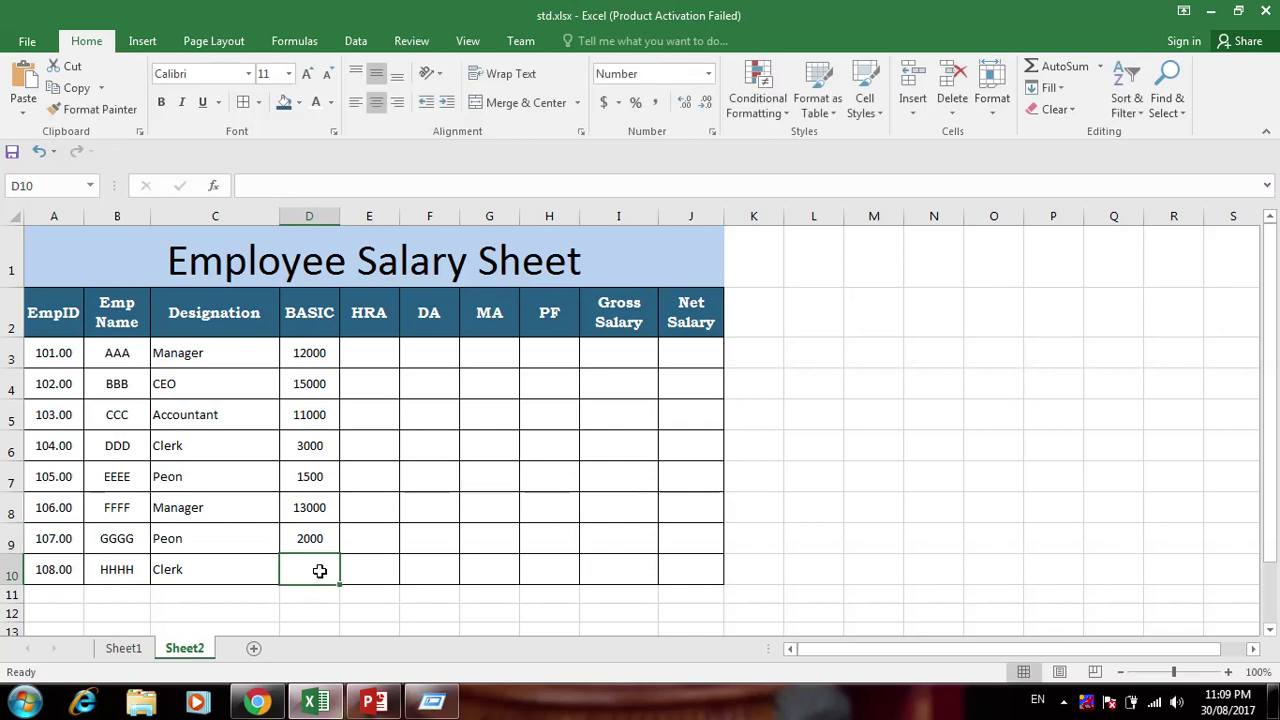
pyautogui.write('35')
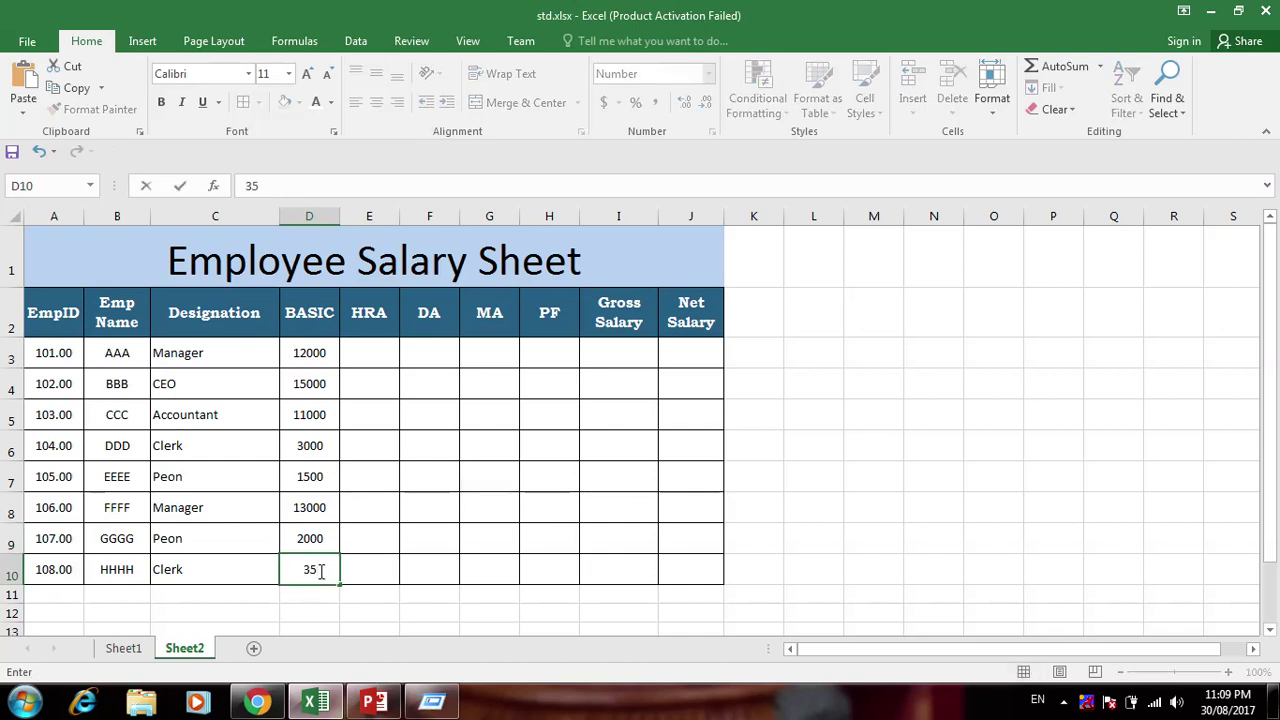
pyautogui.write('000')
pyautogui.press('BackSpace')
pyautogui.click(392, 487)
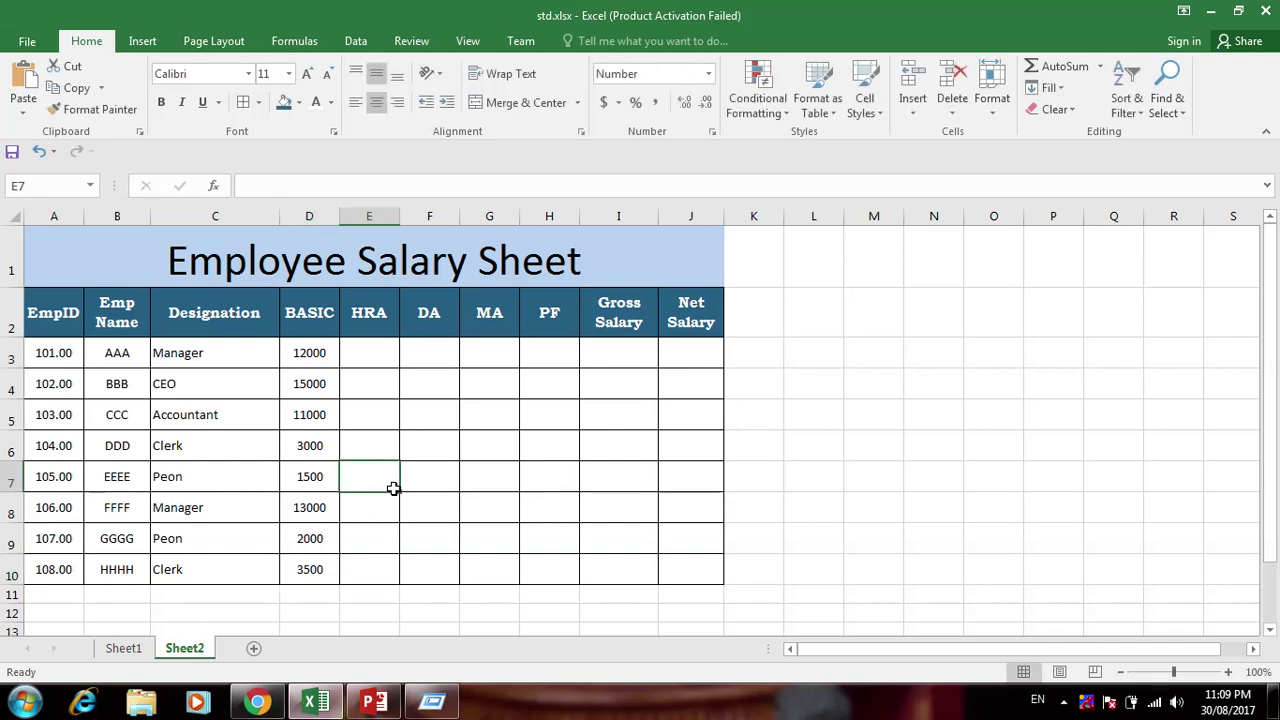
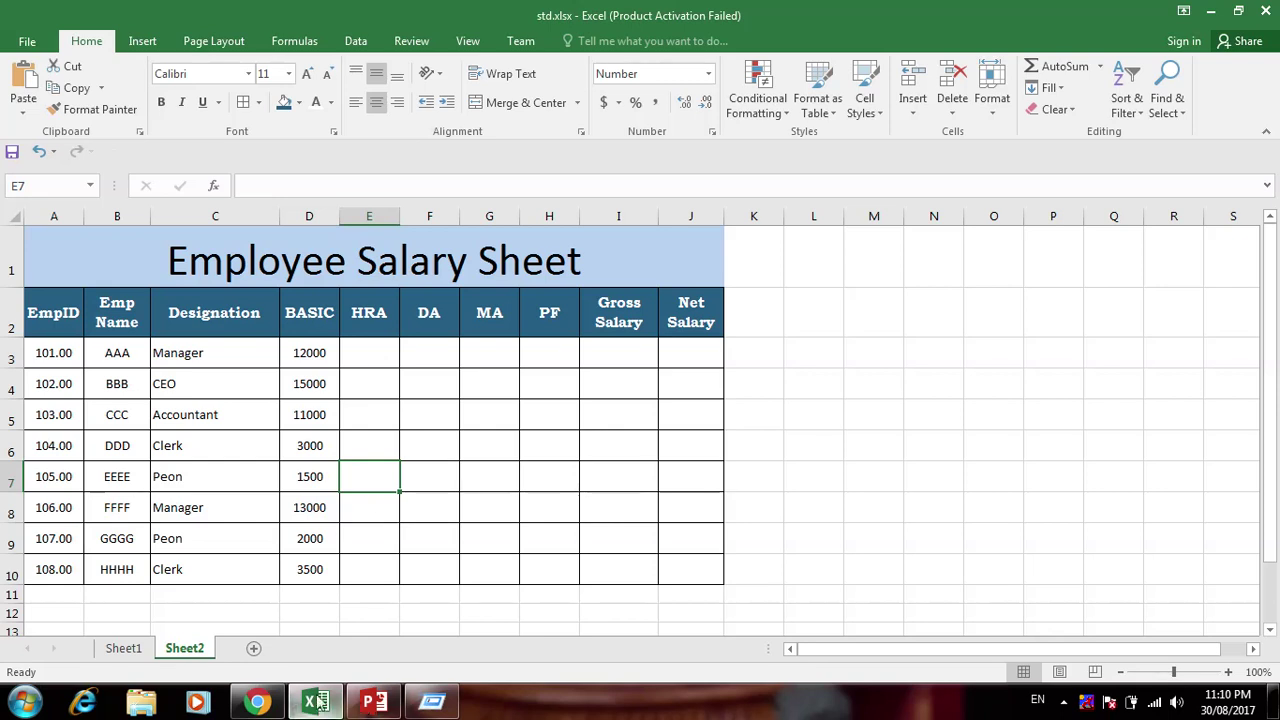
# Check the HRA rate on the PowerPoint criteria slide, then enter =D3*18/100 in E3 and fill it through E10
pyautogui.click(374, 701)
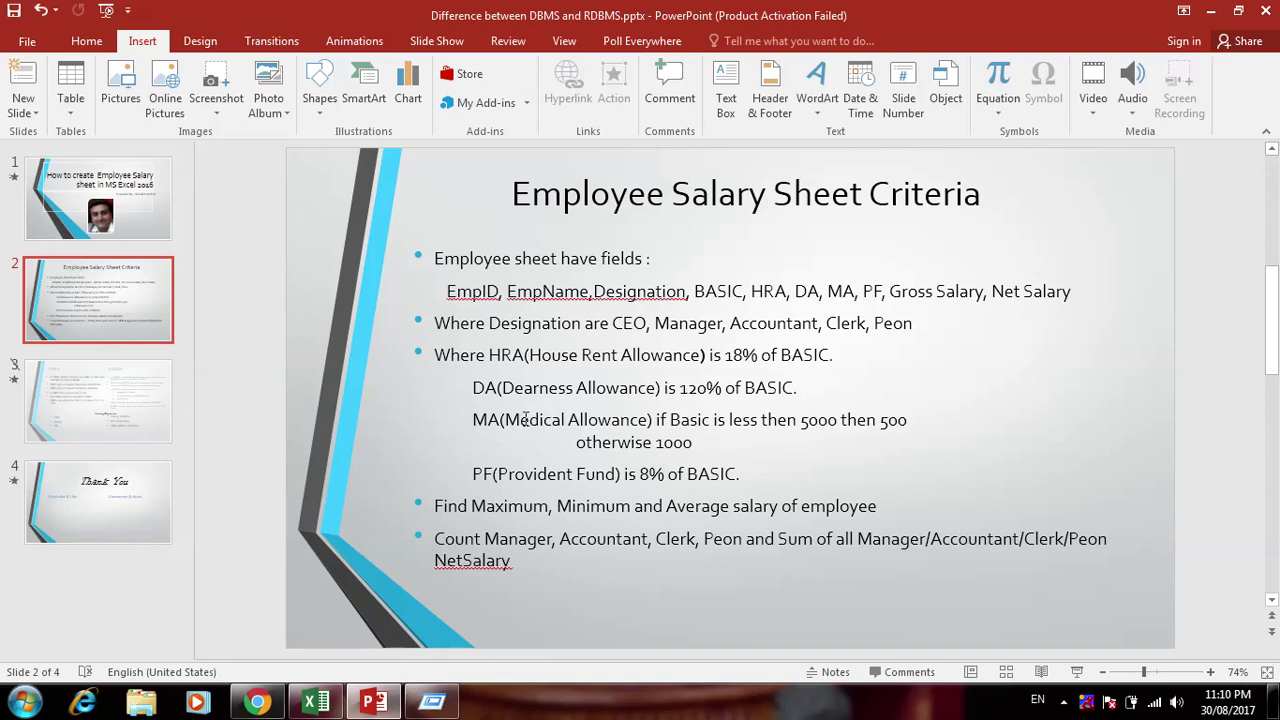
pyautogui.click(316, 702)
pyautogui.click(362, 358)
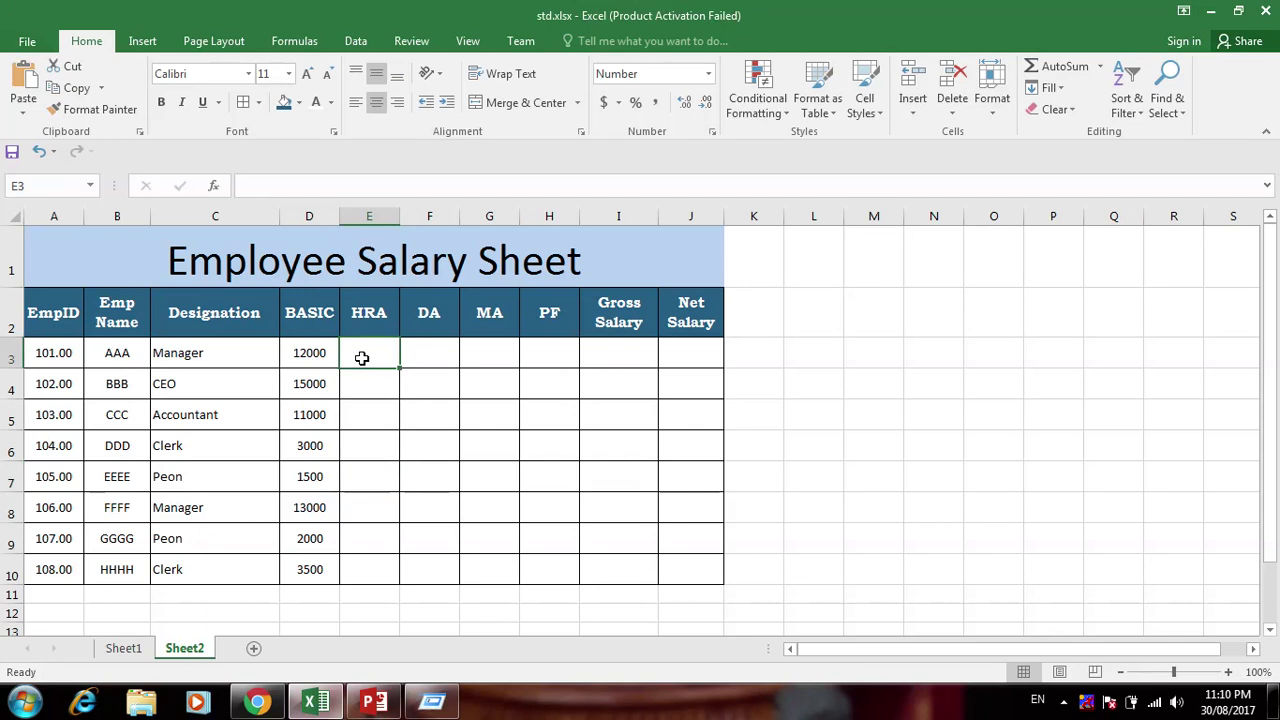
pyautogui.write('=')
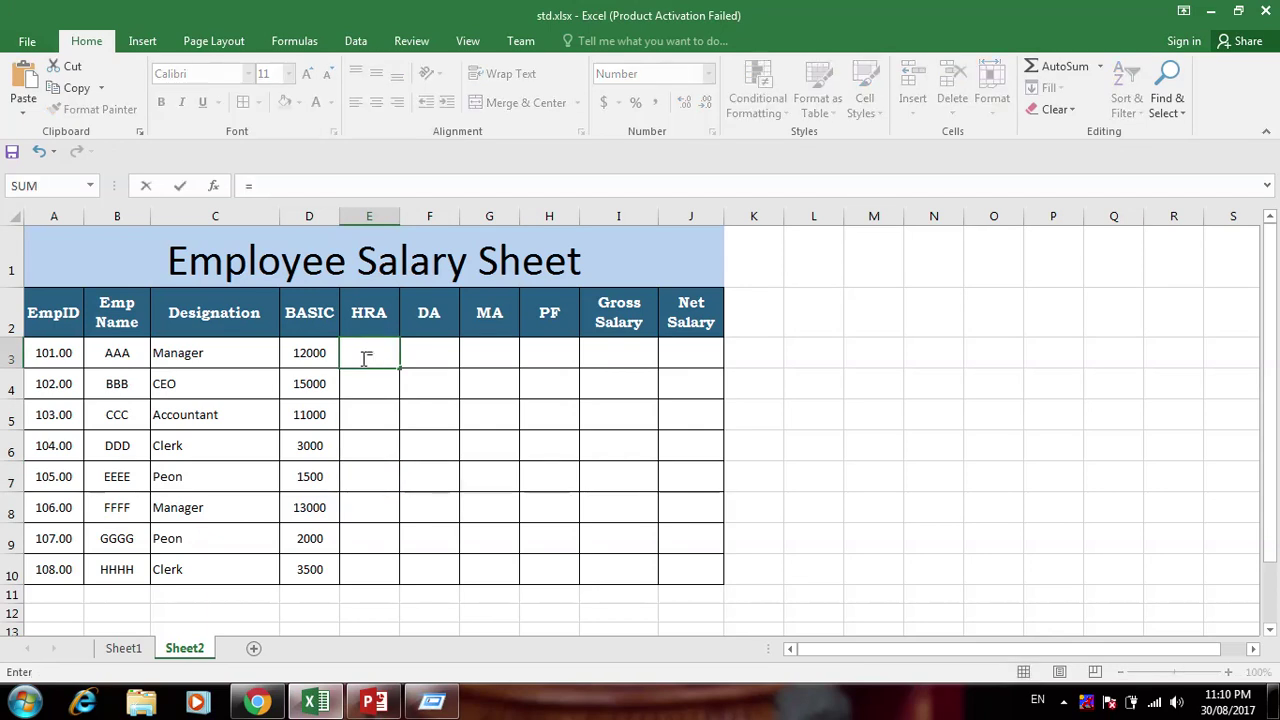
pyautogui.click(313, 349)
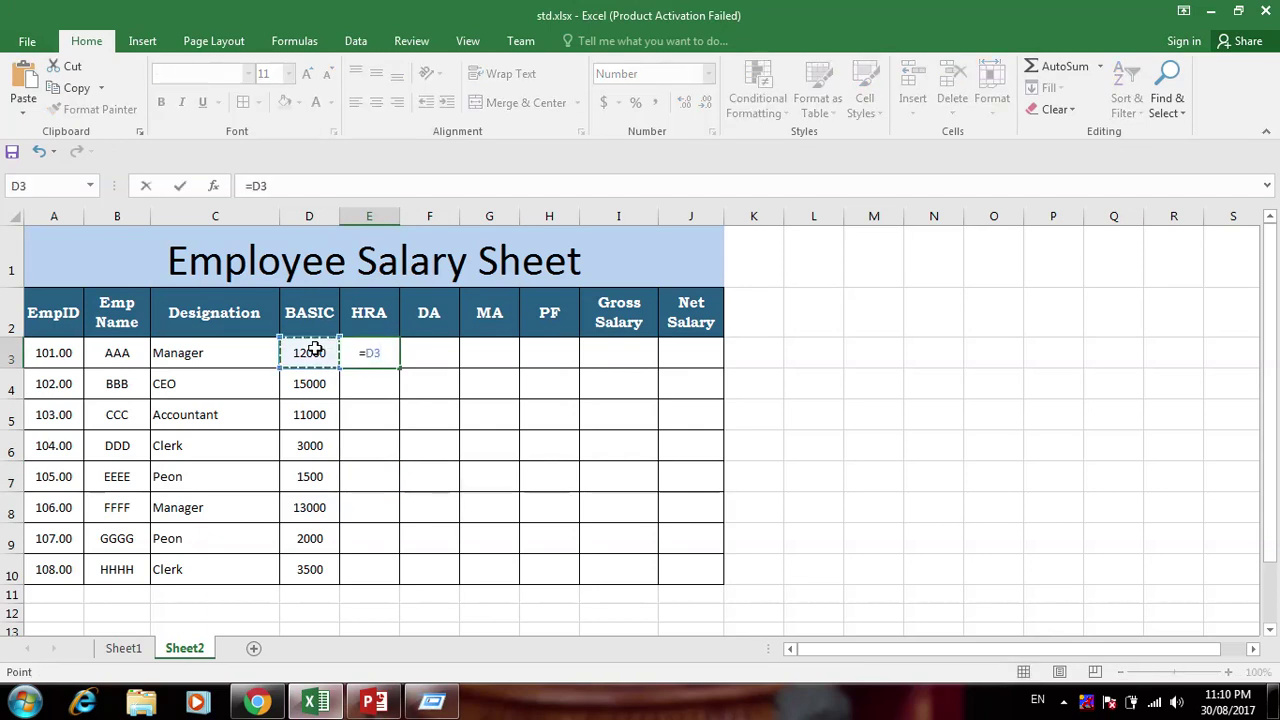
pyautogui.write('*')
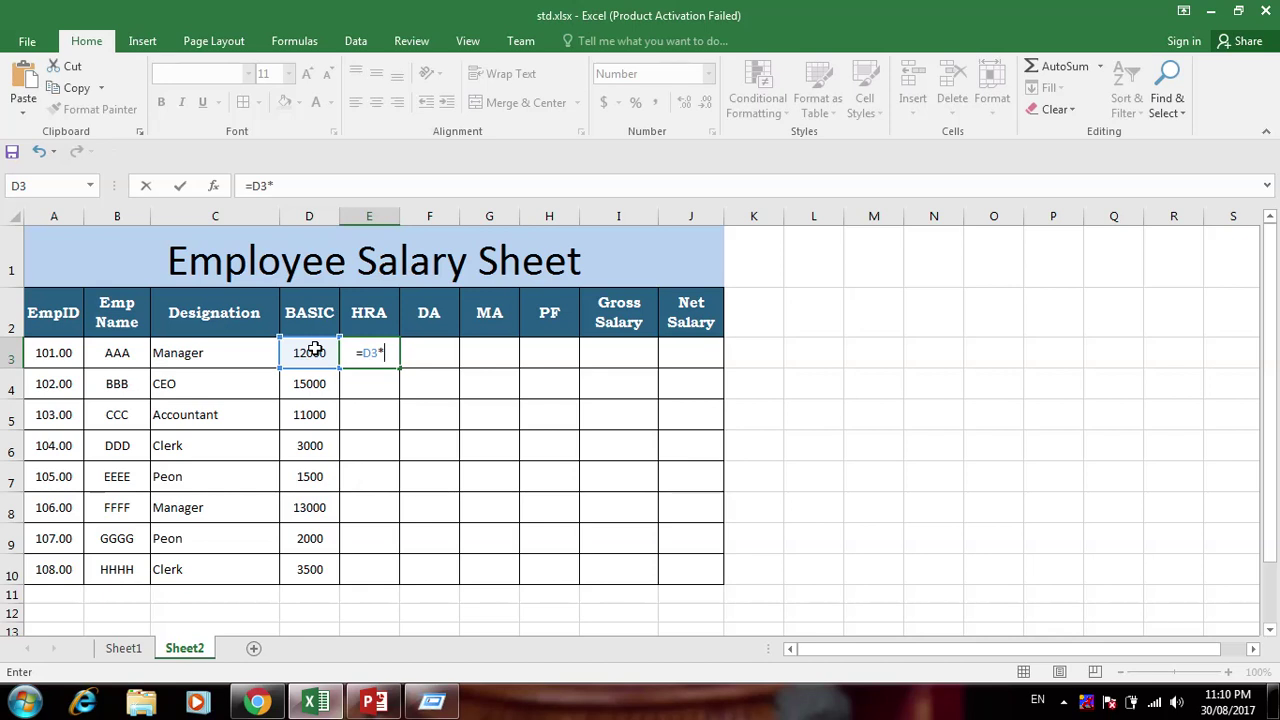
pyautogui.click(373, 702)
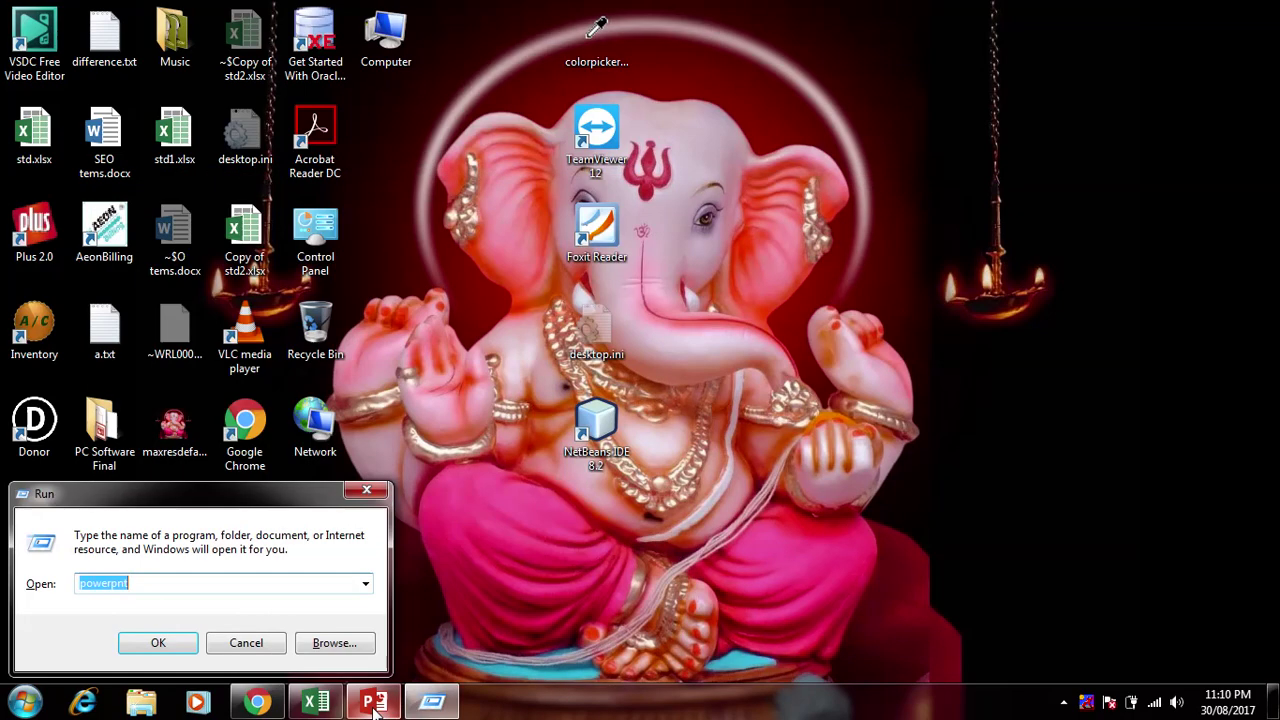
pyautogui.write('powerpoint')
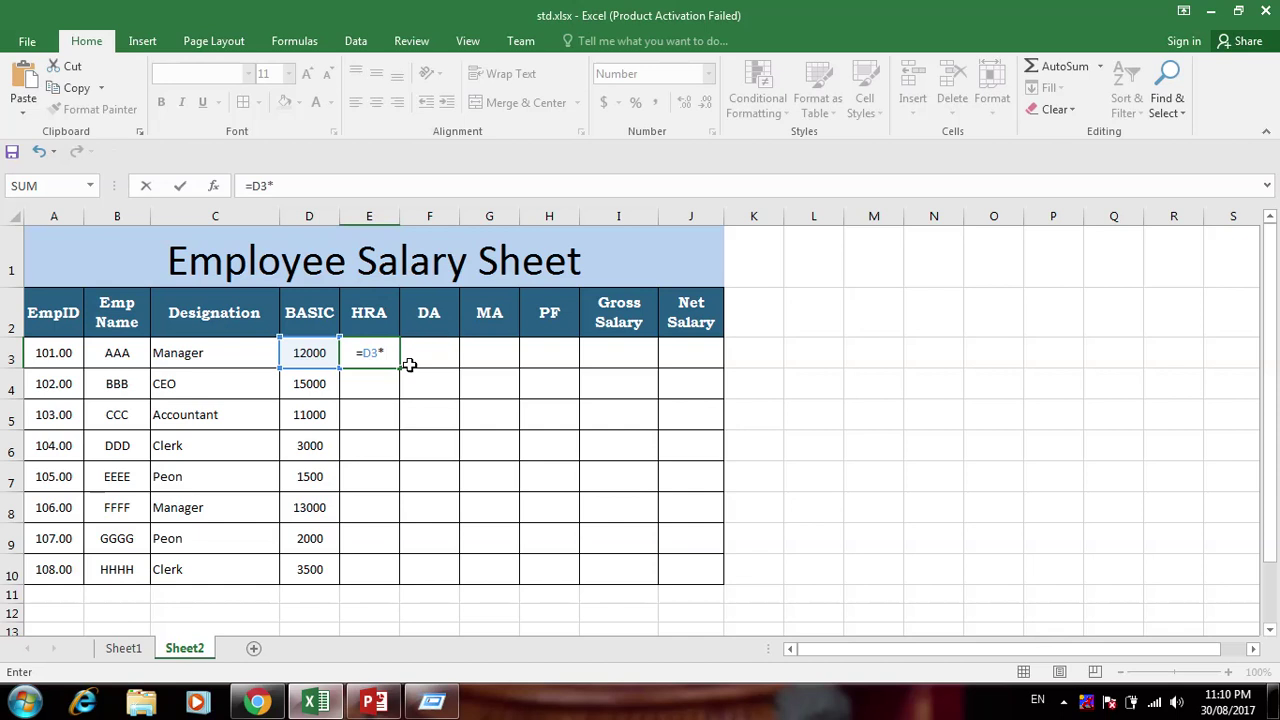
pyautogui.write('8')
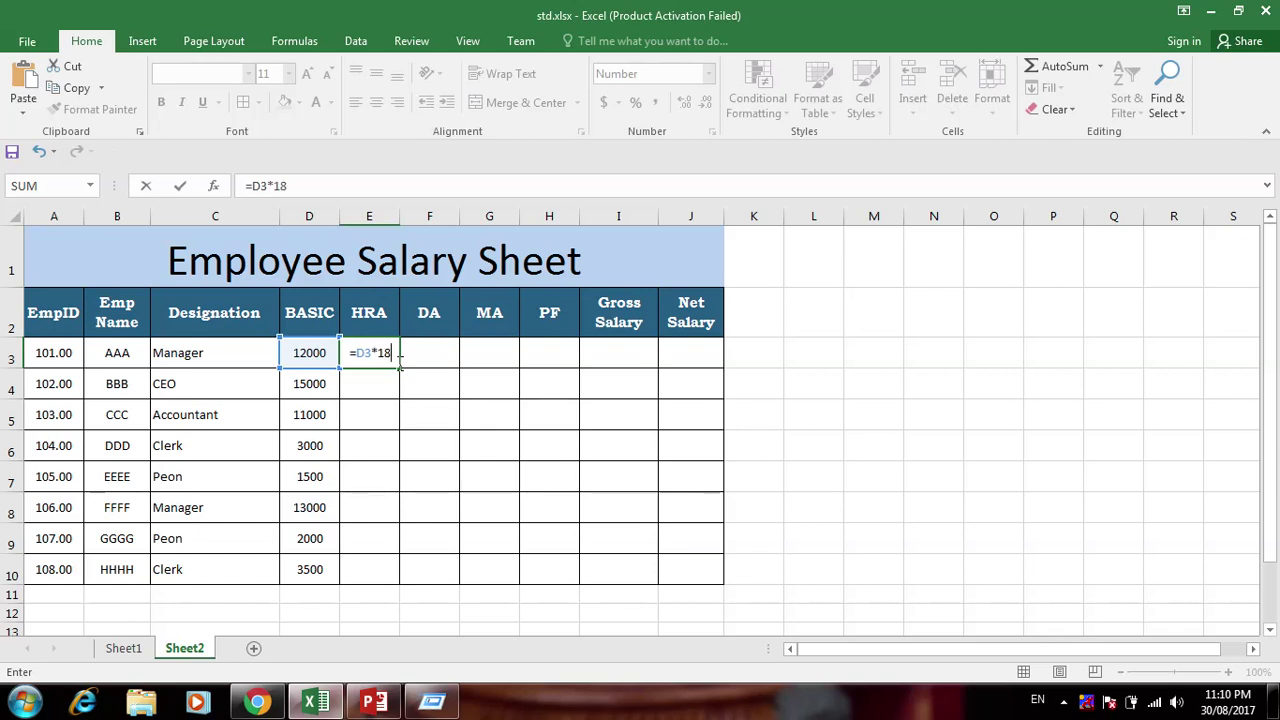
pyautogui.write('/100')
pyautogui.press('Return')
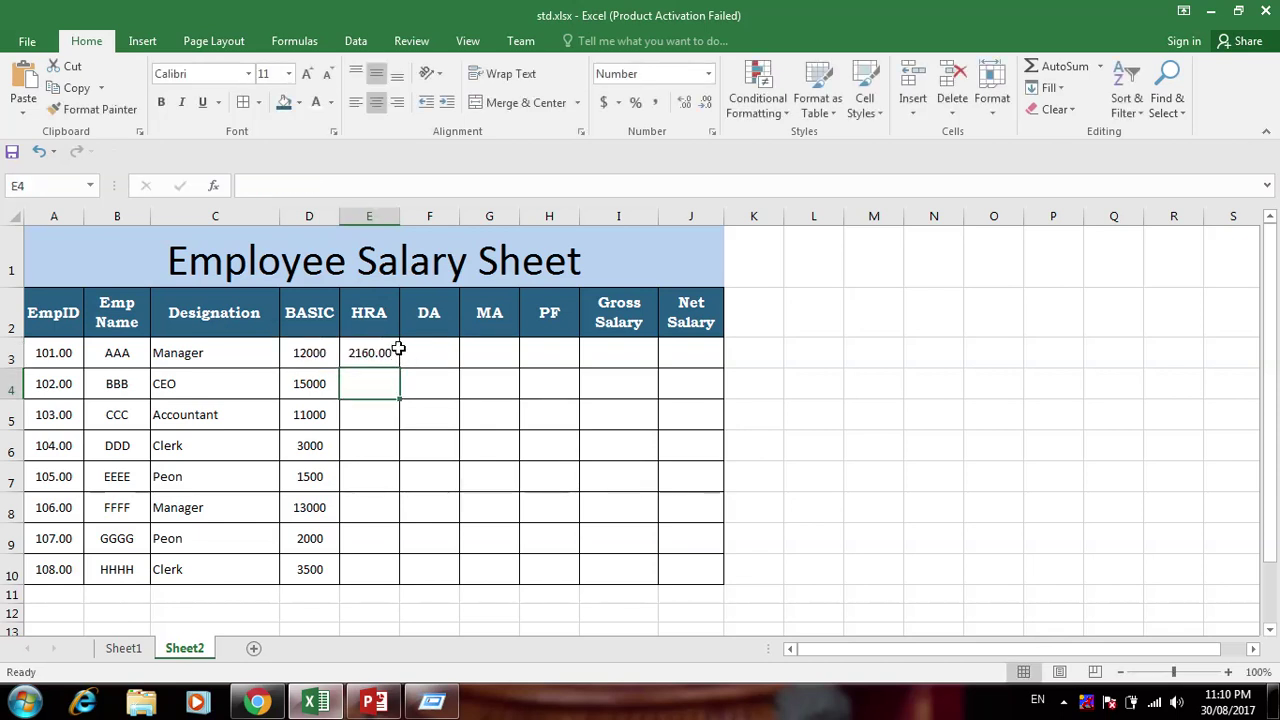
pyautogui.click(386, 352)
pyautogui.moveTo(400, 366); pyautogui.dragTo(395, 588)
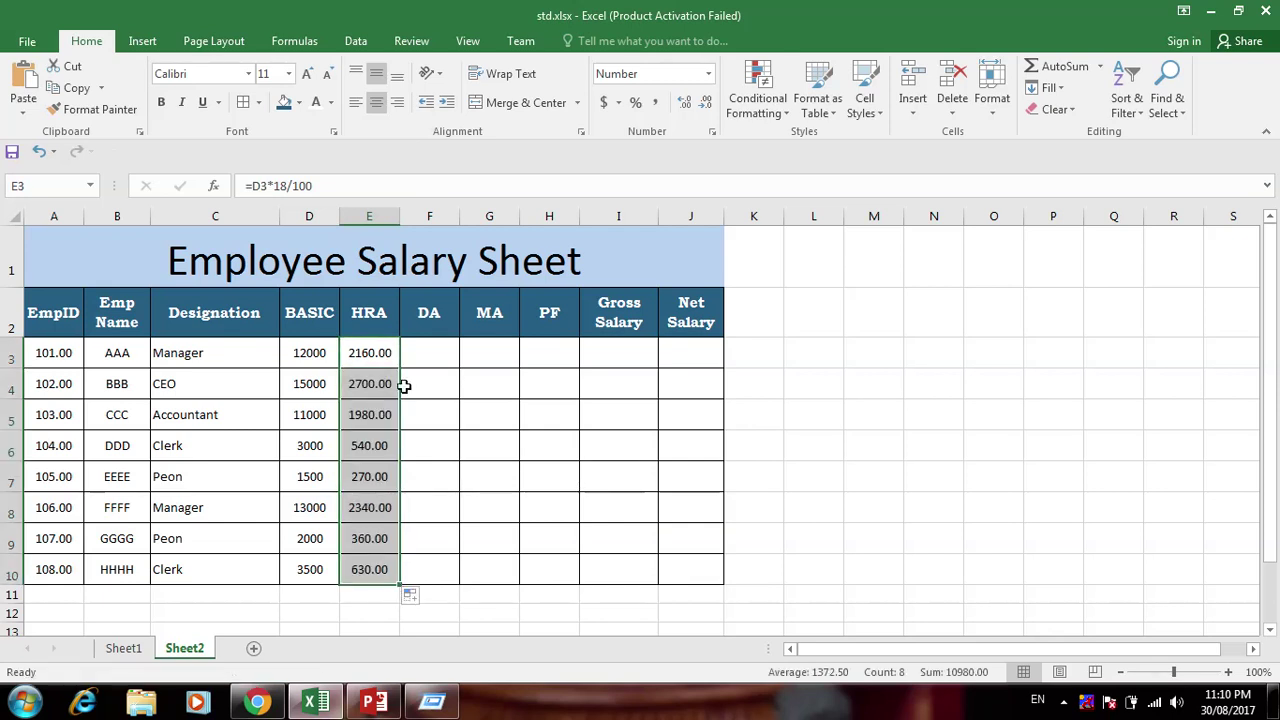
# Enter the DA formula =D3*120/100 in F3 and fill it down to F10
pyautogui.click(436, 342)
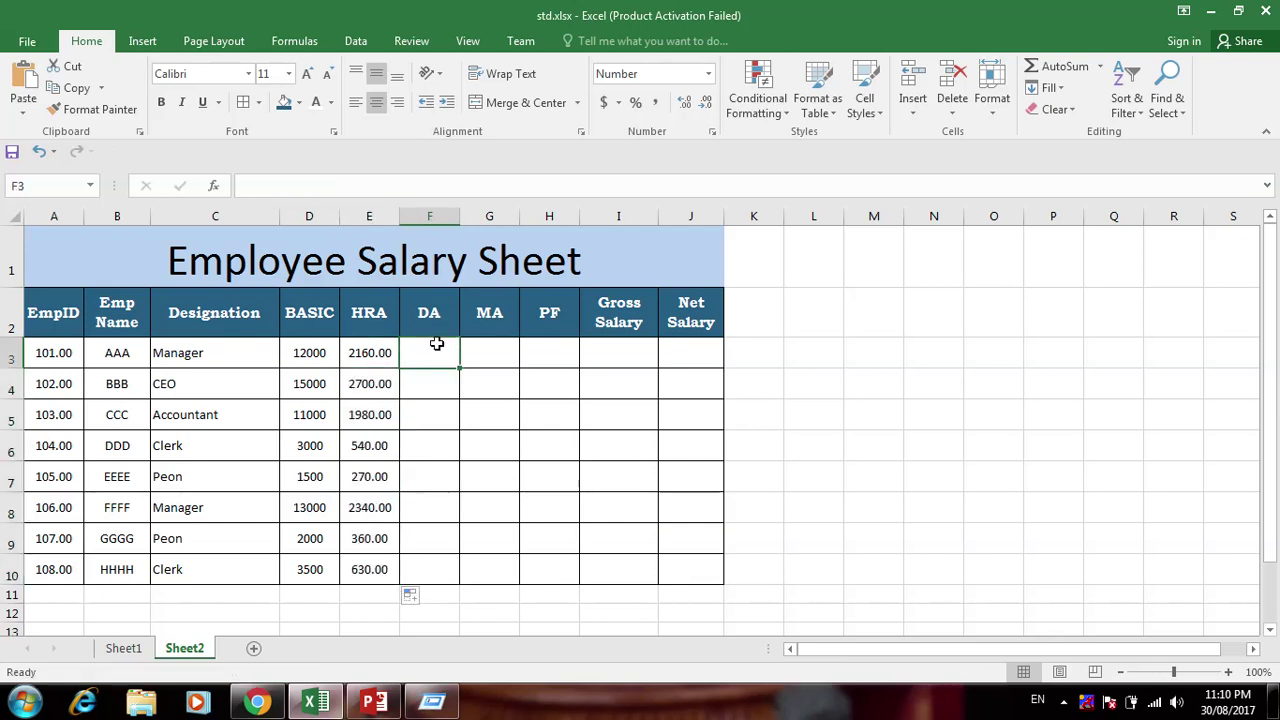
pyautogui.write('=')
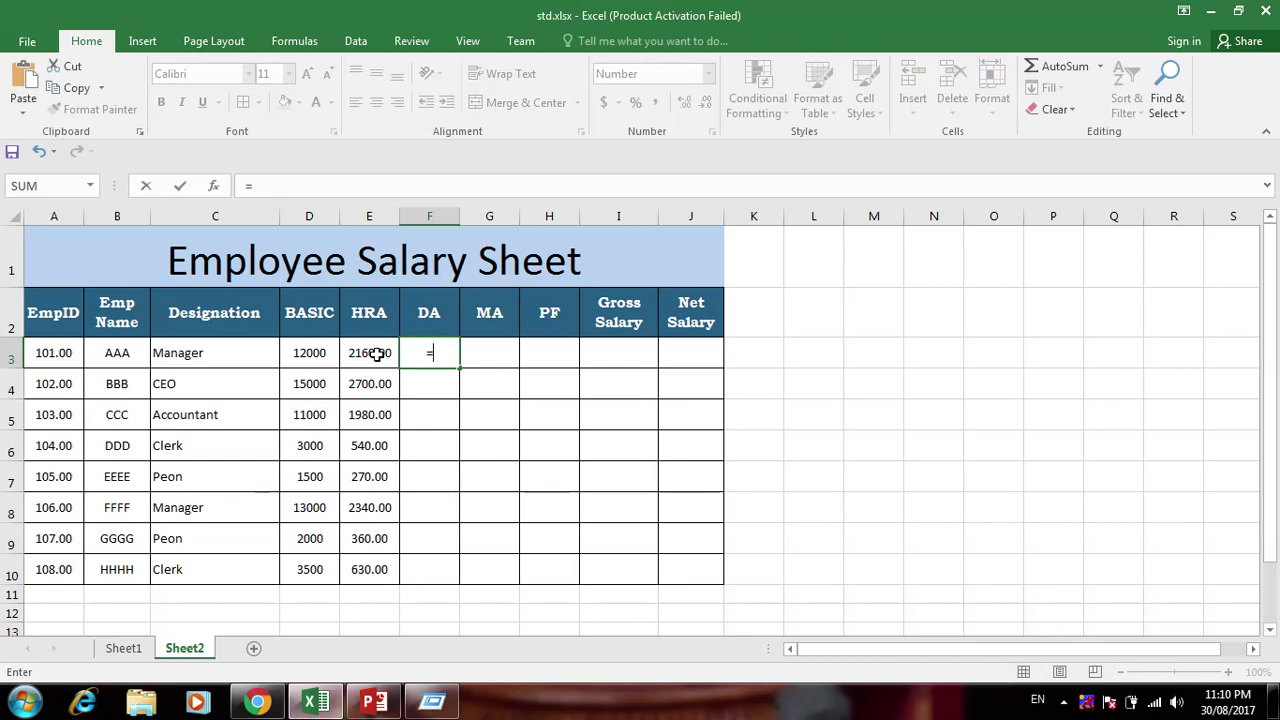
pyautogui.click(309, 355)
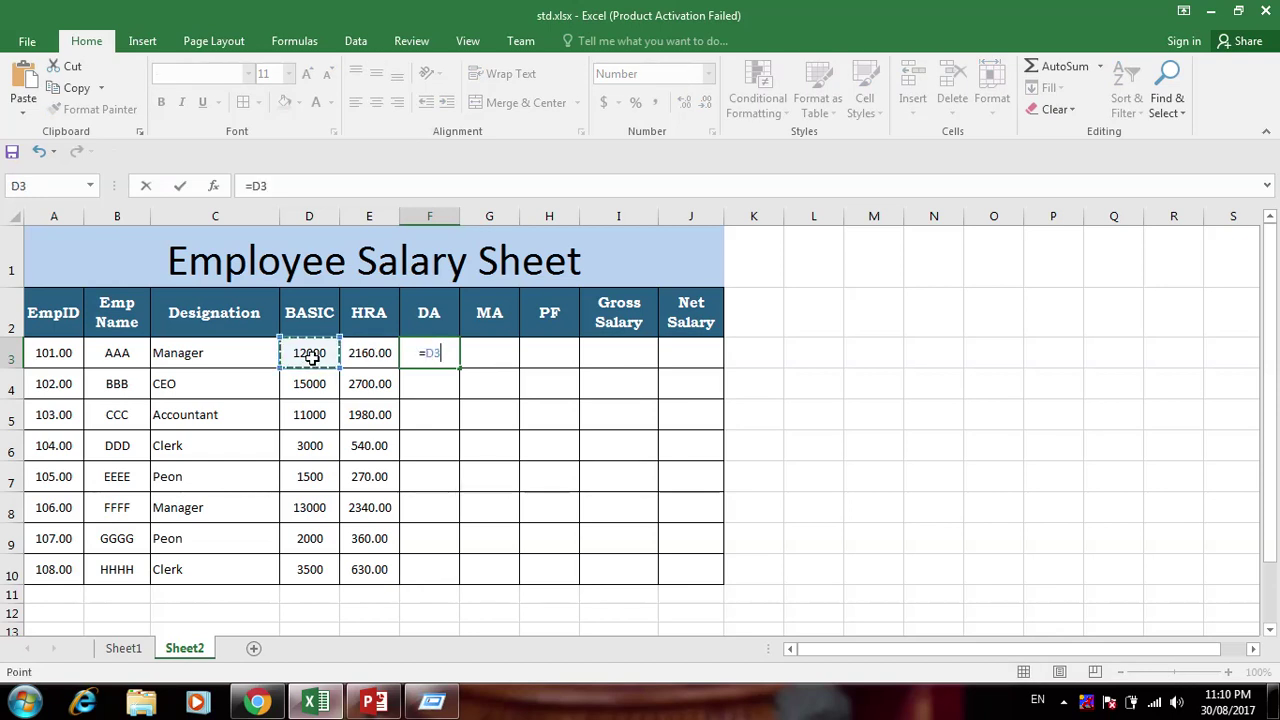
pyautogui.write('*120')
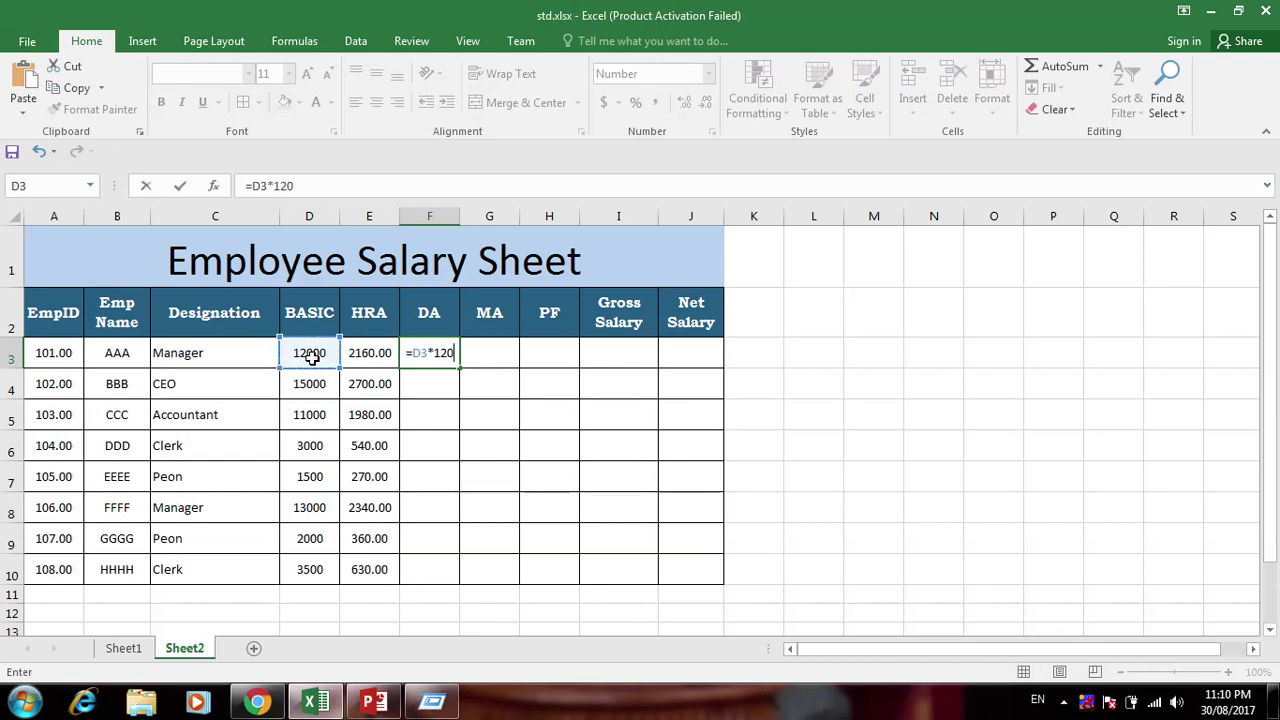
pyautogui.write('/100')
pyautogui.press('Return')
pyautogui.click(429, 352)
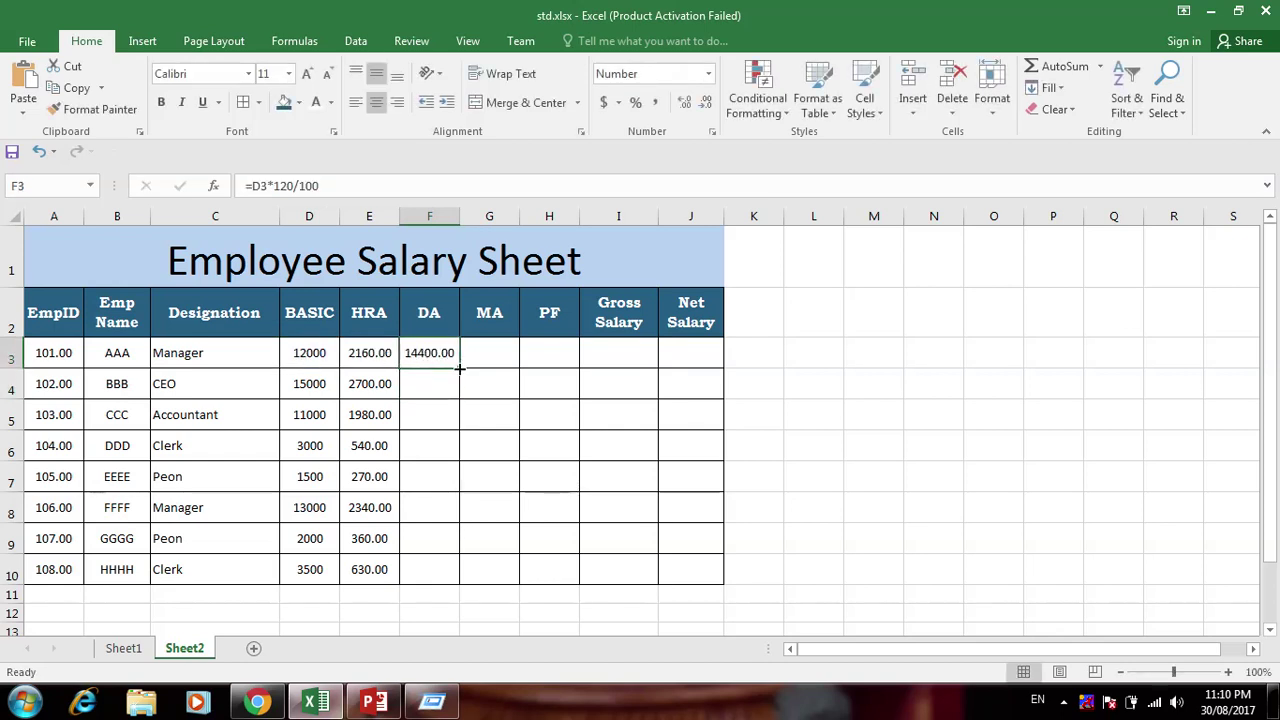
pyautogui.doubleClick(459, 368)
pyautogui.click(489, 358)
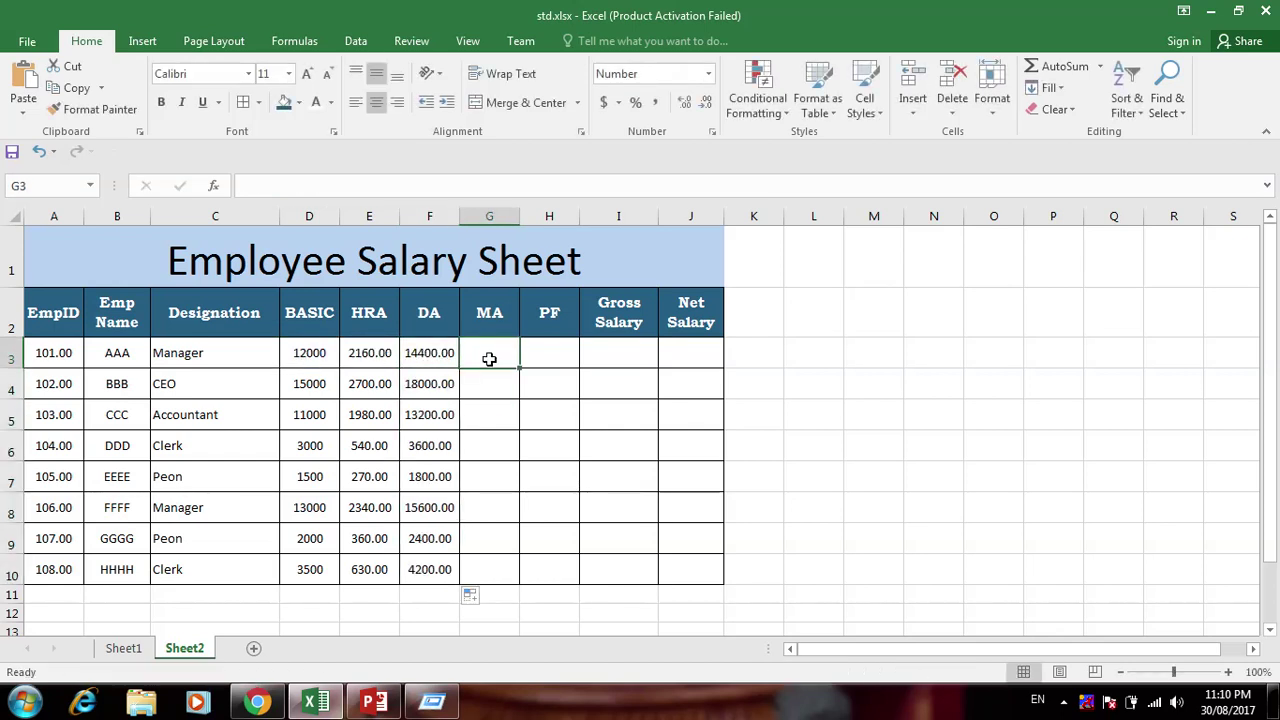
pyautogui.write('=if')
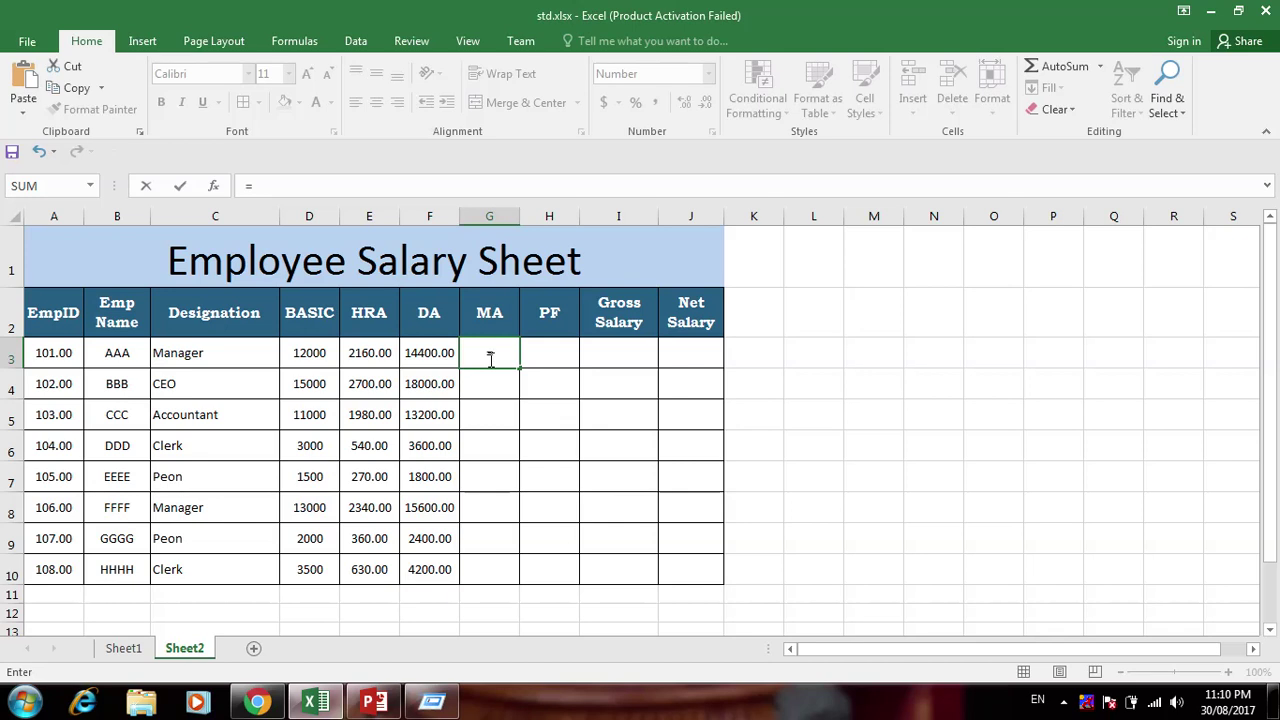
pyautogui.click(294, 366)
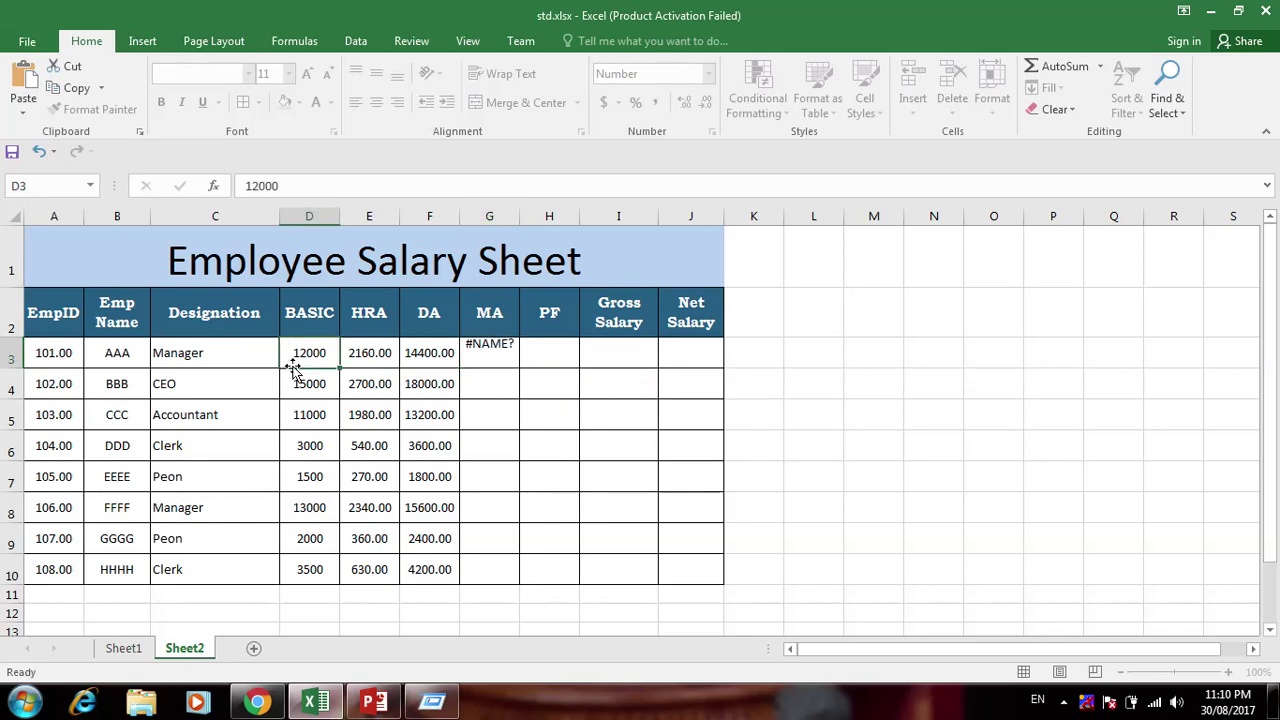
# Enter the MA formula =IF(D3>=5000,1000,500) in G3 and fill it down to G10
pyautogui.click(487, 360)
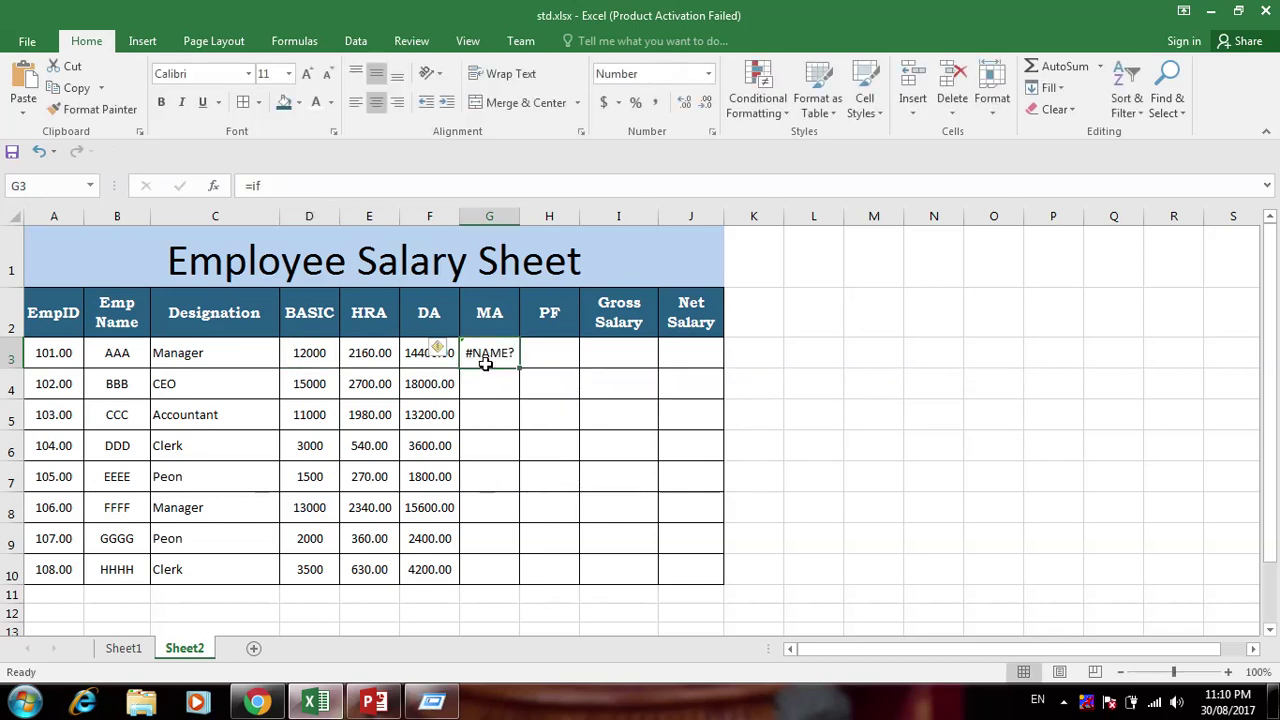
pyautogui.write('=if(')
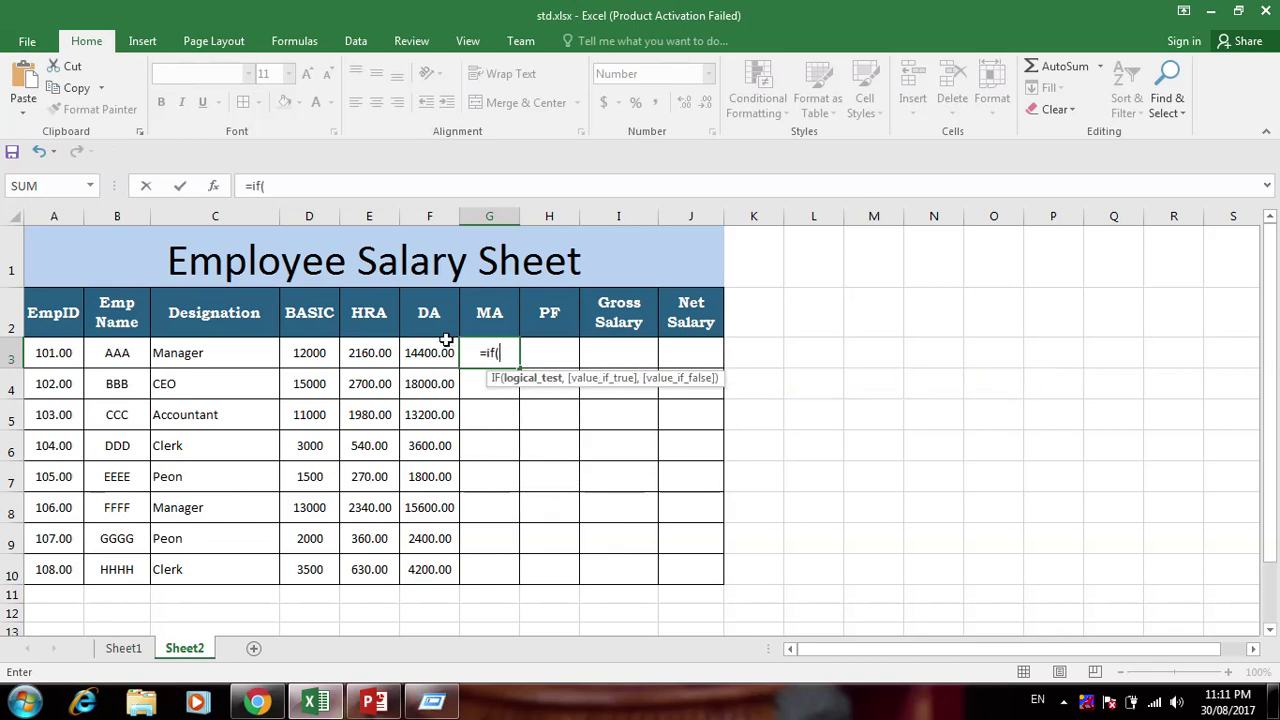
pyautogui.click(321, 358)
pyautogui.write('>500')
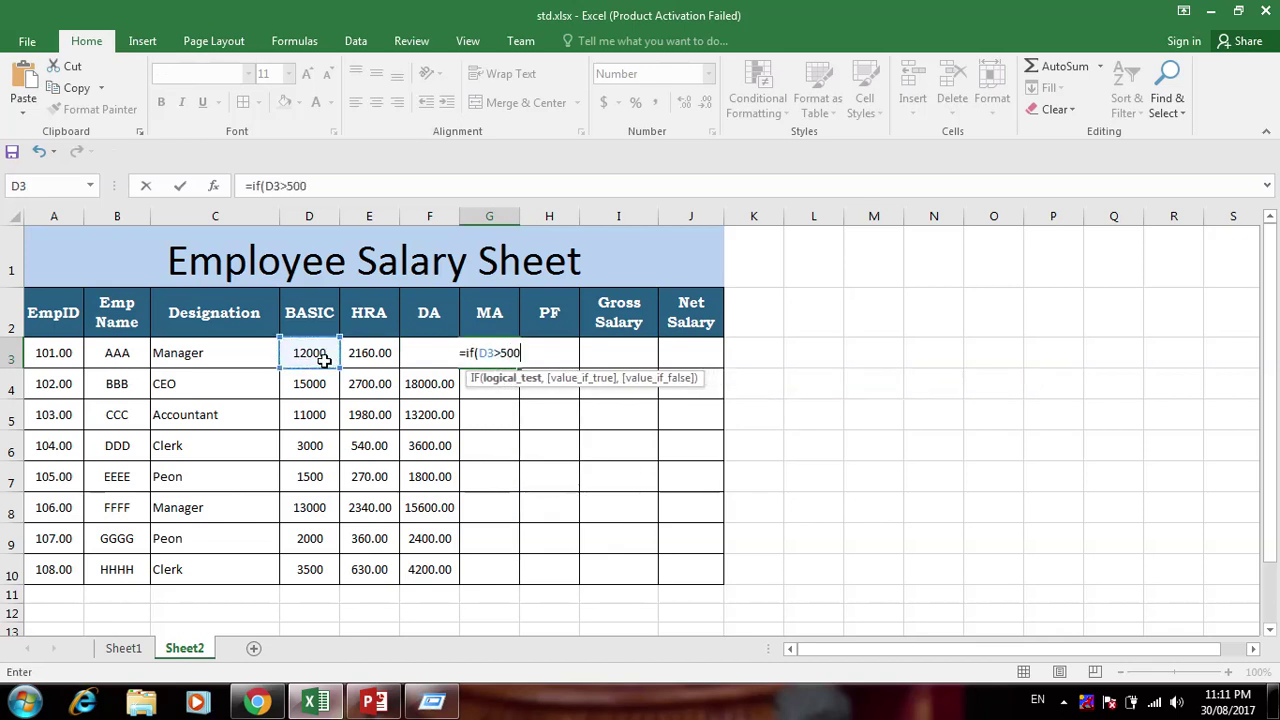
pyautogui.press('BackSpace')
pyautogui.press('BackSpace')
pyautogui.press('BackSpace')
pyautogui.write('=5000,5')
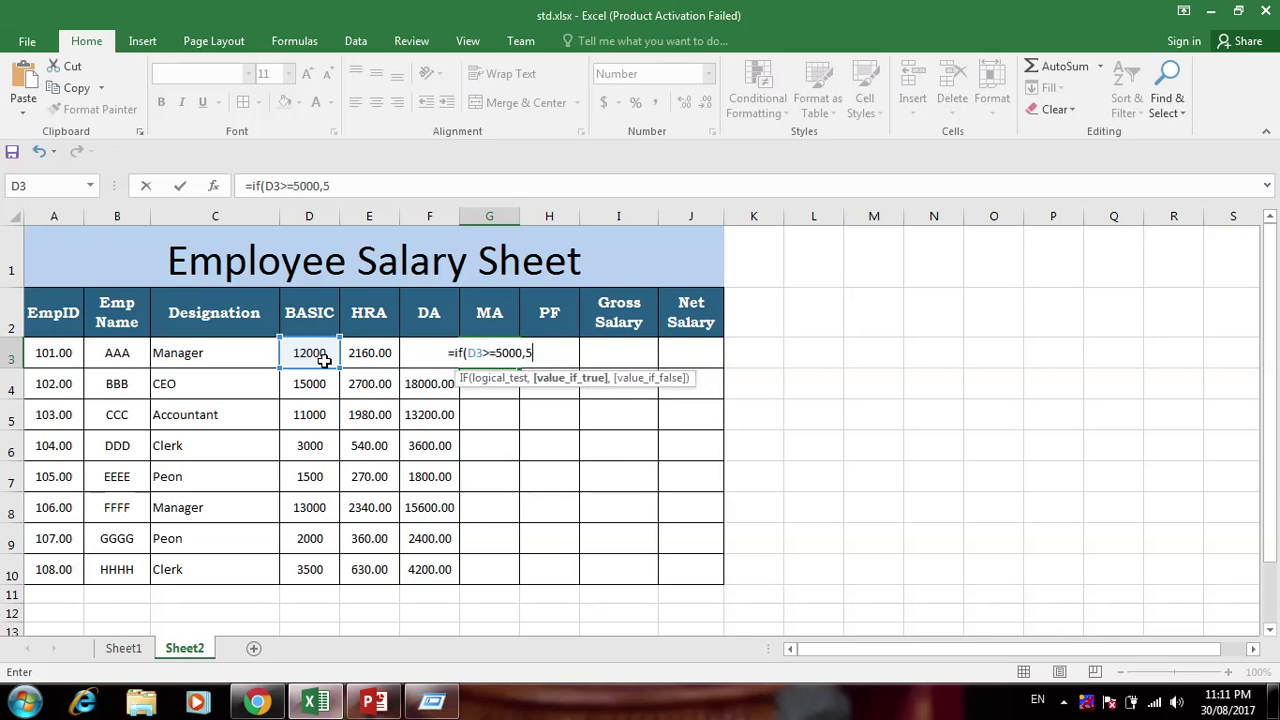
pyautogui.press('BackSpace')
pyautogui.write('1000')
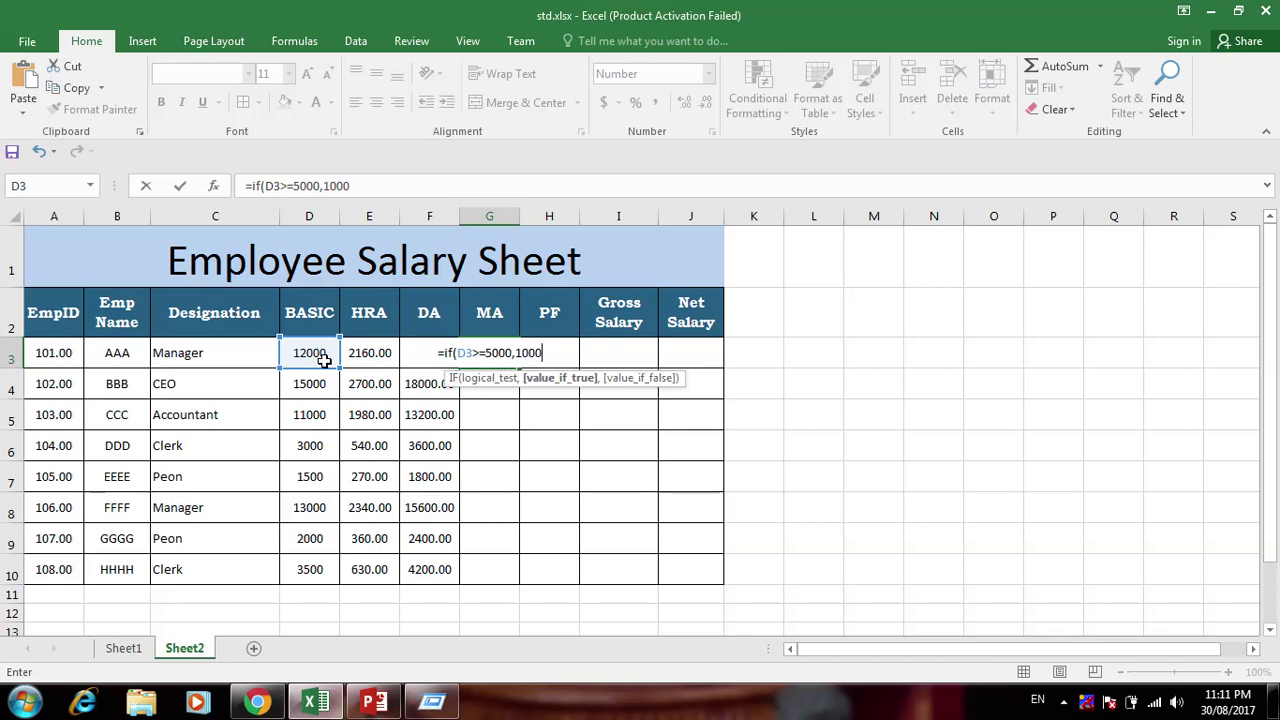
pyautogui.write(',')
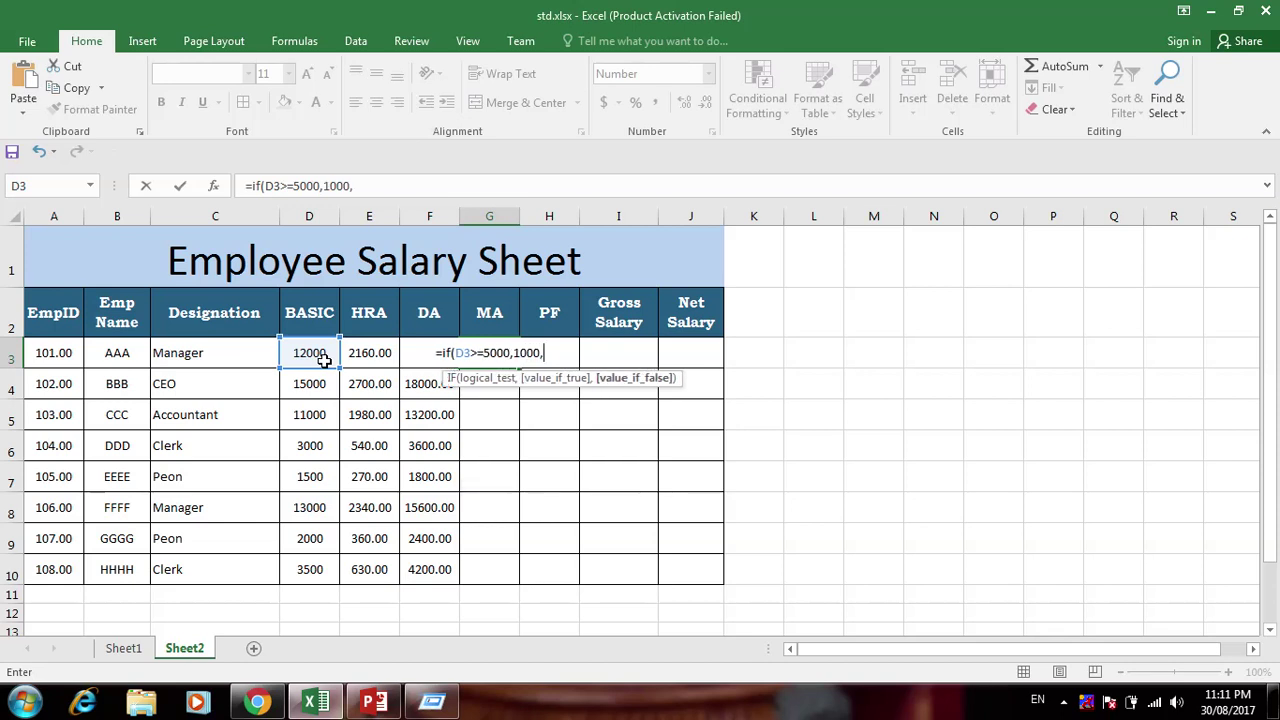
pyautogui.write('500)')
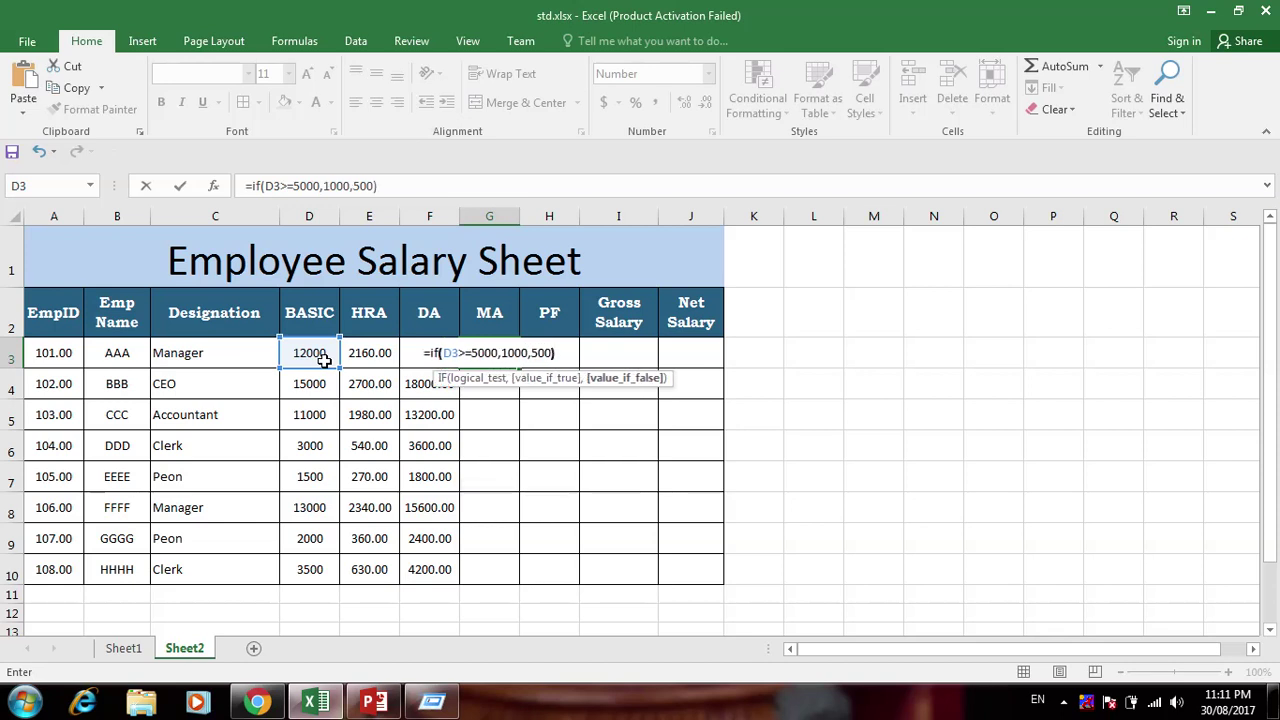
pyautogui.press('Return')
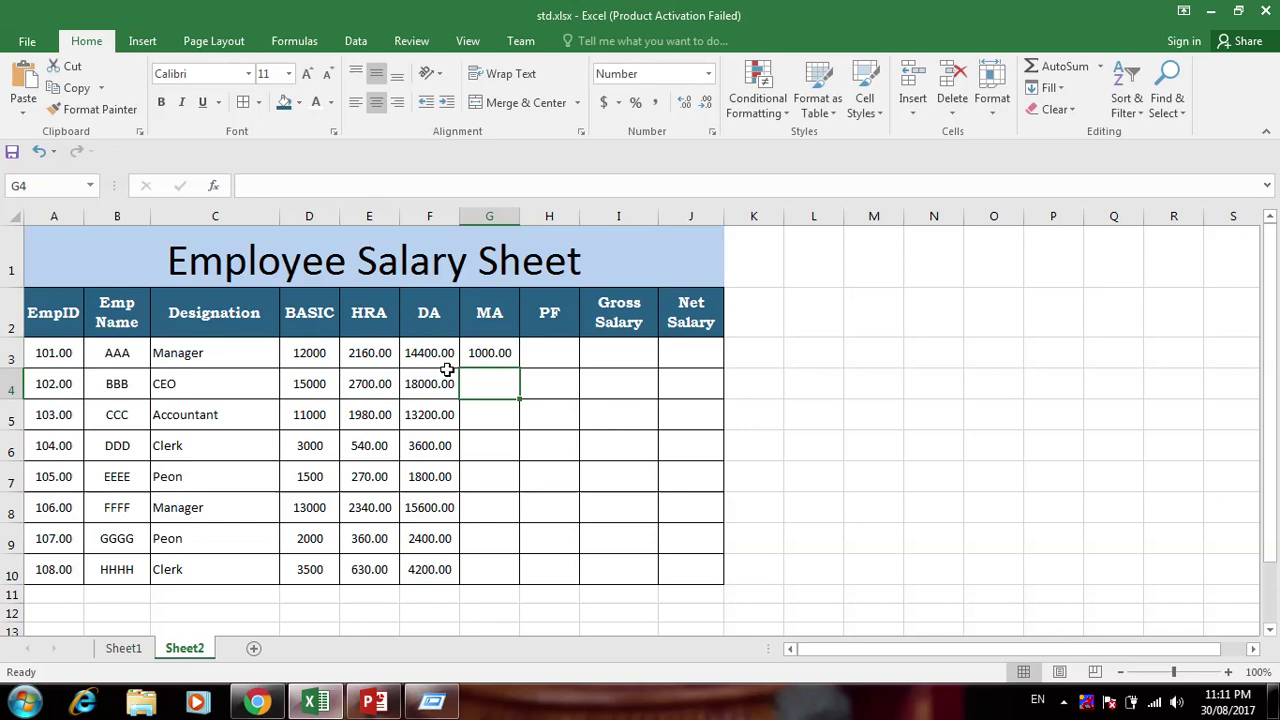
pyautogui.click(497, 345)
pyautogui.doubleClick(517, 371)
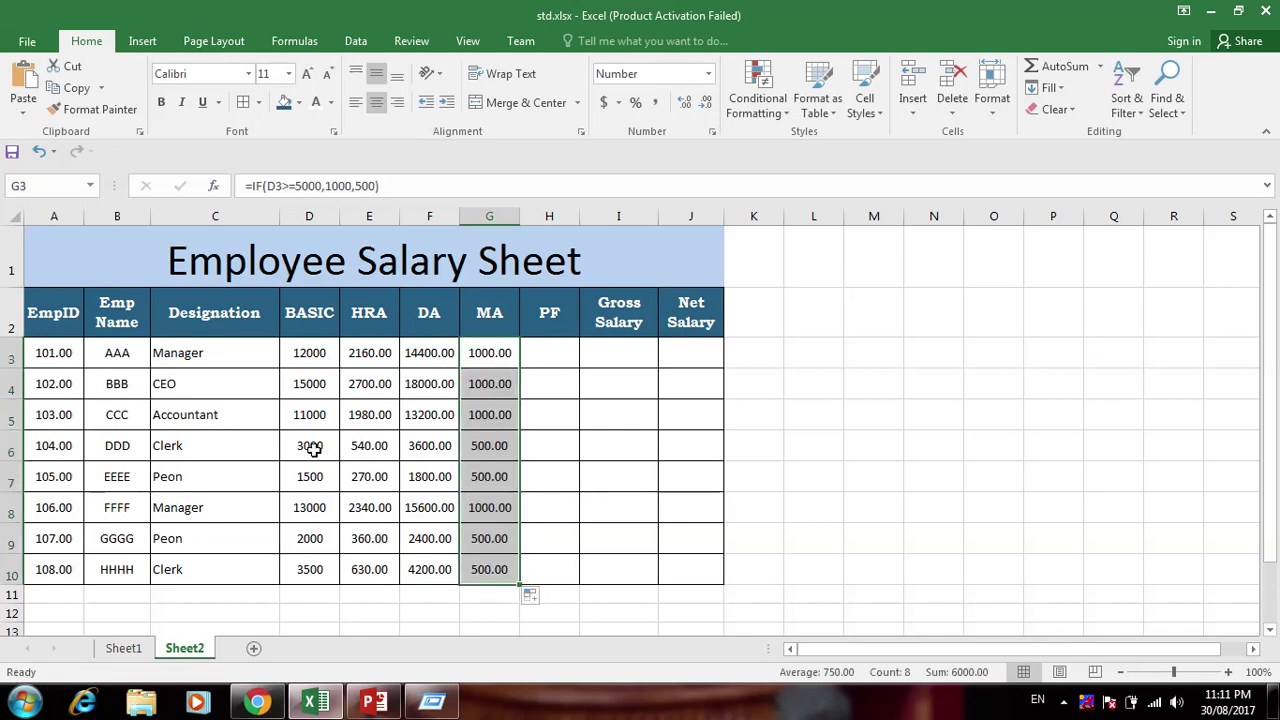
# Check the PF rate on the PowerPoint criteria slide, then enter the PF formula =D3*8/100 in H3
pyautogui.click(562, 352)
pyautogui.write('=')
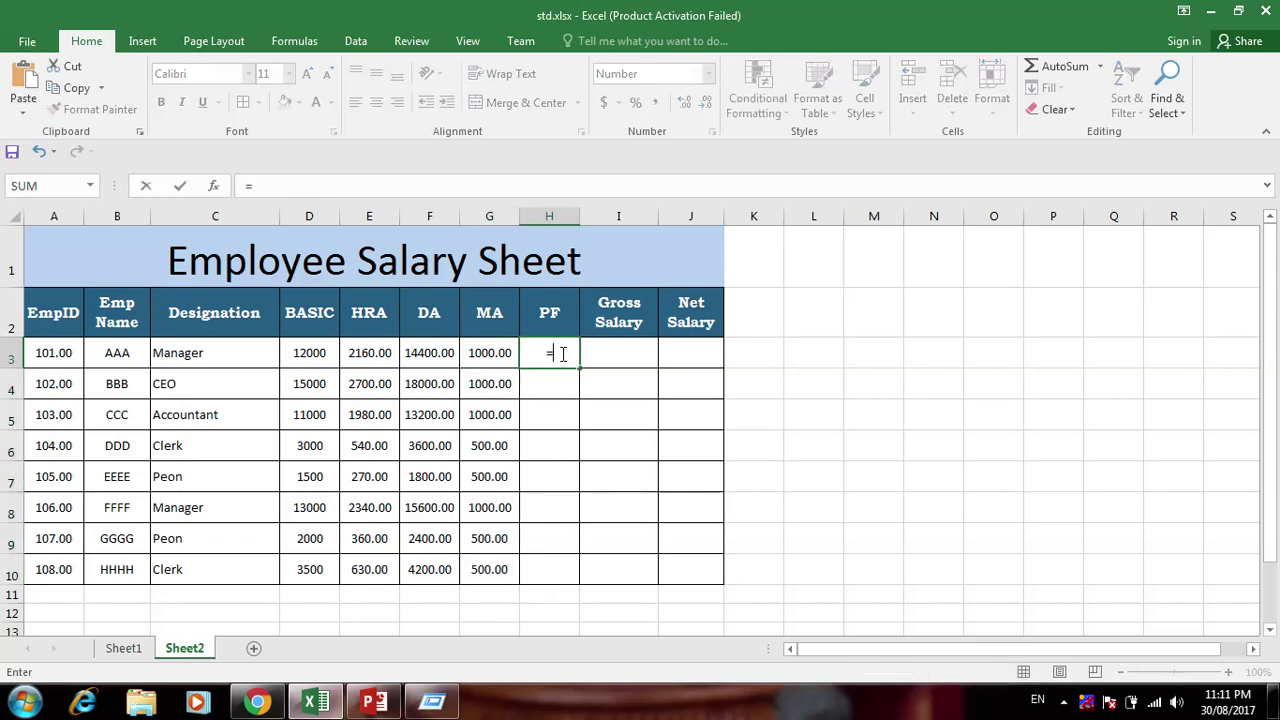
pyautogui.click(376, 702)
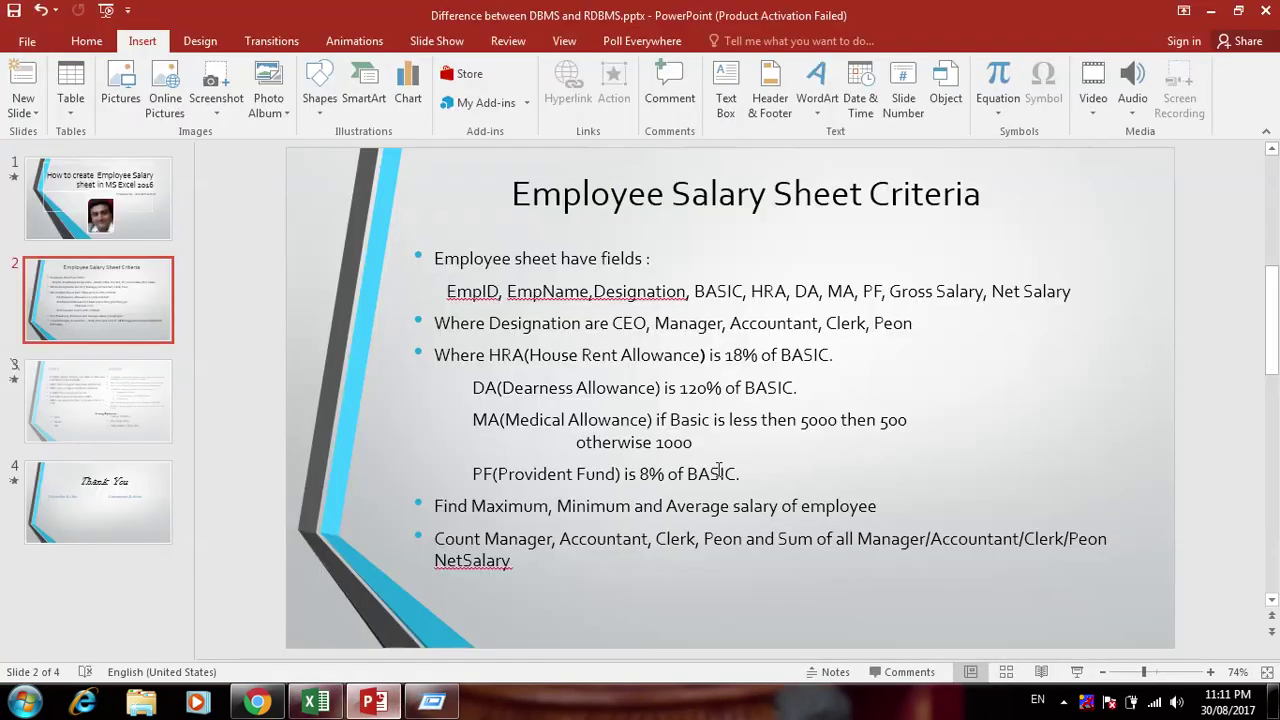
pyautogui.click(316, 702)
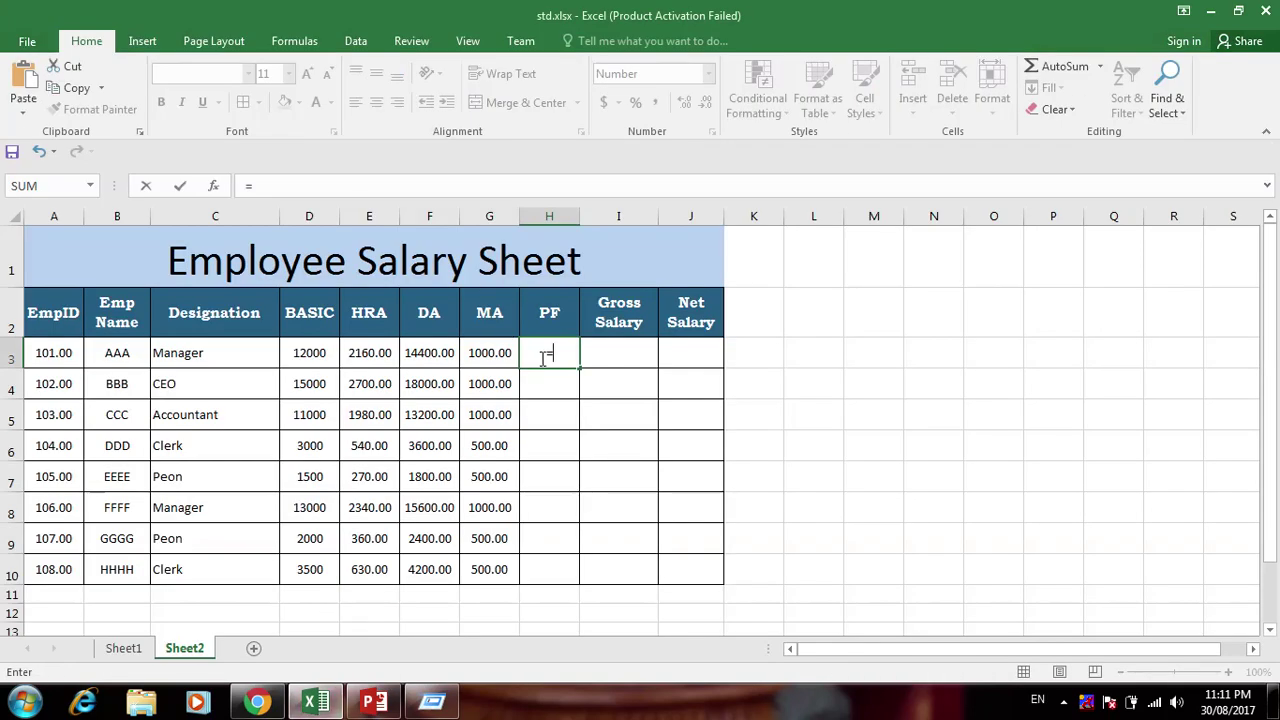
pyautogui.click(318, 349)
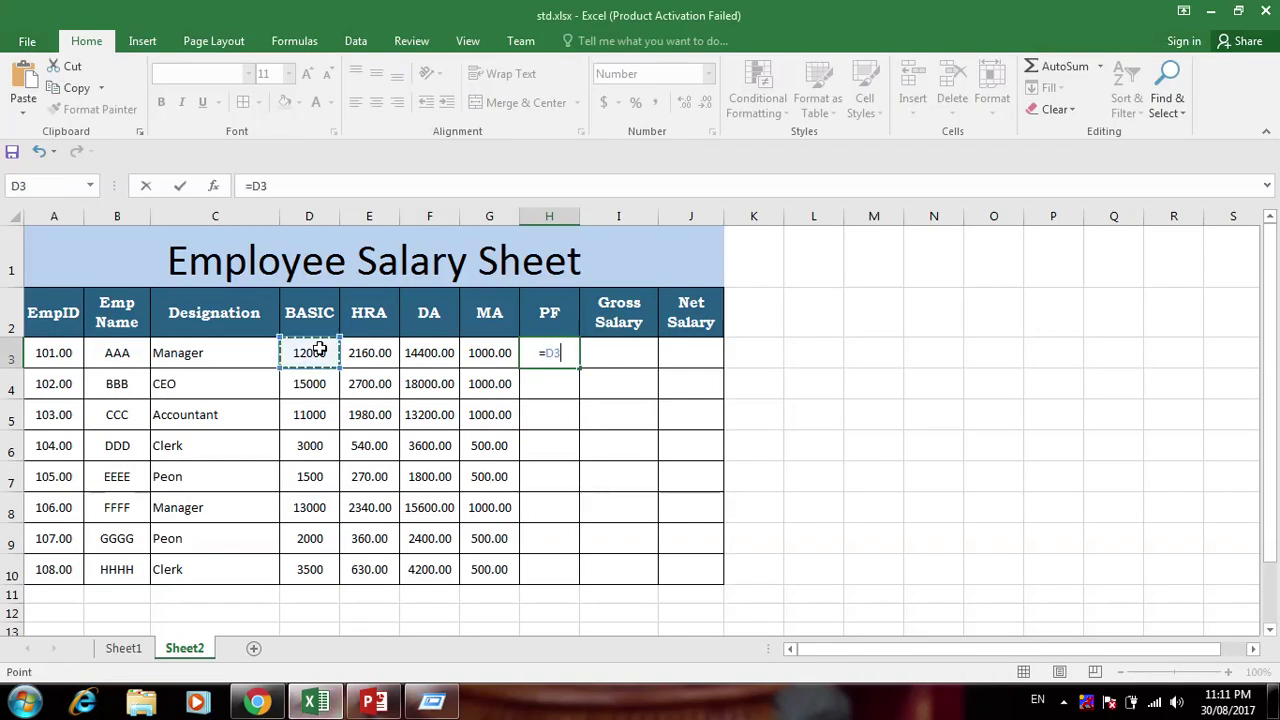
pyautogui.write('*')
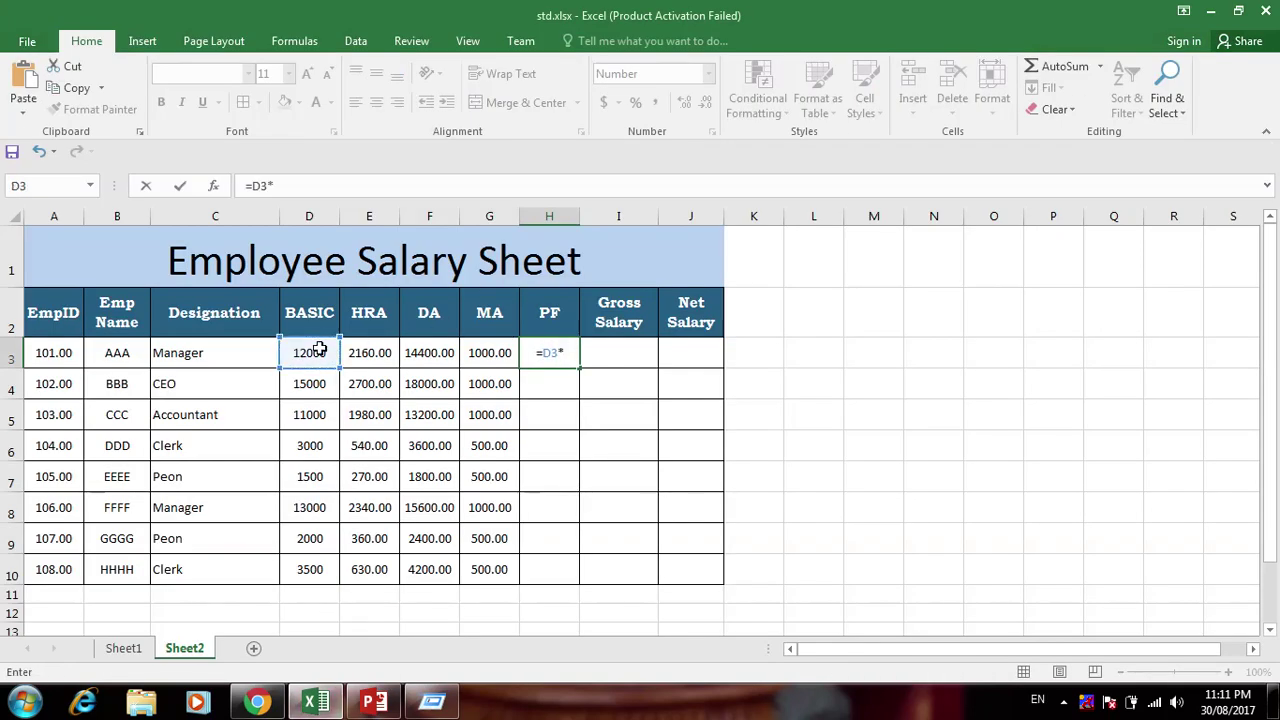
pyautogui.write('8/100')
pyautogui.press('Return')
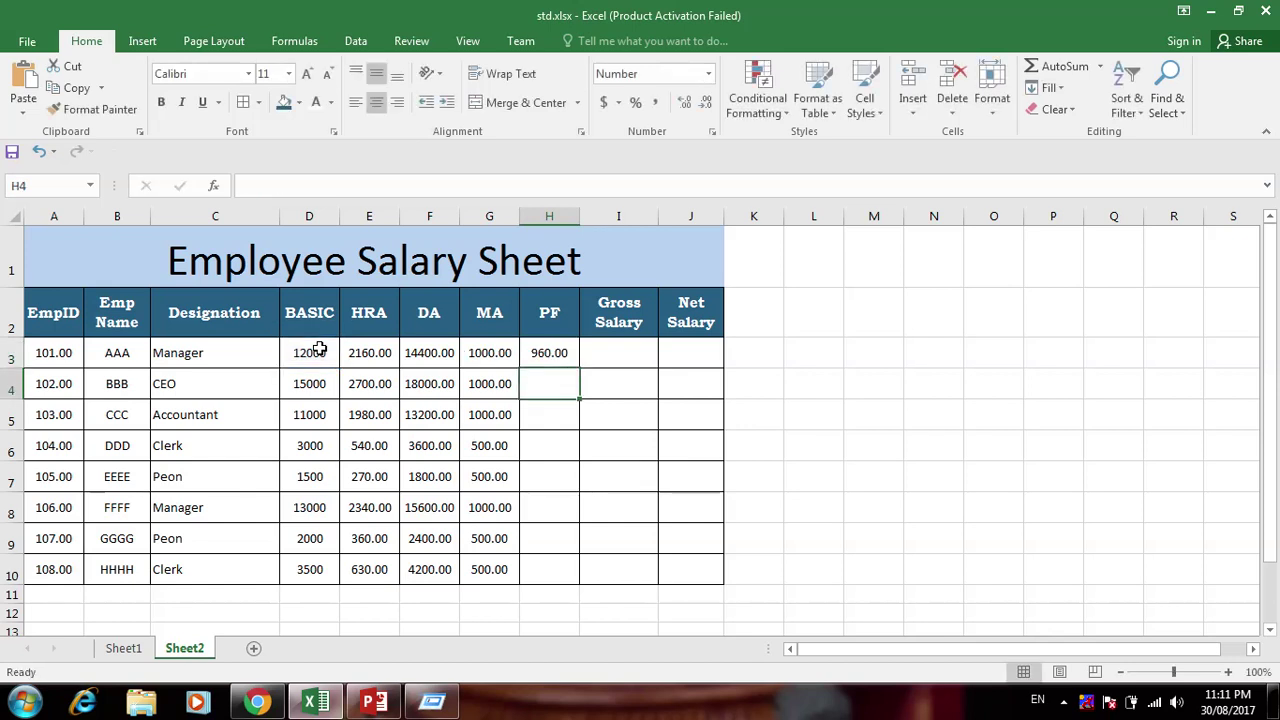
# Change the PF formula in H3 to =D3*0.8 and fill it down to H10
pyautogui.click(549, 350)
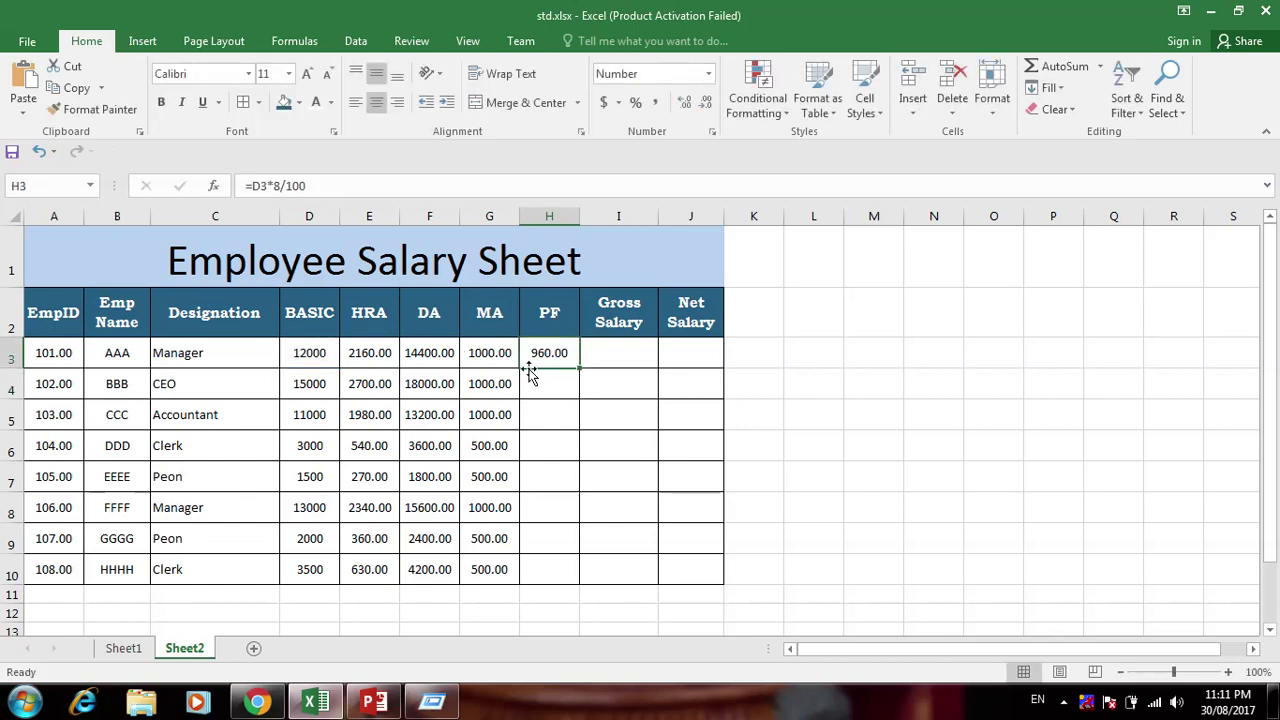
pyautogui.click(310, 185)
pyautogui.press('BackSpace')
pyautogui.press('BackSpace')
pyautogui.press('BackSpace')
pyautogui.press('BackSpace')
pyautogui.press('BackSpace')
pyautogui.write('0.8')
pyautogui.press('Return')
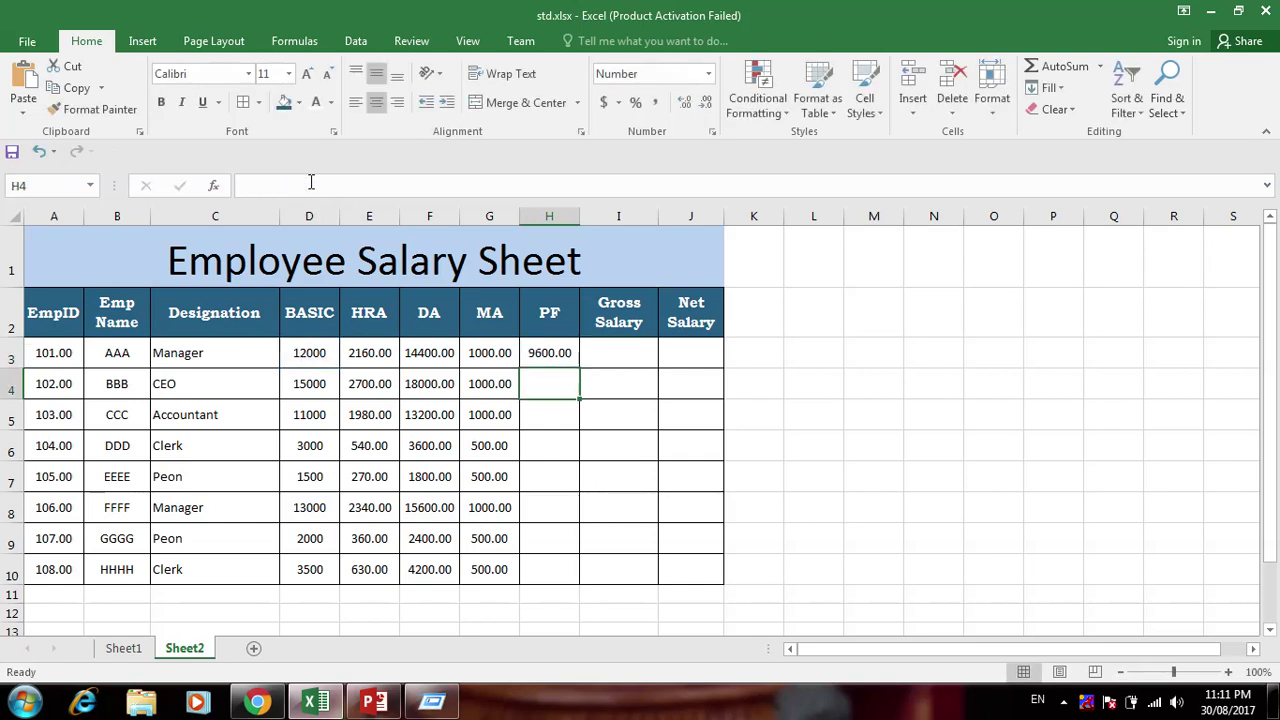
pyautogui.click(563, 350)
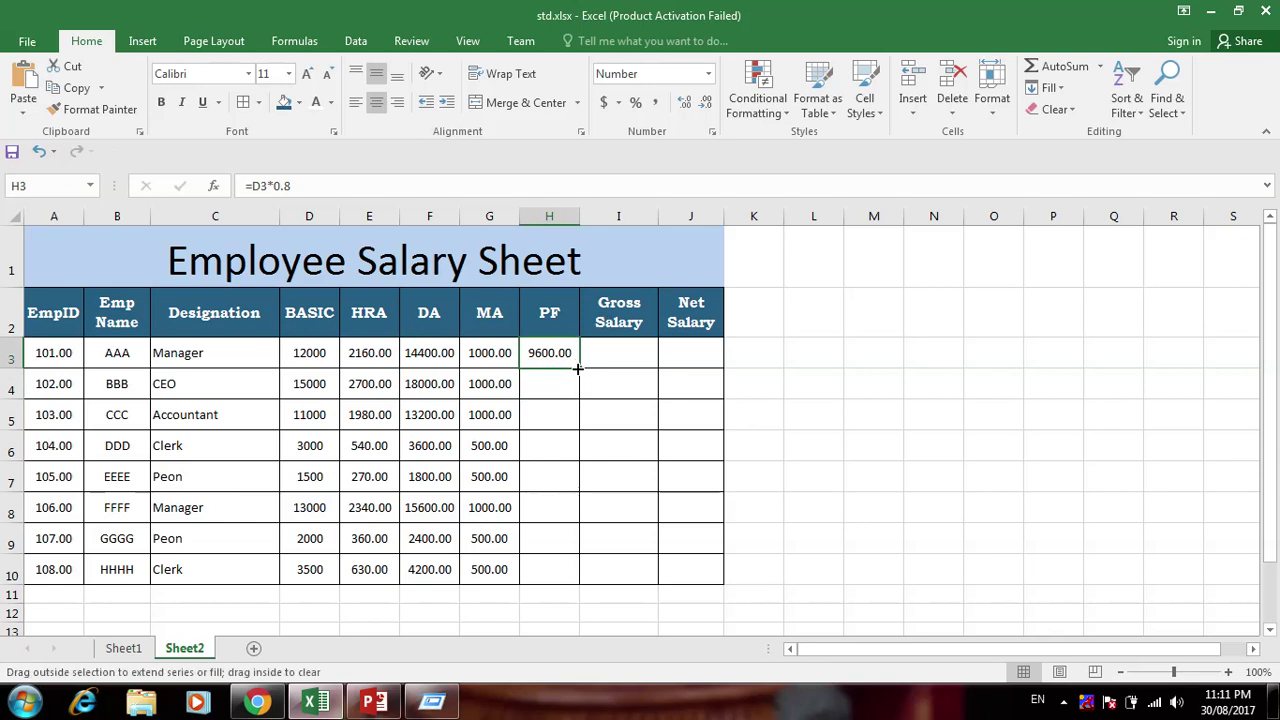
pyautogui.moveTo(577, 368); pyautogui.dragTo(578, 584)
# Enter the Gross Salary formula =E3+F3+G3-H3 in I3 and fill it down to I10
pyautogui.click(614, 354)
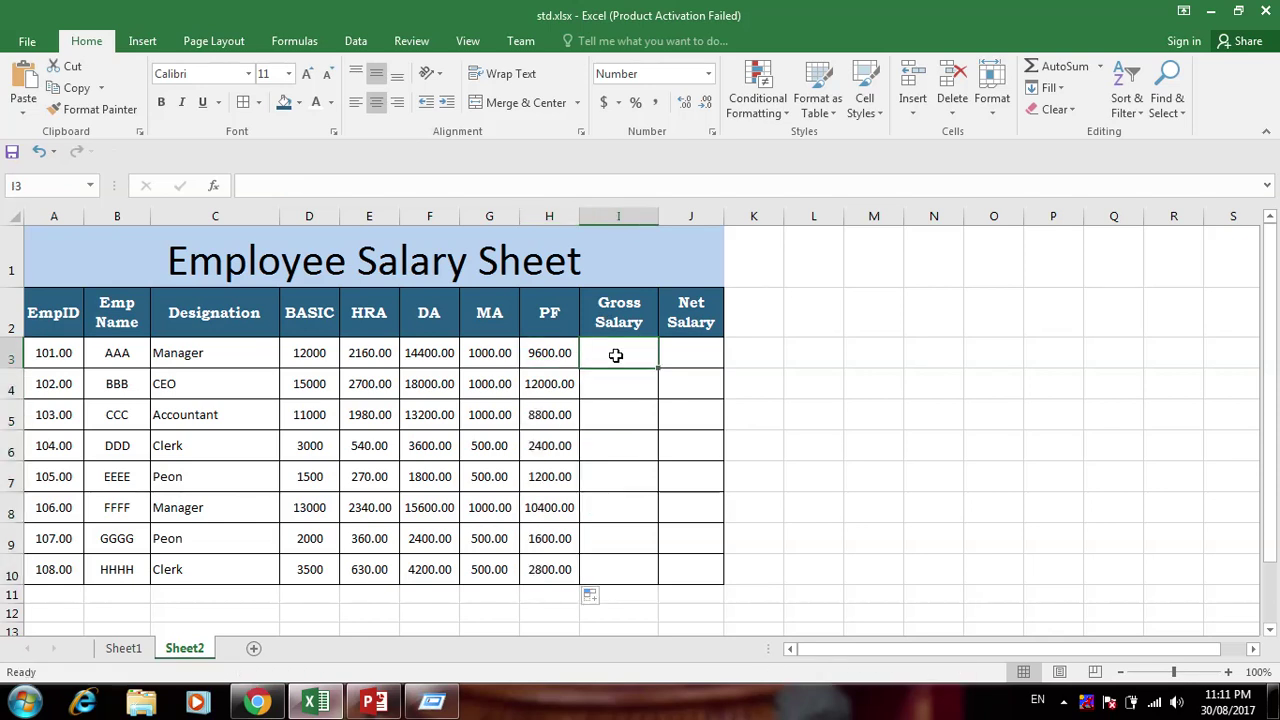
pyautogui.write('=')
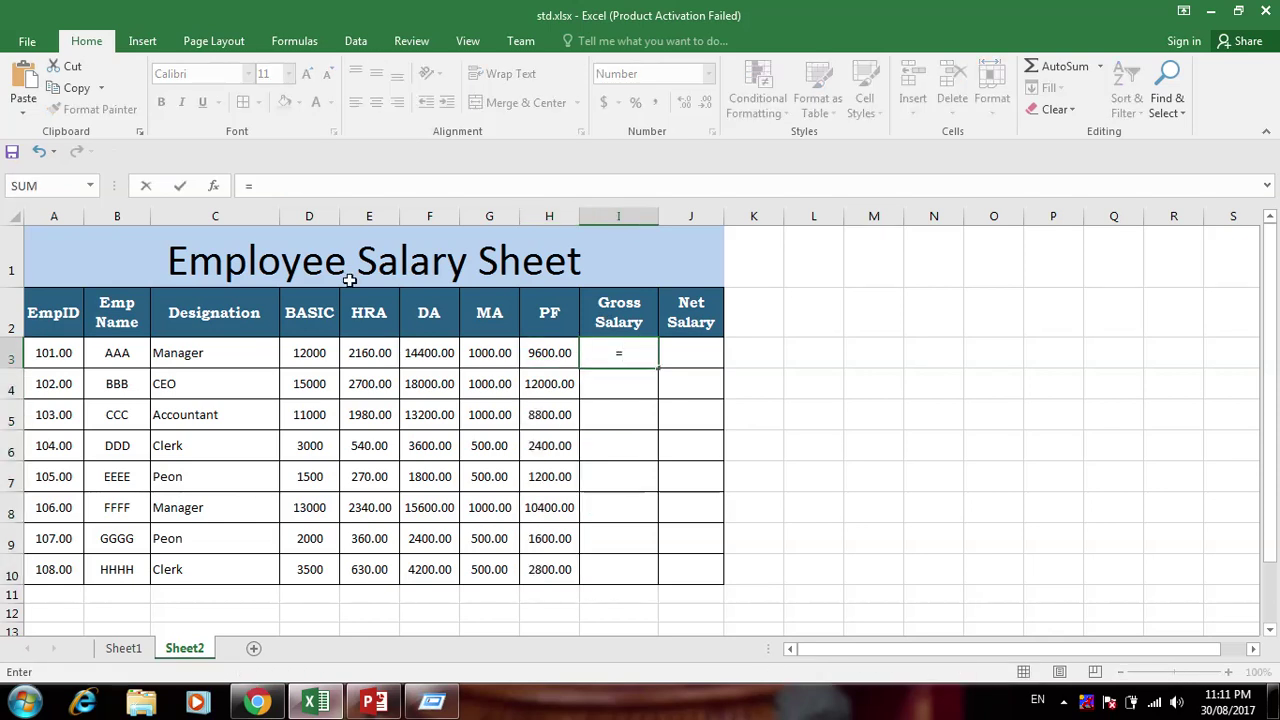
pyautogui.click(381, 353)
pyautogui.write('+')
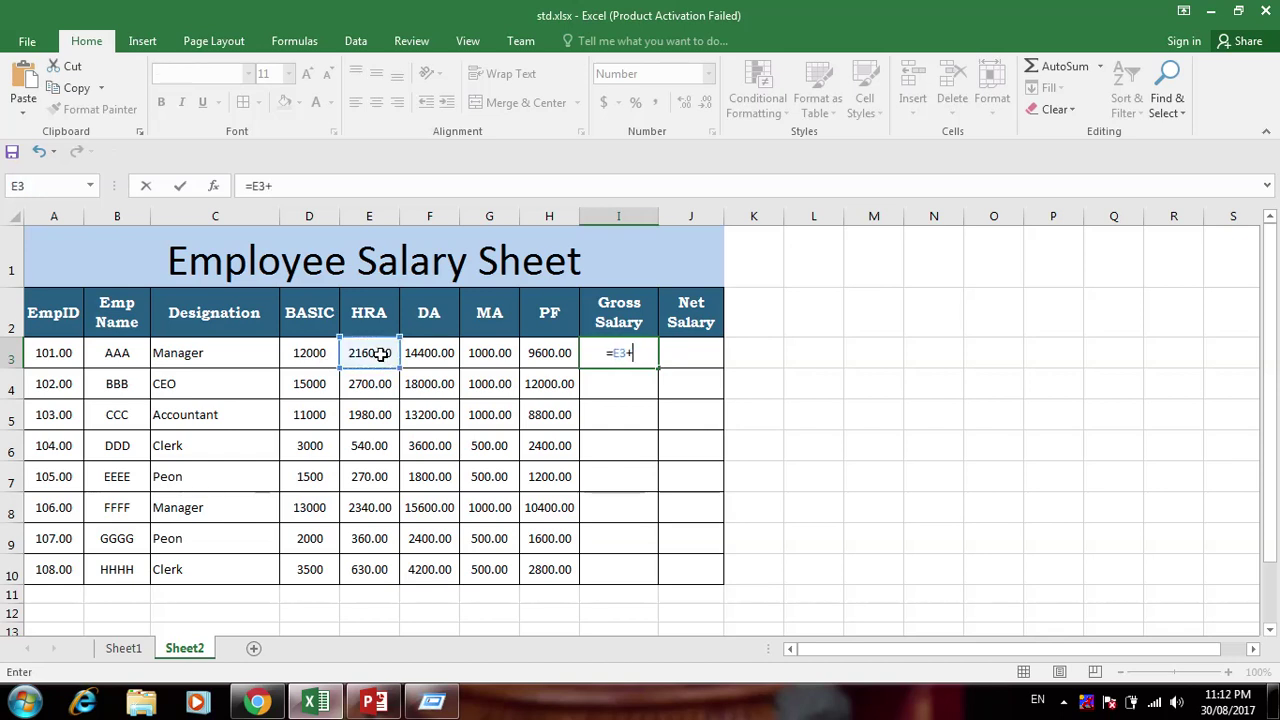
pyautogui.click(425, 362)
pyautogui.write('+')
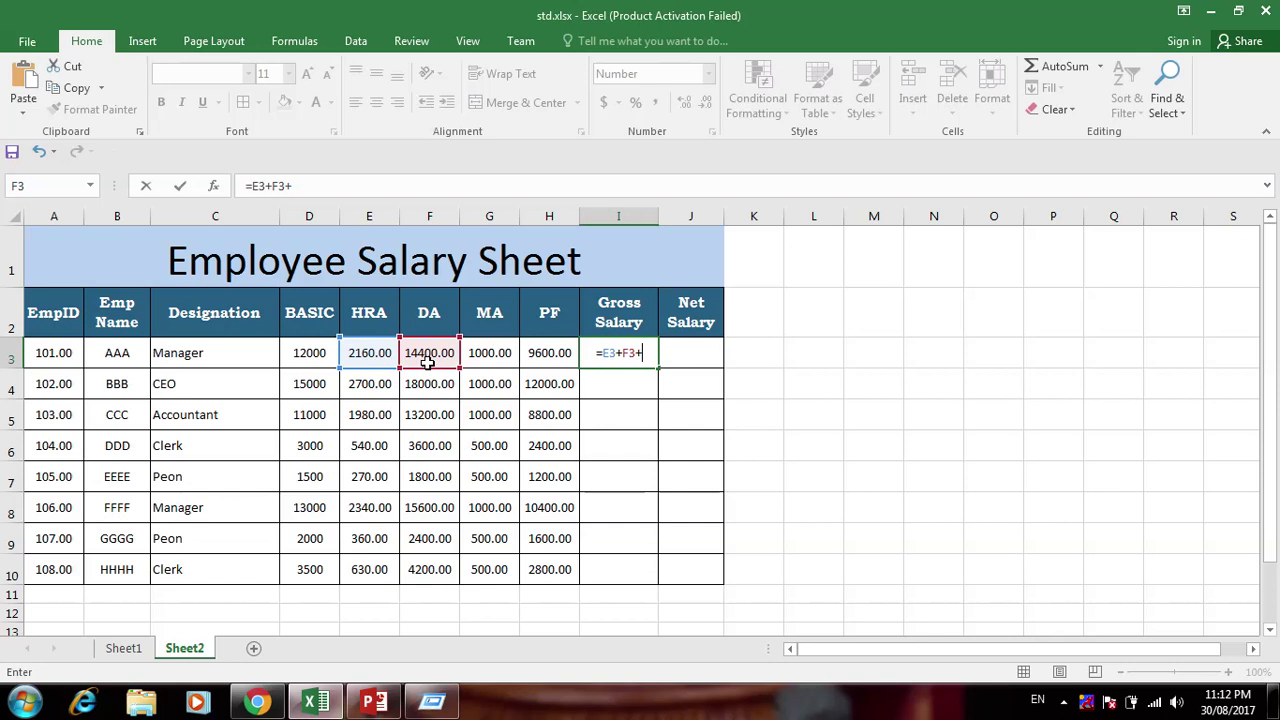
pyautogui.click(481, 362)
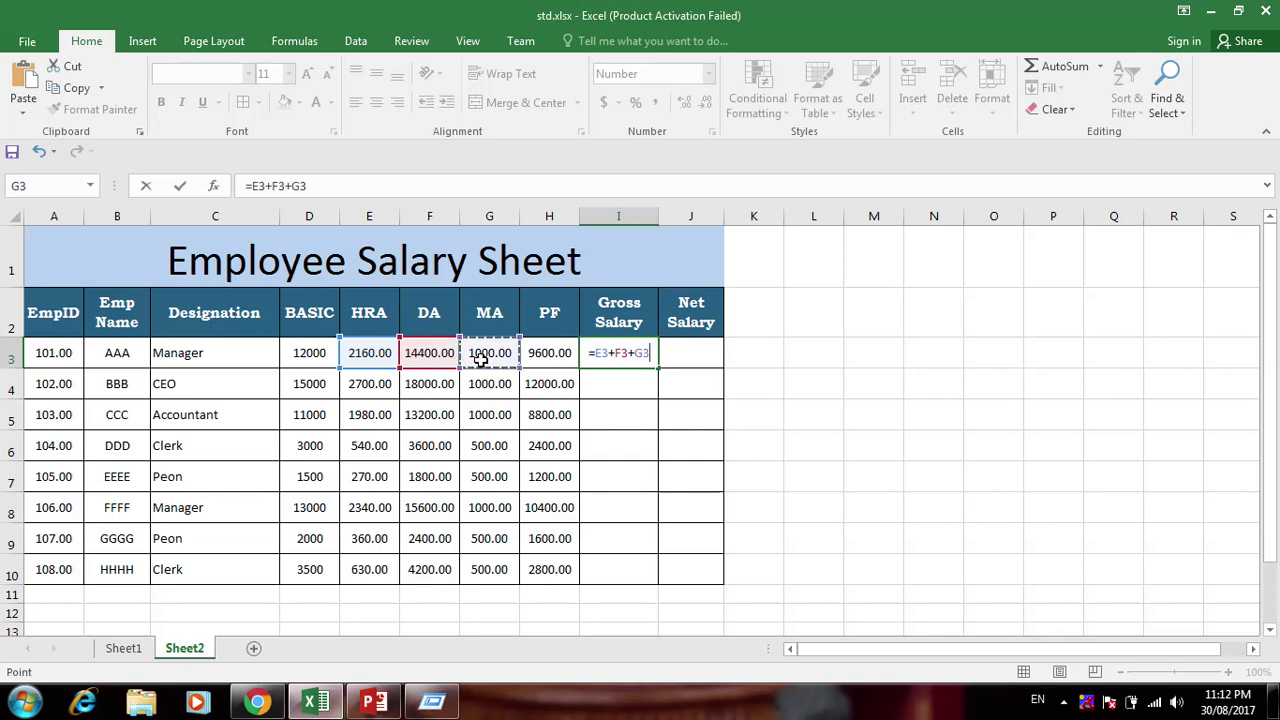
pyautogui.write('-')
pyautogui.click(553, 343)
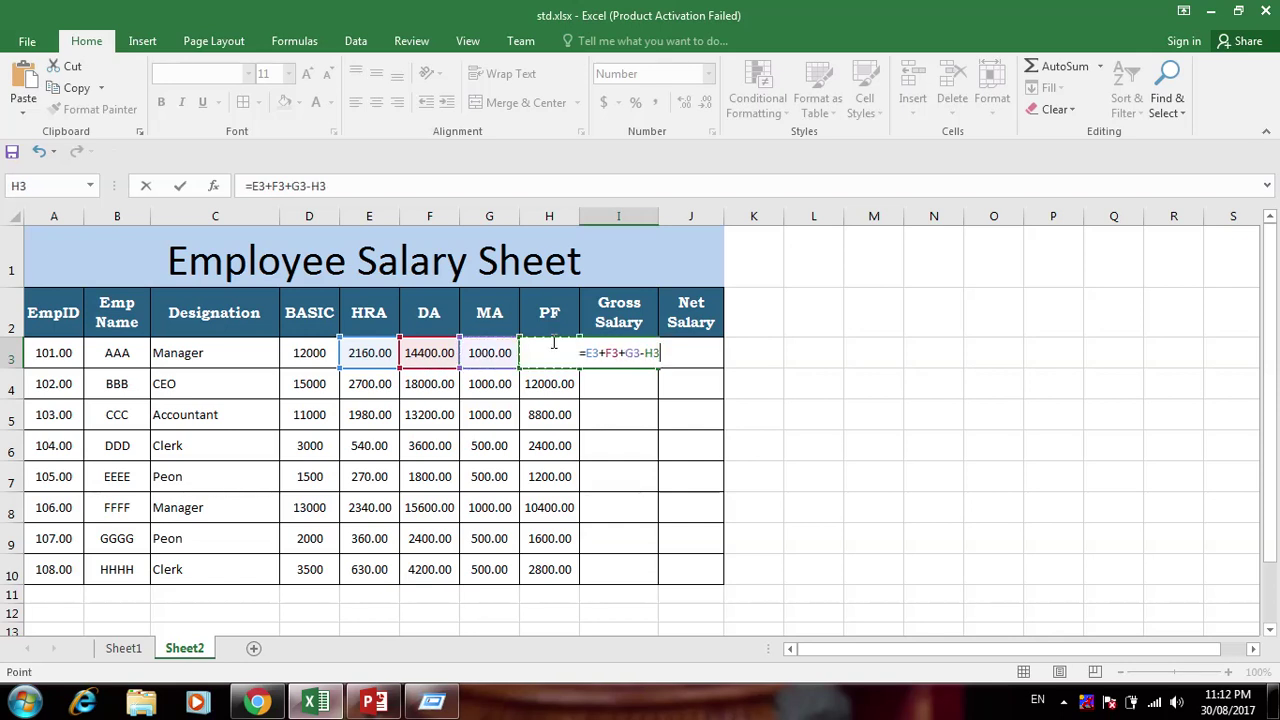
pyautogui.press('Return')
pyautogui.click(645, 353)
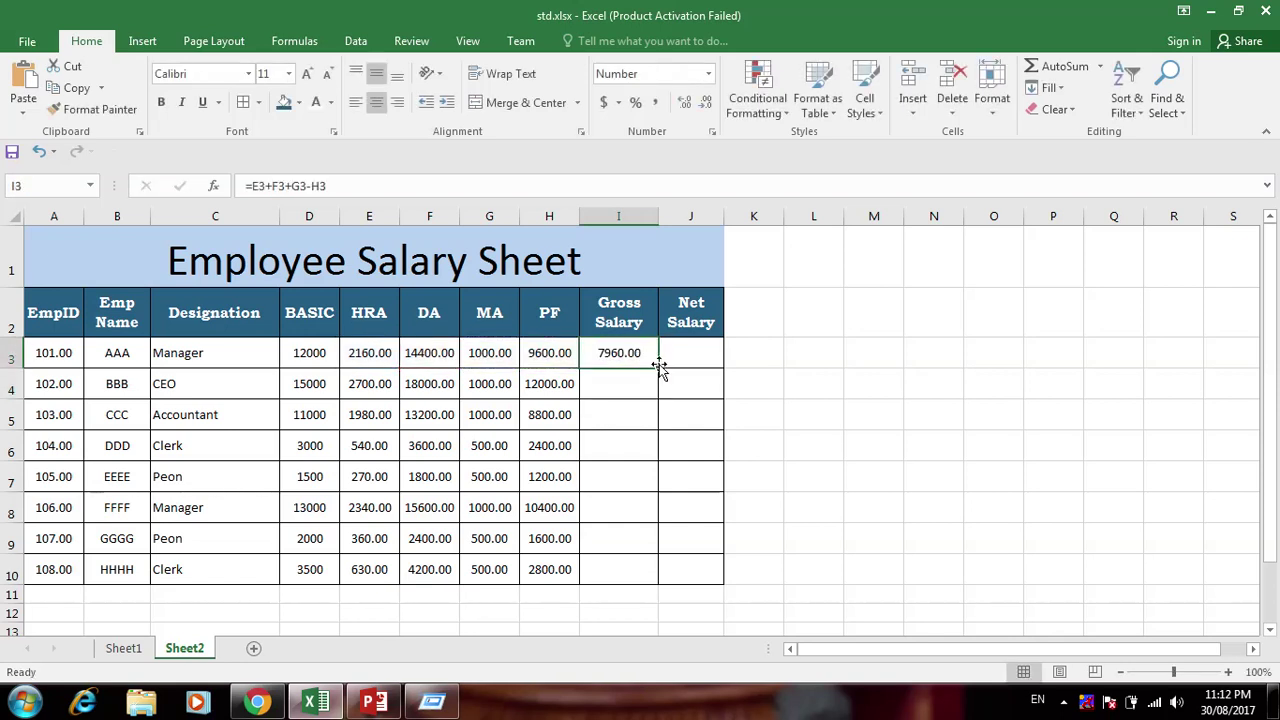
pyautogui.doubleClick(658, 369)
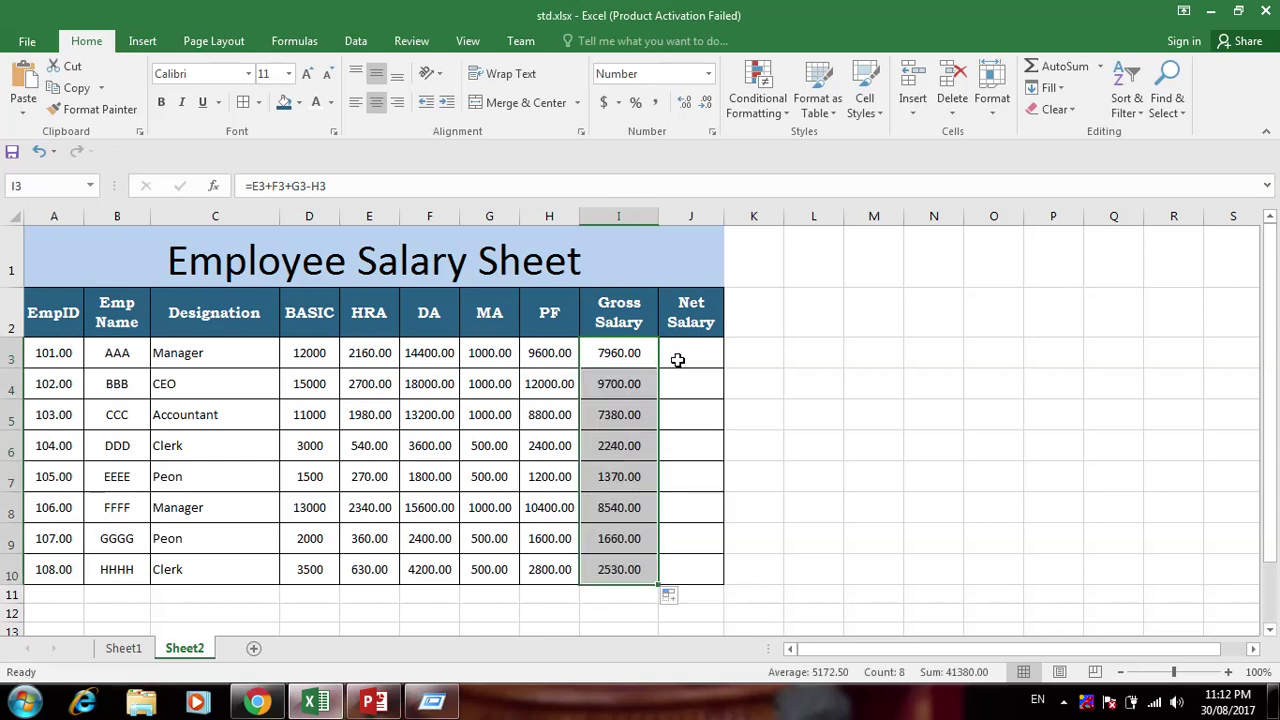
# Enter the Net Salary formula =D3+I3 in J3 and fill it down to J10
pyautogui.click(677, 360)
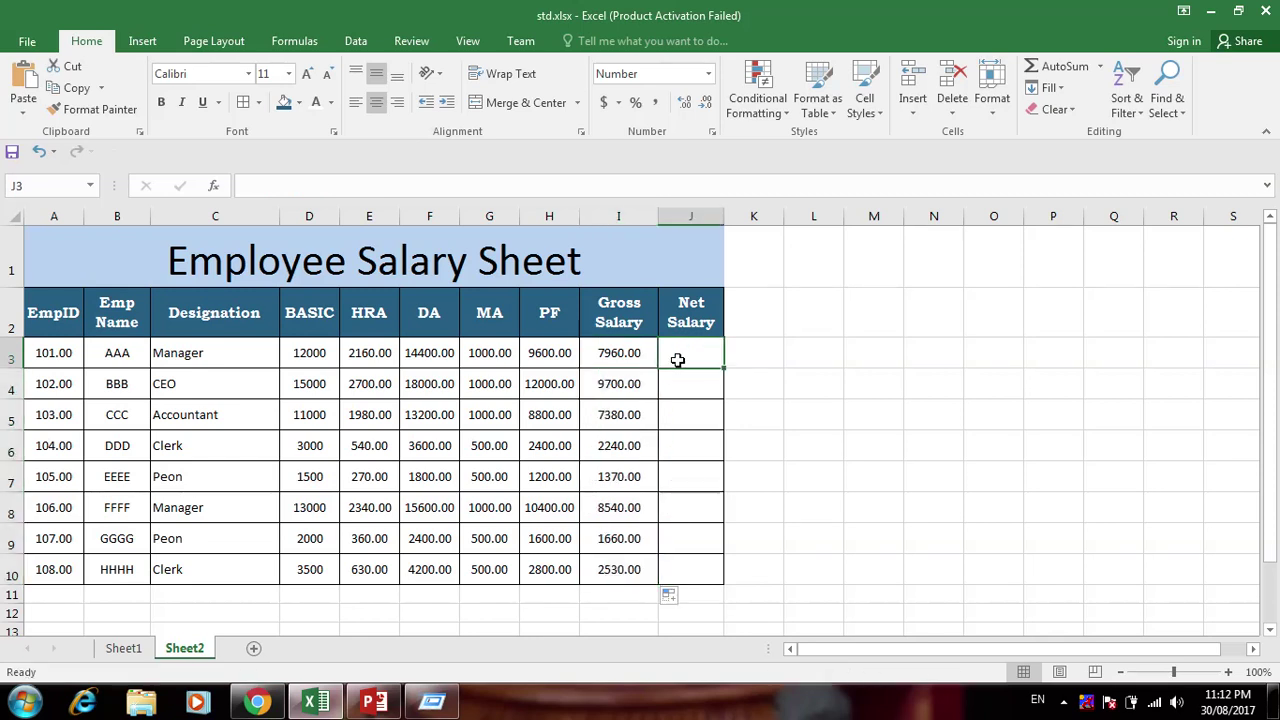
pyautogui.write('=')
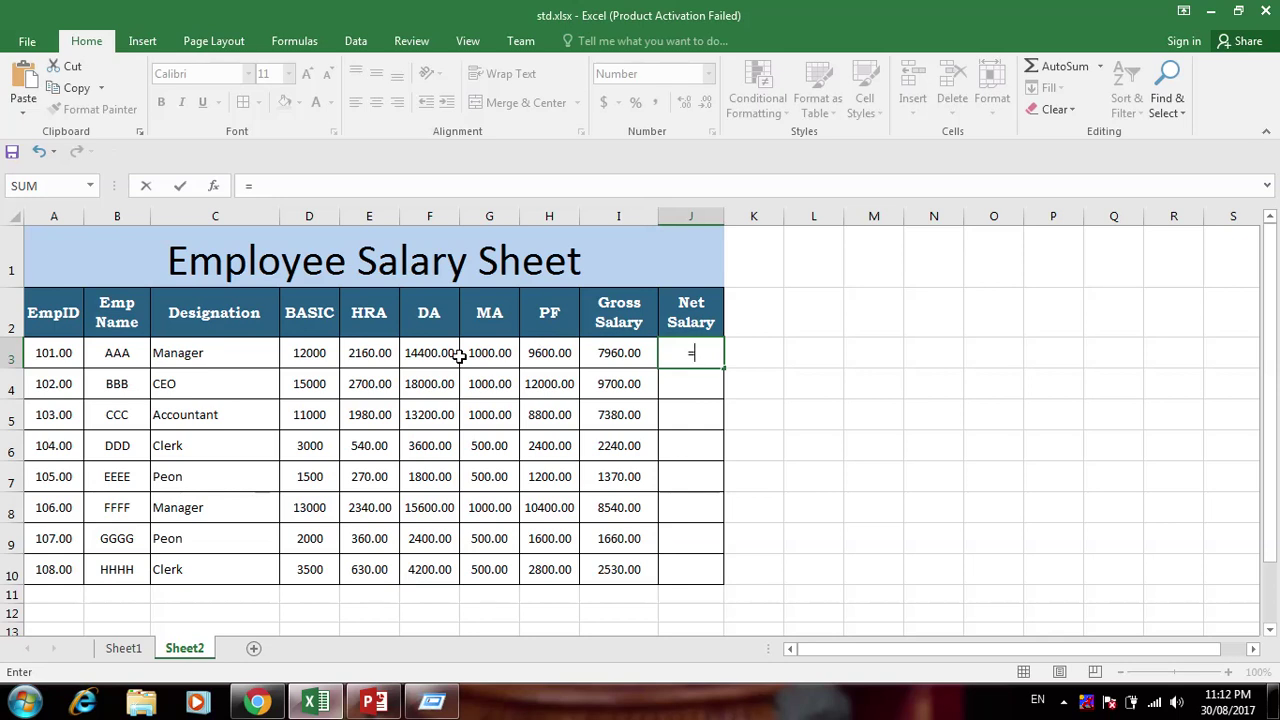
pyautogui.click(316, 353)
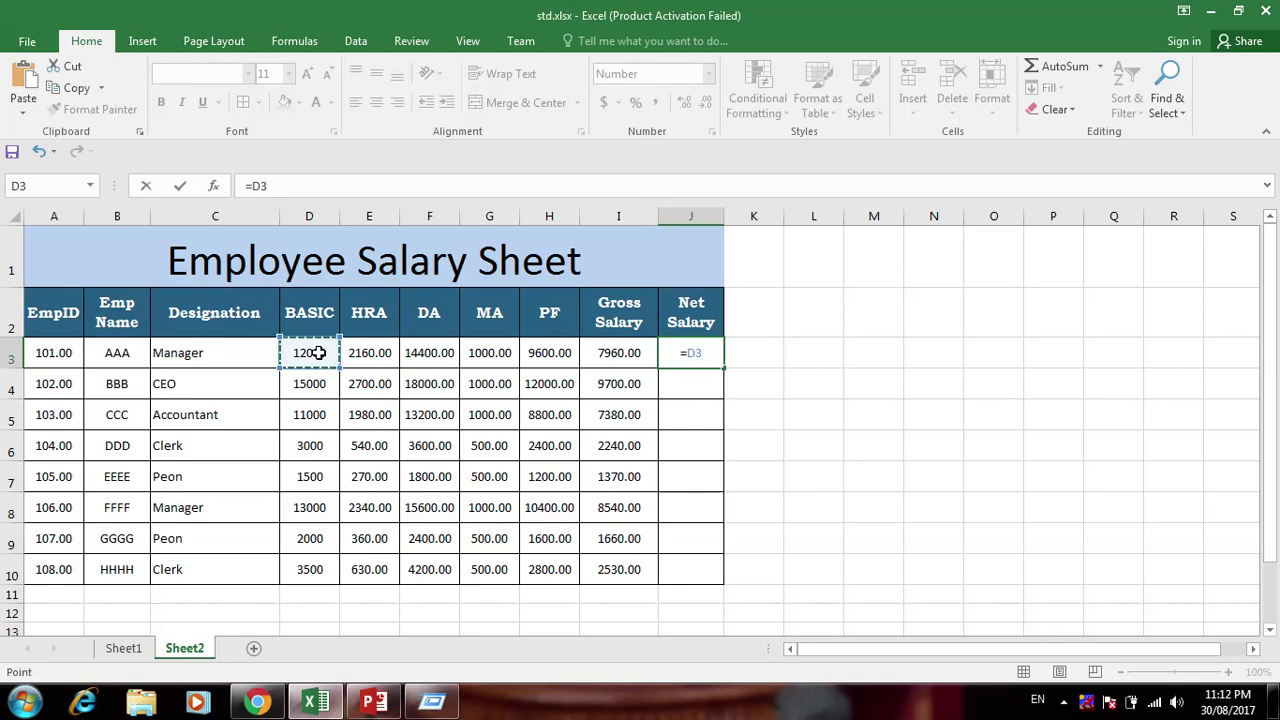
pyautogui.press('Return')
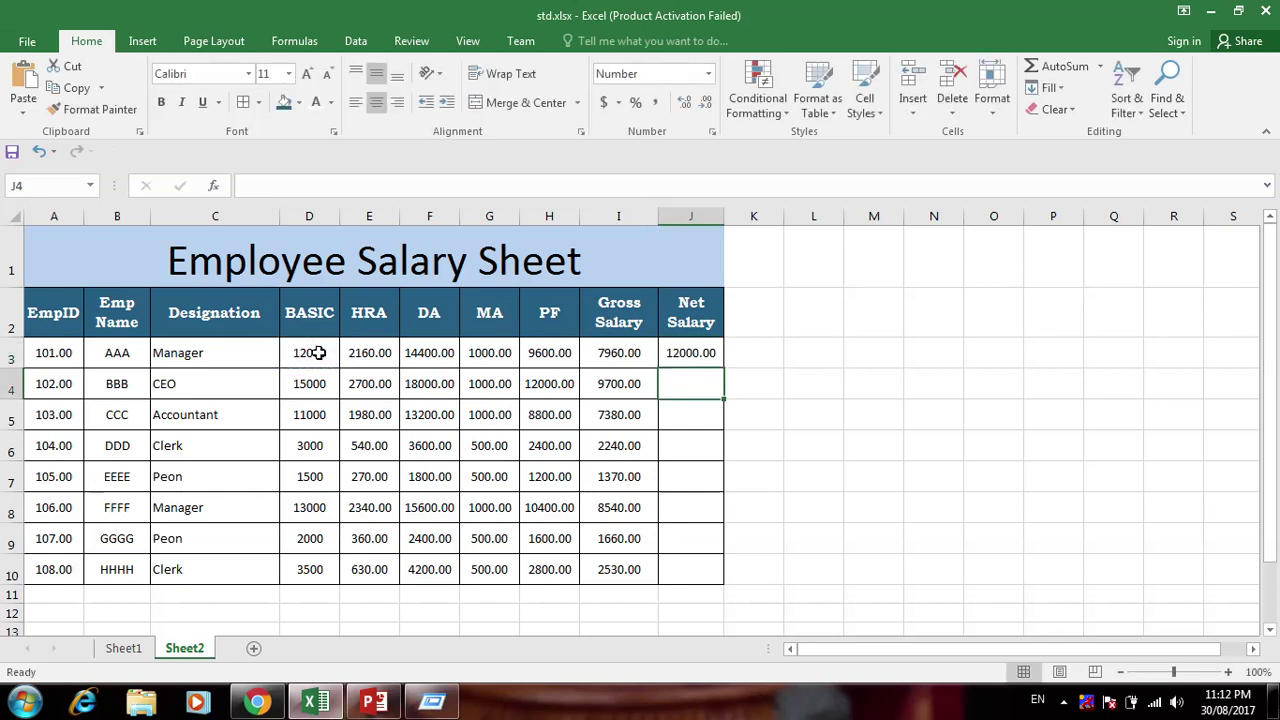
pyautogui.click(668, 350)
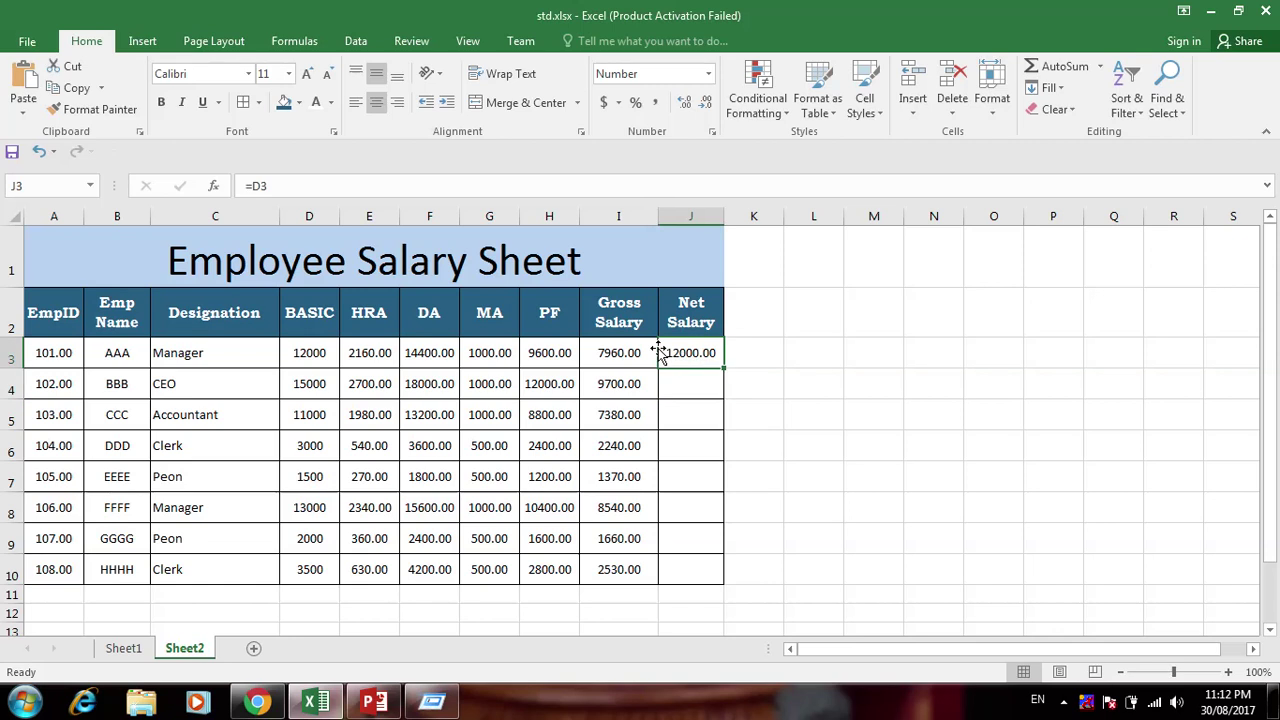
pyautogui.click(479, 190)
pyautogui.write('+')
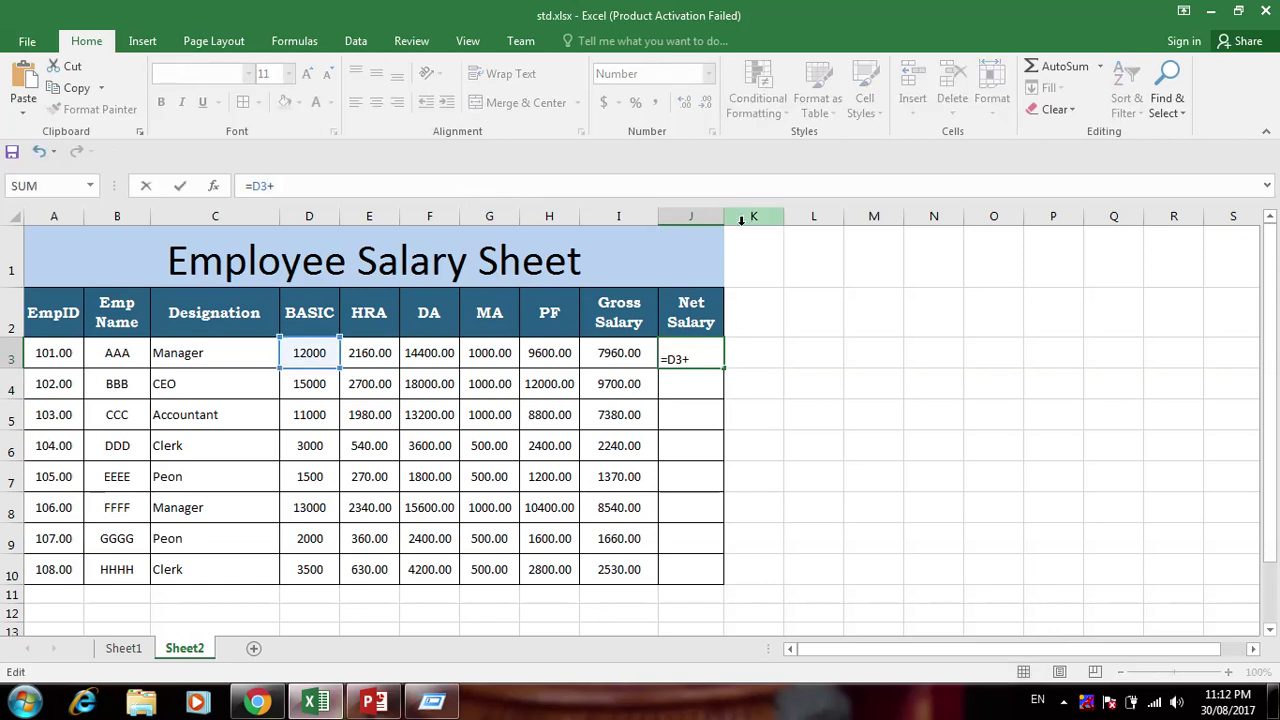
pyautogui.click(626, 355)
pyautogui.press('Return')
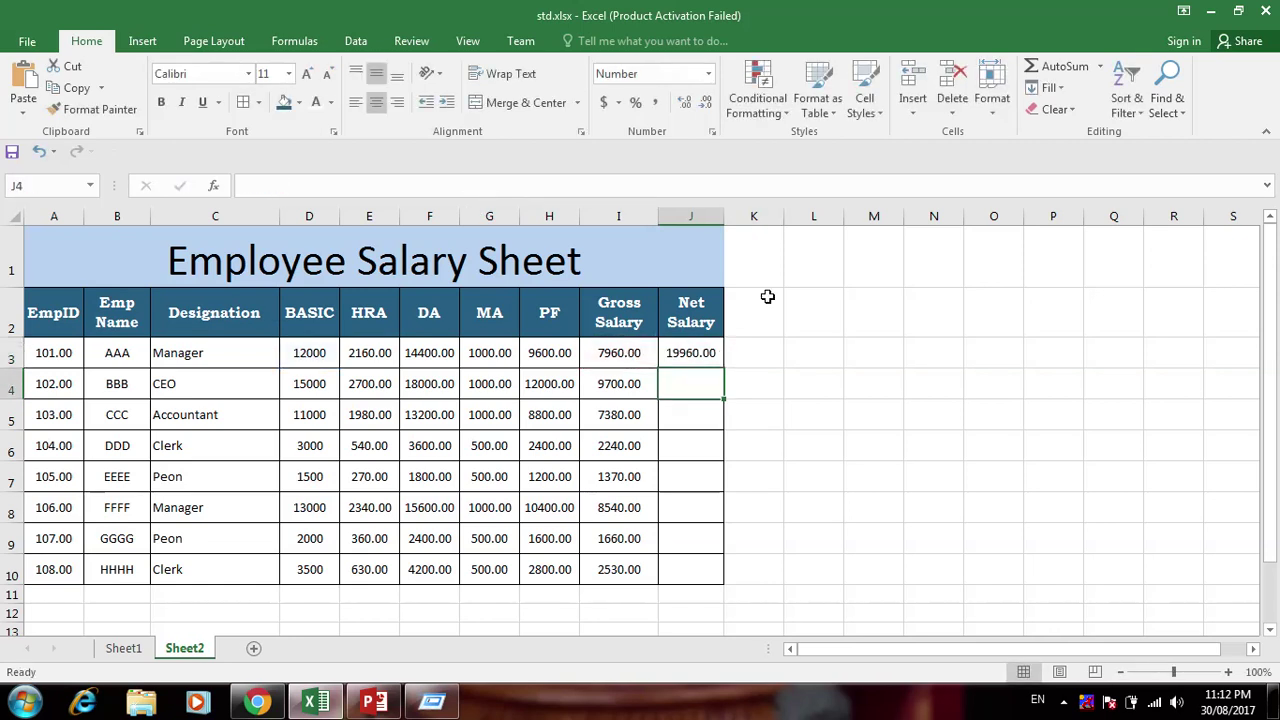
pyautogui.click(722, 349)
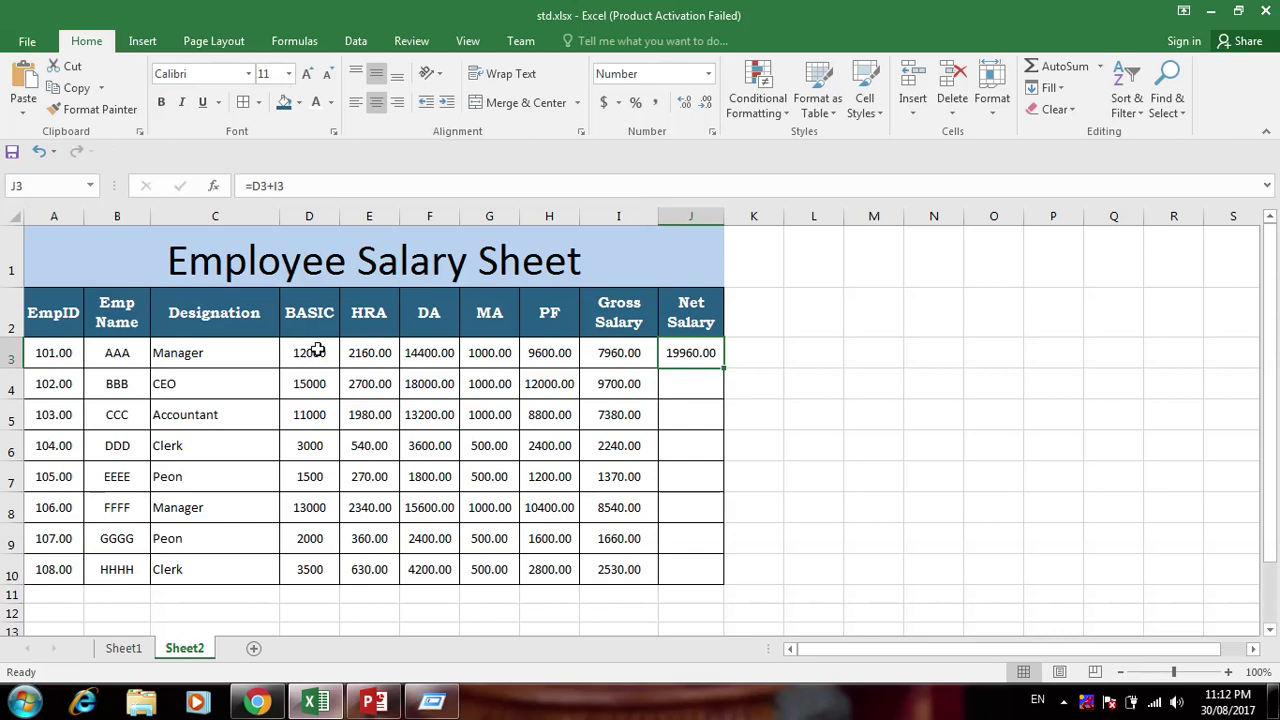
pyautogui.doubleClick(724, 367)
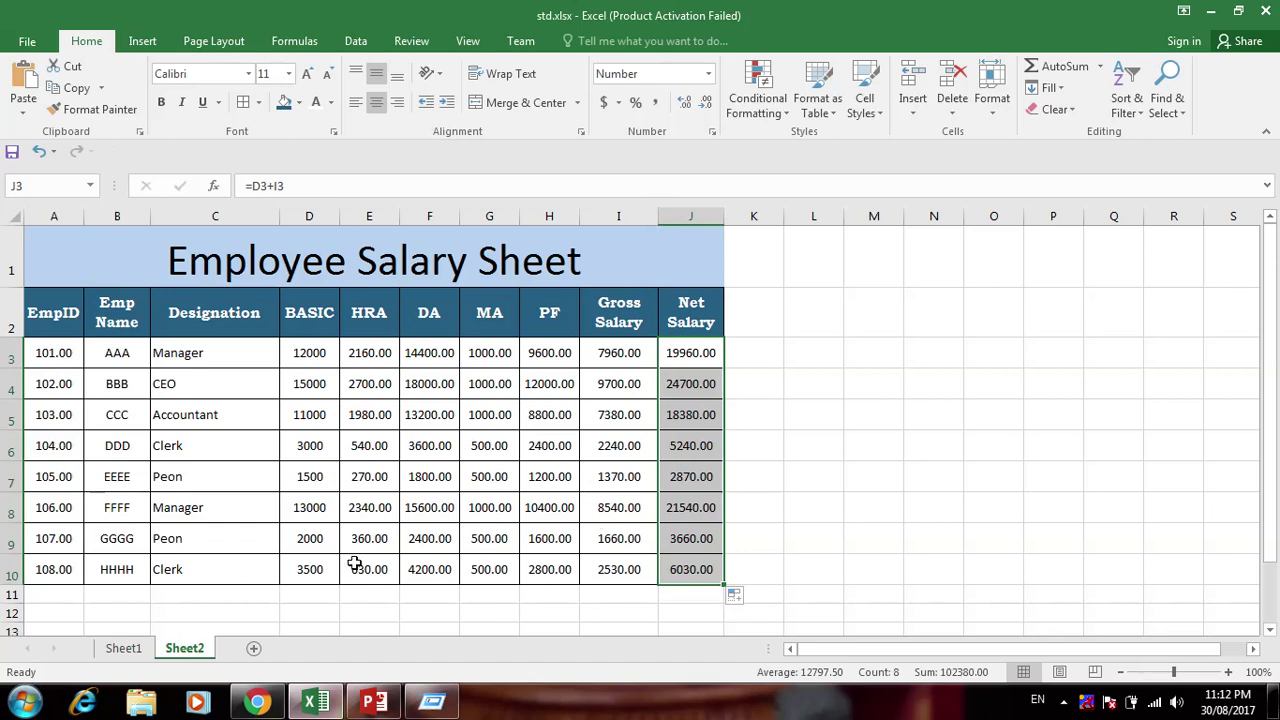
# Enter the labels Maximum, Minimum and Average in cells I11, I12 and I13 below the table
pyautogui.click(604, 596)
pyautogui.write('Maximum')
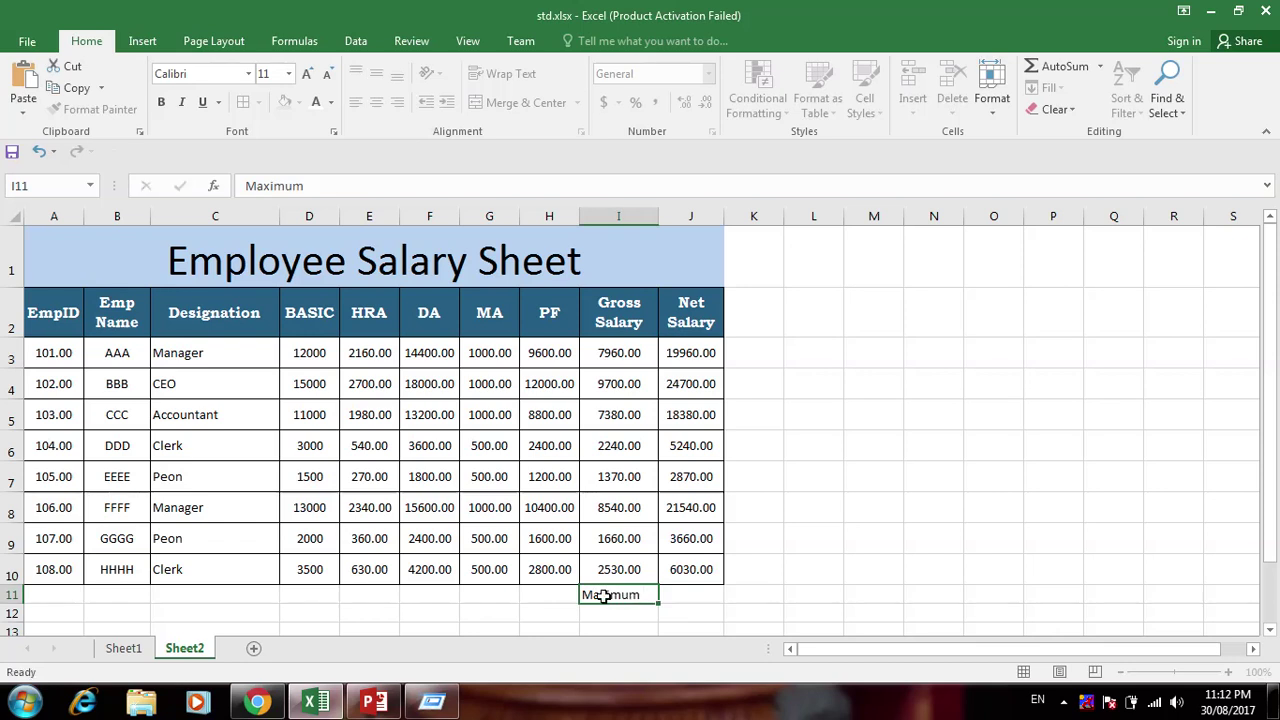
pyautogui.press('Down')
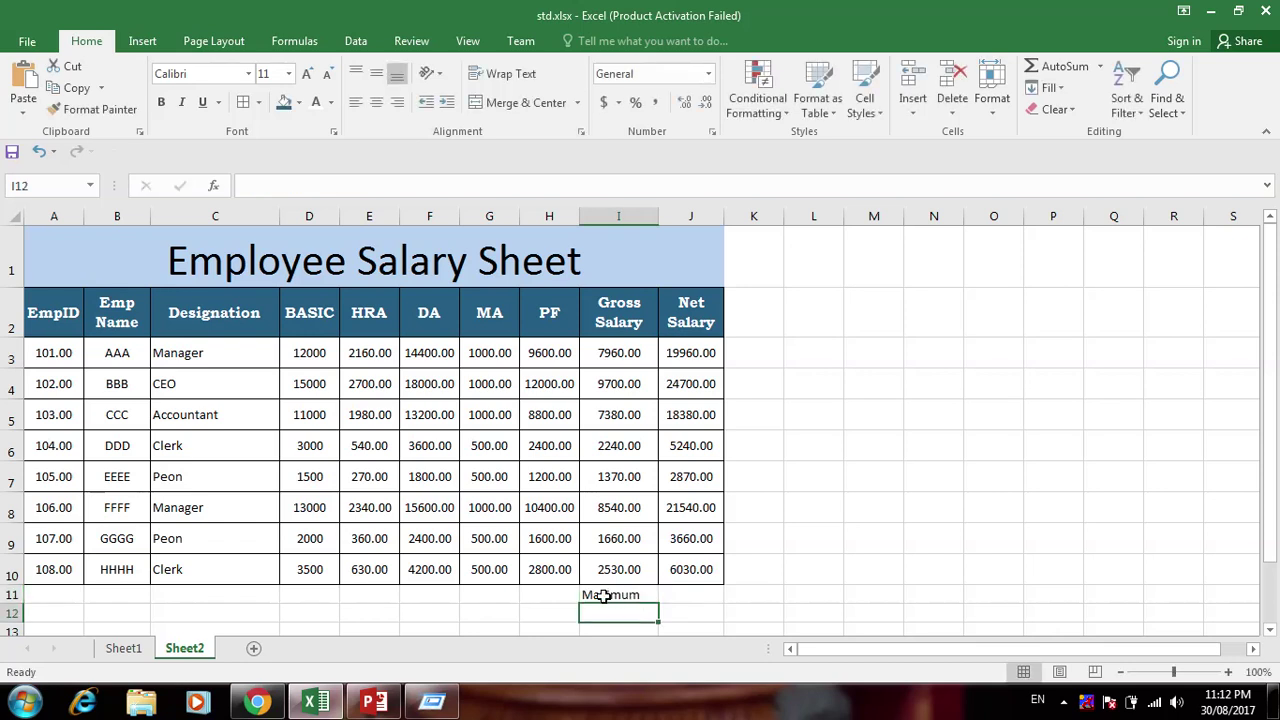
pyautogui.write('Mi')
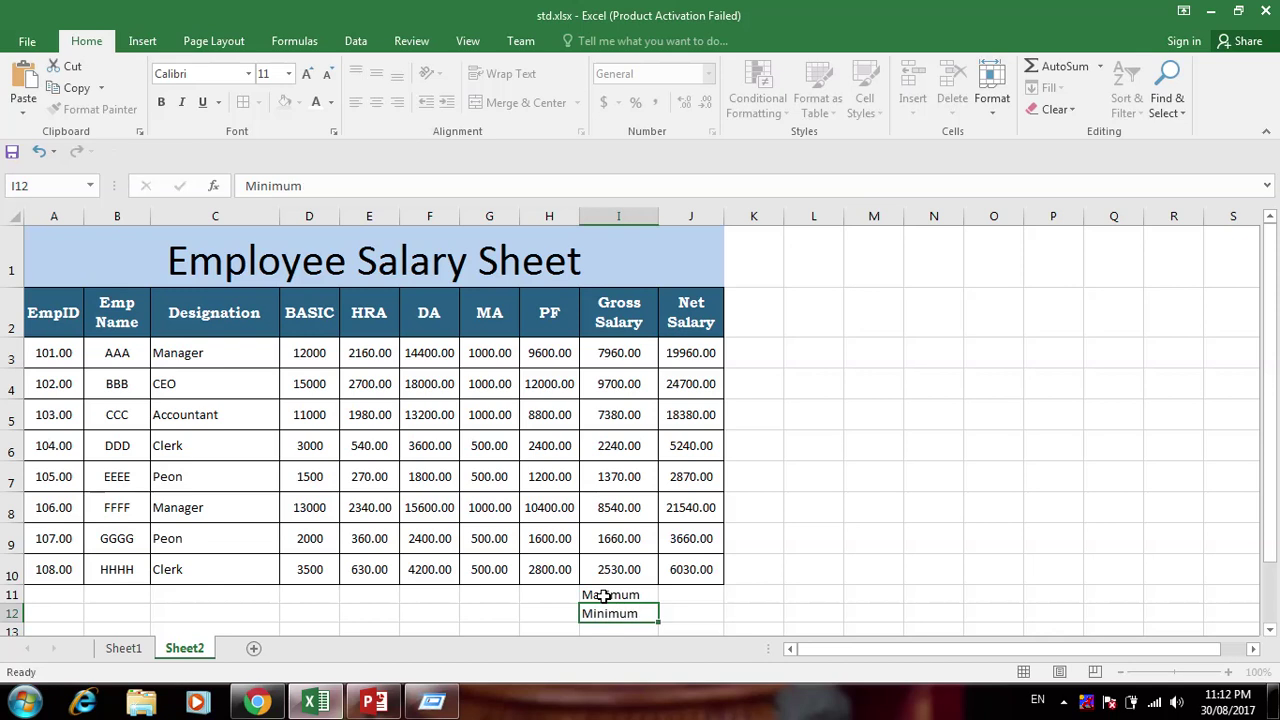
pyautogui.write('nimum')
pyautogui.press('Return')
pyautogui.write('Average')
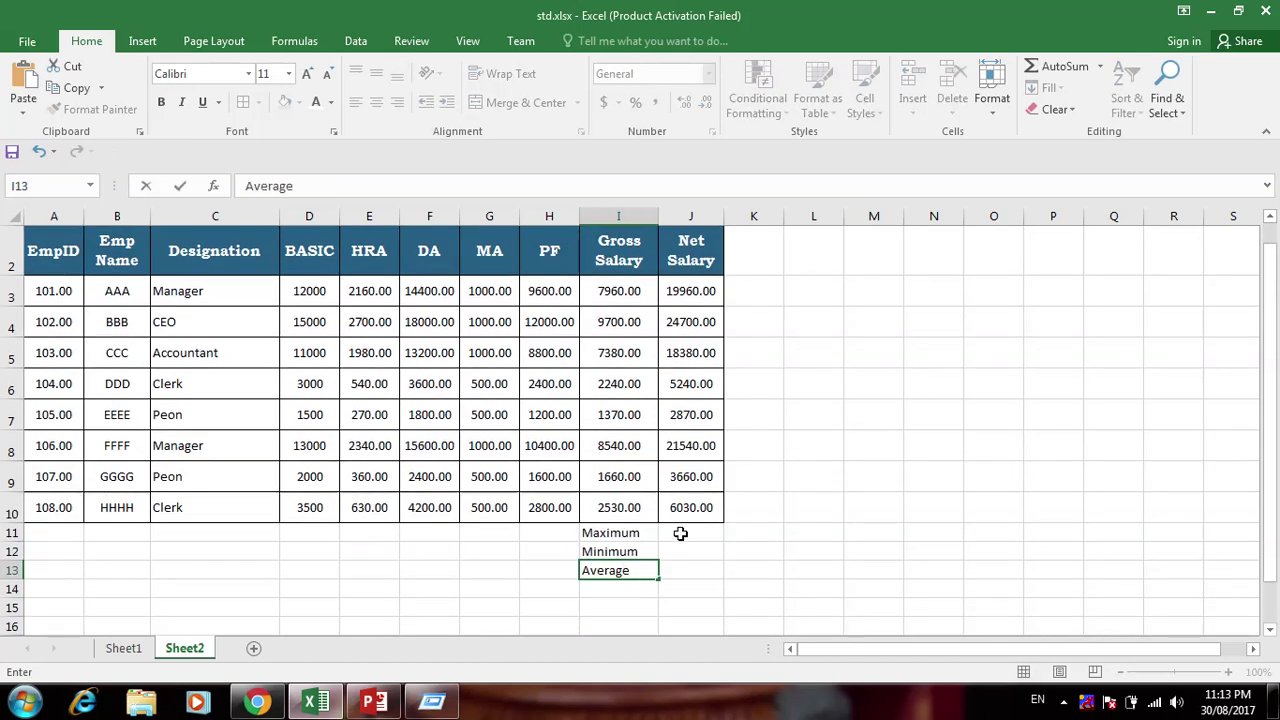
# Calculate the highest net salary in J11 with the MAX function over J3:J10
pyautogui.click(680, 533)
pyautogui.write('=Max(')
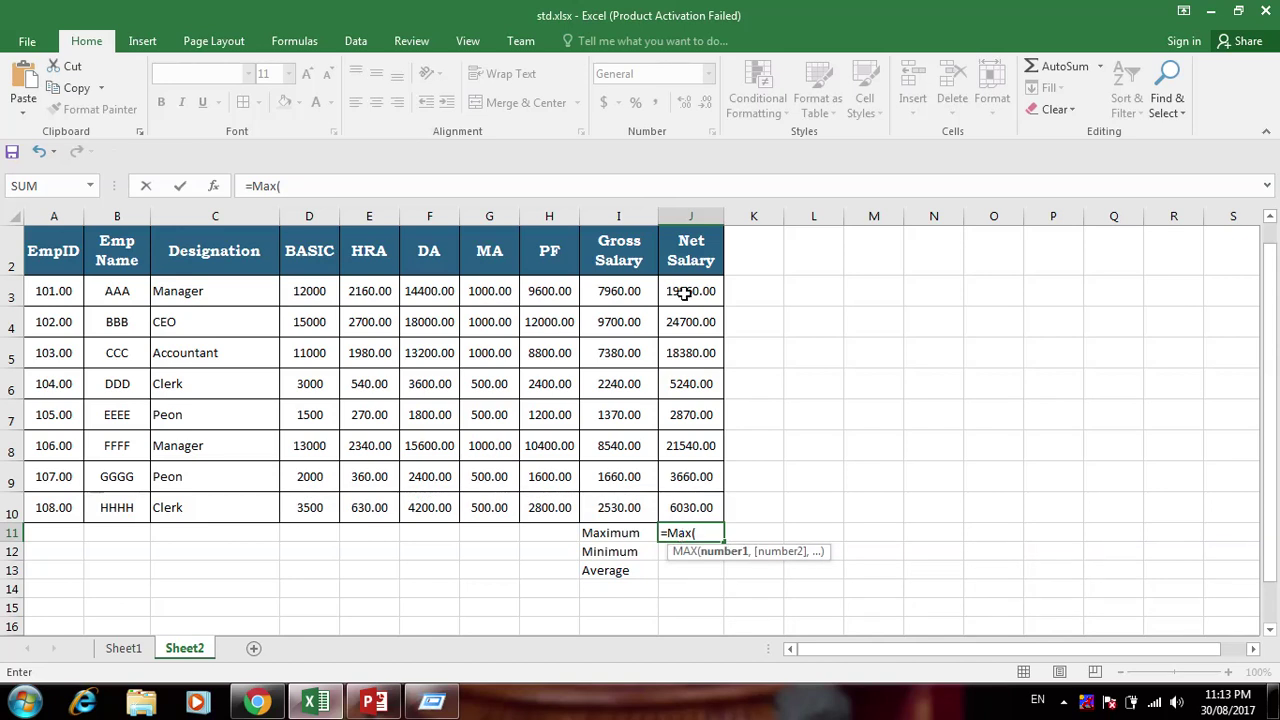
pyautogui.moveTo(684, 292); pyautogui.dragTo(694, 508)
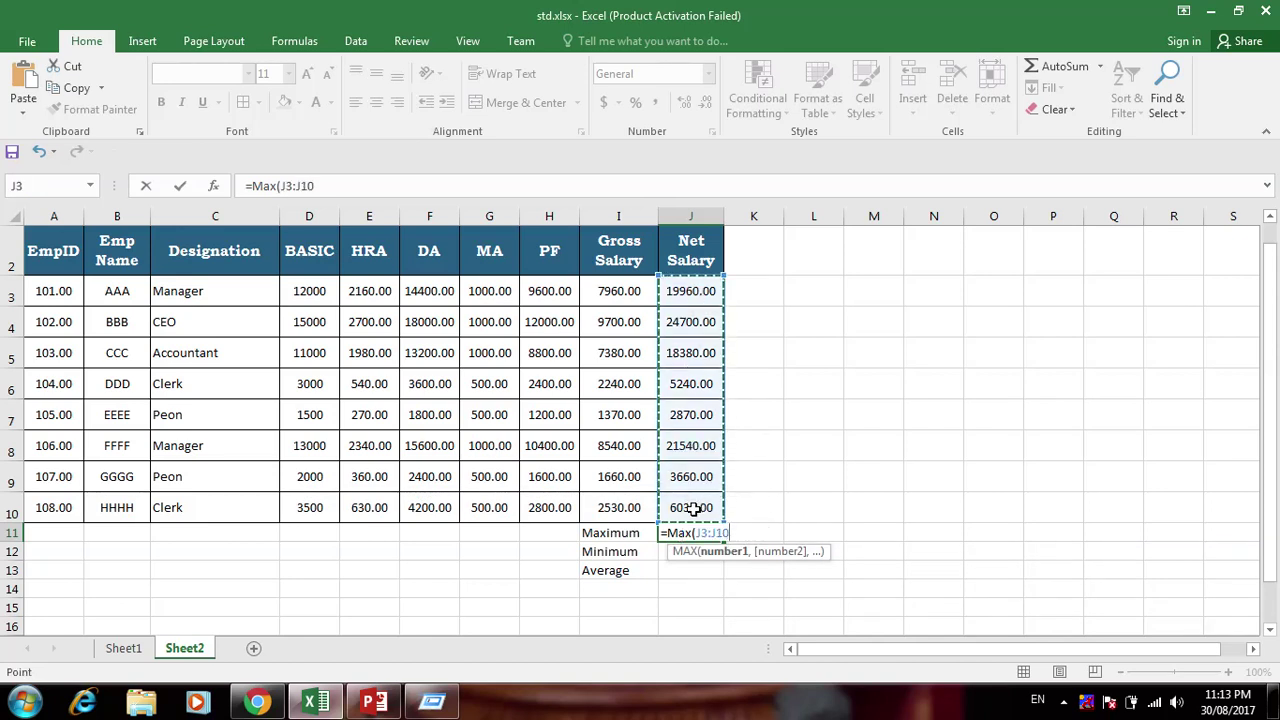
pyautogui.press('Return')
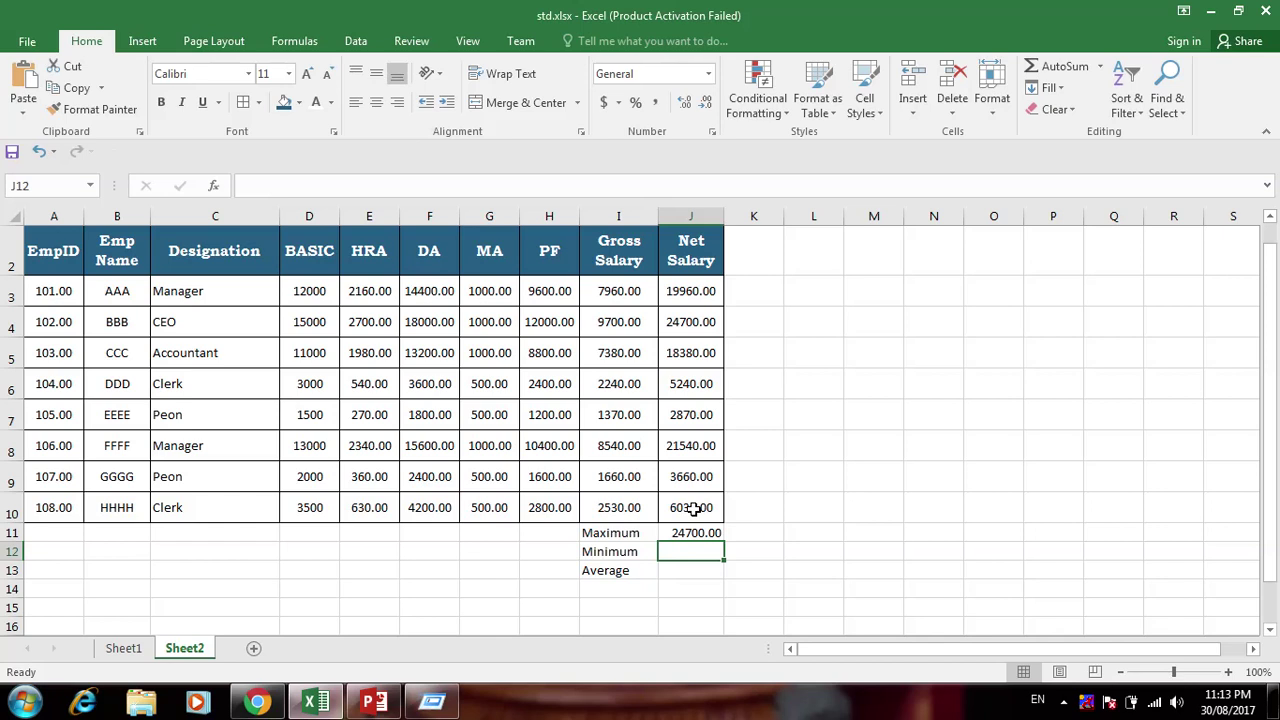
# Calculate the lowest net salary in J12 with the MIN function over J3:J10
pyautogui.write('min(')
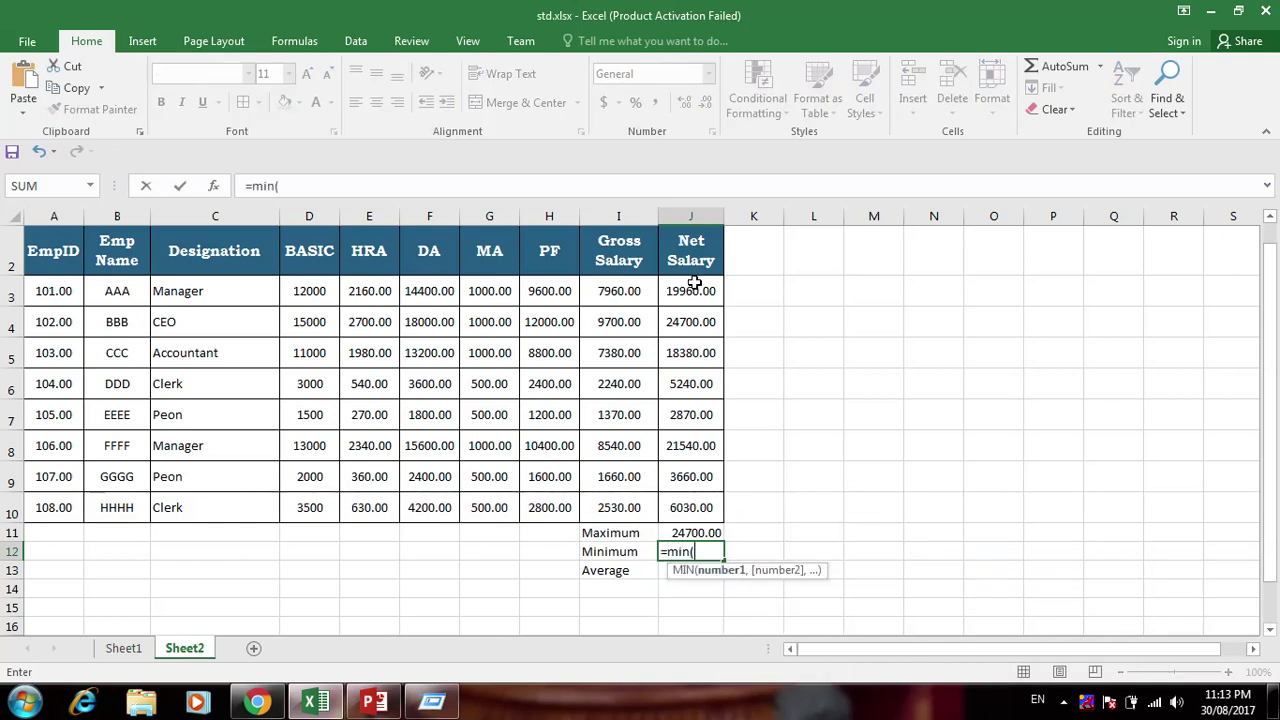
pyautogui.moveTo(694, 288); pyautogui.dragTo(705, 515)
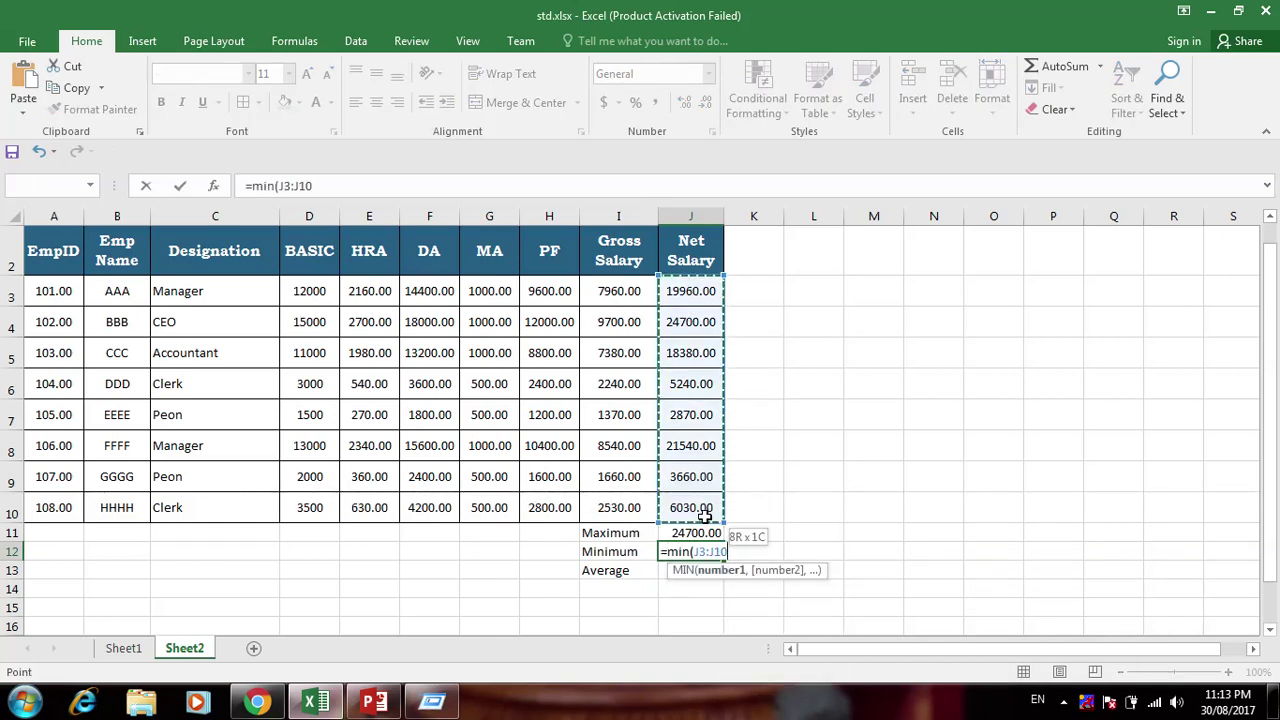
pyautogui.write(')')
pyautogui.press('Return')
# Calculate the average net salary in J13 with the AVERAGE function over J3:J10
pyautogui.write('=')
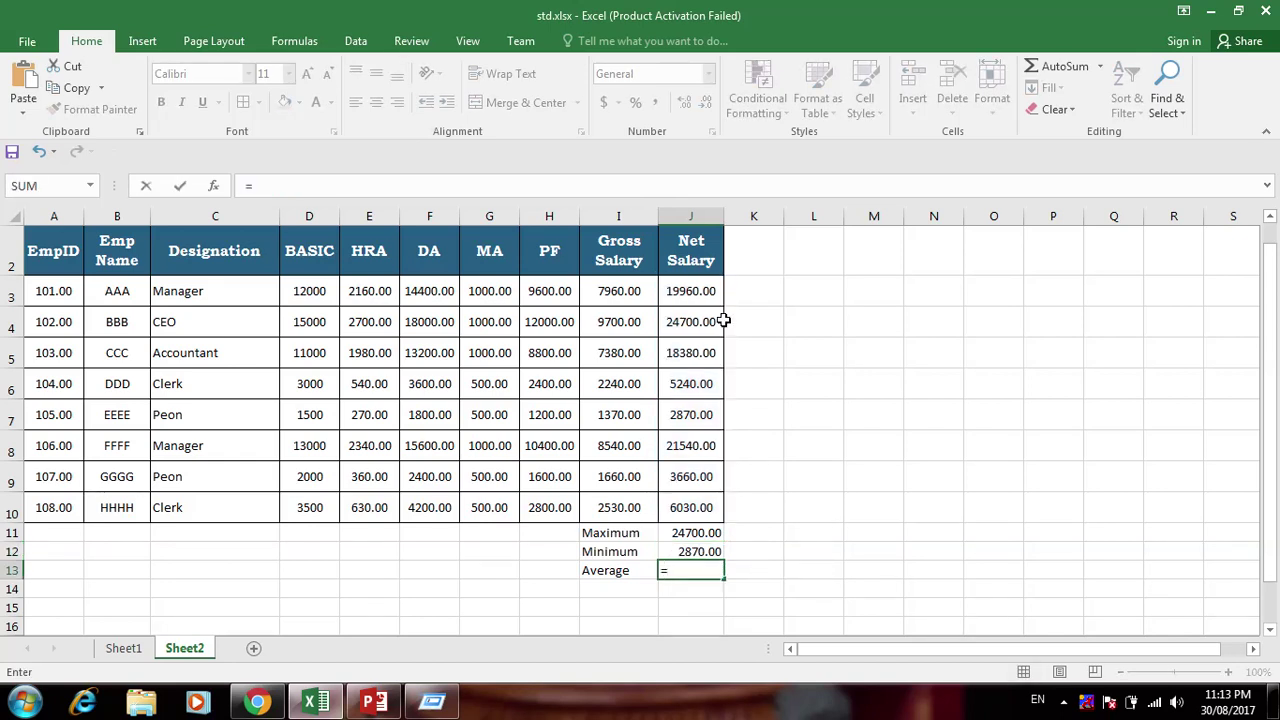
pyautogui.write('aver')
pyautogui.press('Tab')
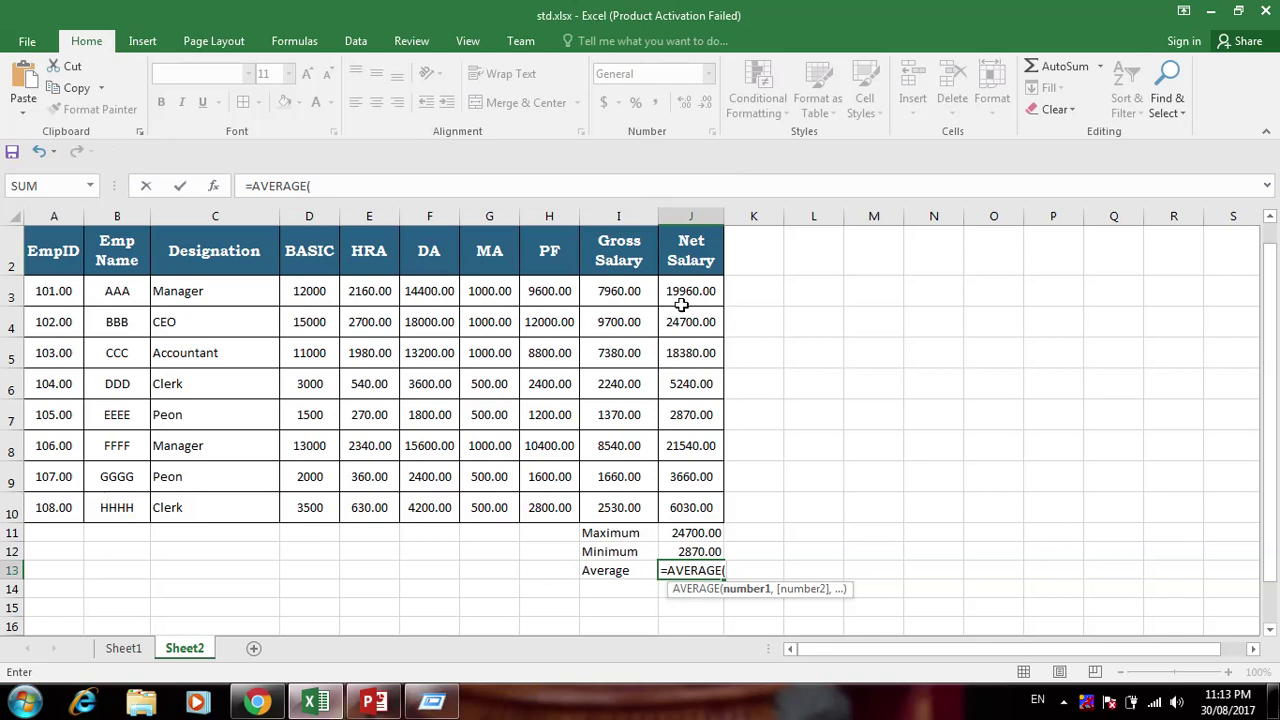
pyautogui.moveTo(686, 292); pyautogui.dragTo(690, 514)
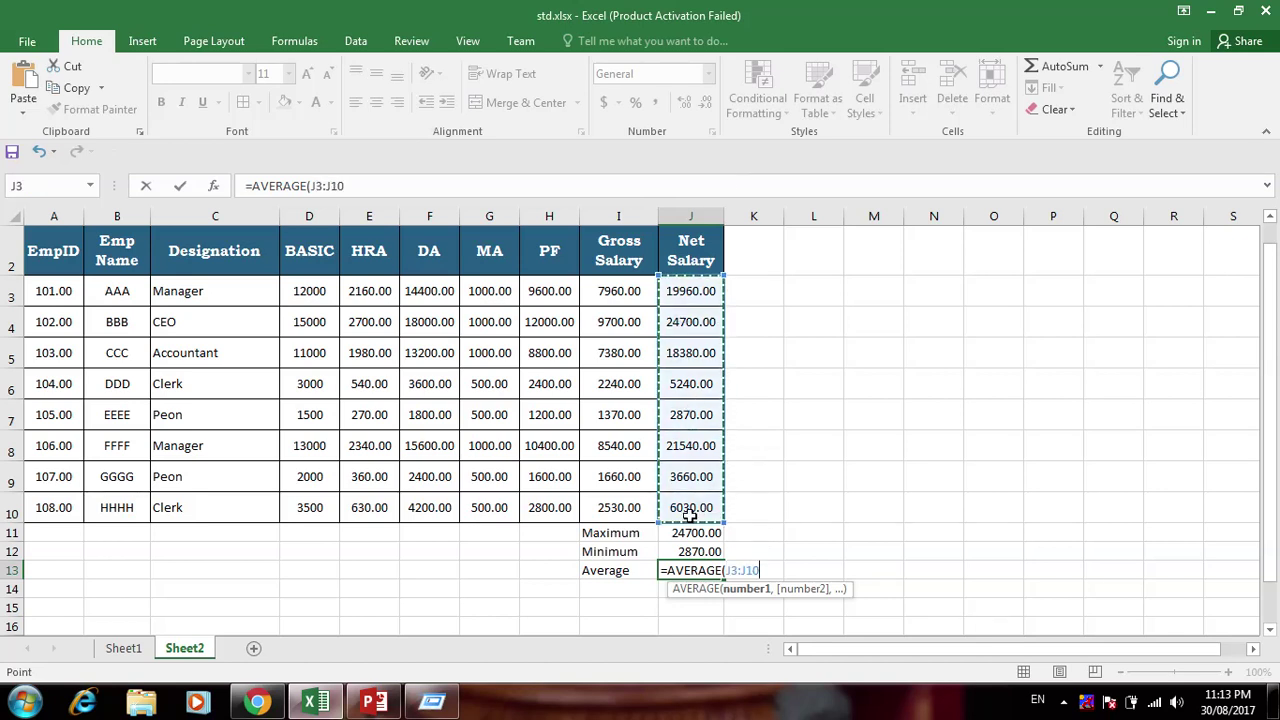
pyautogui.write(')')
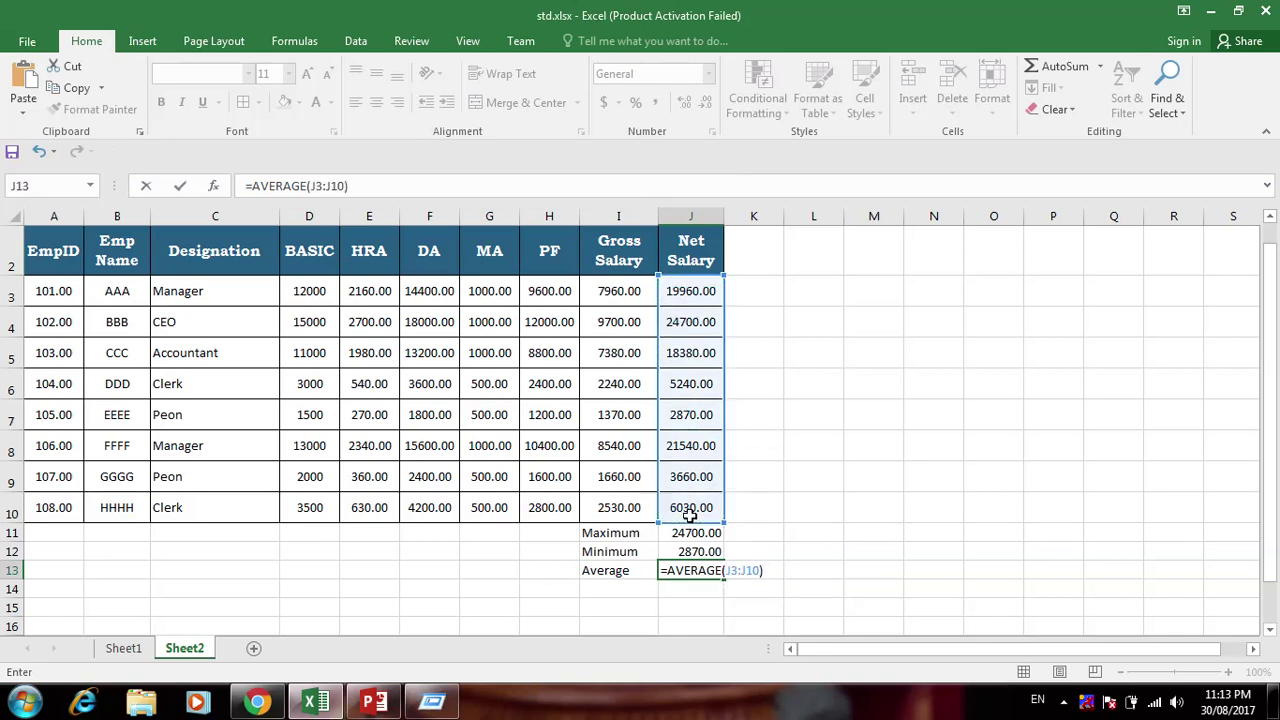
pyautogui.press('Return')
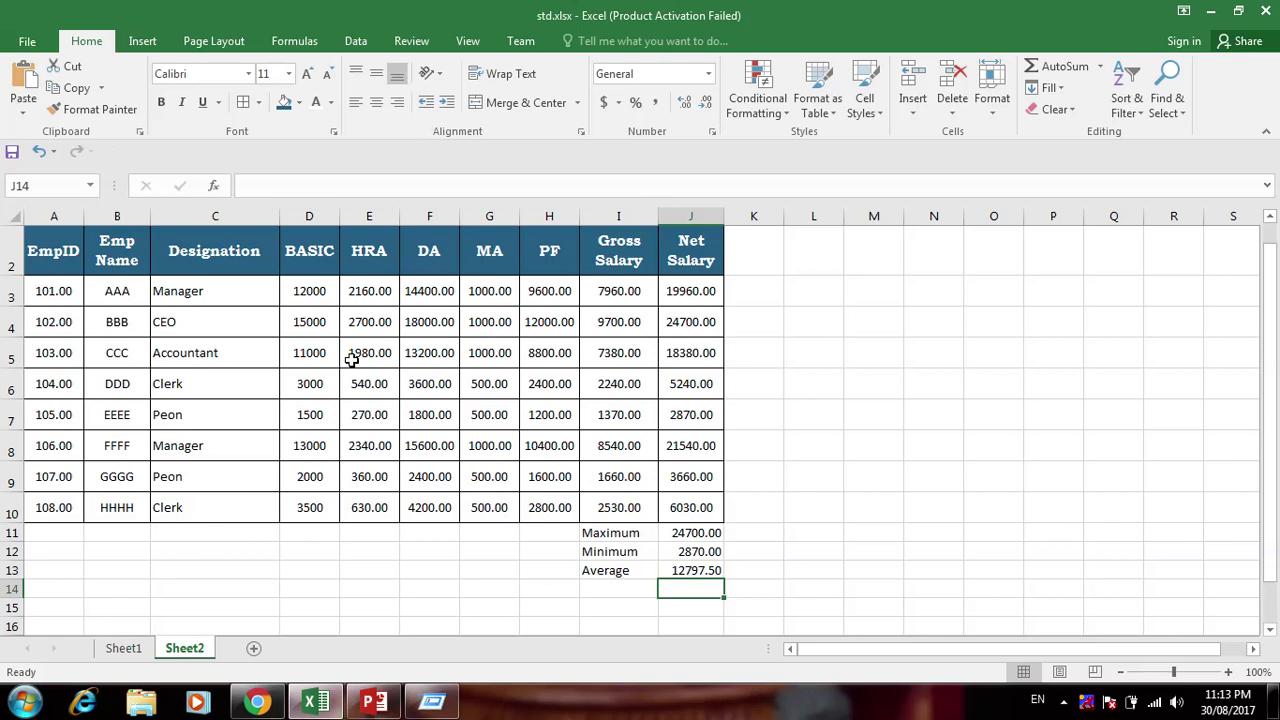
pyautogui.moveTo(1270, 365); pyautogui.dragTo(1270, 354)
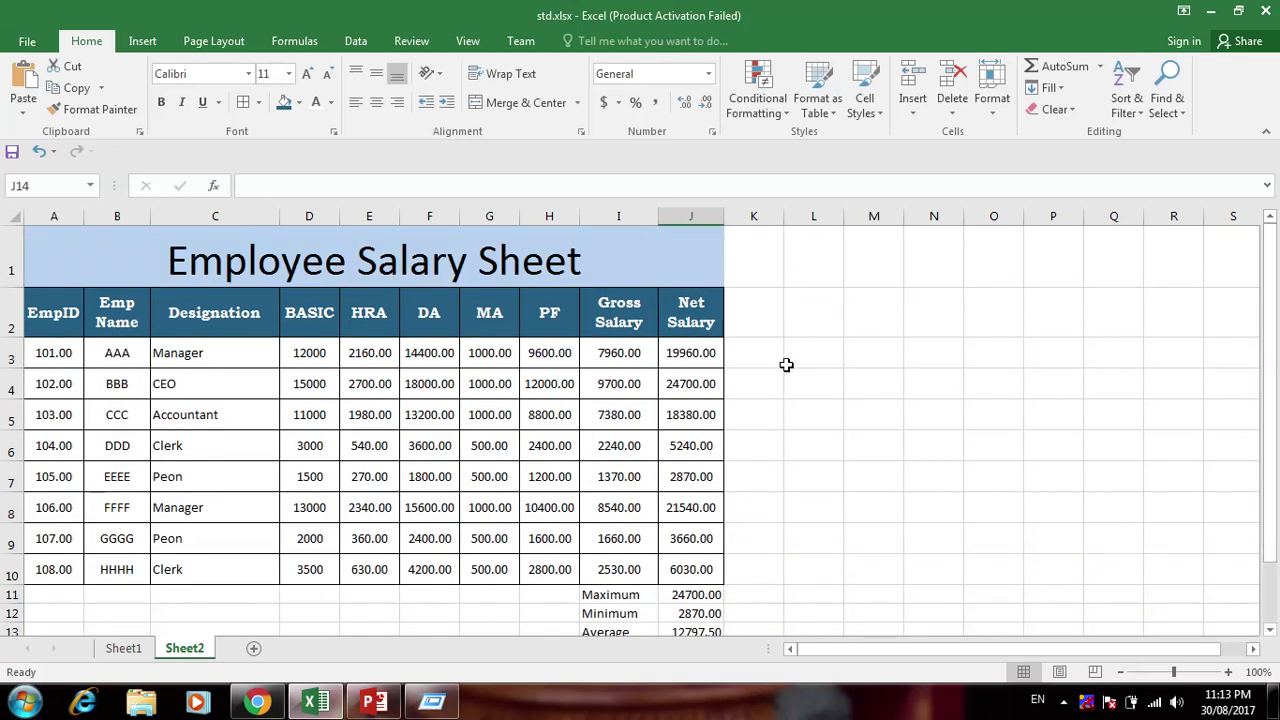
pyautogui.click(793, 315)
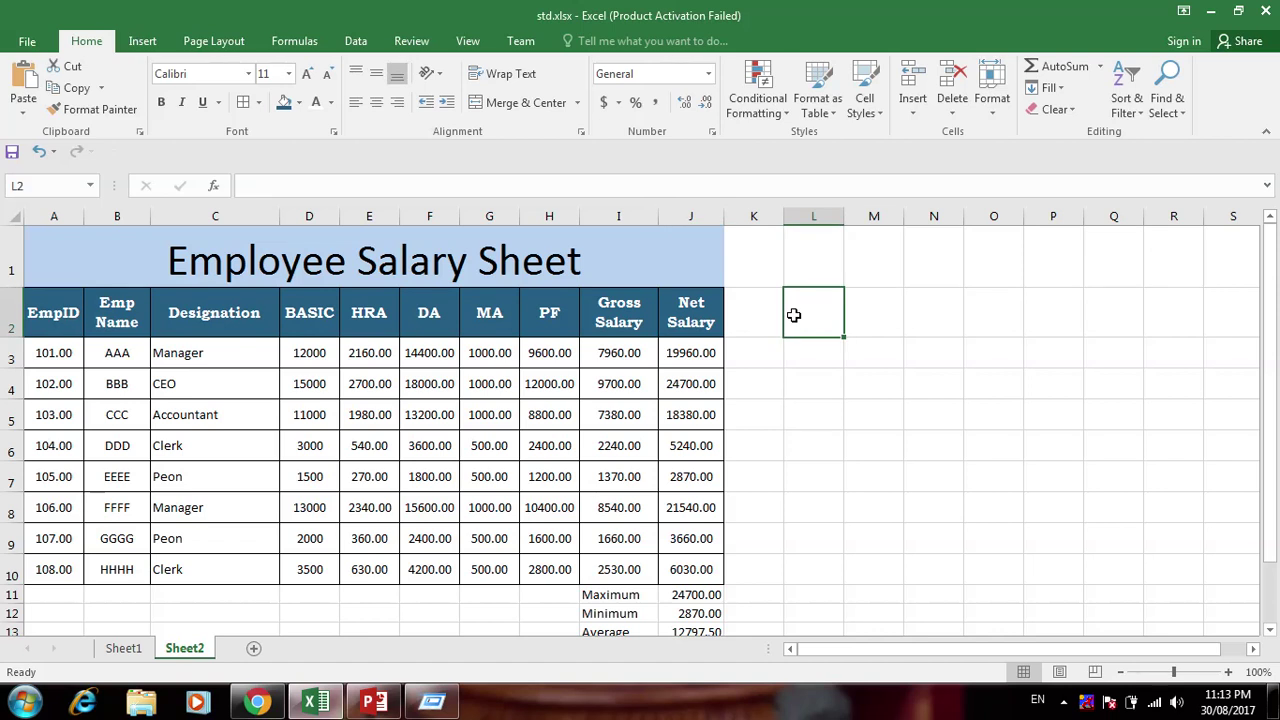
pyautogui.write('Mana')
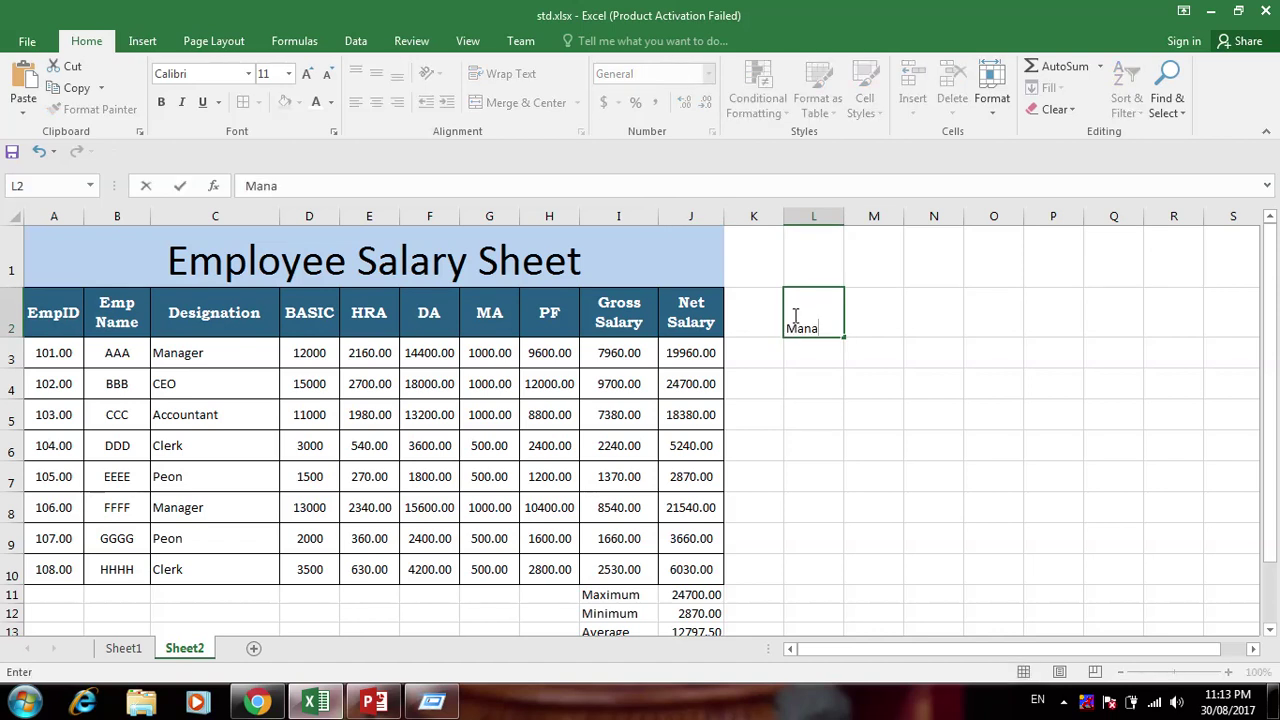
pyautogui.write('ger')
pyautogui.click(787, 357)
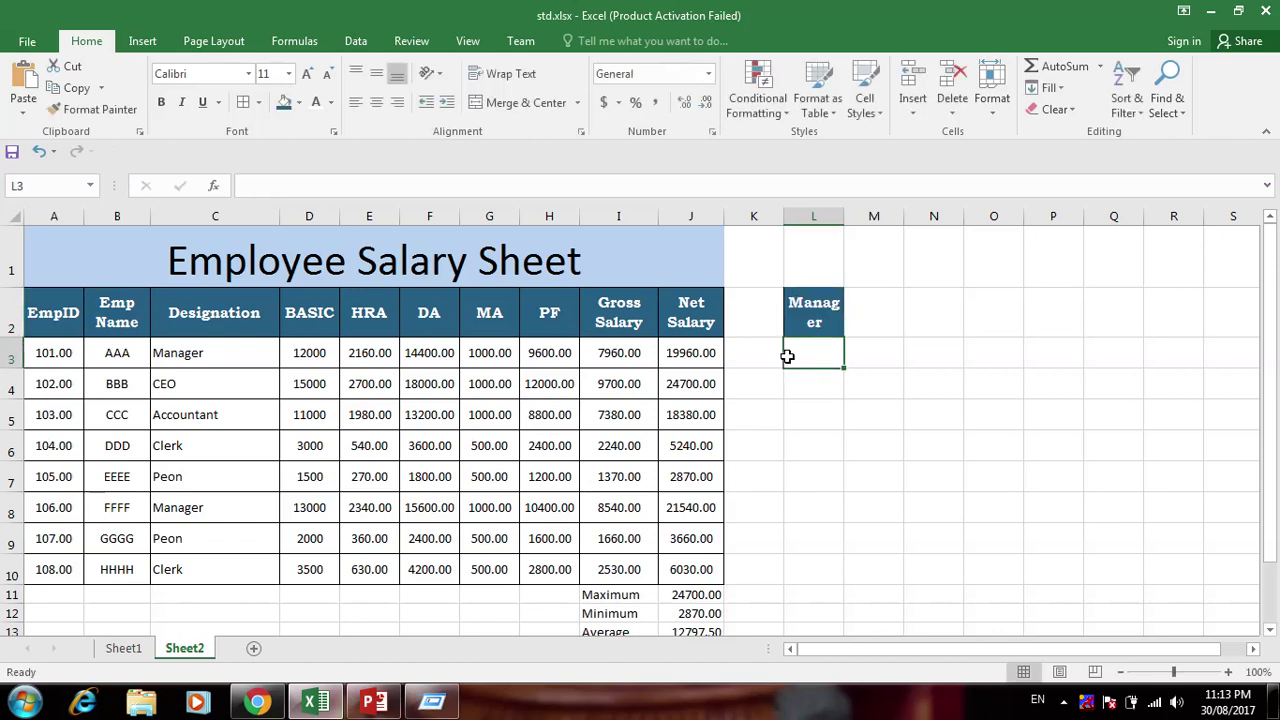
pyautogui.press('Up')
pyautogui.press('Delete')
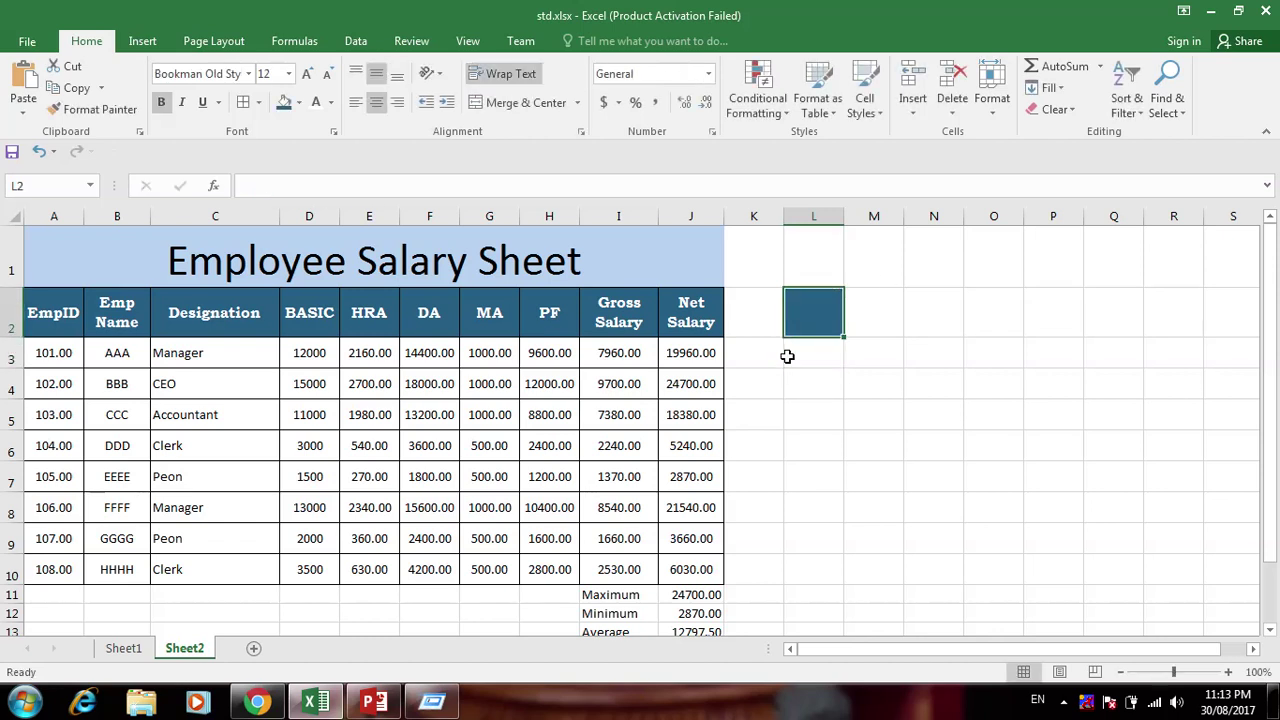
pyautogui.hotkey('ctrl', 'z')
pyautogui.hotkey('ctrl', 'z')
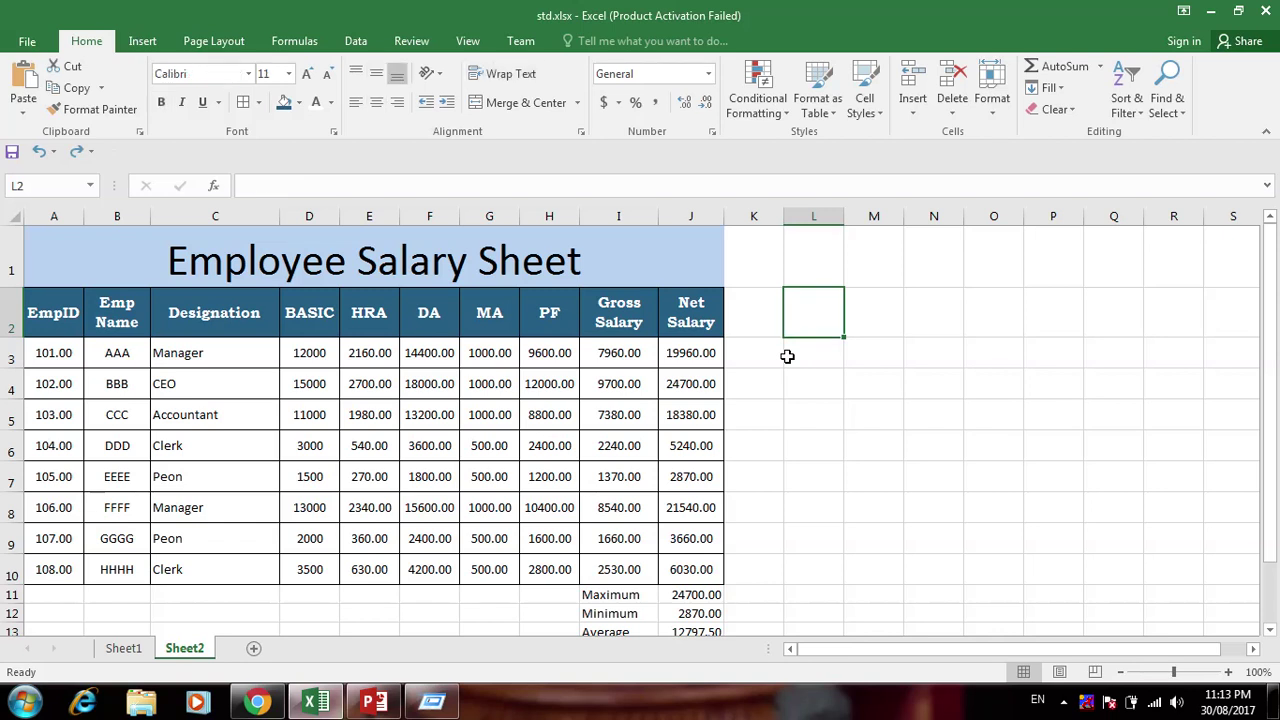
# Enter the label Manager in L4 and count the managers in M4 with =COUNTIF(C3:C10,"Manager")
pyautogui.click(796, 377)
pyautogui.write('Ma')
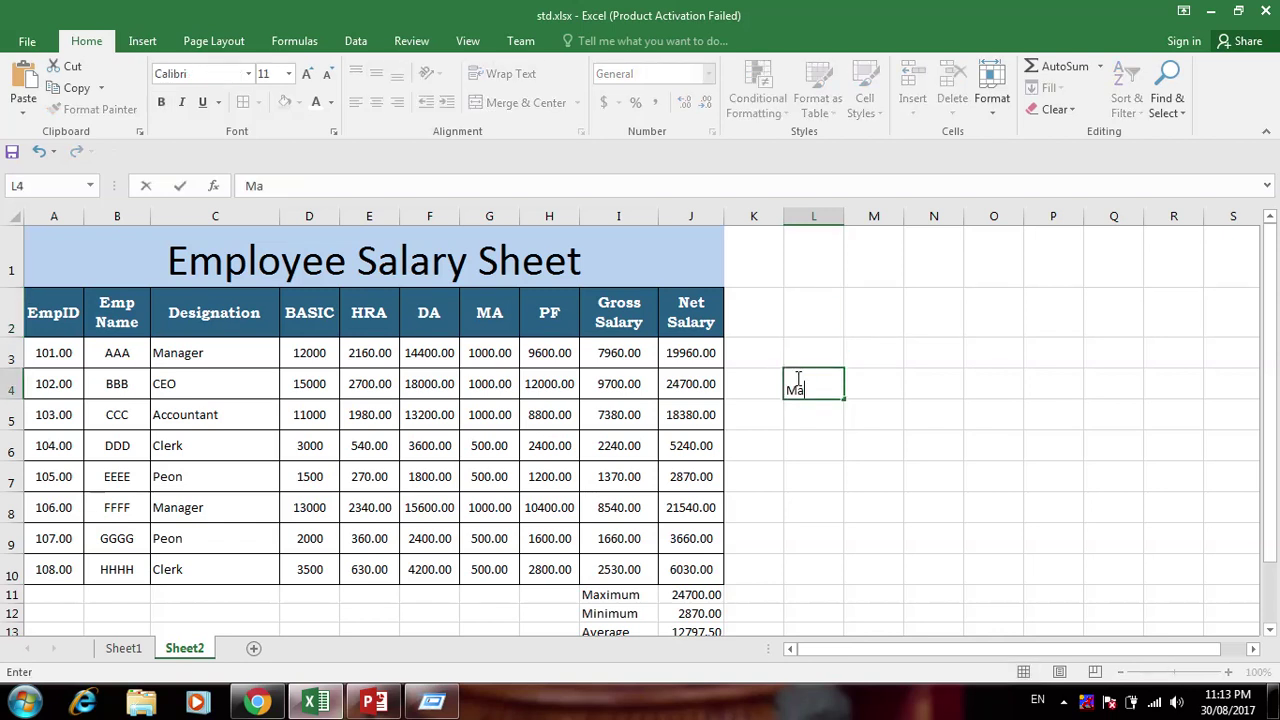
pyautogui.write('nager')
pyautogui.press('Tab')
pyautogui.write('=co')
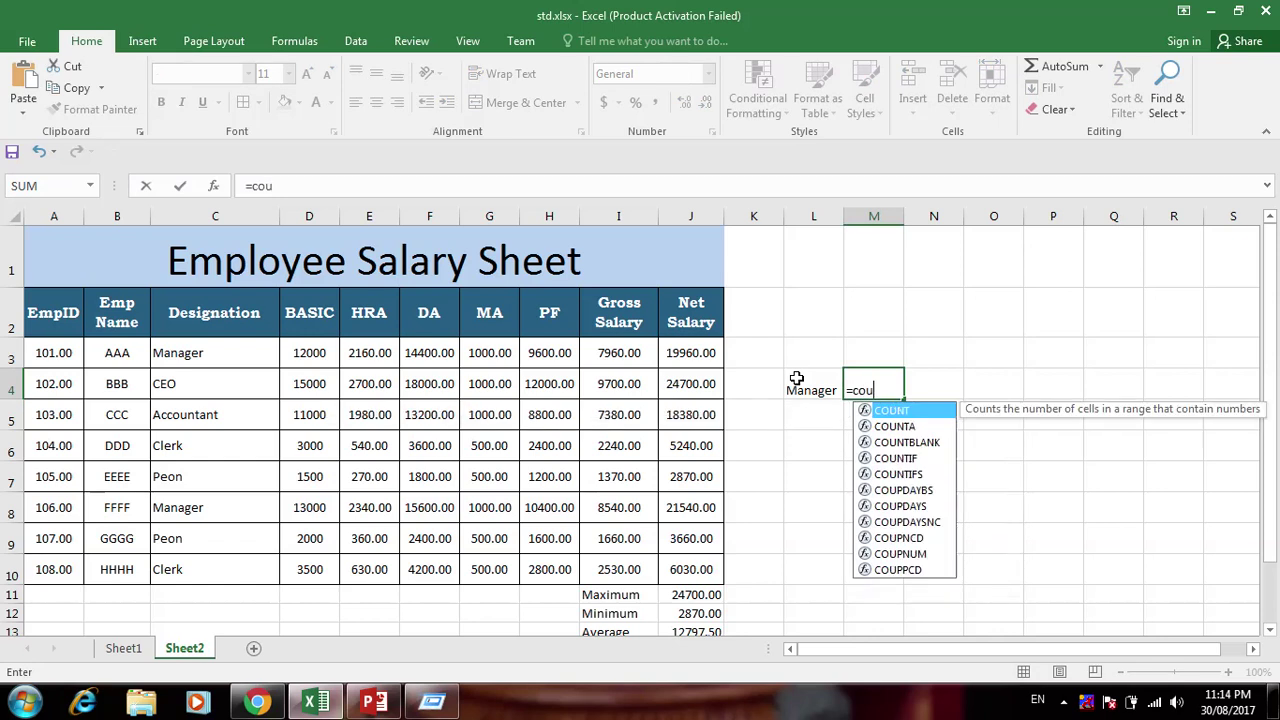
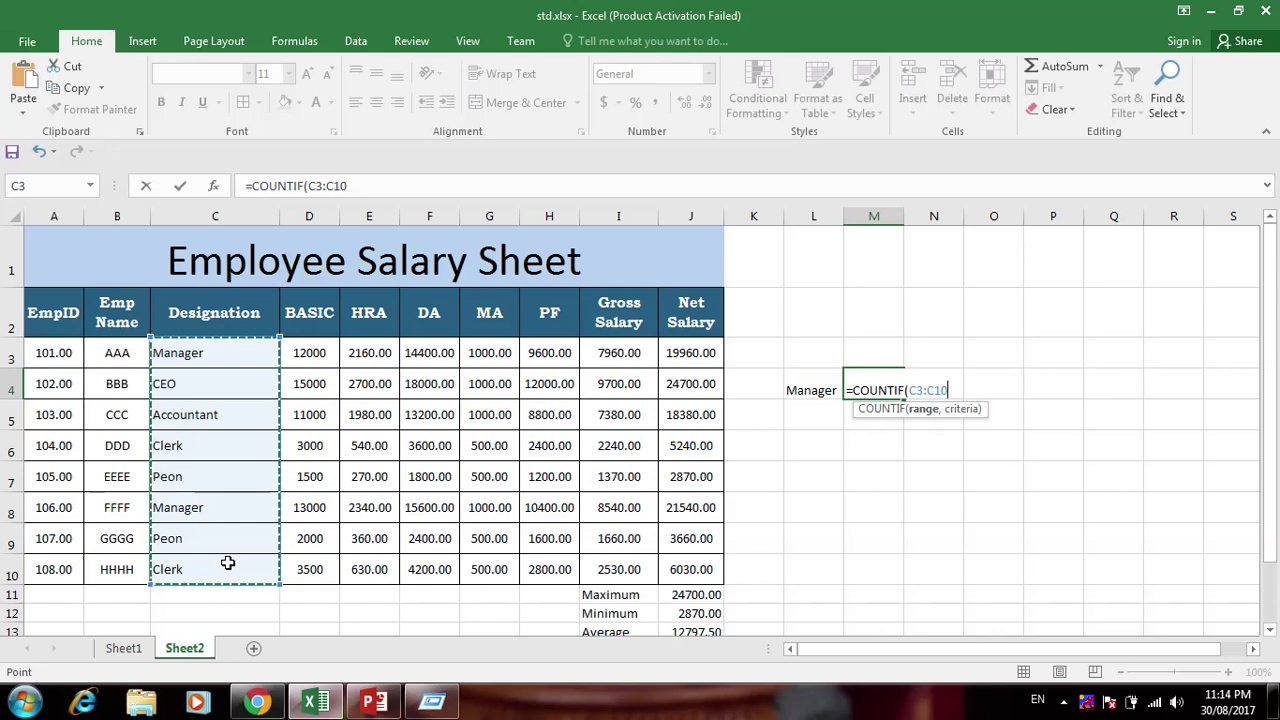
pyautogui.write(',"Manager")')
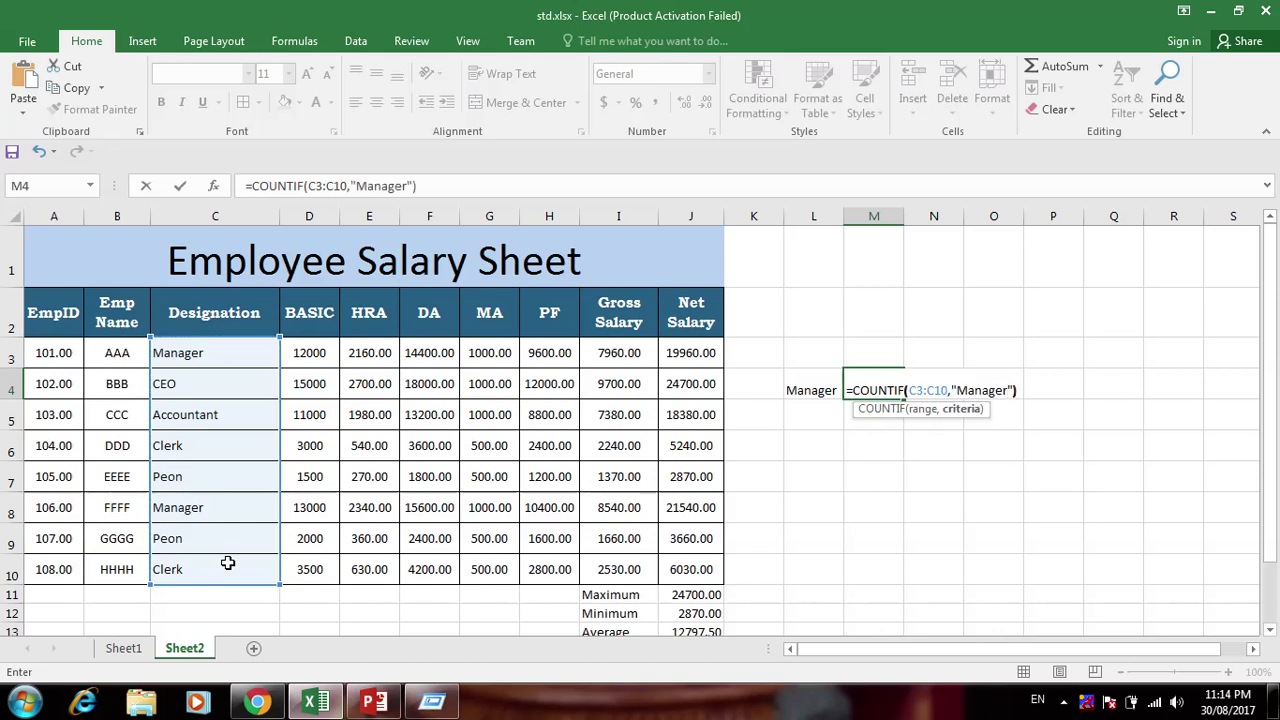
pyautogui.press('Return')
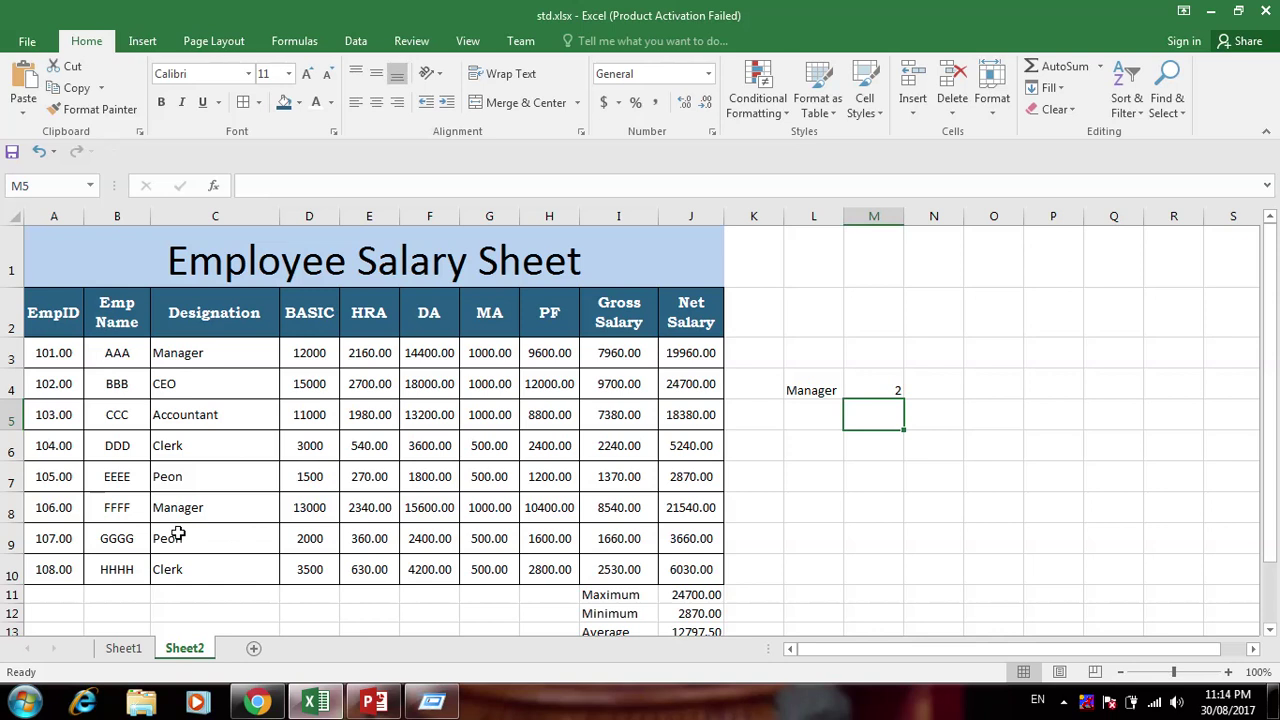
# Enter the header Count in M3 above the manager count
pyautogui.click(940, 386)
pyautogui.click(863, 344)
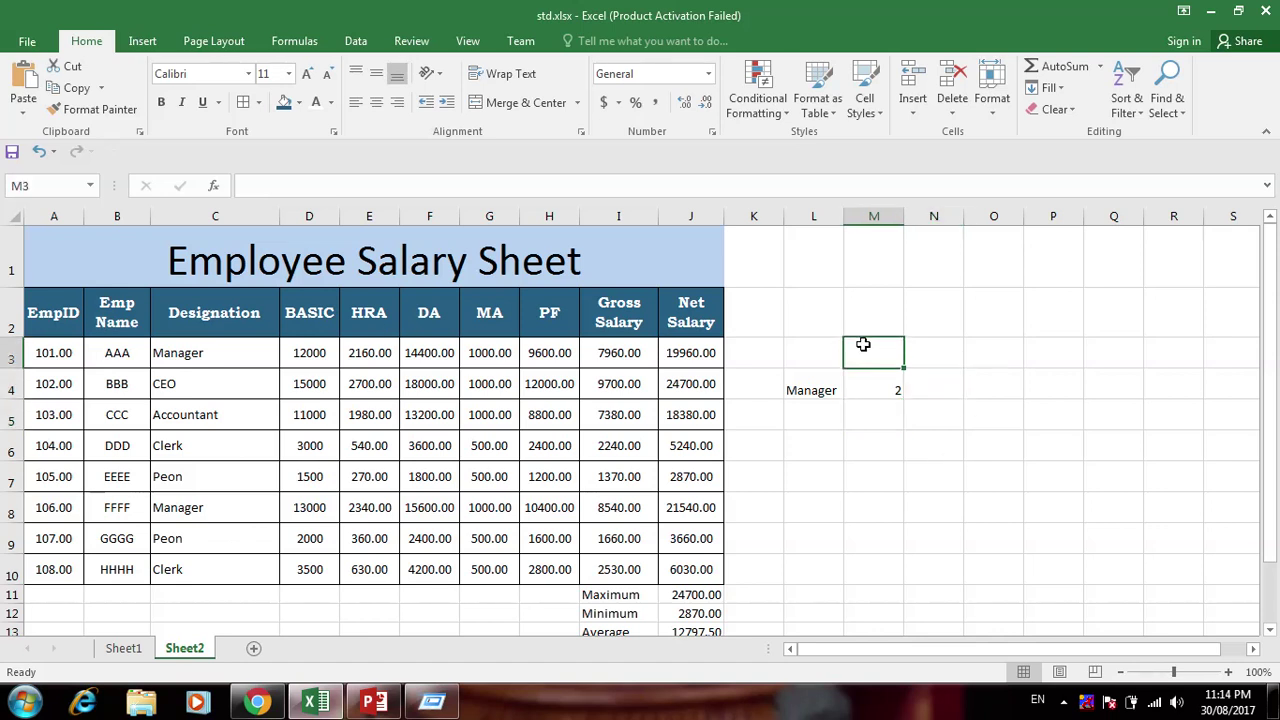
pyautogui.write('Count')
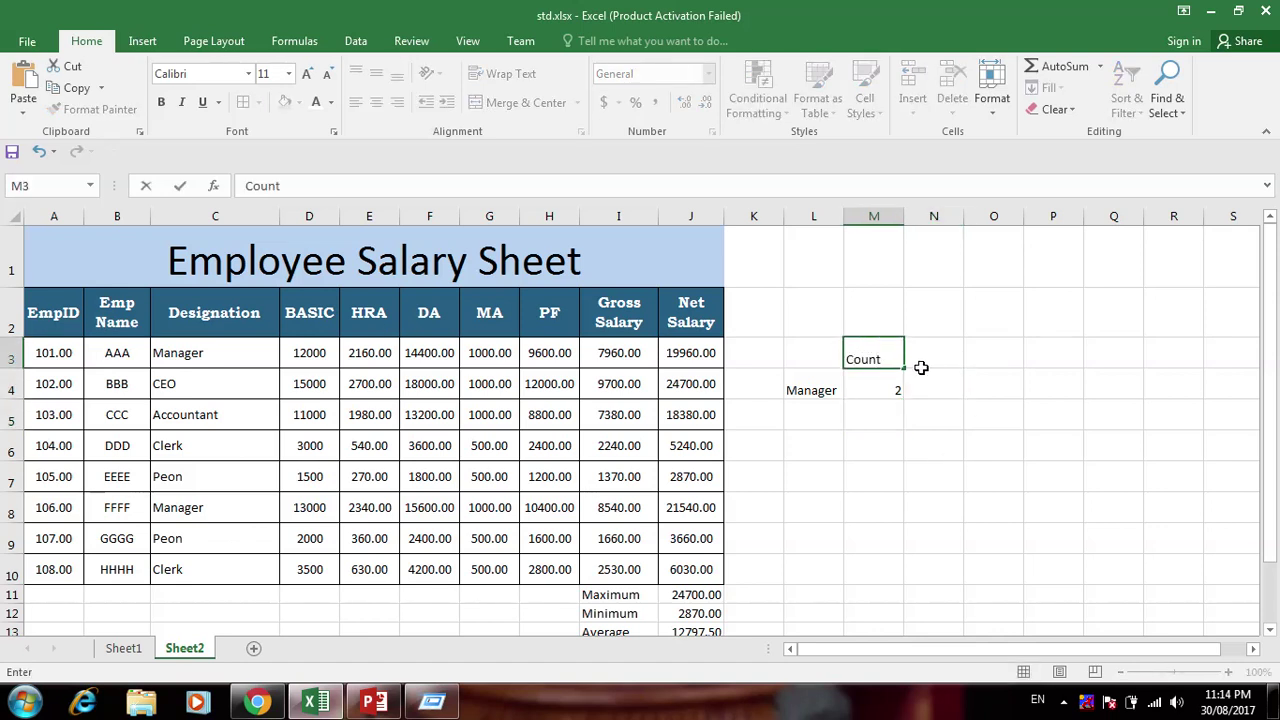
# Enter the header "Designation wise sum" in N3 and fit column N to its text
pyautogui.click(922, 364)
pyautogui.write('Sum of')
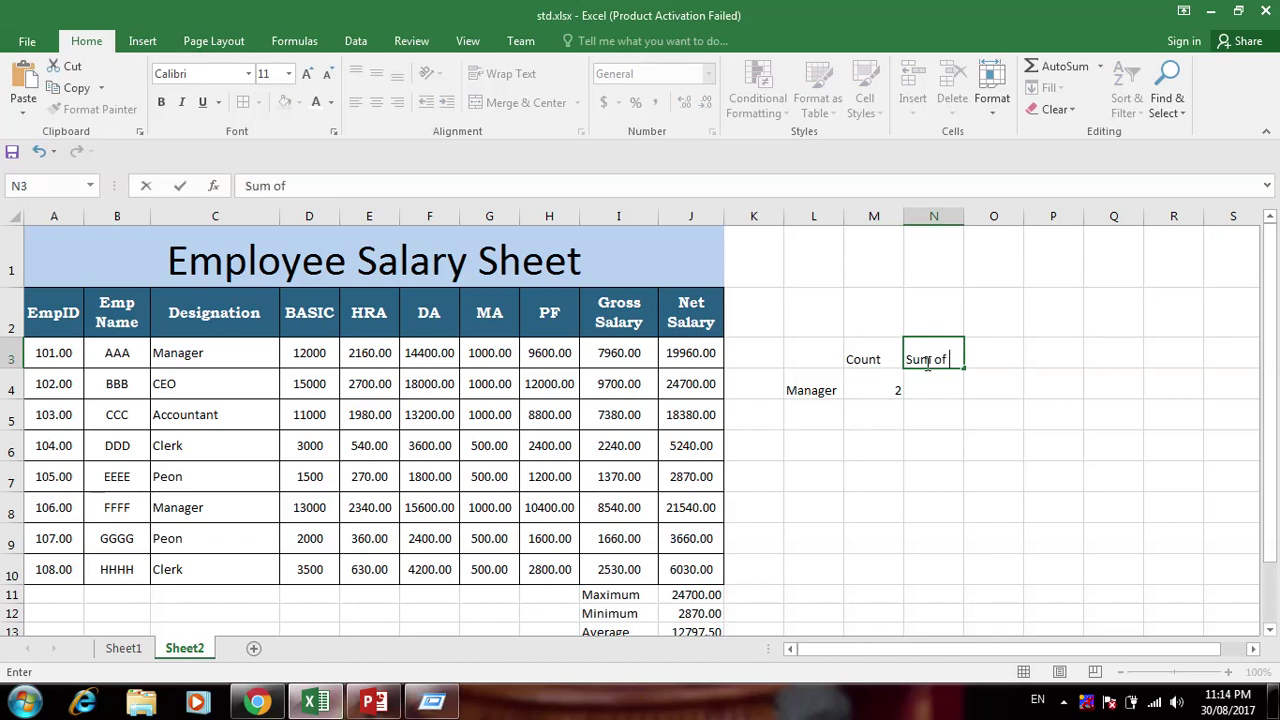
pyautogui.press('BackSpace')
pyautogui.press('BackSpace')
pyautogui.press('BackSpace')
pyautogui.press('BackSpace')
pyautogui.press('BackSpace')
pyautogui.press('BackSpace')
pyautogui.write('Designation ')
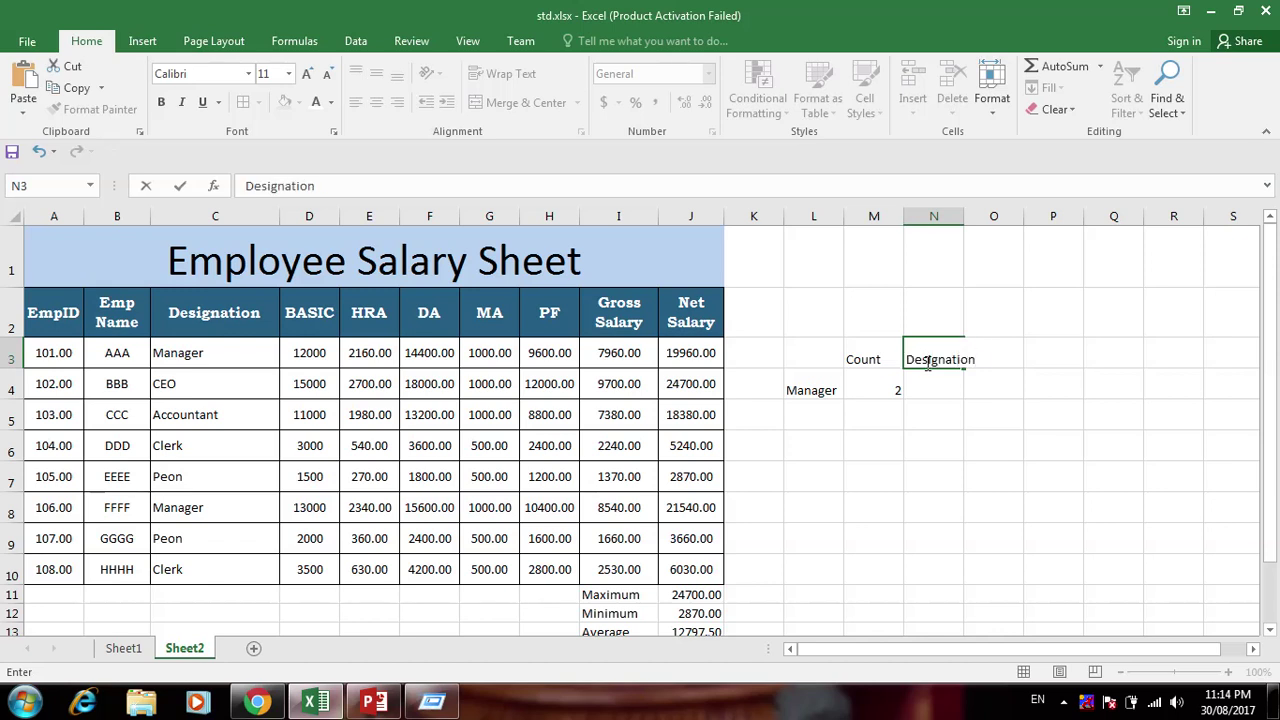
pyautogui.write('wise sum')
pyautogui.click(965, 216)
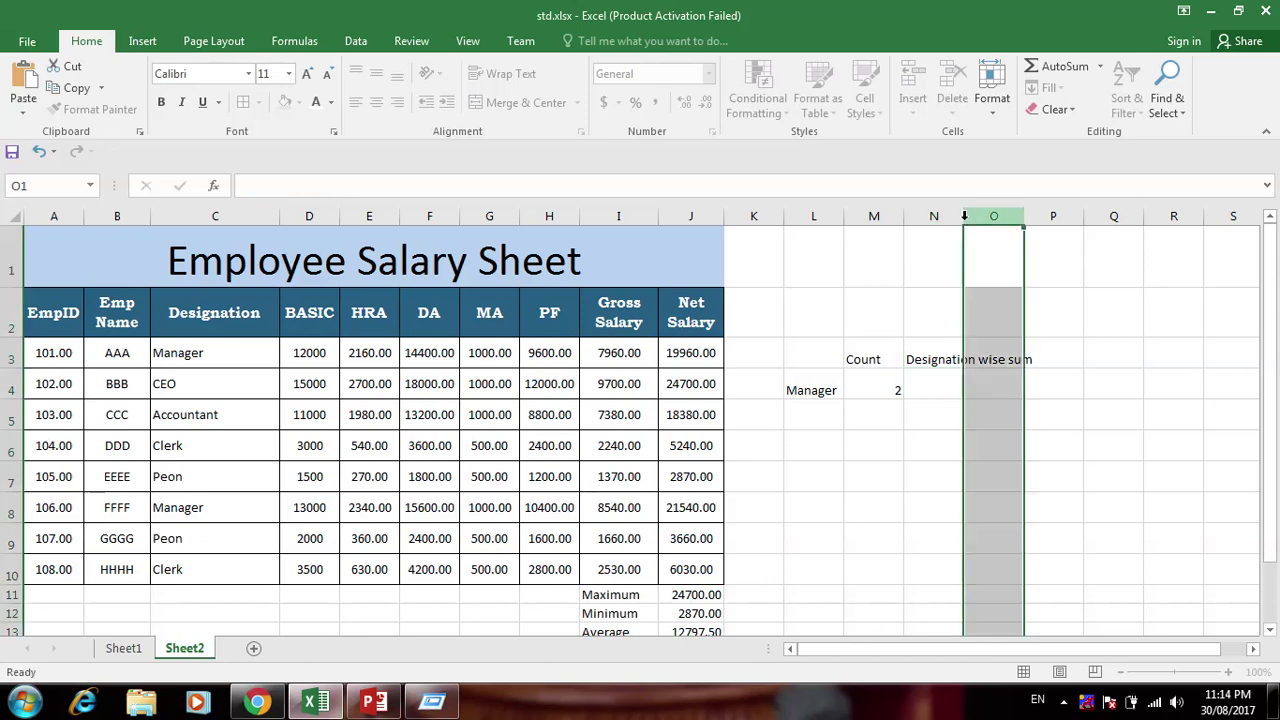
pyautogui.doubleClick(963, 216)
pyautogui.click(986, 362)
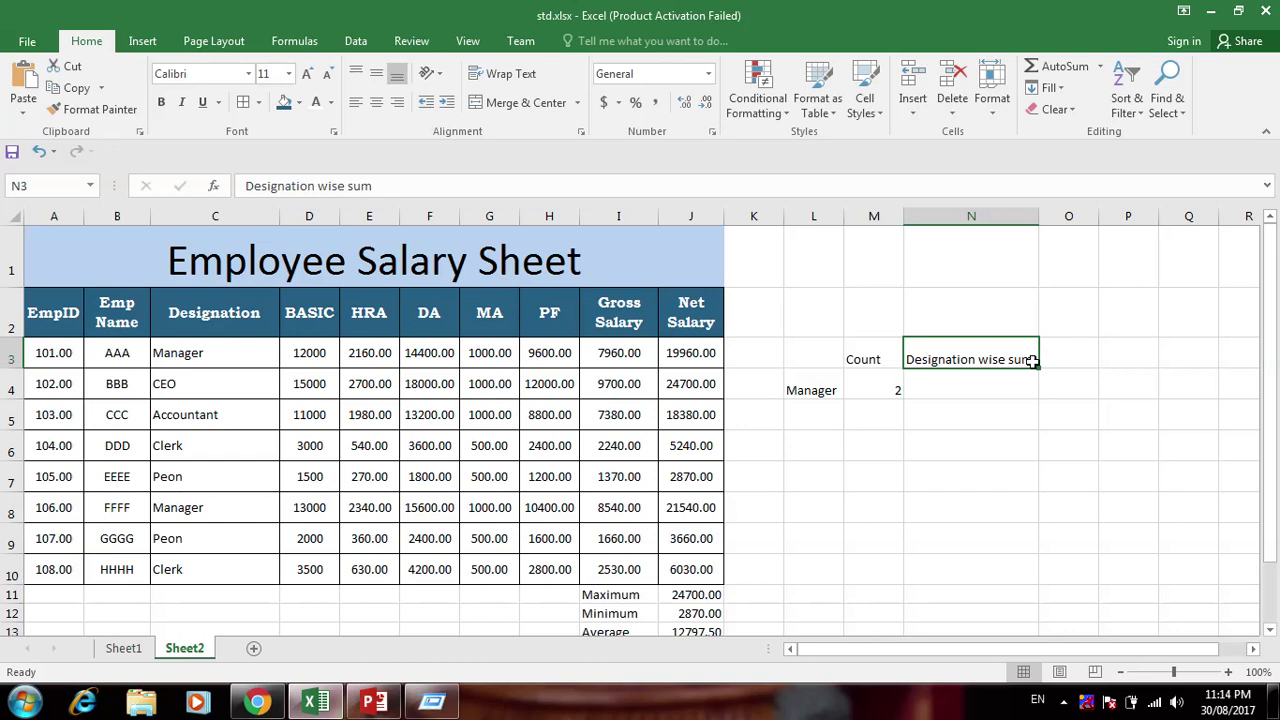
# Change the N3 header to "Designation wise Total Salary" and refit the width of column N
pyautogui.doubleClick(1031, 361)
pyautogui.press('BackSpace')
pyautogui.press('BackSpace')
pyautogui.press('BackSpace')
pyautogui.write('To')
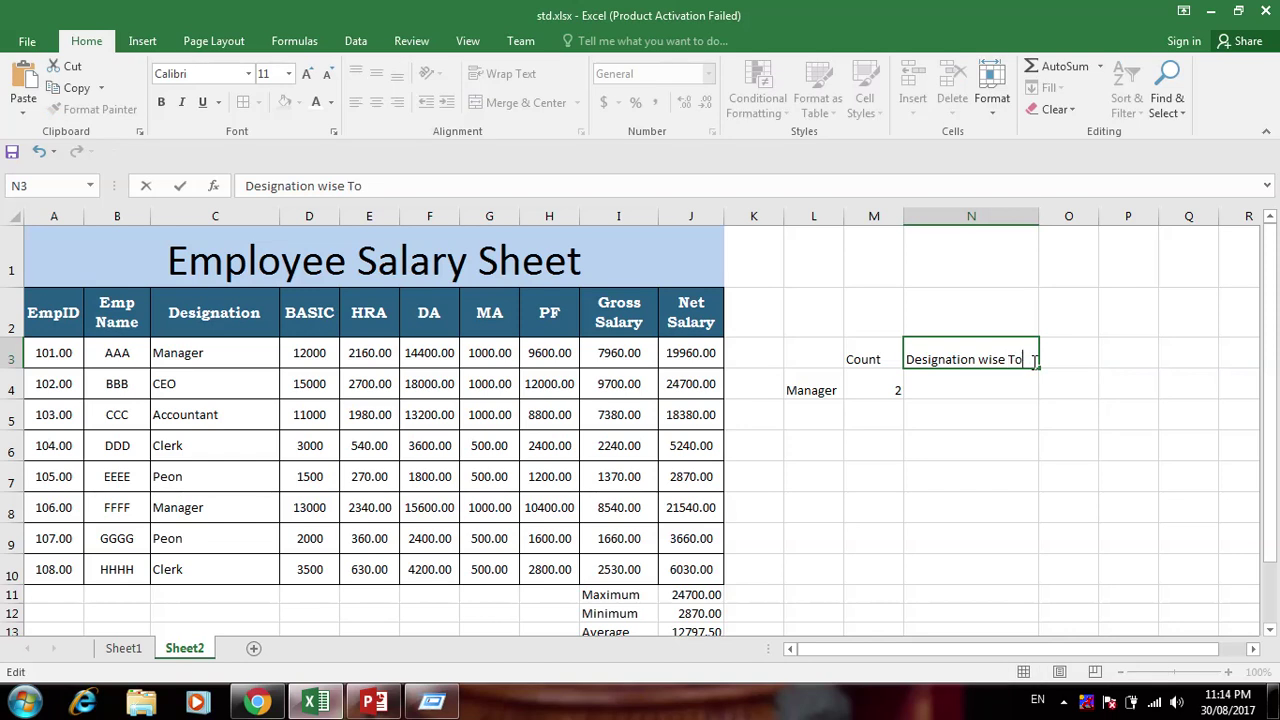
pyautogui.write('tal Salary')
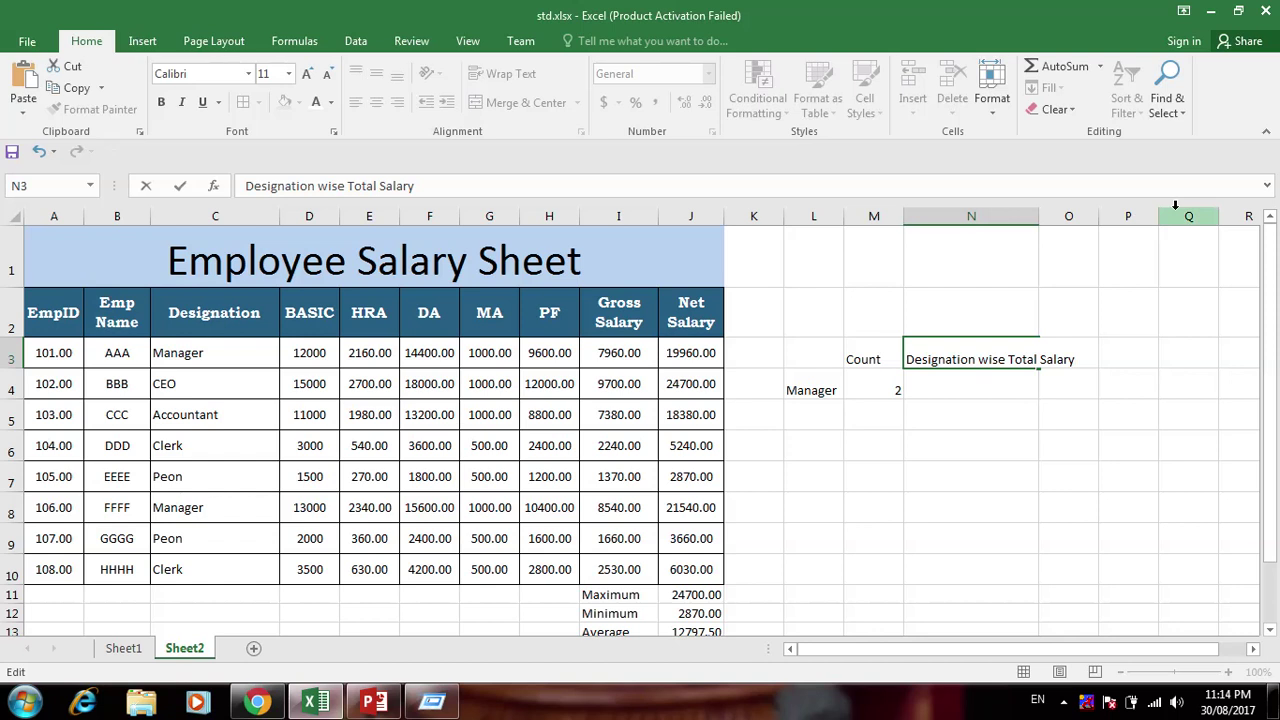
pyautogui.click(1039, 214)
pyautogui.doubleClick(1039, 214)
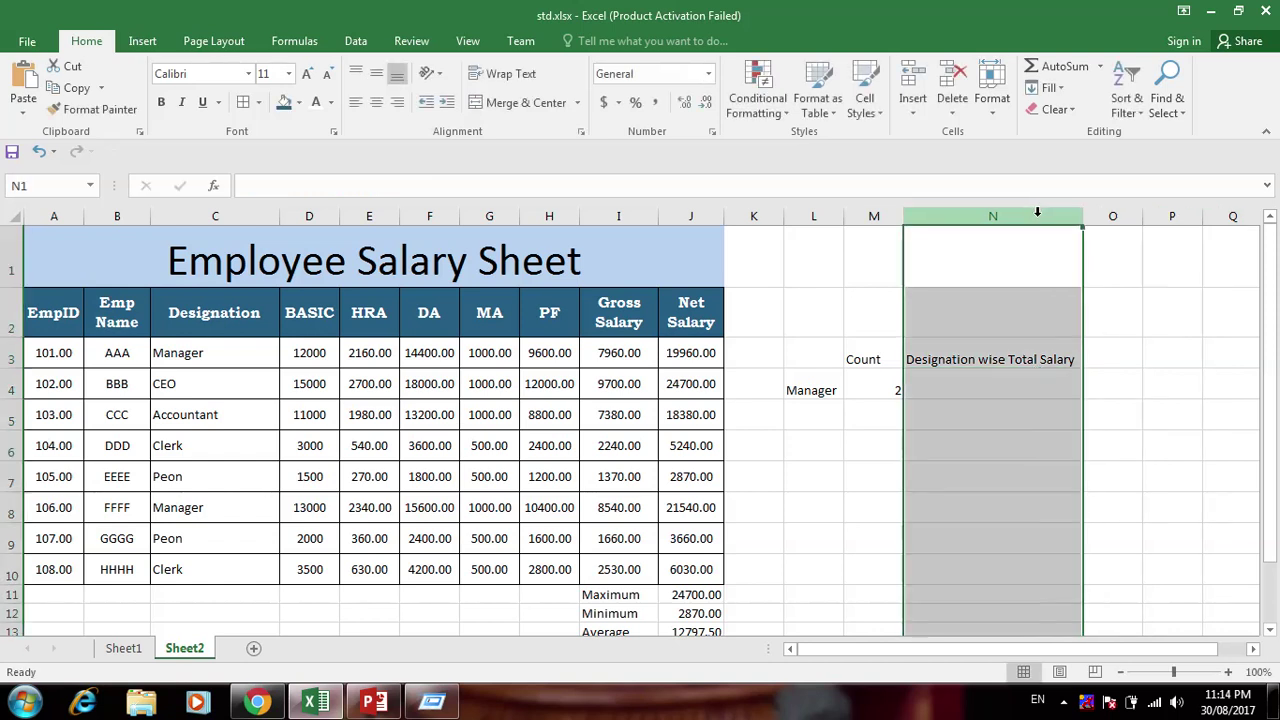
# Begin a SUMIF formula in N4 for the managers' total salary
pyautogui.click(971, 390)
pyautogui.write('=')
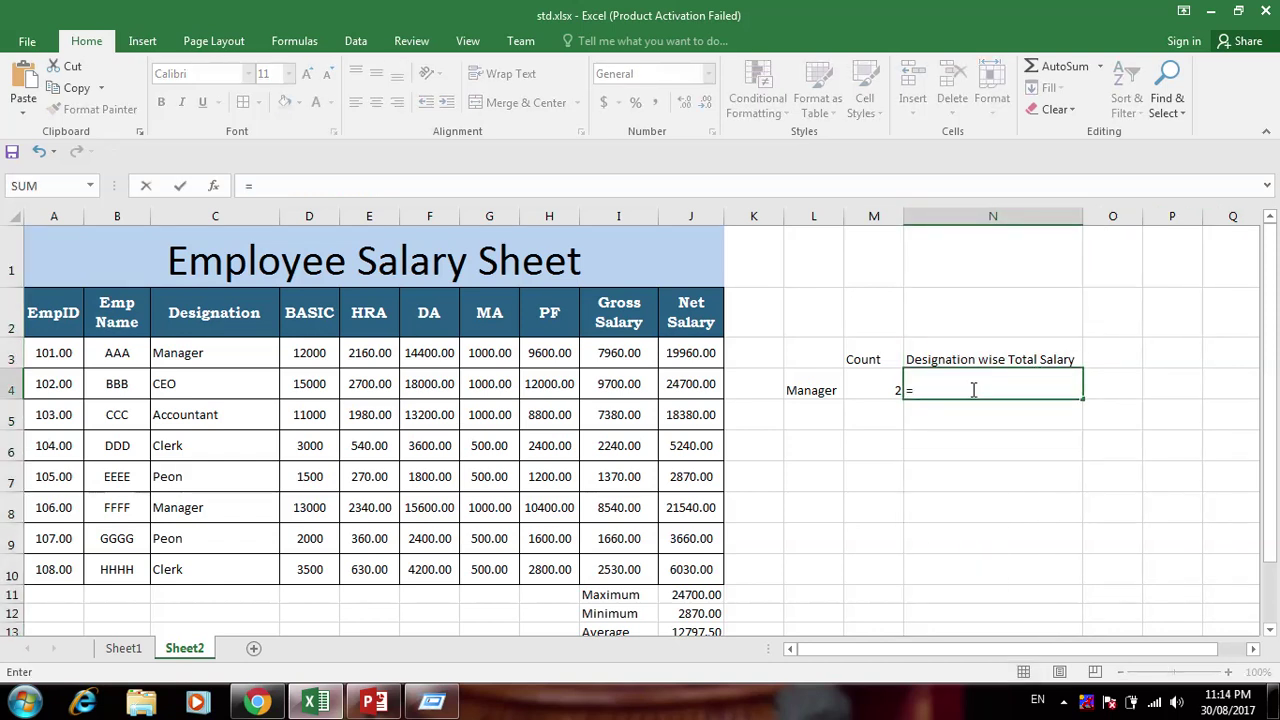
pyautogui.write('Sumif')
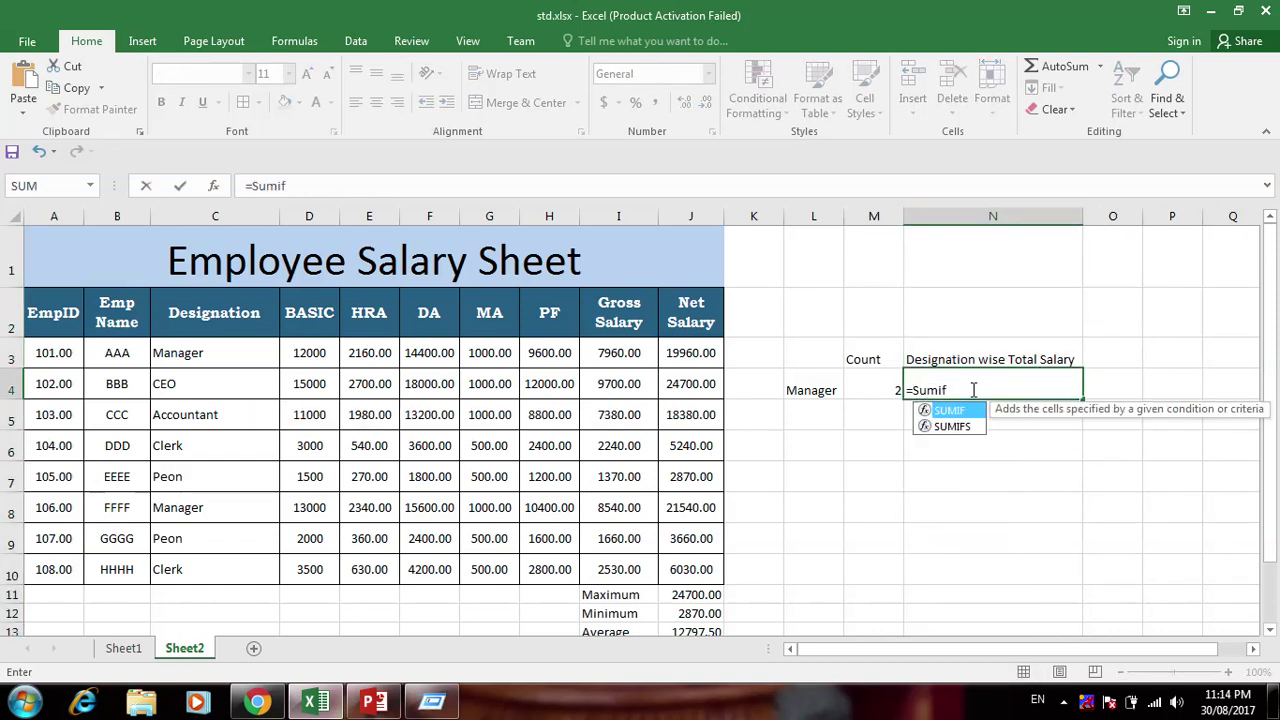
pyautogui.write('(')
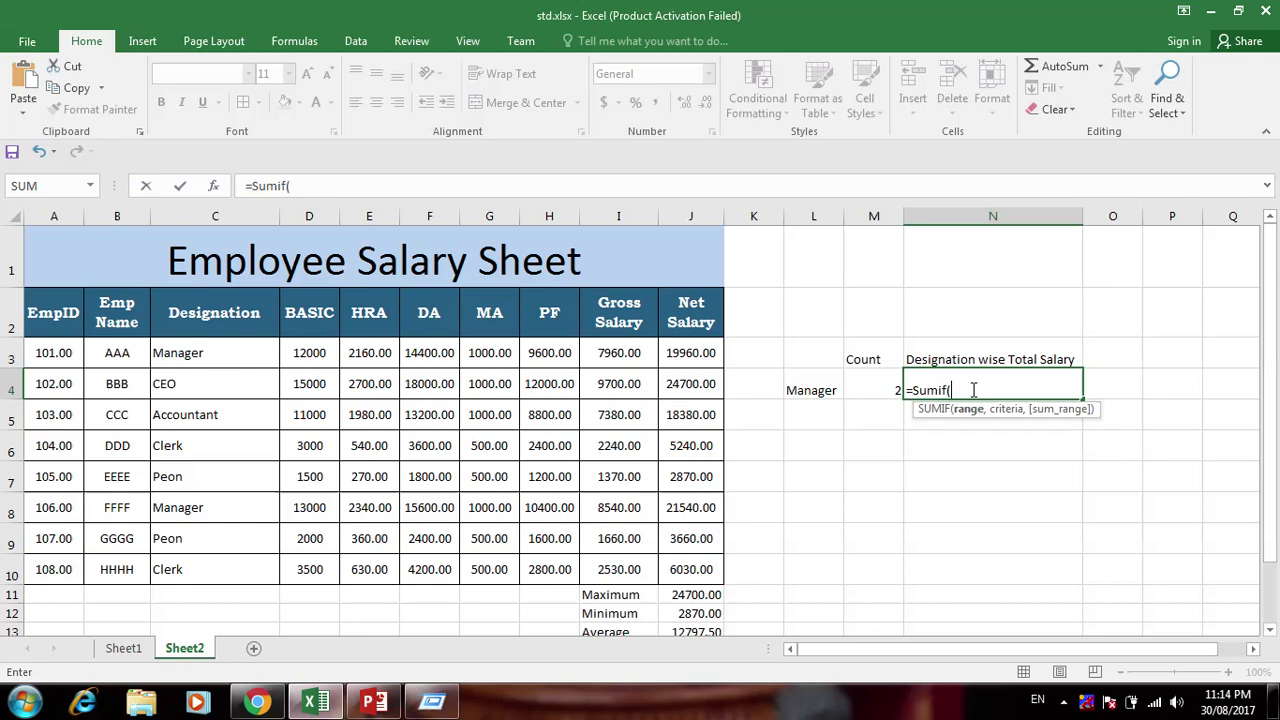
pyautogui.click(203, 350)
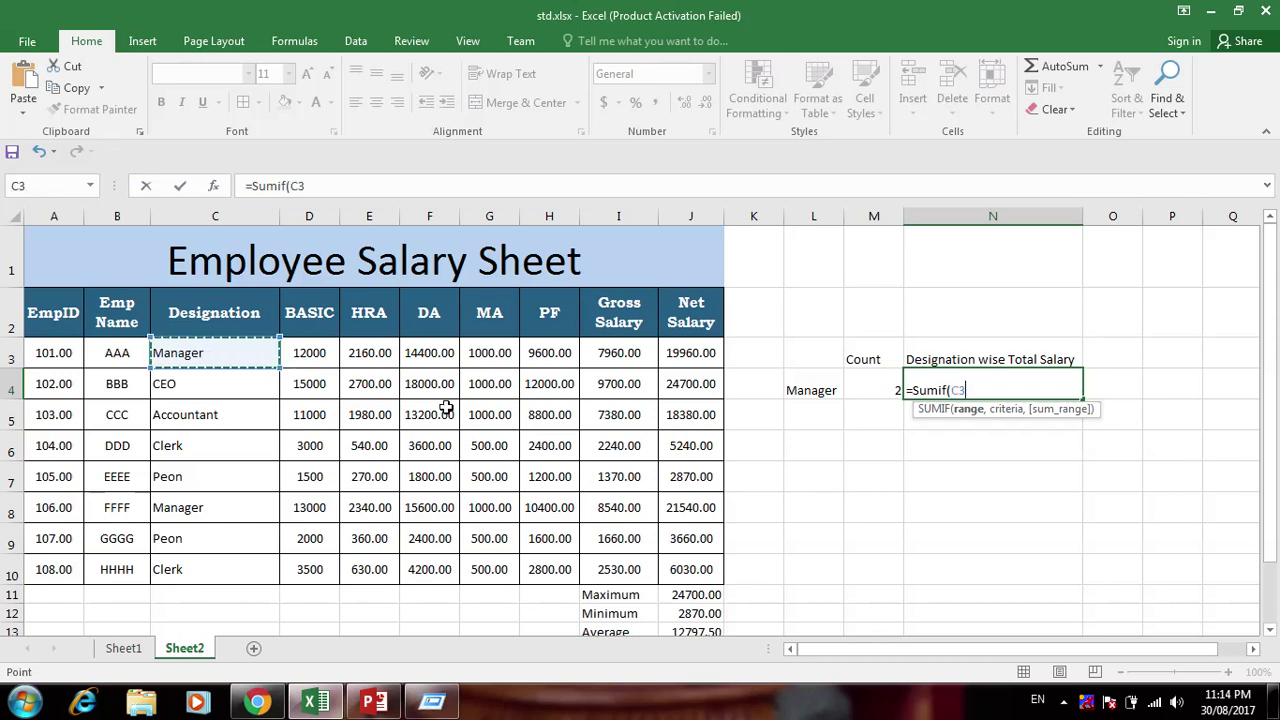
pyautogui.moveTo(690, 350); pyautogui.dragTo(703, 567)
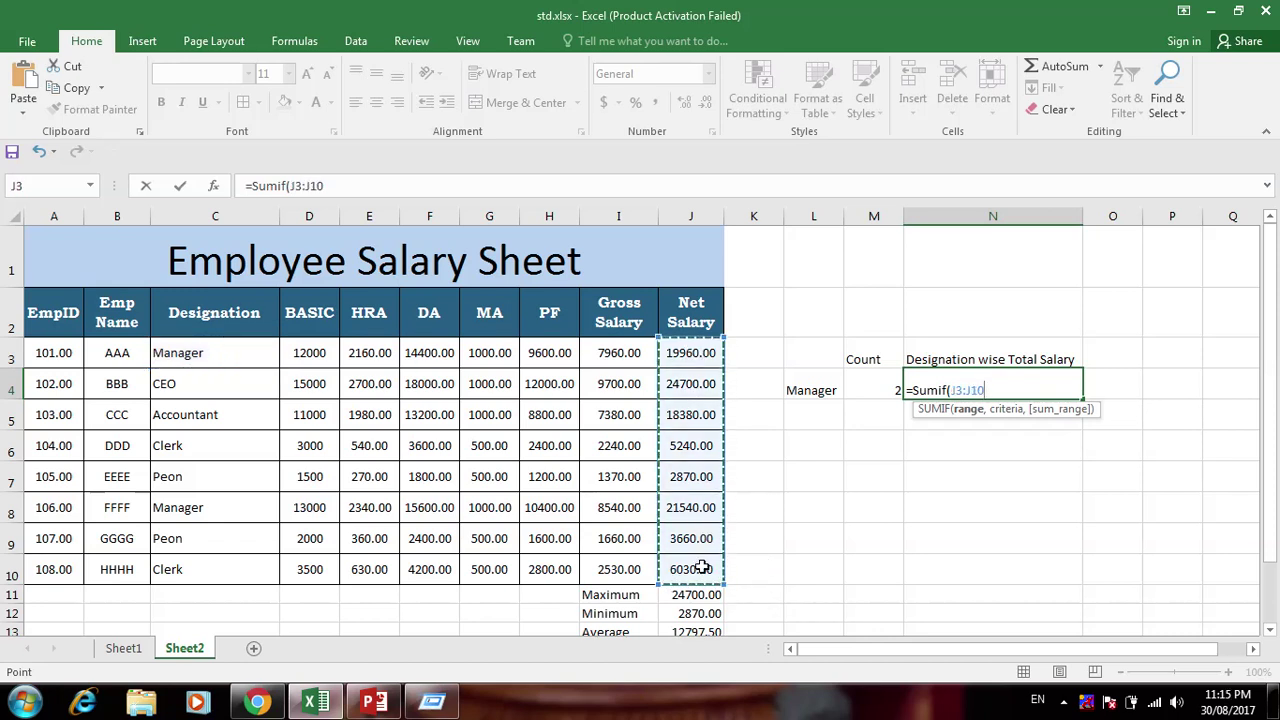
pyautogui.write(',"')
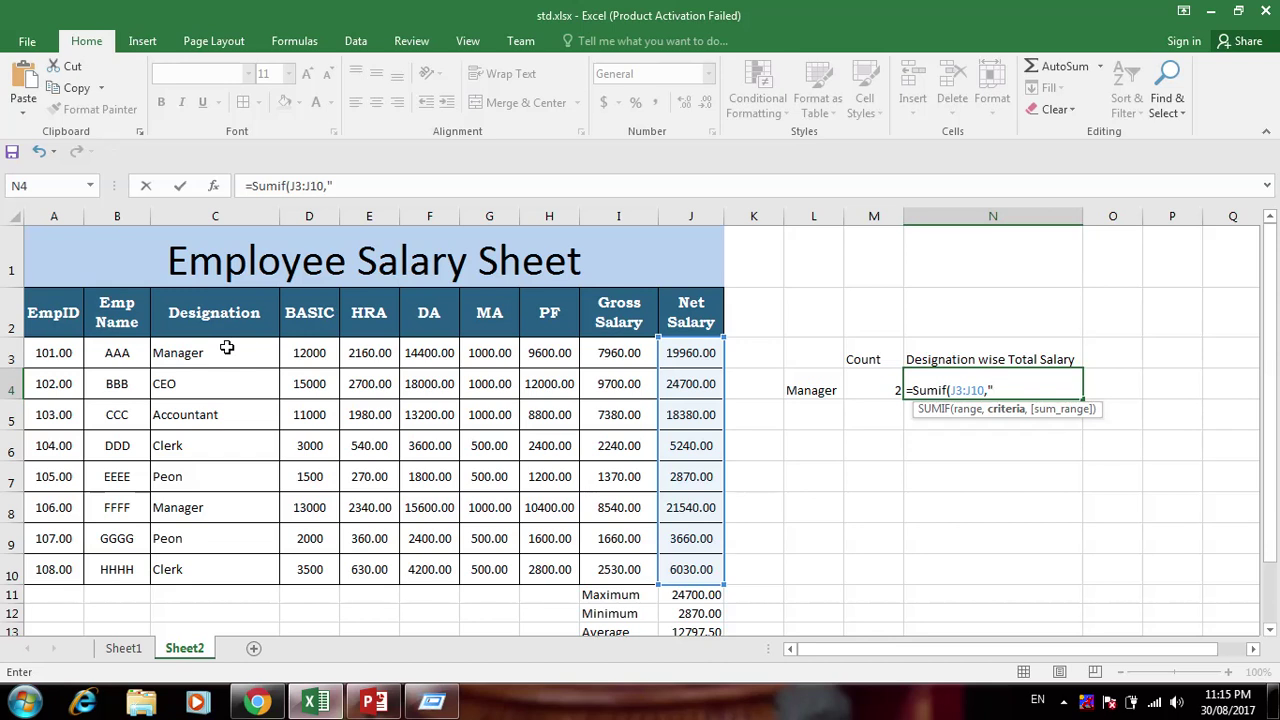
pyautogui.write('Manager"')
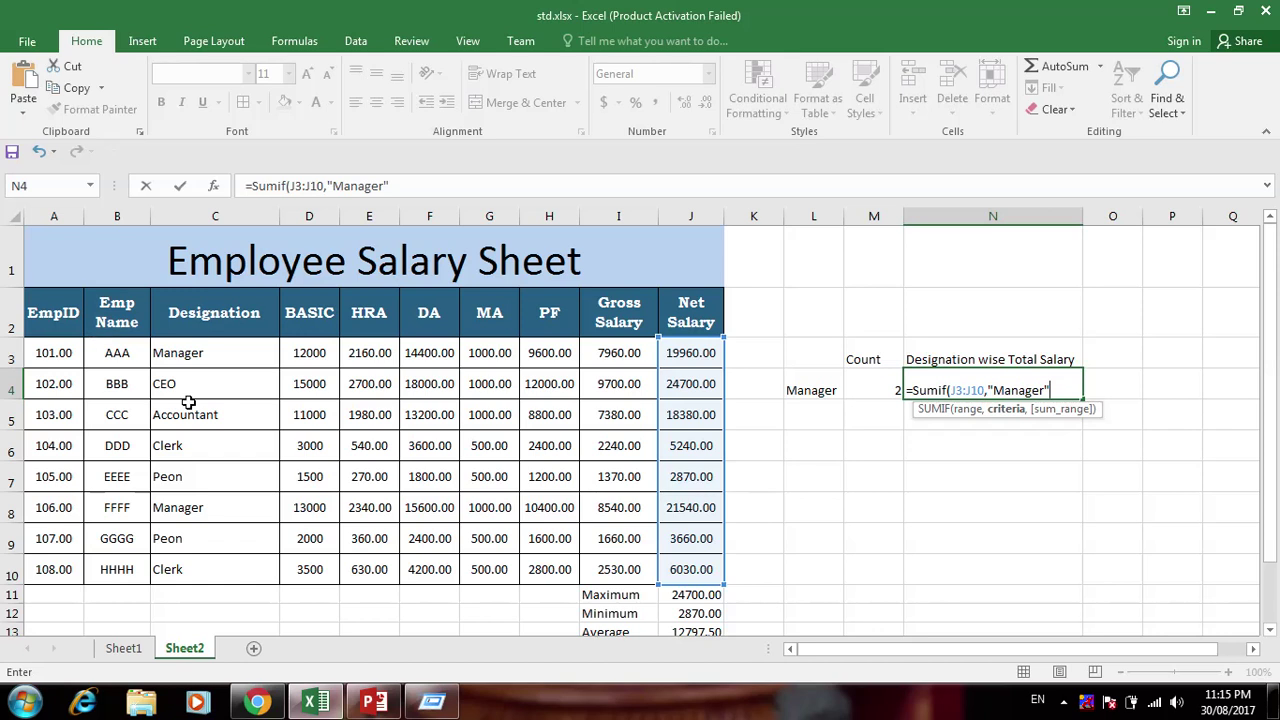
pyautogui.press('BackSpace')
pyautogui.press('BackSpace')
pyautogui.press('BackSpace')
pyautogui.press('BackSpace')
pyautogui.press('BackSpace')
pyautogui.press('BackSpace')
pyautogui.press('BackSpace')
pyautogui.press('BackSpace')
pyautogui.press('BackSpace')
pyautogui.press('BackSpace')
pyautogui.press('BackSpace')
pyautogui.press('BackSpace')
pyautogui.press('BackSpace')
pyautogui.press('BackSpace')
pyautogui.press('BackSpace')
pyautogui.press('BackSpace')
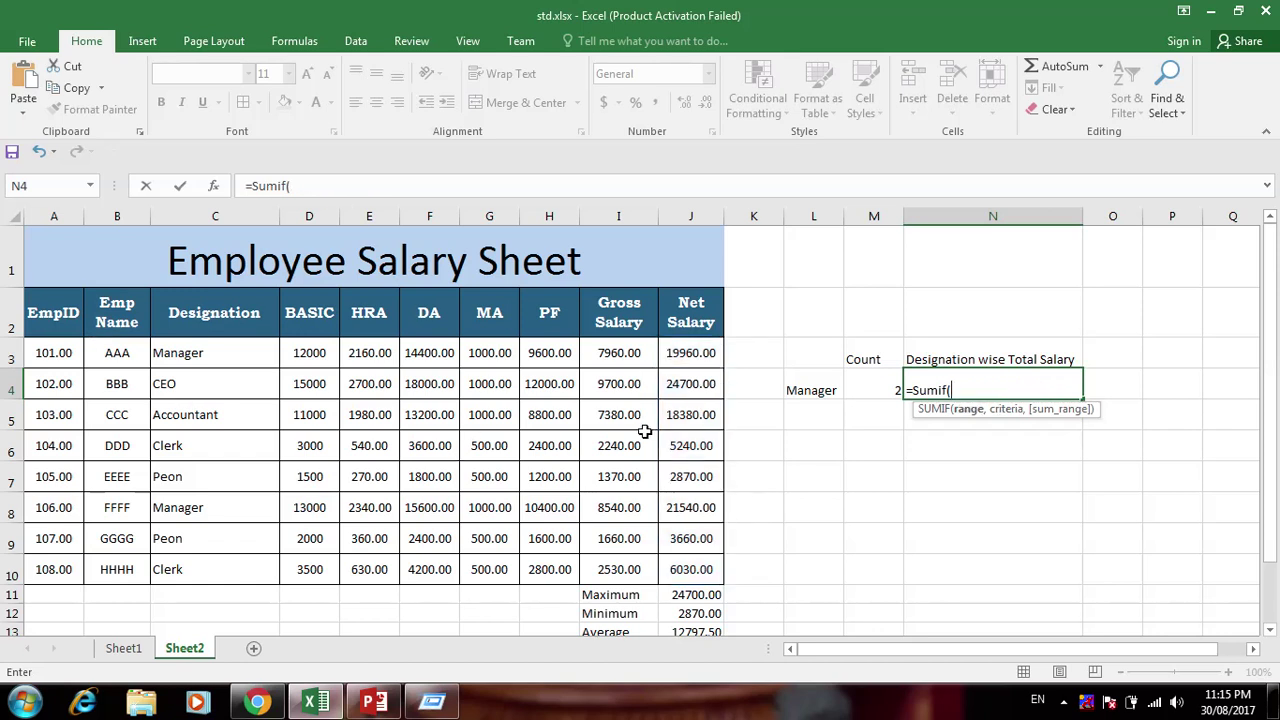
# Complete the managers' total salary formula in N4 as =SUMIF(C3:C10,"Manager",J3:J10)
pyautogui.moveTo(253, 357); pyautogui.dragTo(251, 571)
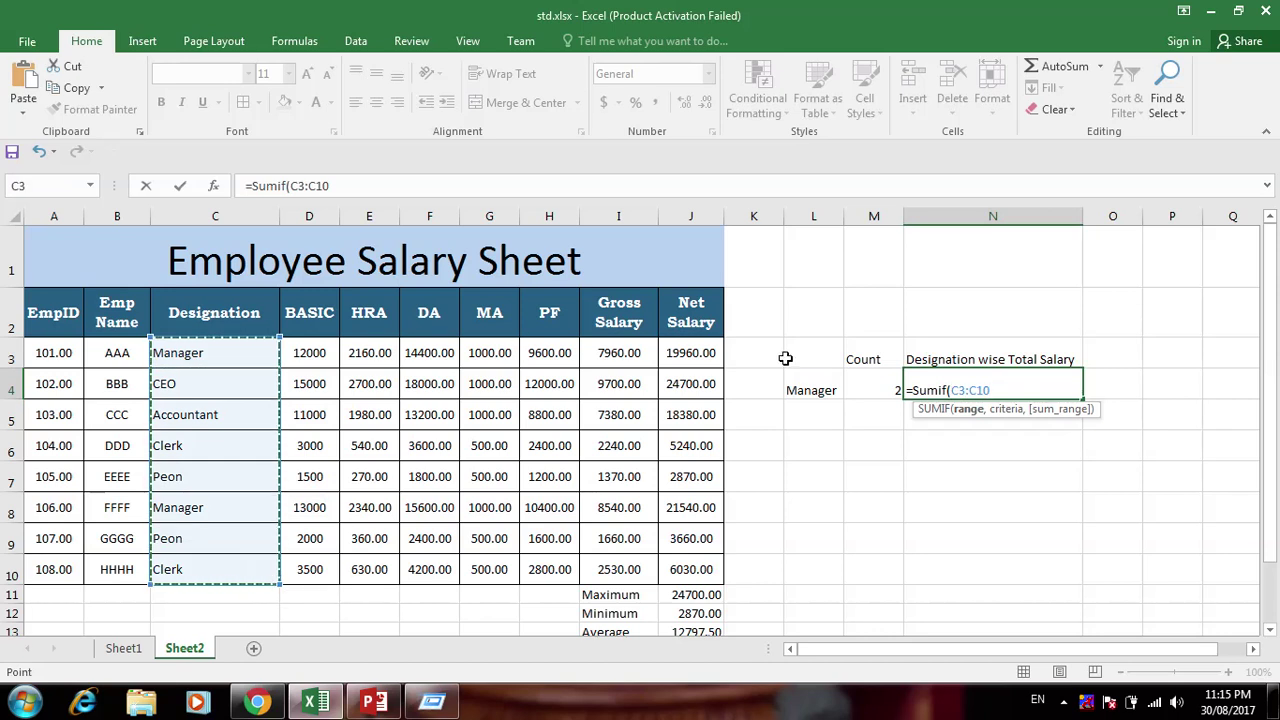
pyautogui.write(',"Manage')
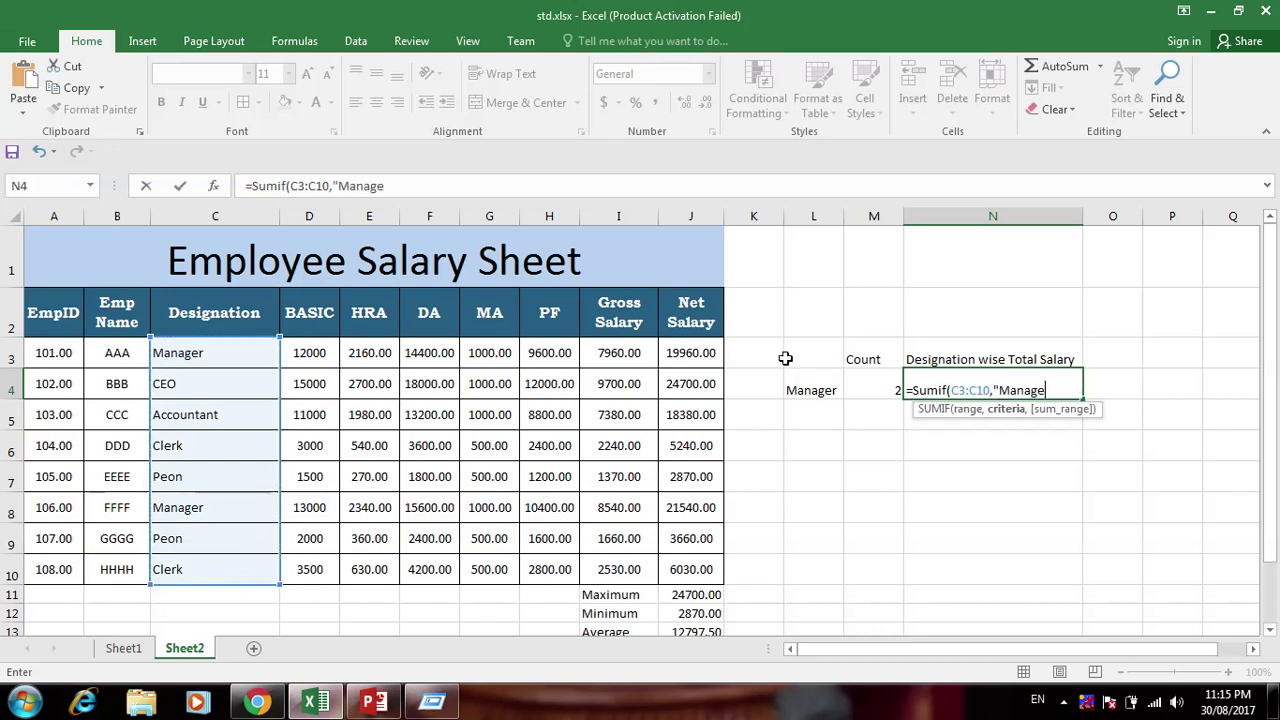
pyautogui.write('r",')
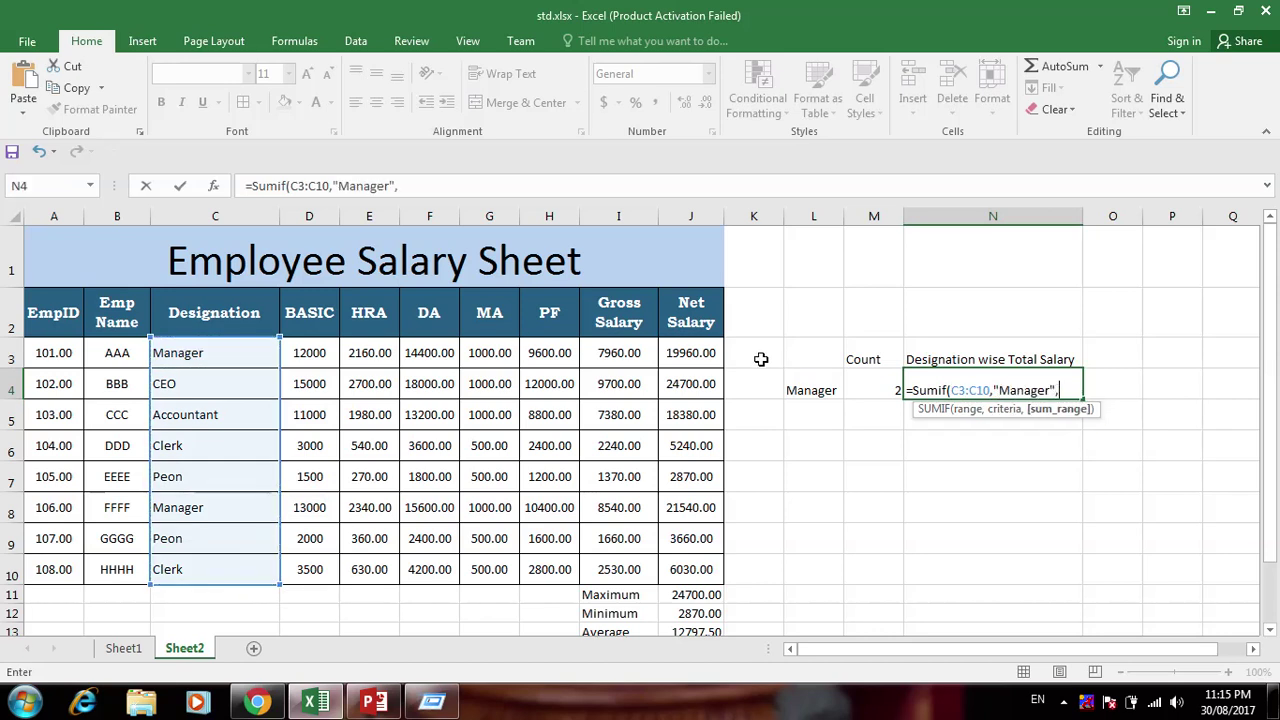
pyautogui.moveTo(690, 352); pyautogui.dragTo(690, 577)
pyautogui.write(')')
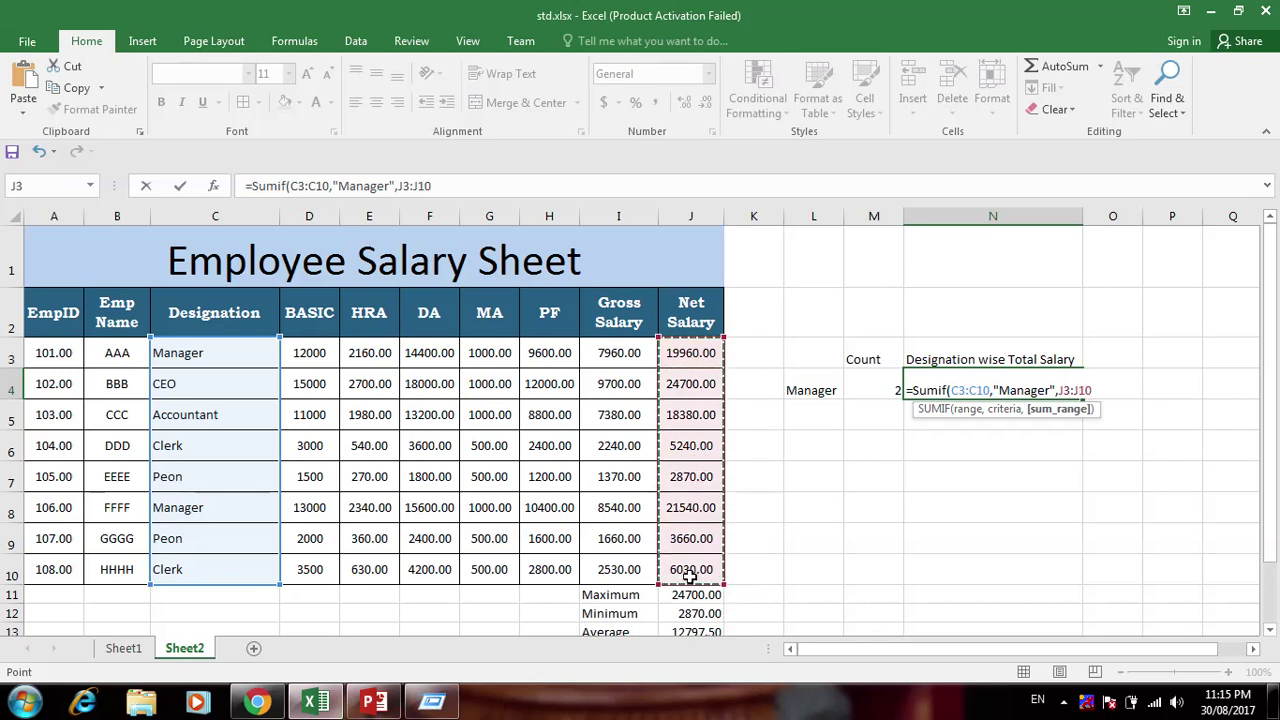
pyautogui.press('Return')
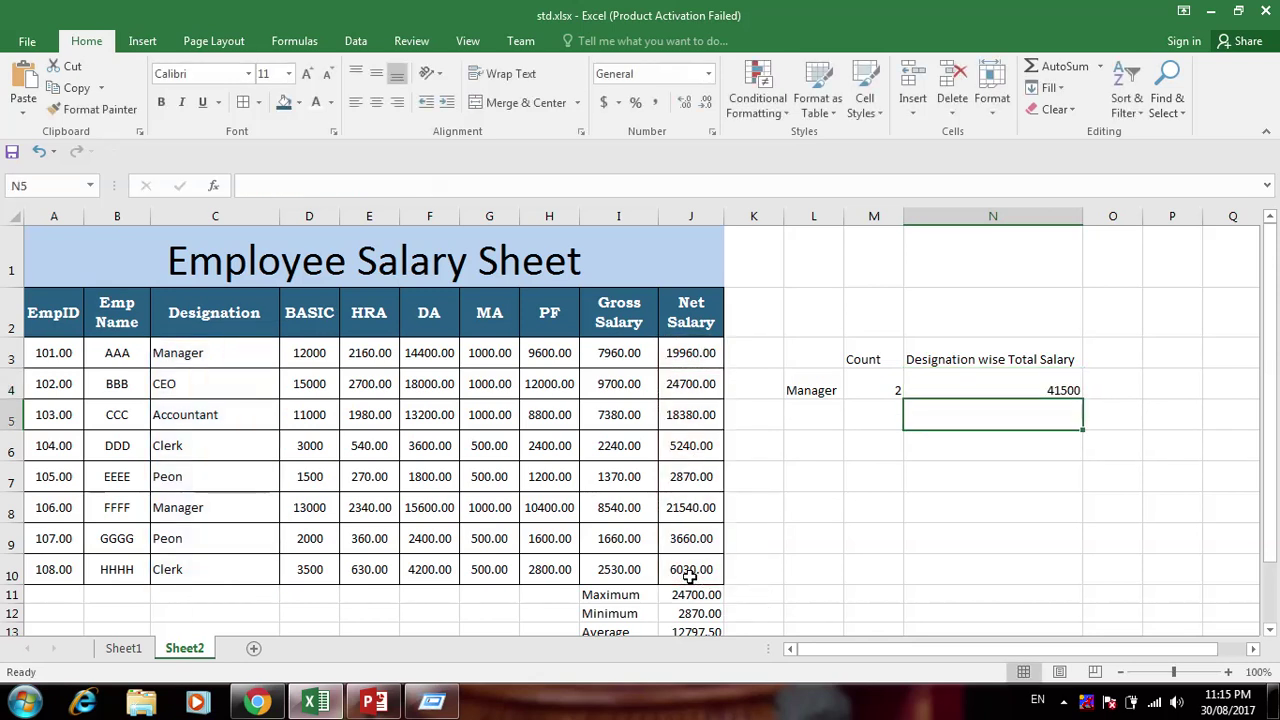
# Check the manager total in N4 against the combined net salaries of the two managers in J3 and J8
pyautogui.click(1054, 385)
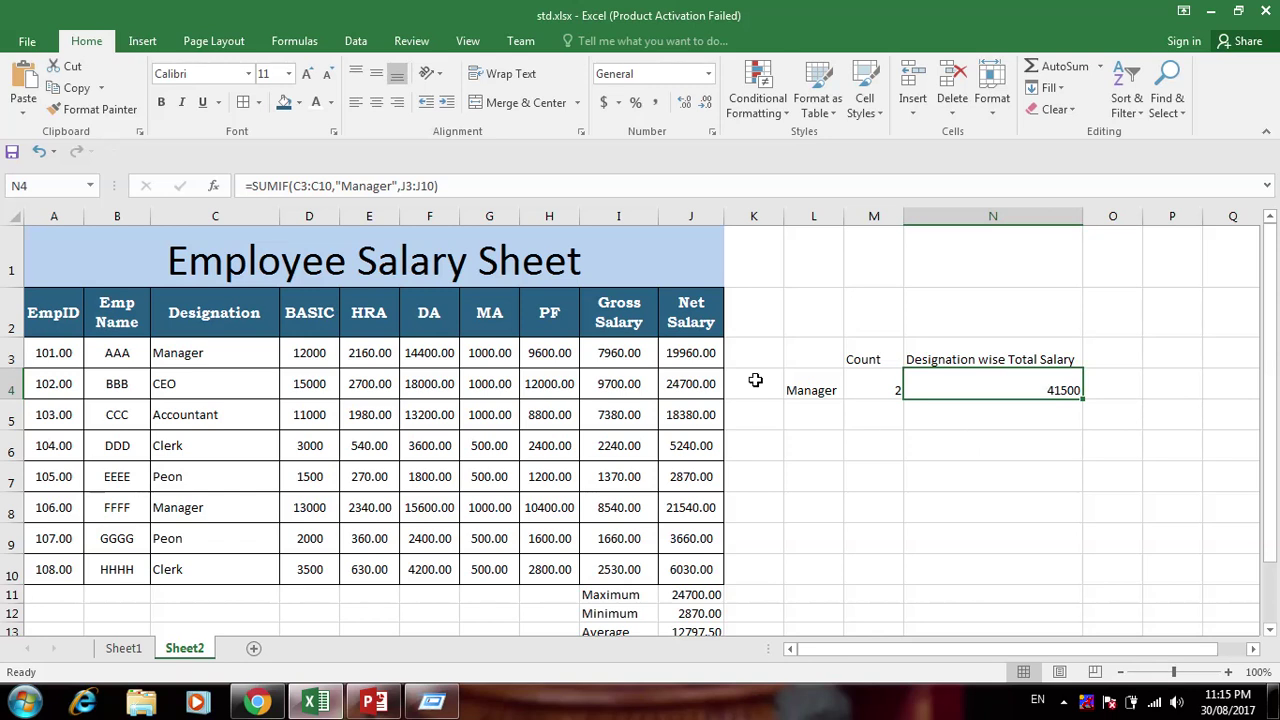
pyautogui.click(695, 353)
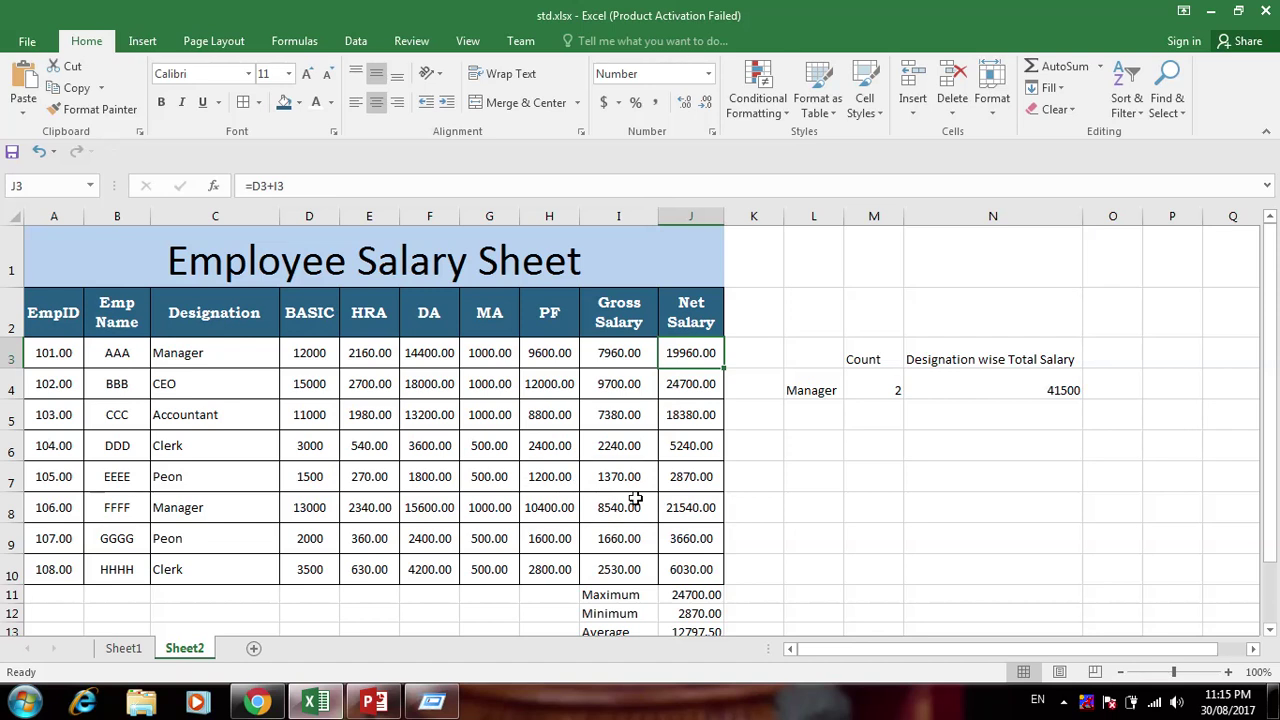
pyautogui.click(672, 513)
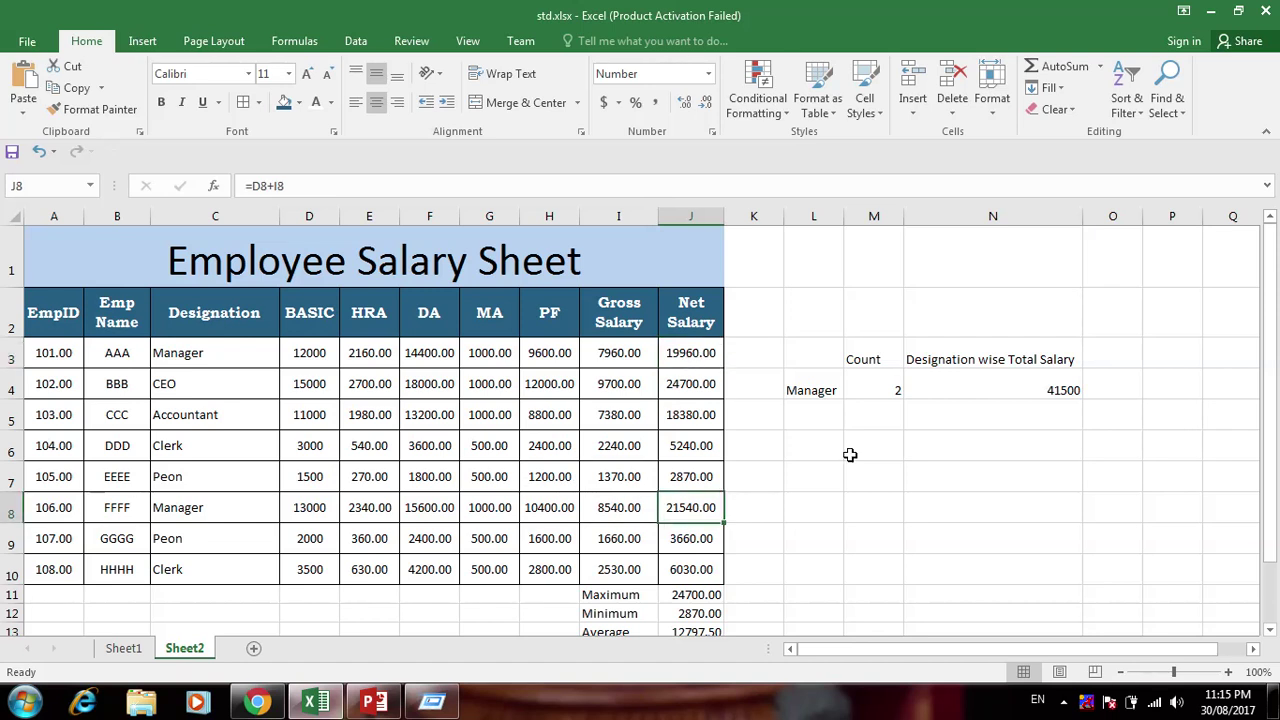
pyautogui.keyDown('ctrl'); pyautogui.click(690, 357); pyautogui.keyUp('ctrl')
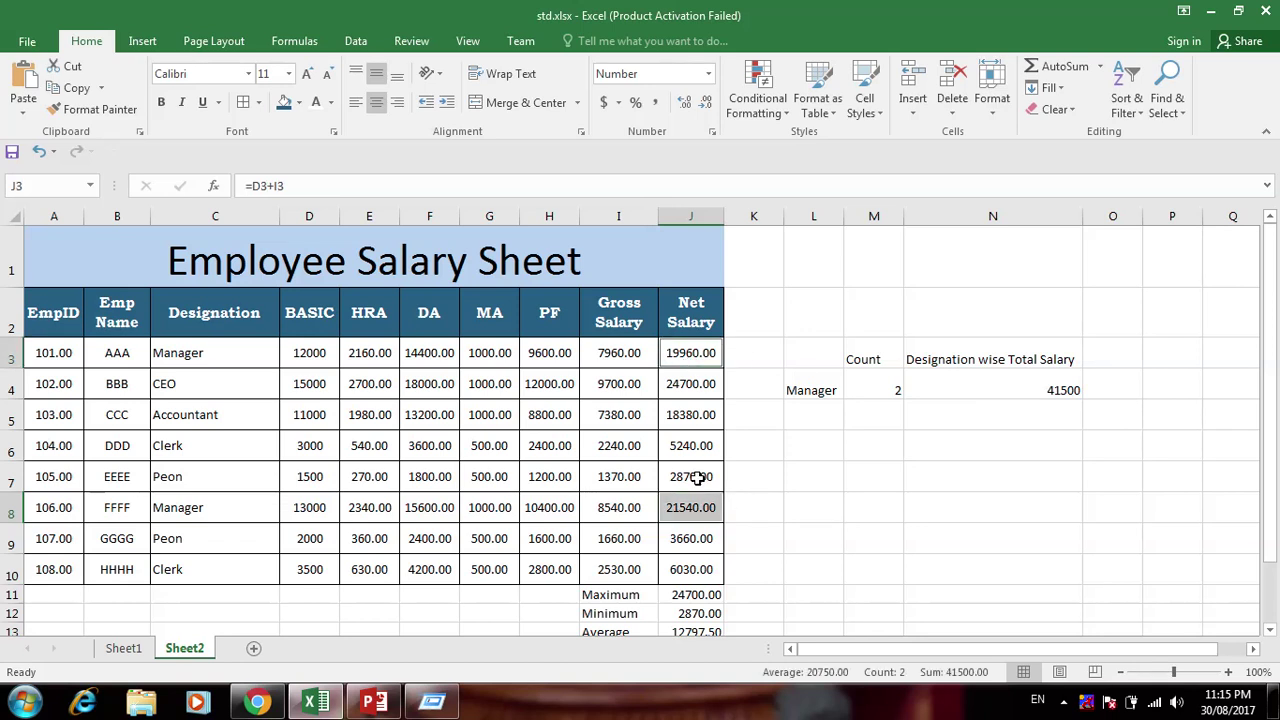
# Enter the label Accountant in L5 below Manager and fit column L to its text
pyautogui.click(822, 420)
pyautogui.write('=')
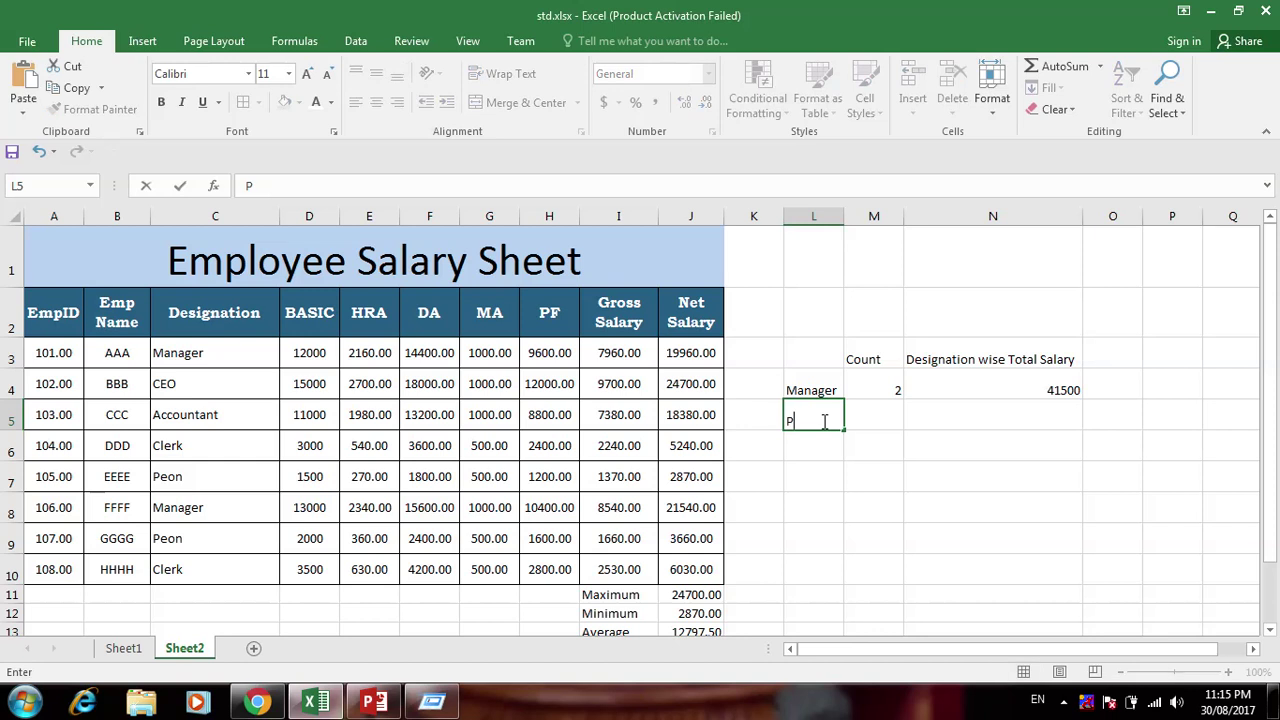
pyautogui.press('BackSpace')
pyautogui.write('Peo')
pyautogui.press('BackSpace')
pyautogui.press('BackSpace')
pyautogui.press('BackSpace')
pyautogui.write('Accountant')
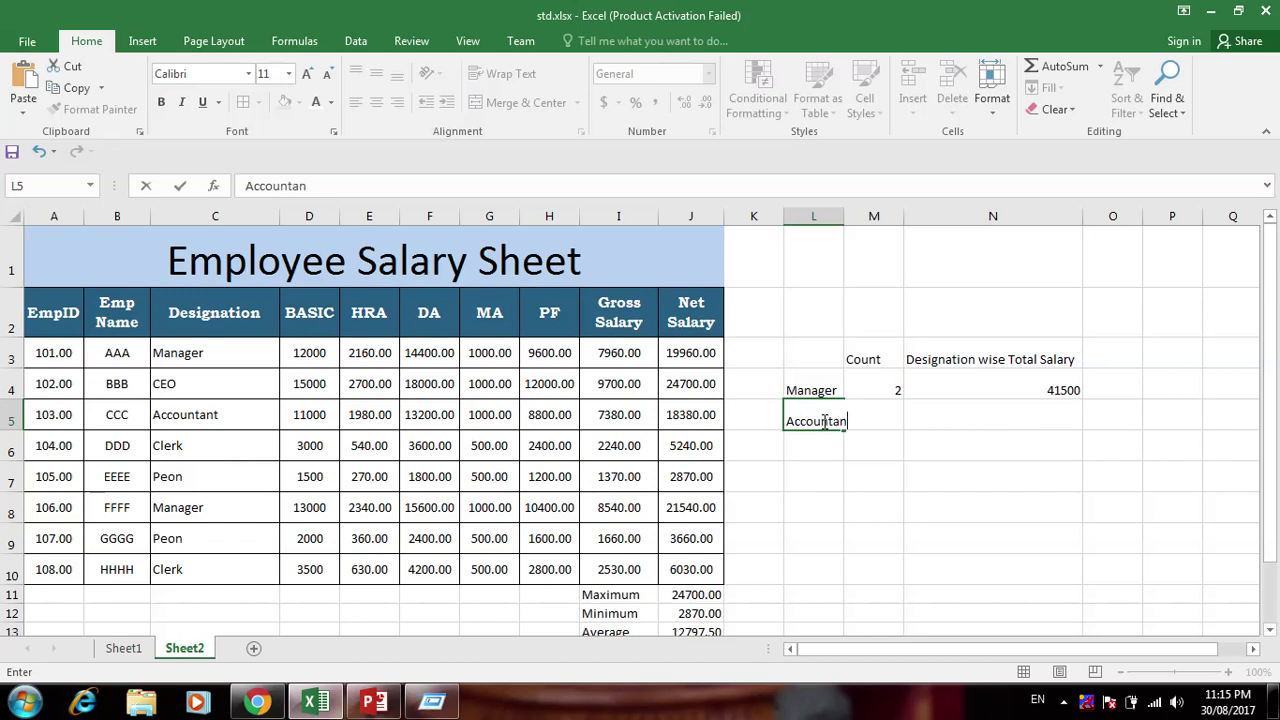
pyautogui.click(847, 216)
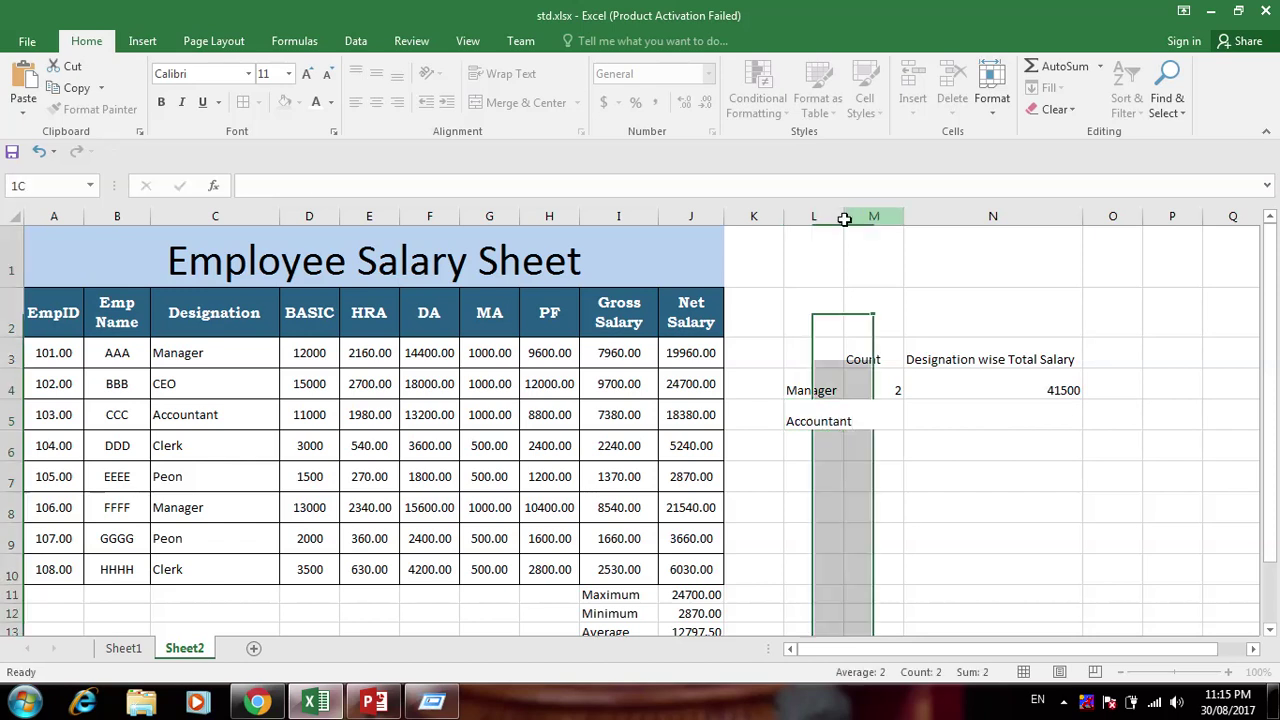
pyautogui.doubleClick(845, 216)
# Count the accountants in M5 with the formula =COUNTIF(C3:C10,"Accountant")
pyautogui.click(892, 420)
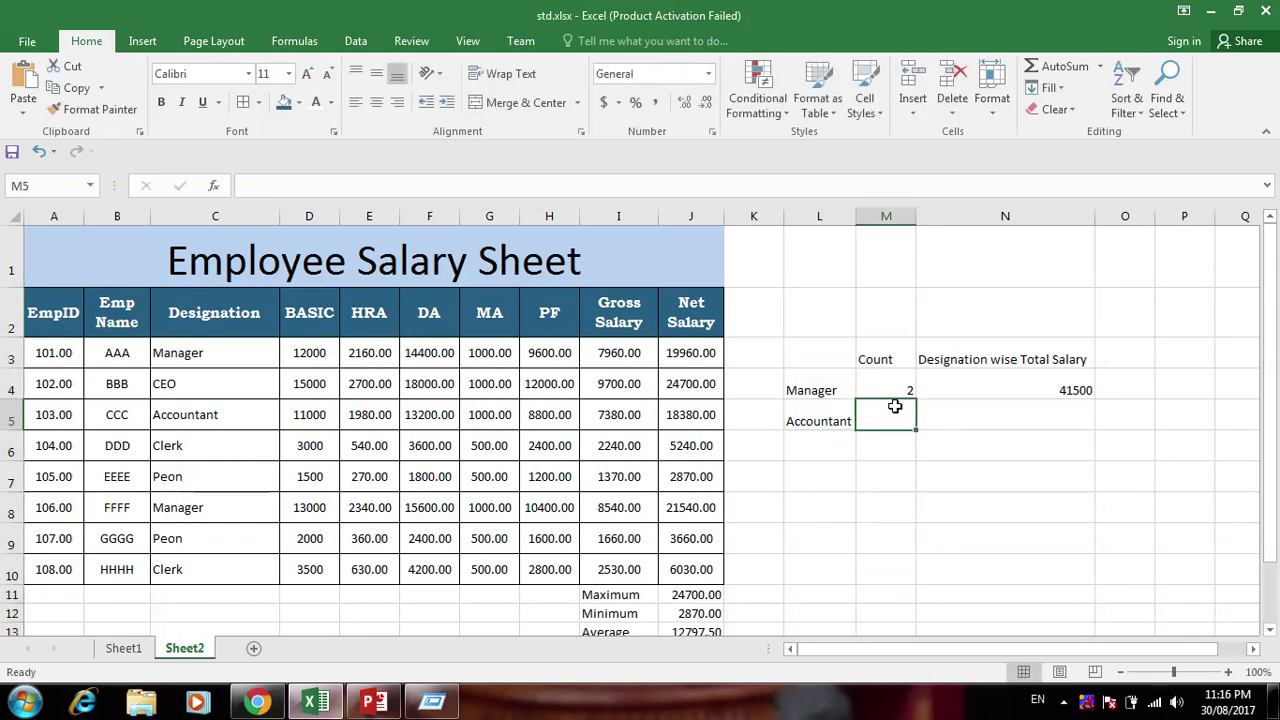
pyautogui.click(894, 391)
pyautogui.click(890, 413)
pyautogui.write('=countif(')
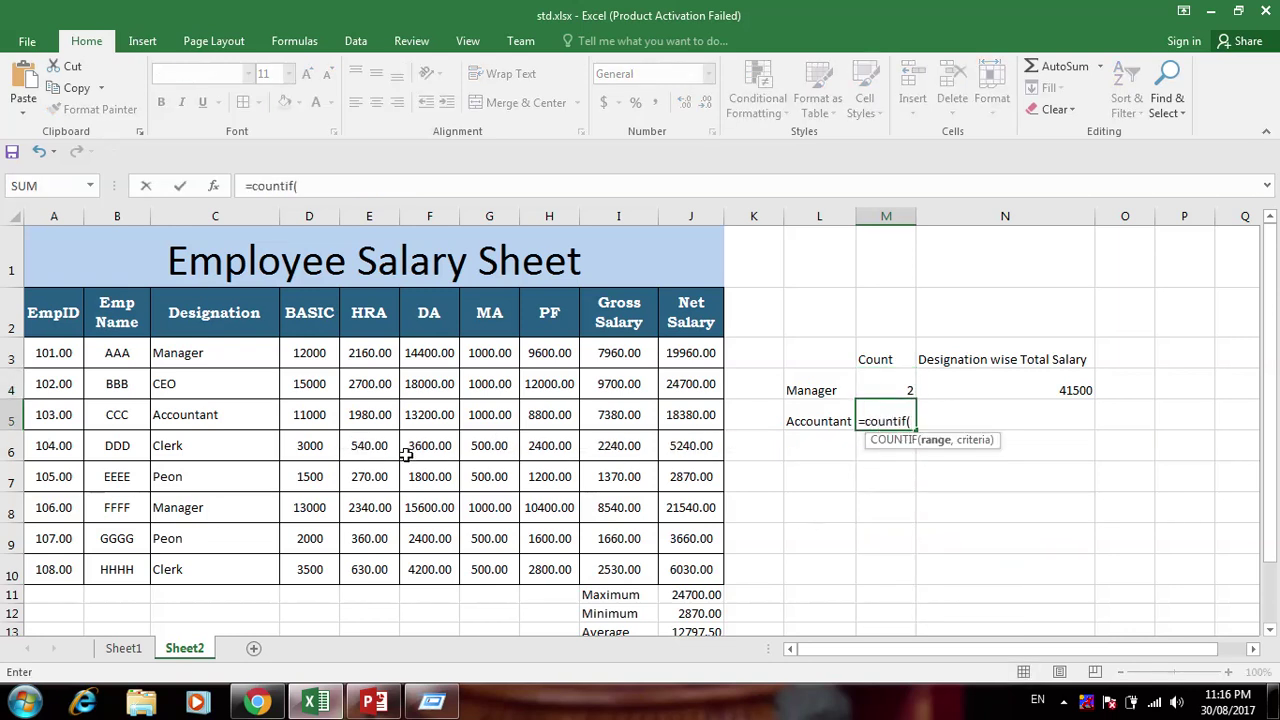
pyautogui.moveTo(207, 347); pyautogui.dragTo(208, 566)
pyautogui.write(',')
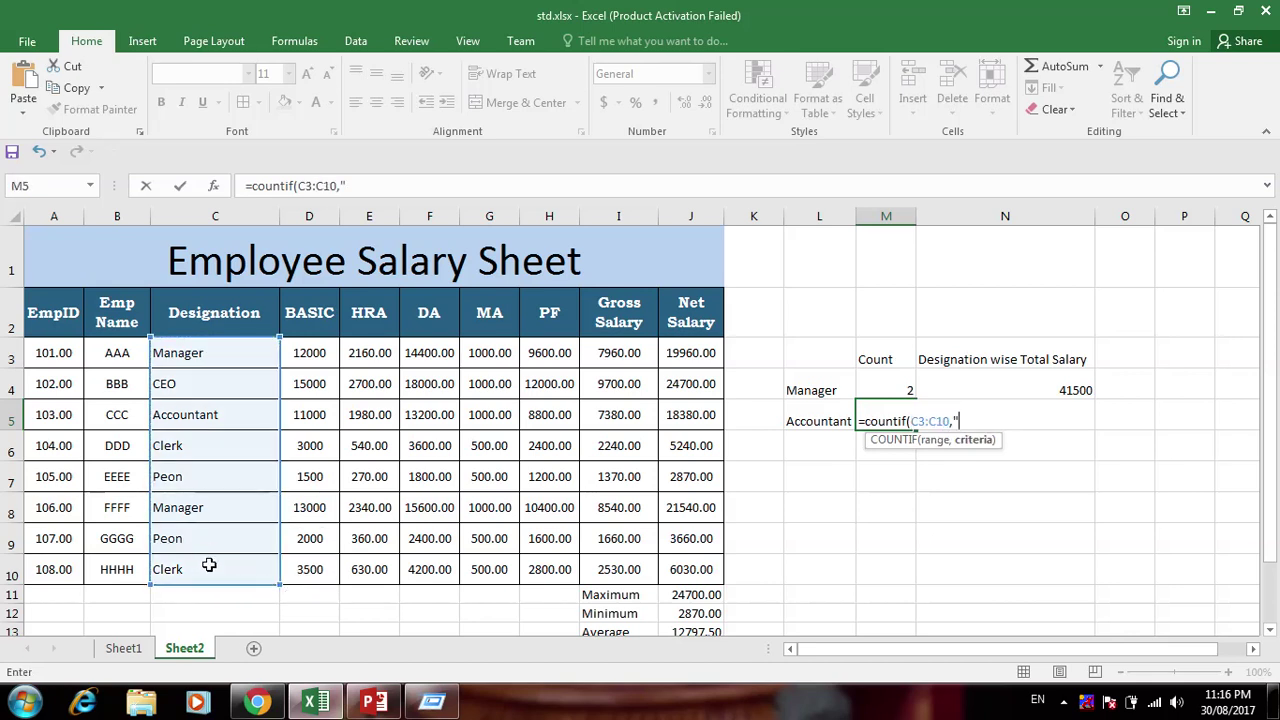
pyautogui.write('"Qccounta')
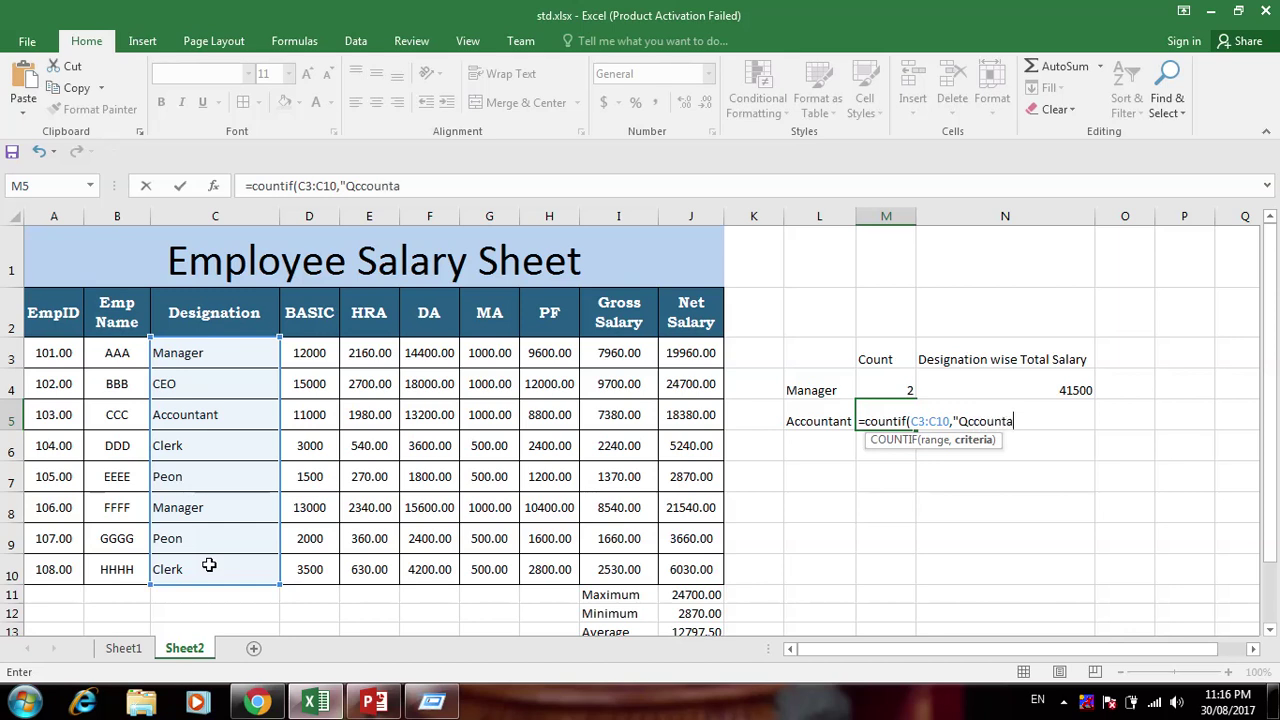
pyautogui.press('BackSpace')
pyautogui.press('BackSpace')
pyautogui.press('BackSpace')
pyautogui.press('BackSpace')
pyautogui.press('BackSpace')
pyautogui.press('BackSpace')
pyautogui.press('BackSpace')
pyautogui.press('BackSpace')
pyautogui.write('Acco')
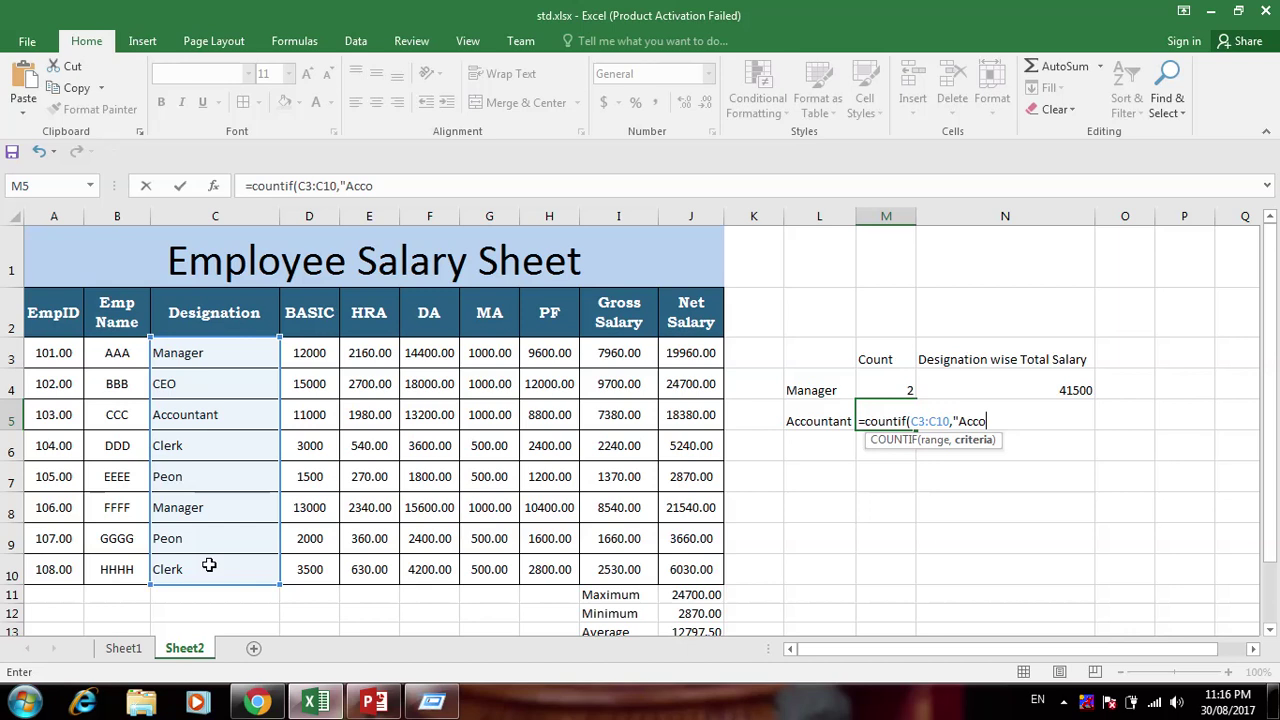
pyautogui.write('untant')
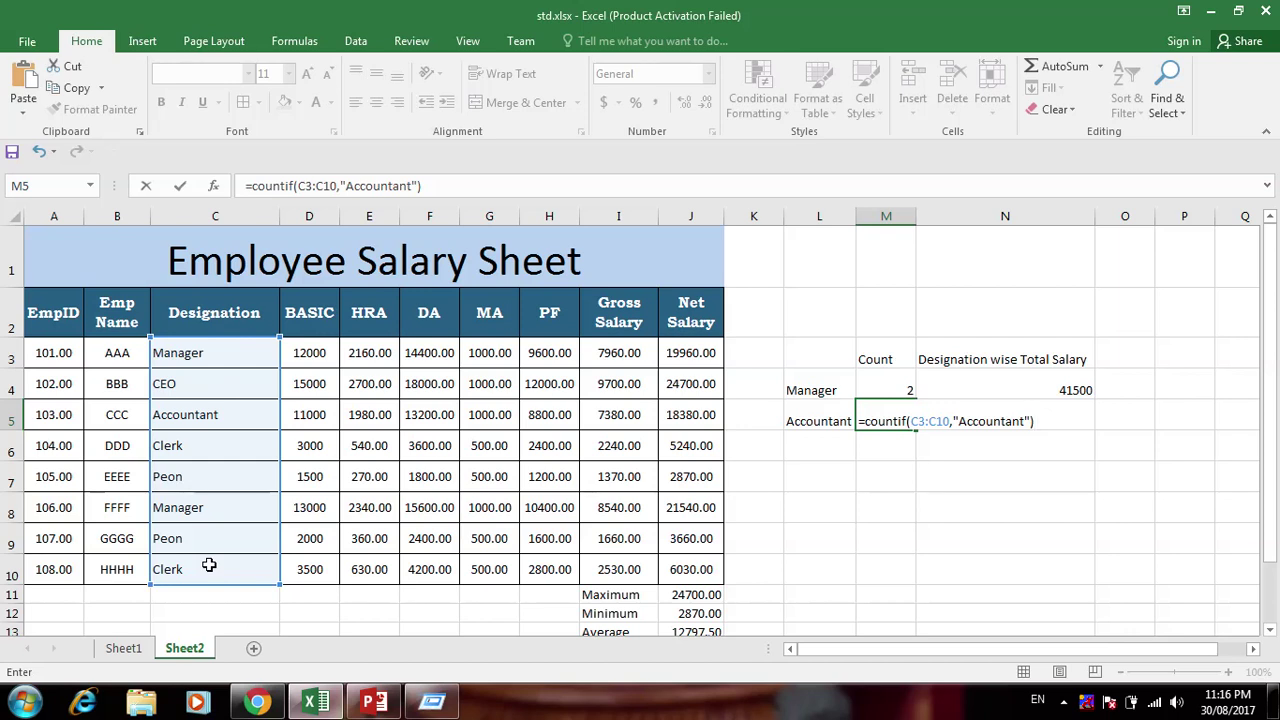
pyautogui.press('Return')
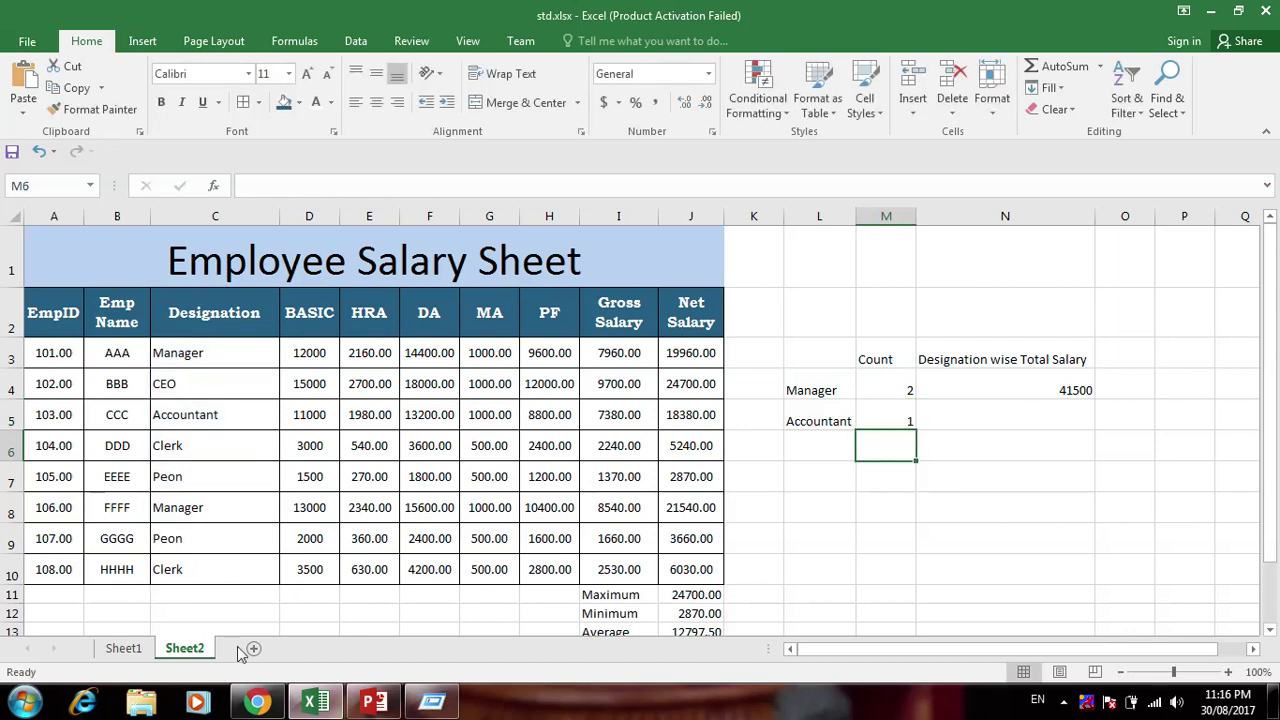
# Enter the label Clerk in L6 below Accountant
pyautogui.press('Left')
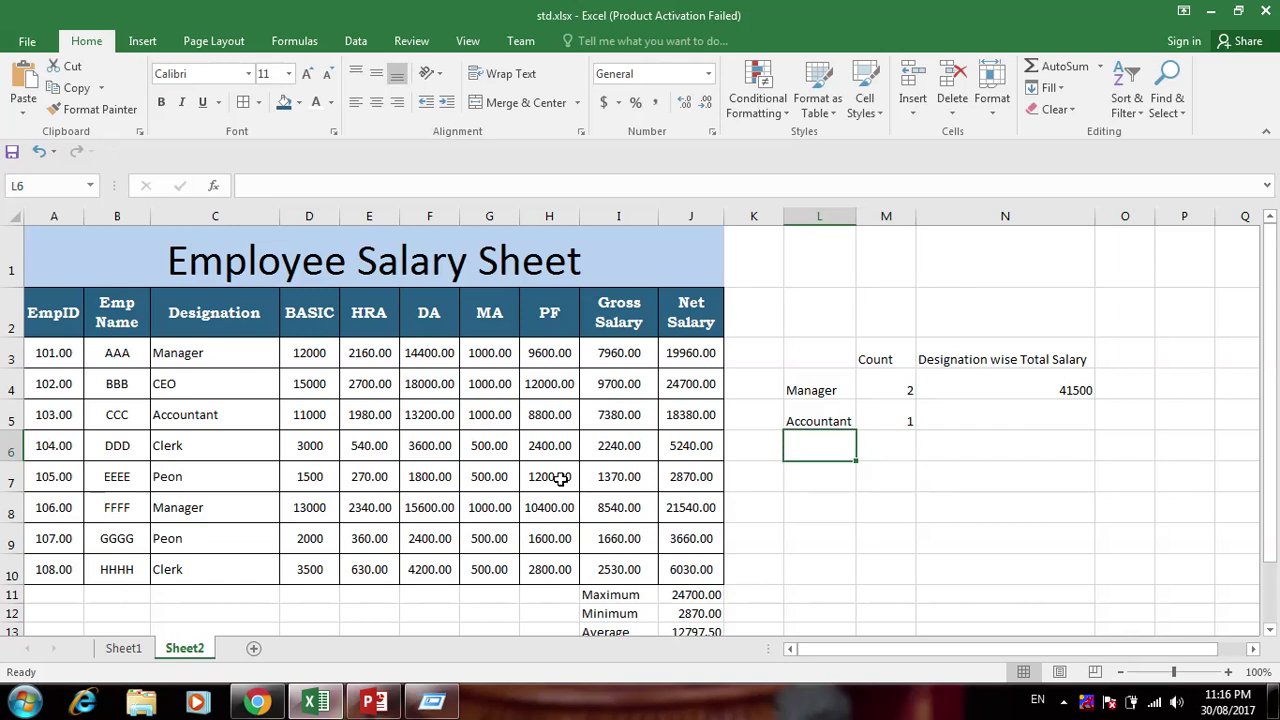
pyautogui.write('Clerk')
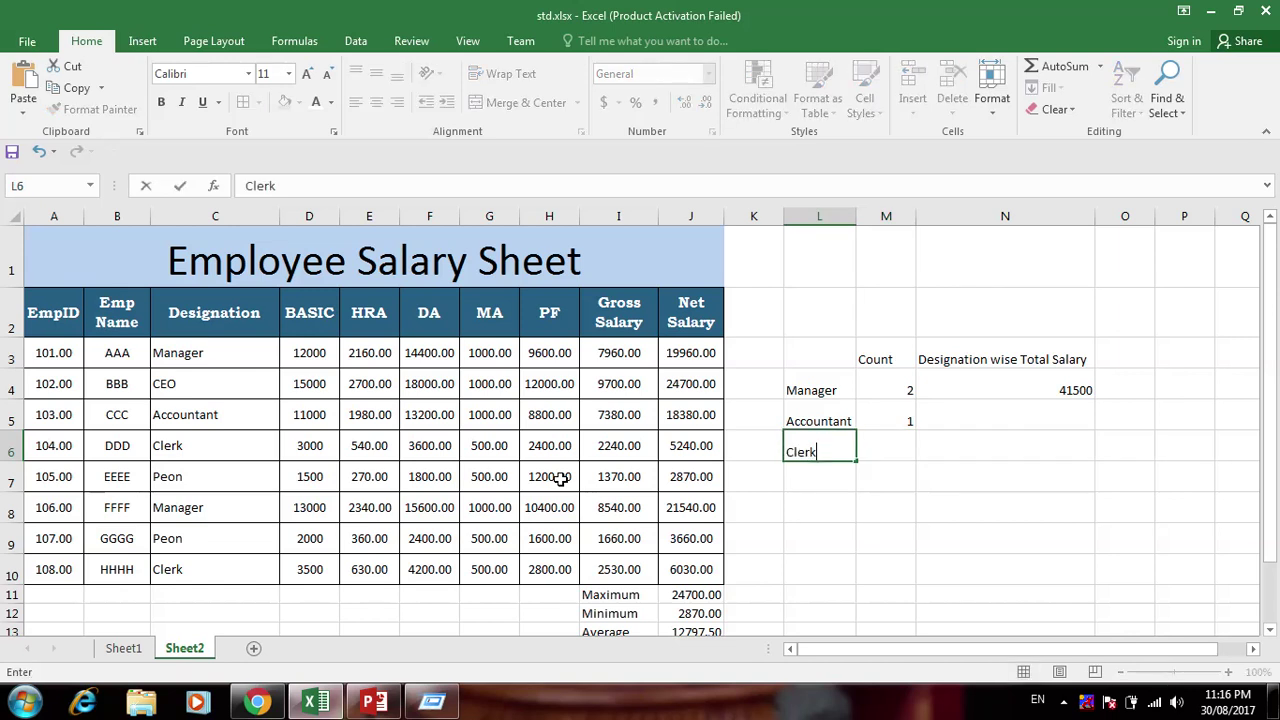
pyautogui.press('Tab')
# Count the clerks in M6 with the formula =COUNTIF(C3:C10,"Clerk")
pyautogui.write('=')
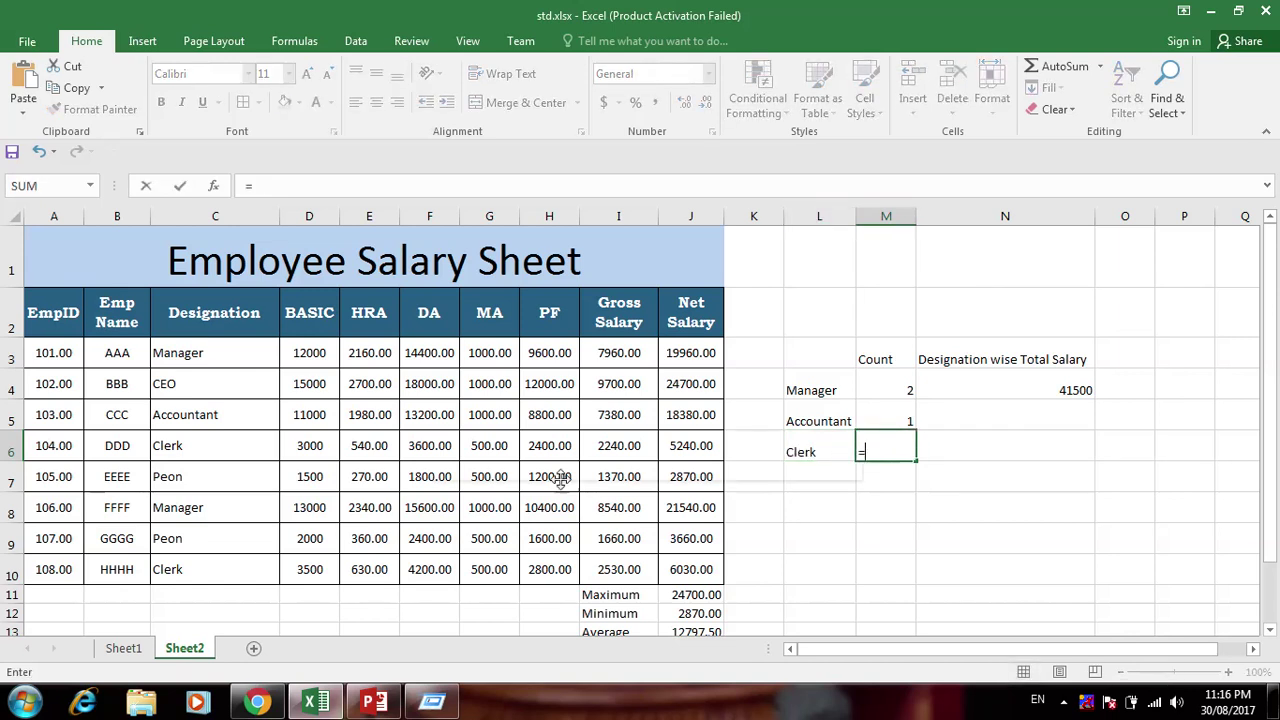
pyautogui.write('cou')
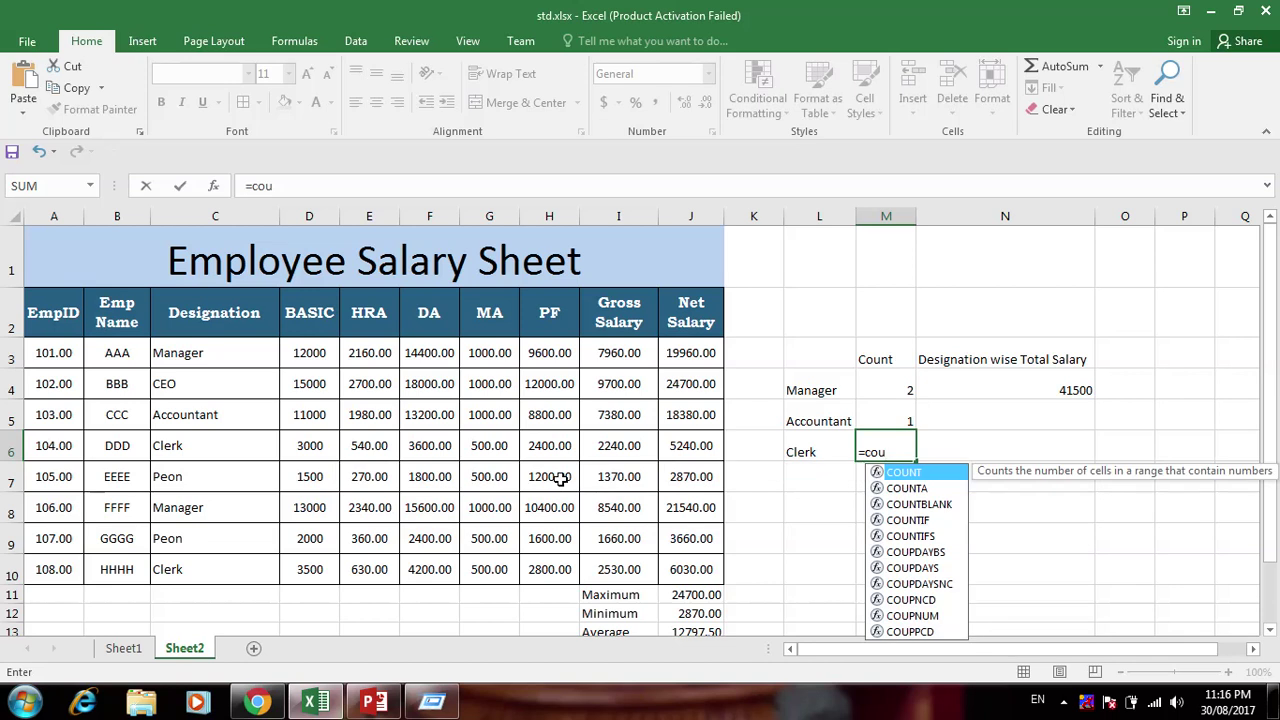
pyautogui.write('nt')
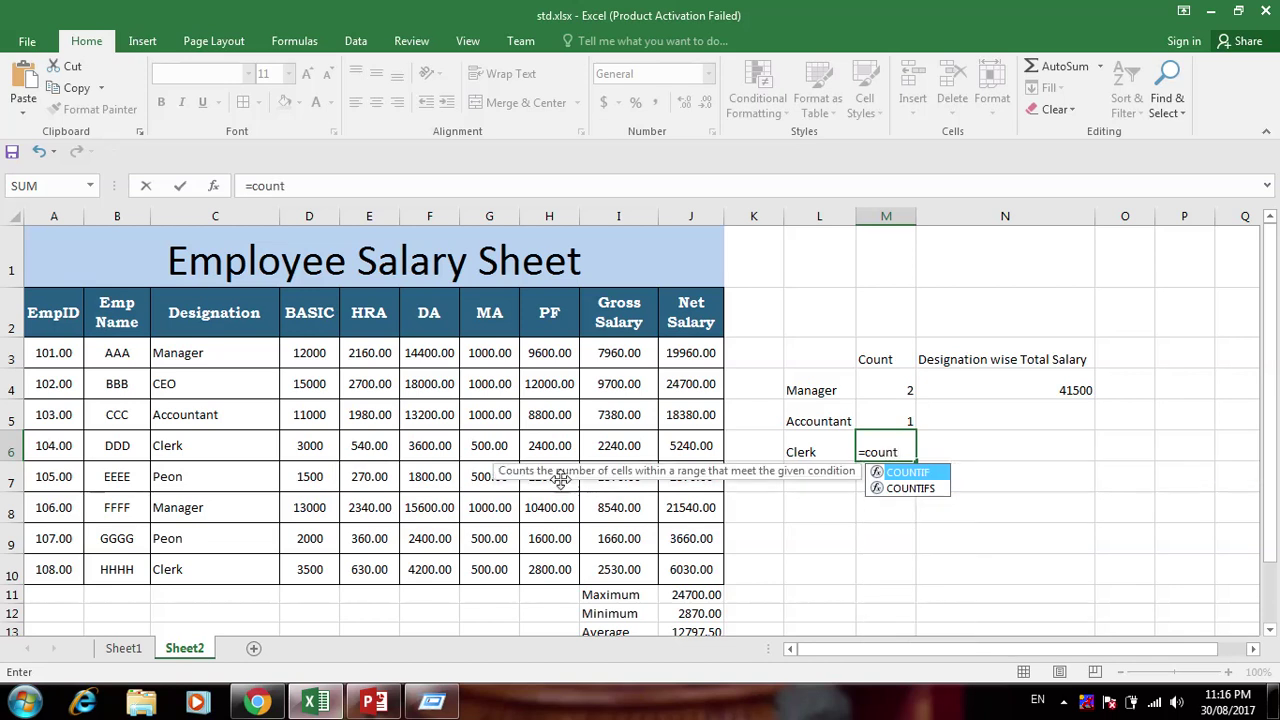
pyautogui.write('if(')
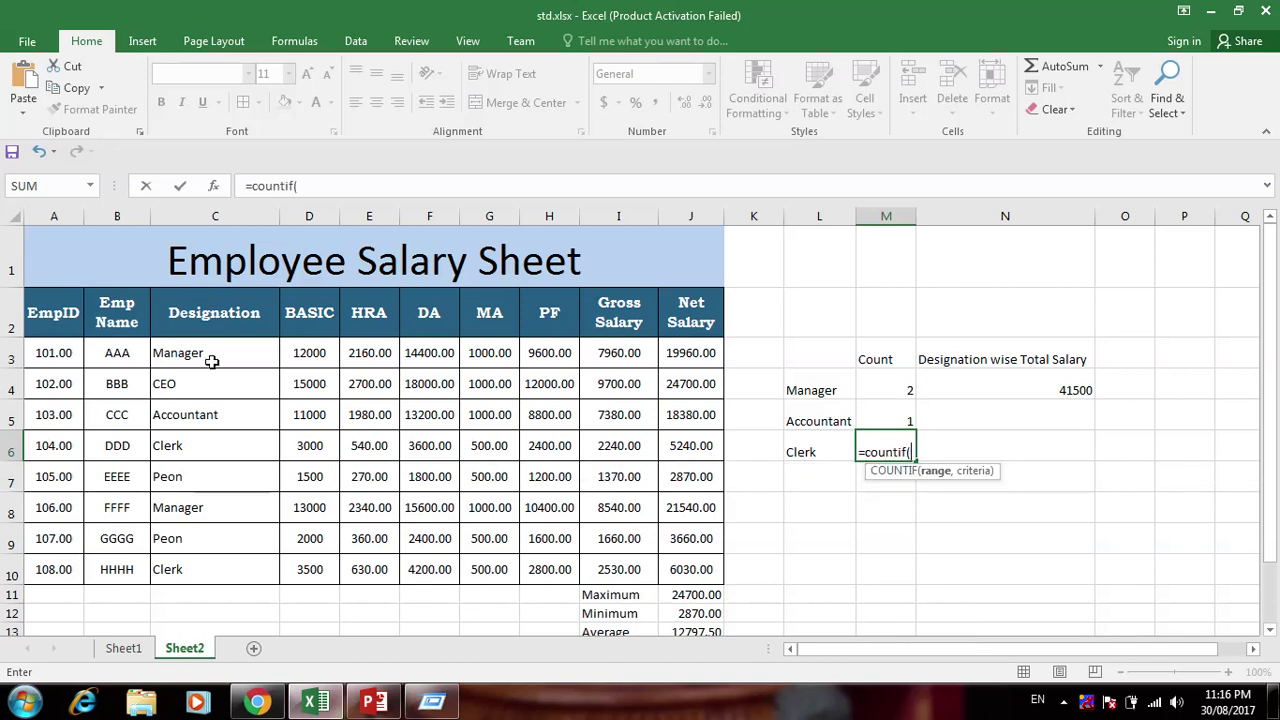
pyautogui.moveTo(209, 385); pyautogui.dragTo(214, 557)
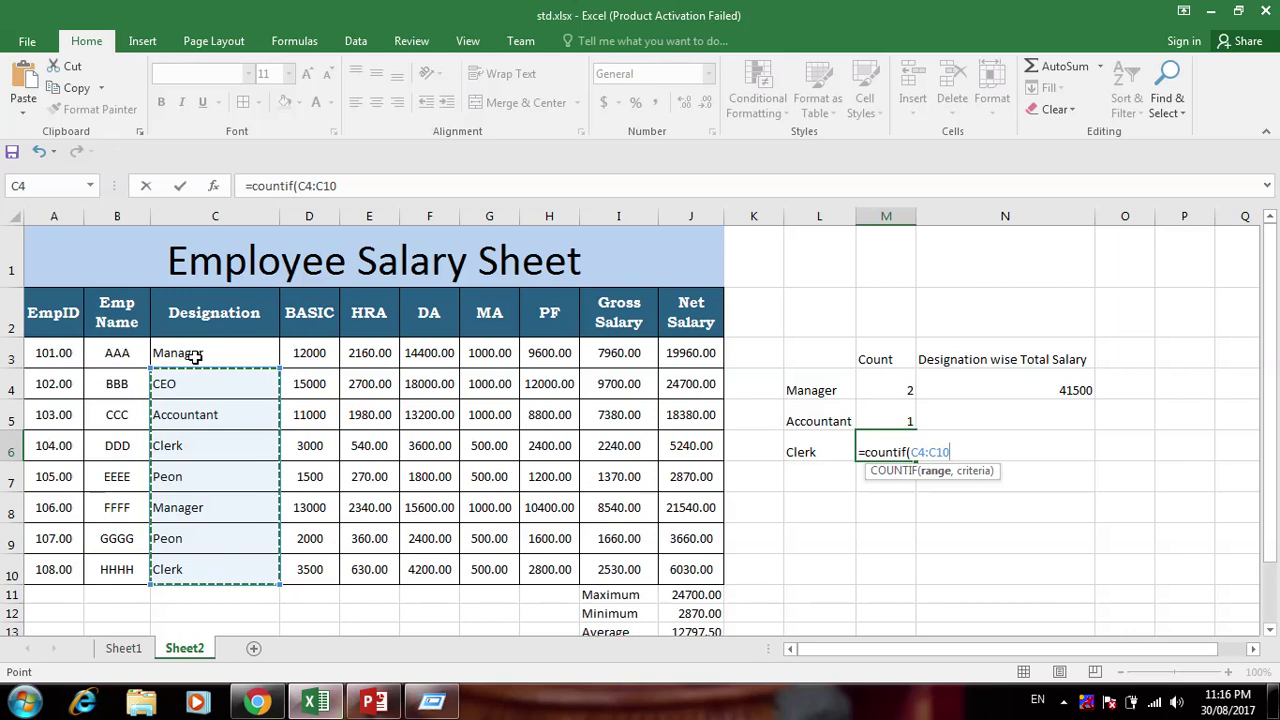
pyautogui.moveTo(191, 354); pyautogui.dragTo(214, 572)
pyautogui.write(',"Clerk')
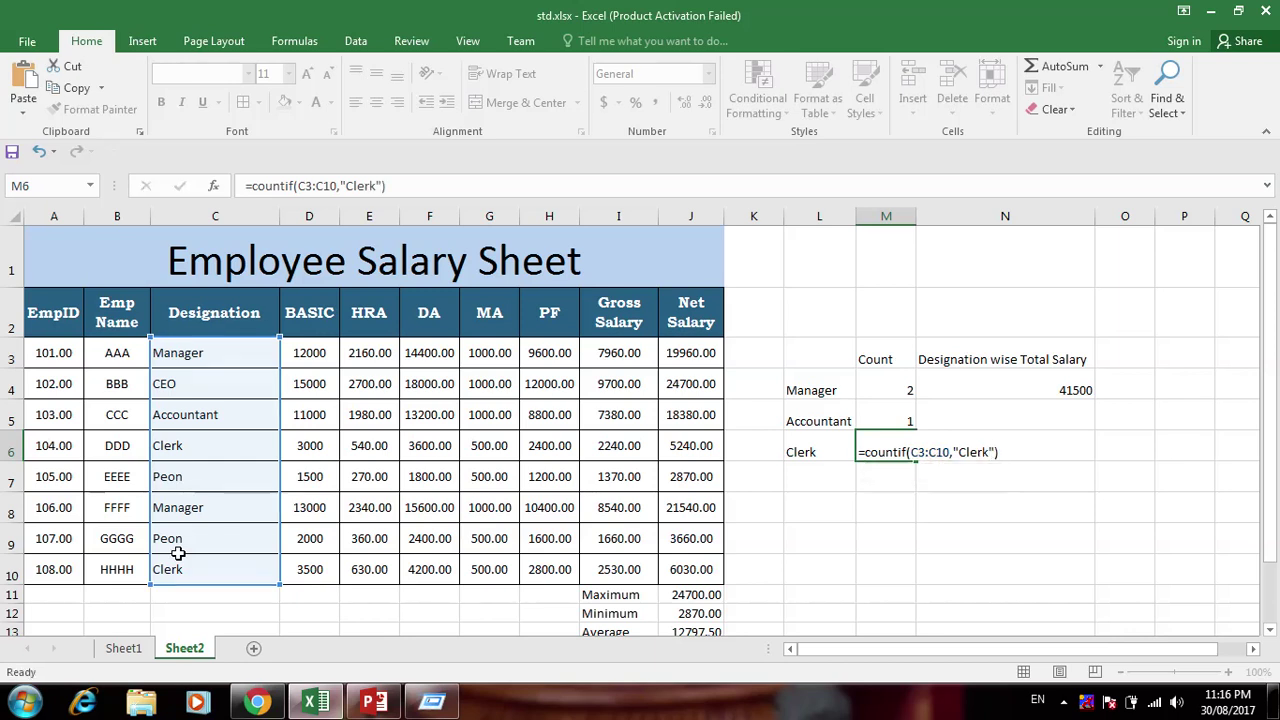
pyautogui.press('Return')
# Total the accountants' net salary in N5 with the formula =SUMIF(C3:C10,"Accountant",J3:J10)
pyautogui.click(984, 414)
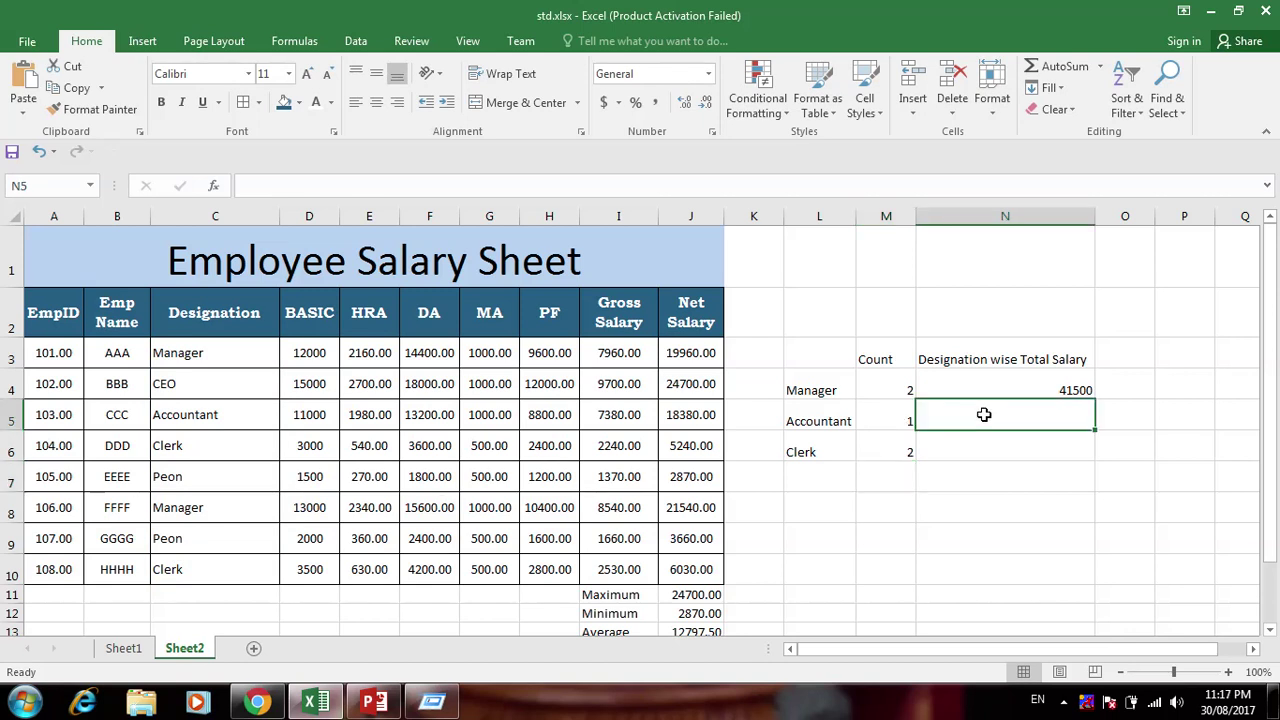
pyautogui.write('=sumif(')
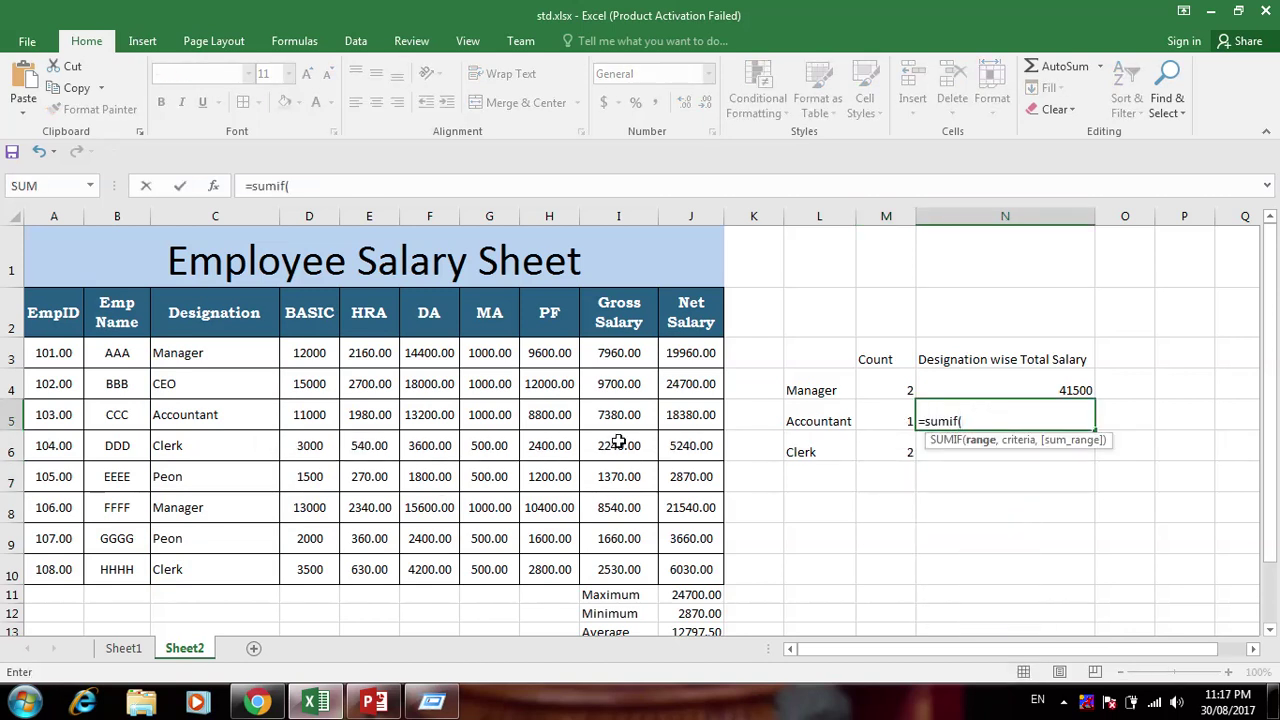
pyautogui.moveTo(243, 357); pyautogui.dragTo(254, 572)
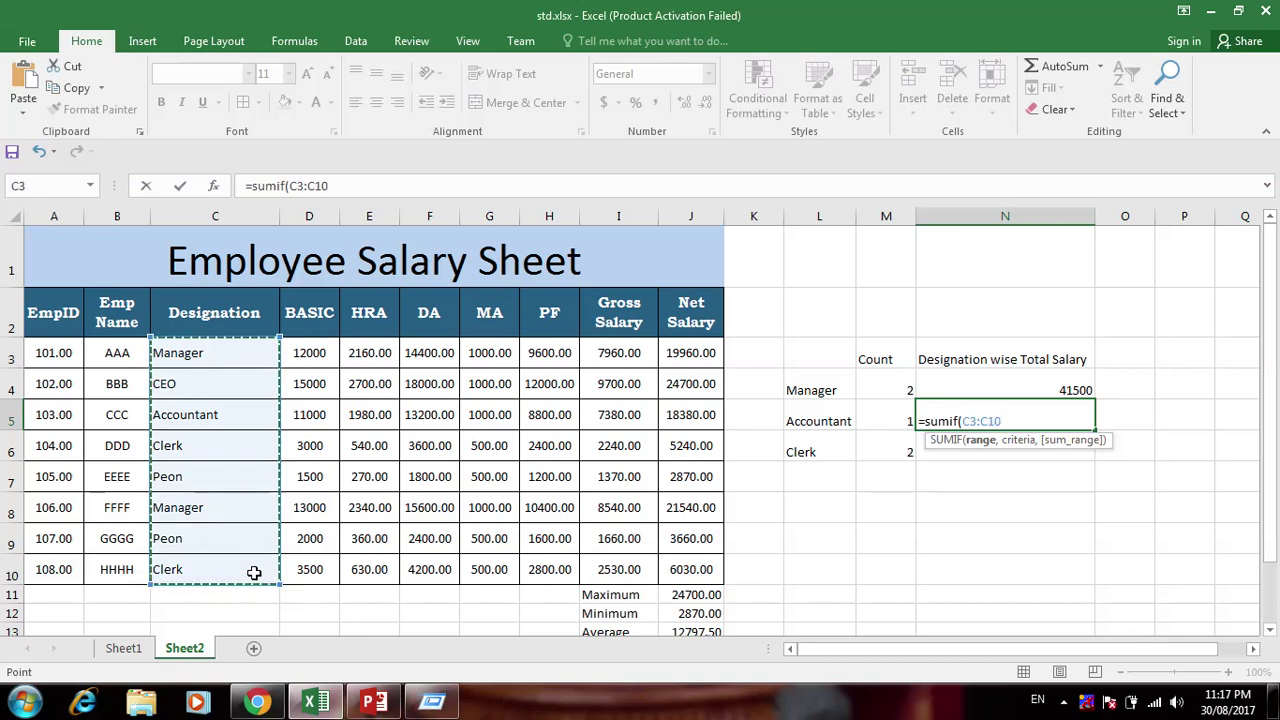
pyautogui.write(',"')
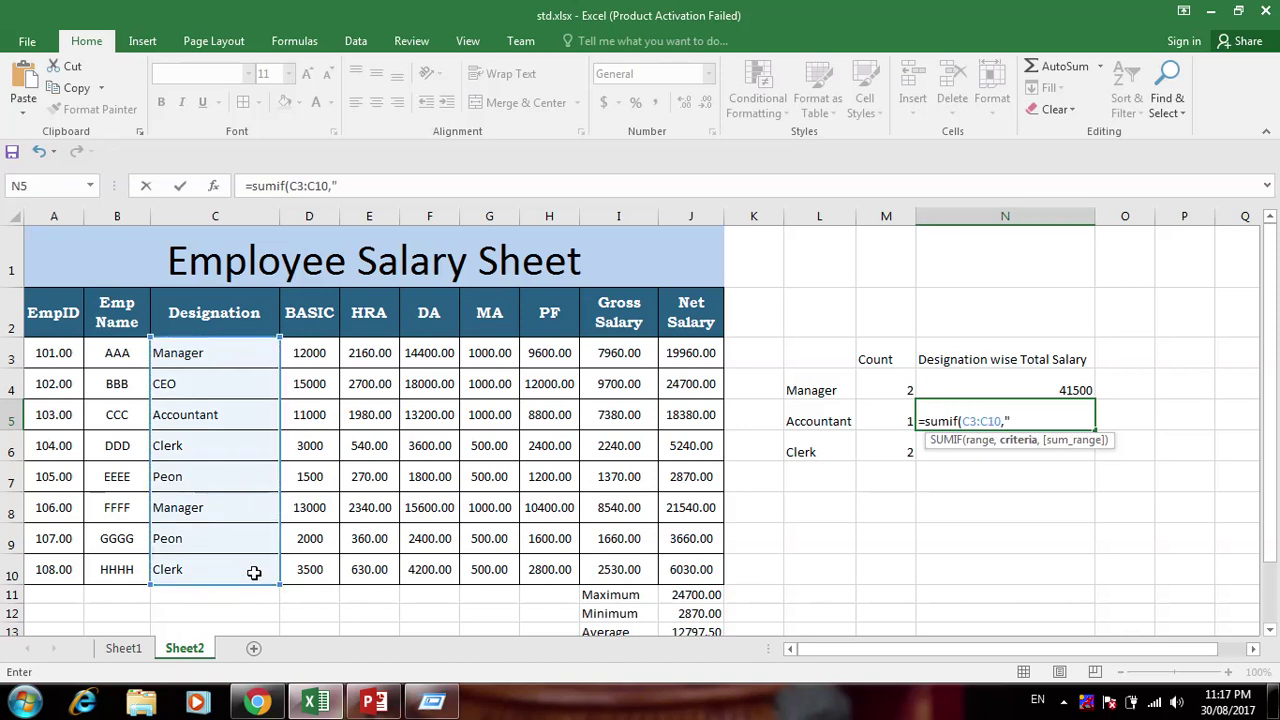
pyautogui.write('Accountan')
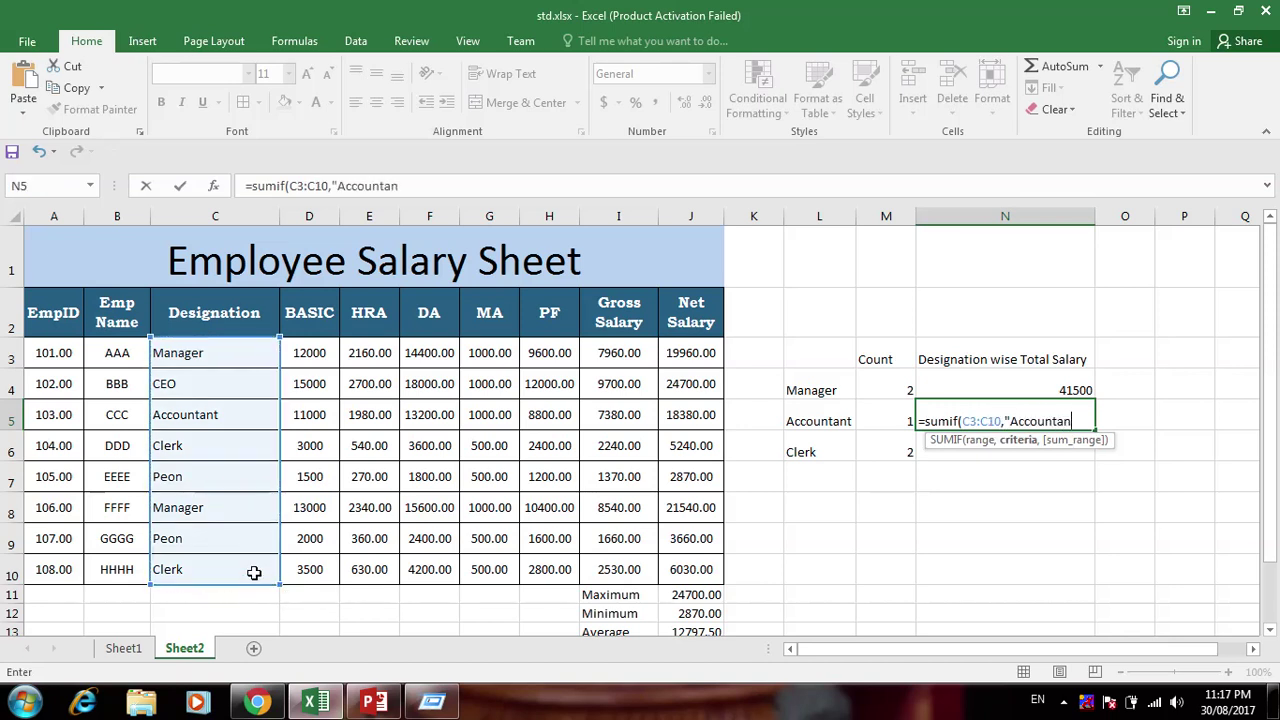
pyautogui.write('t",')
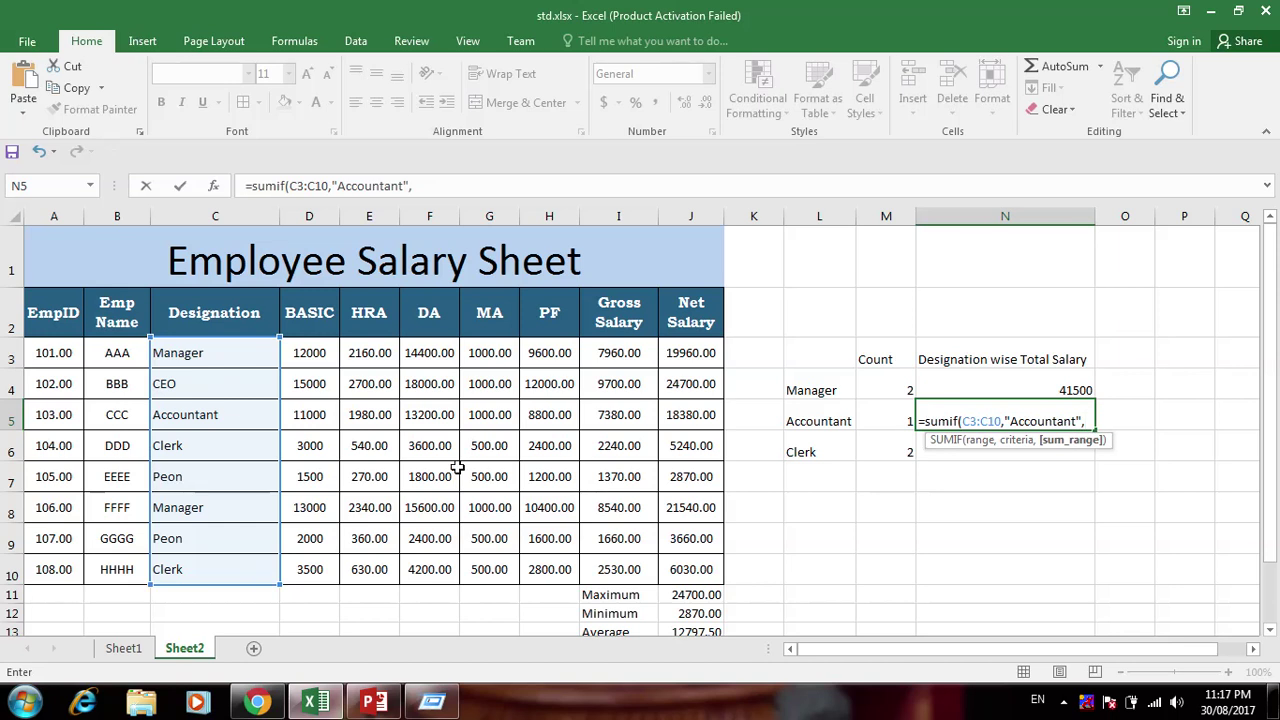
pyautogui.moveTo(680, 358); pyautogui.dragTo(690, 567)
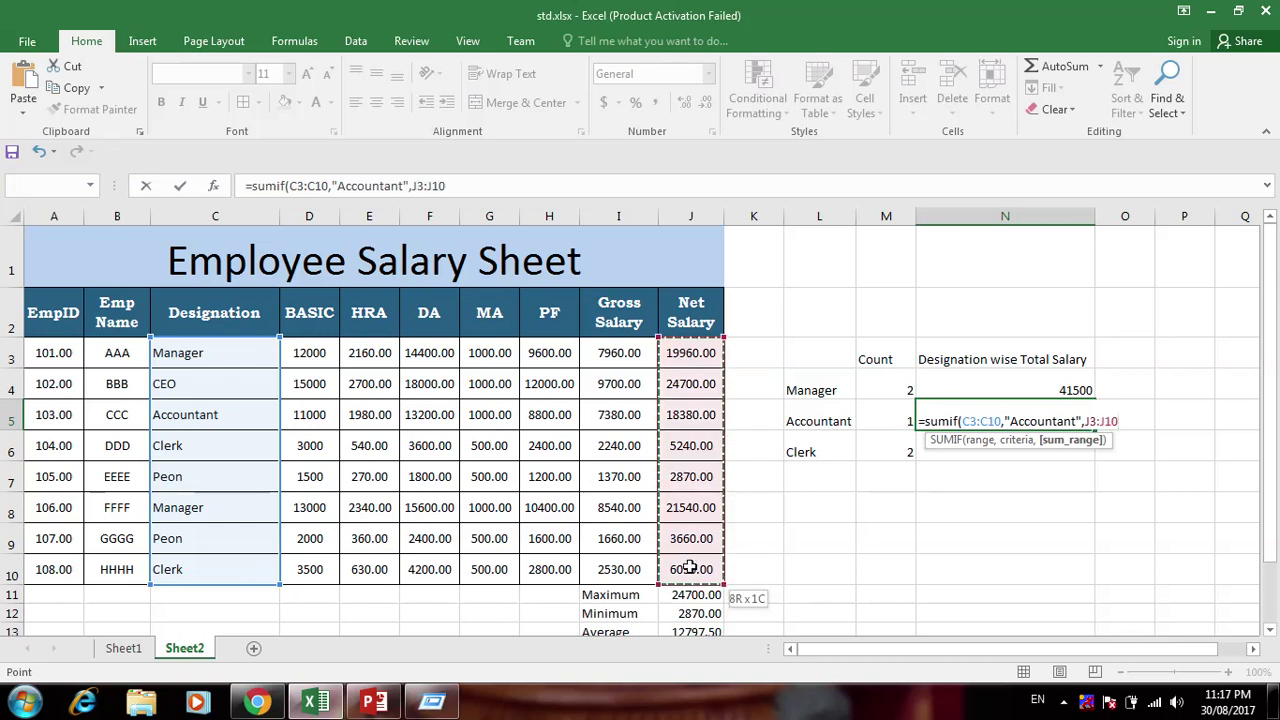
pyautogui.hotkey('ctrl', 'Return')
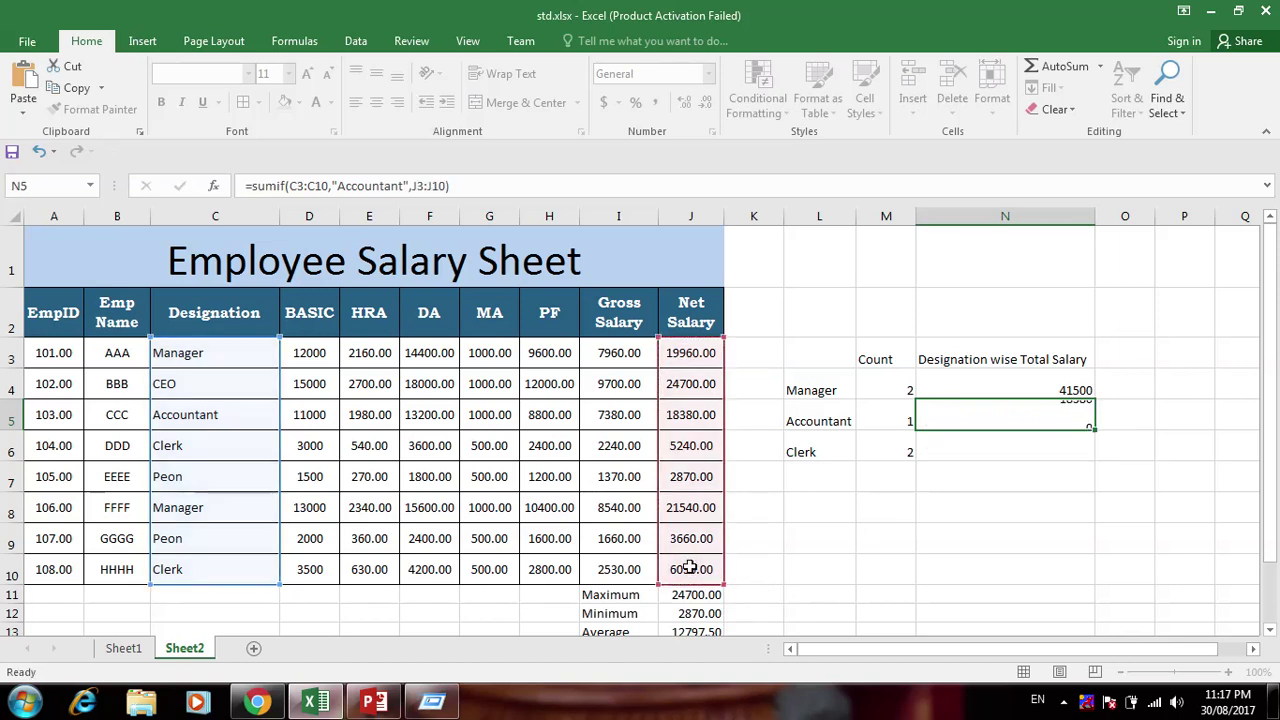
# Confirm the accountants' SUMIF total in N5 and compare it with the accountant's net salary in J5
pyautogui.press('Return')
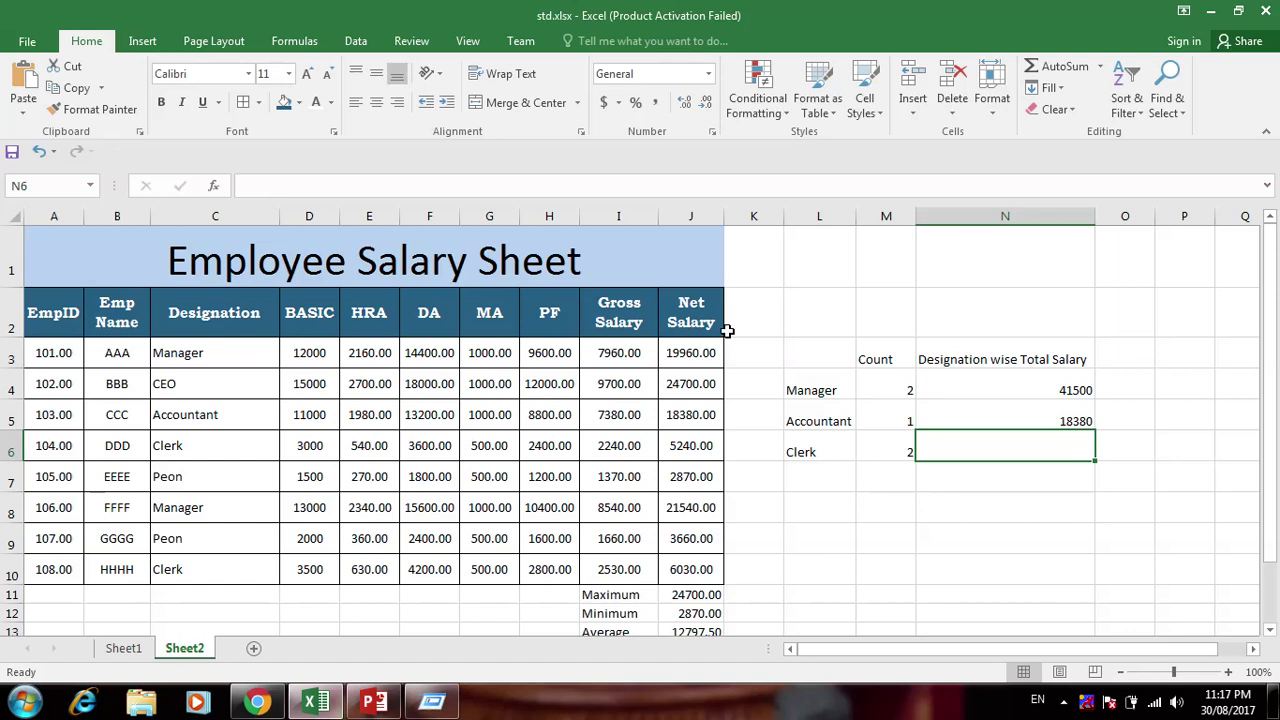
pyautogui.click(684, 422)
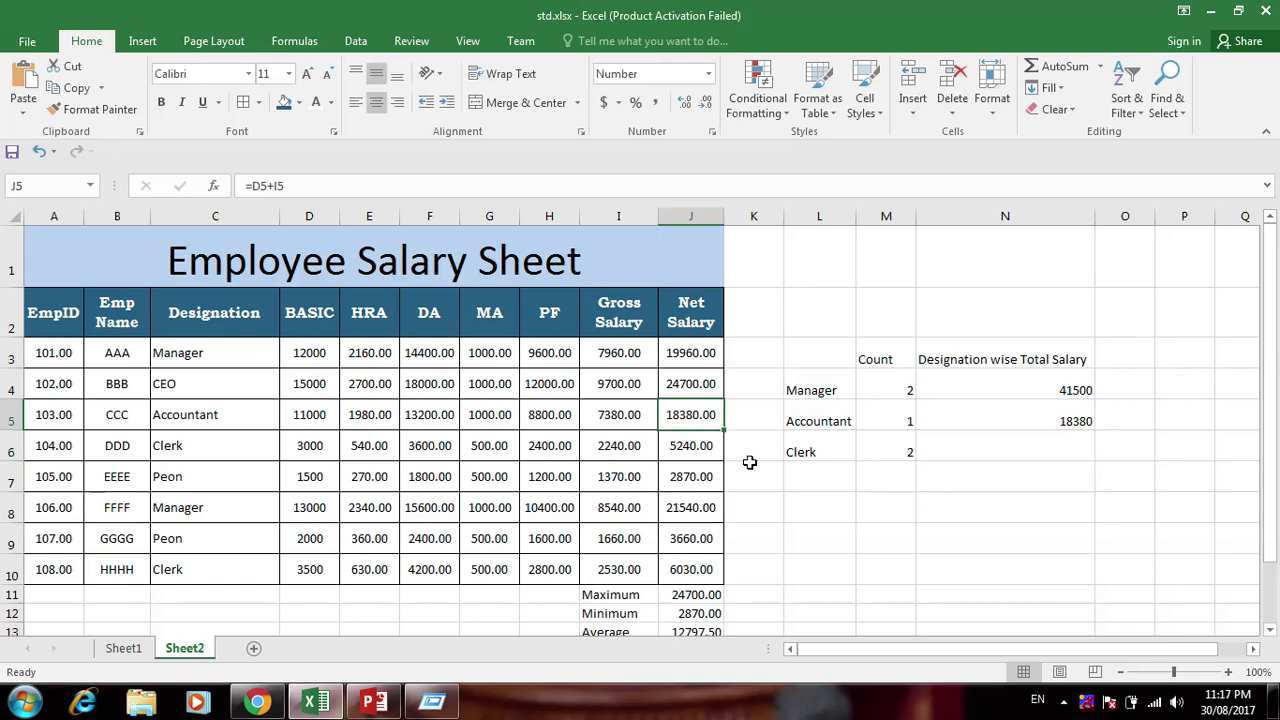
pyautogui.click(1022, 453)
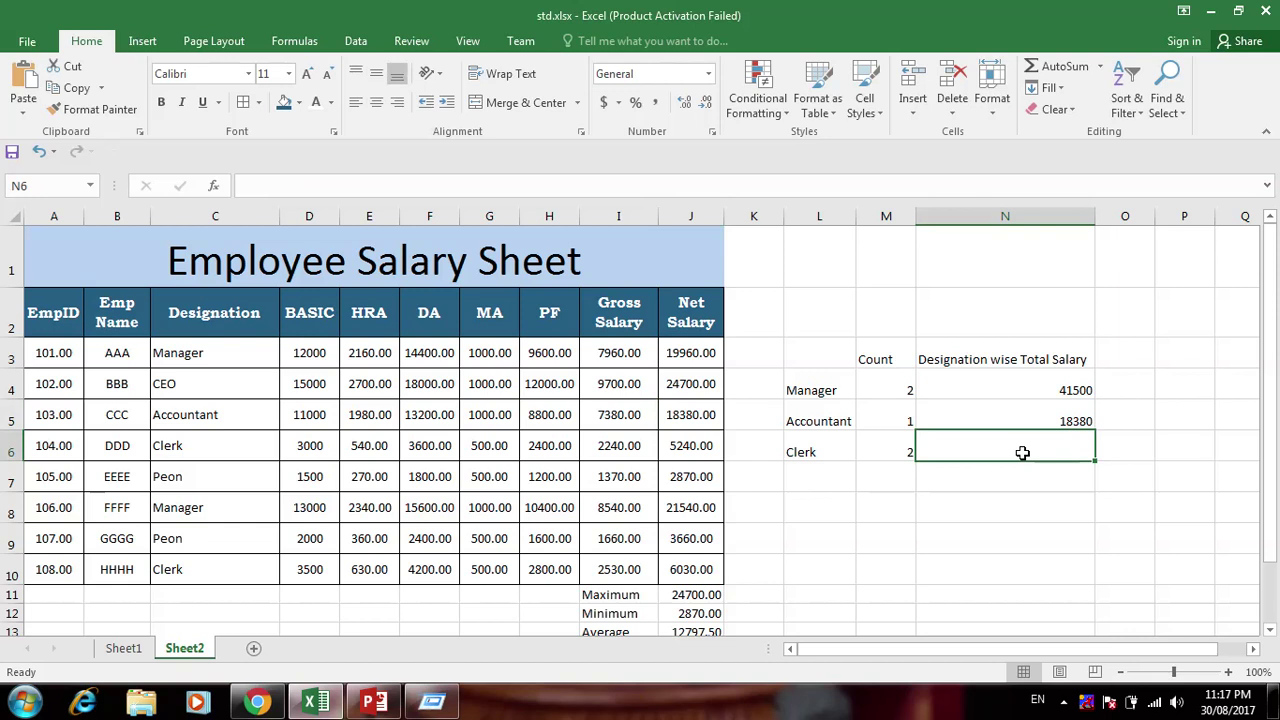
# Test the accountant formulas by changing the designation in C7 to Accountant, and undo that change
pyautogui.click(227, 475)
pyautogui.write('A')
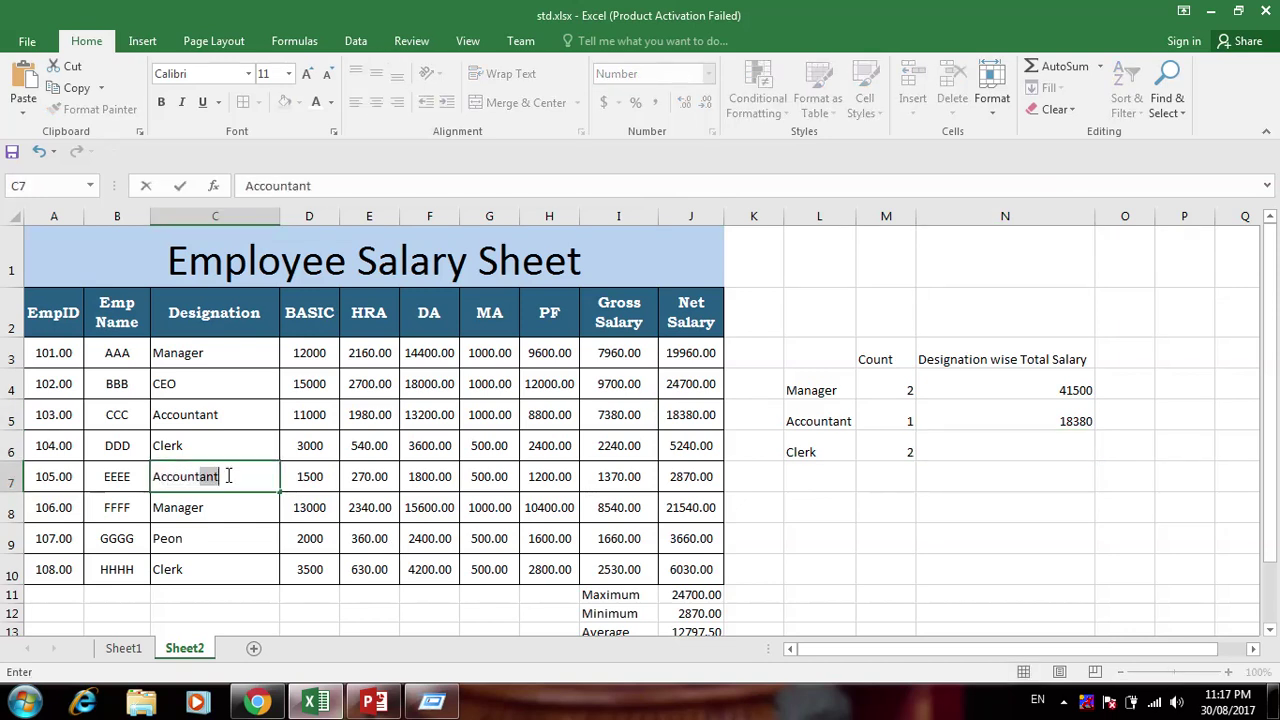
pyautogui.write('ccount')
pyautogui.press('Return')
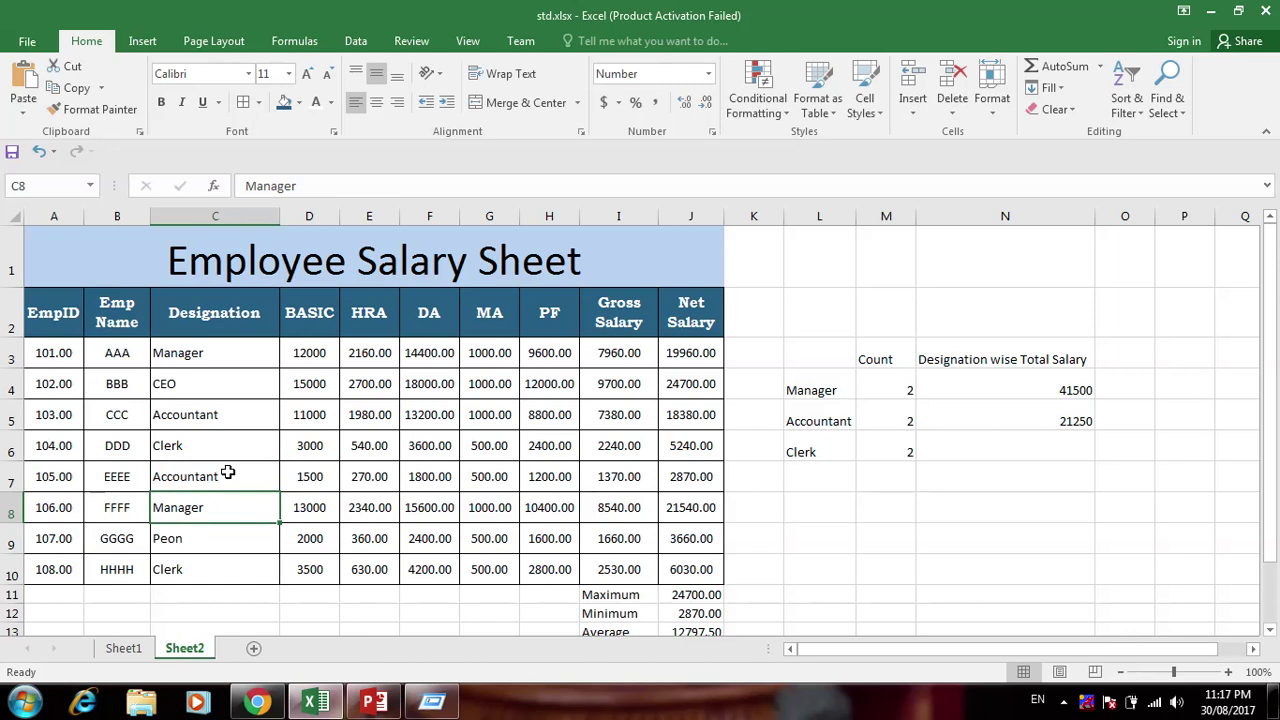
pyautogui.hotkey('ctrl', 'z')
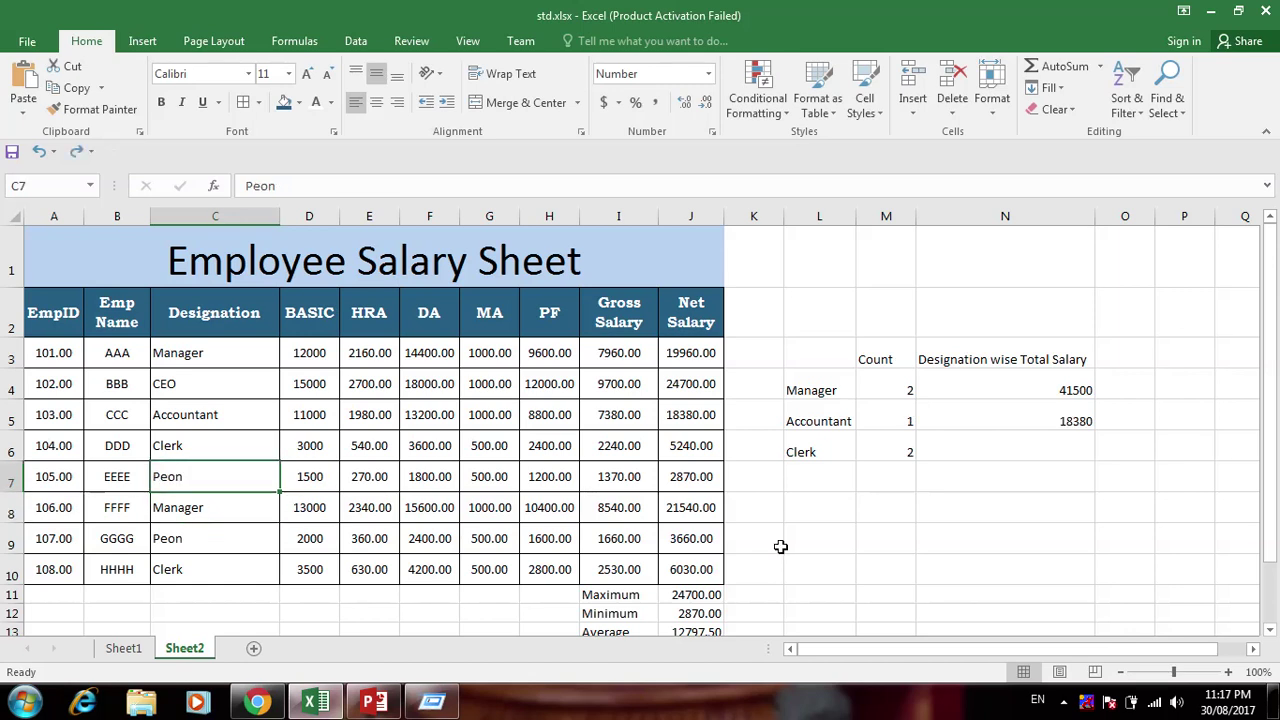
# Total the clerks' net salary in N6 with the formula =SUMIF(C3:C10,"Clerk",J3:J10)
pyautogui.click(1000, 448)
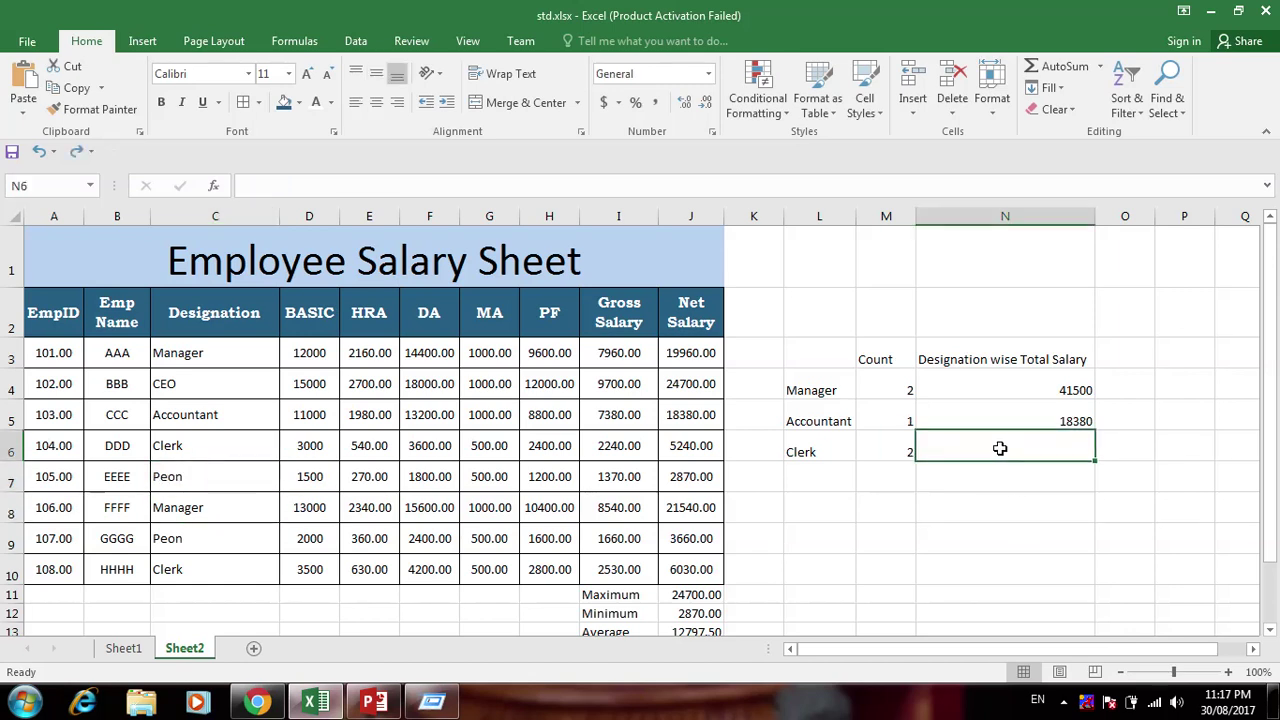
pyautogui.write('=s')
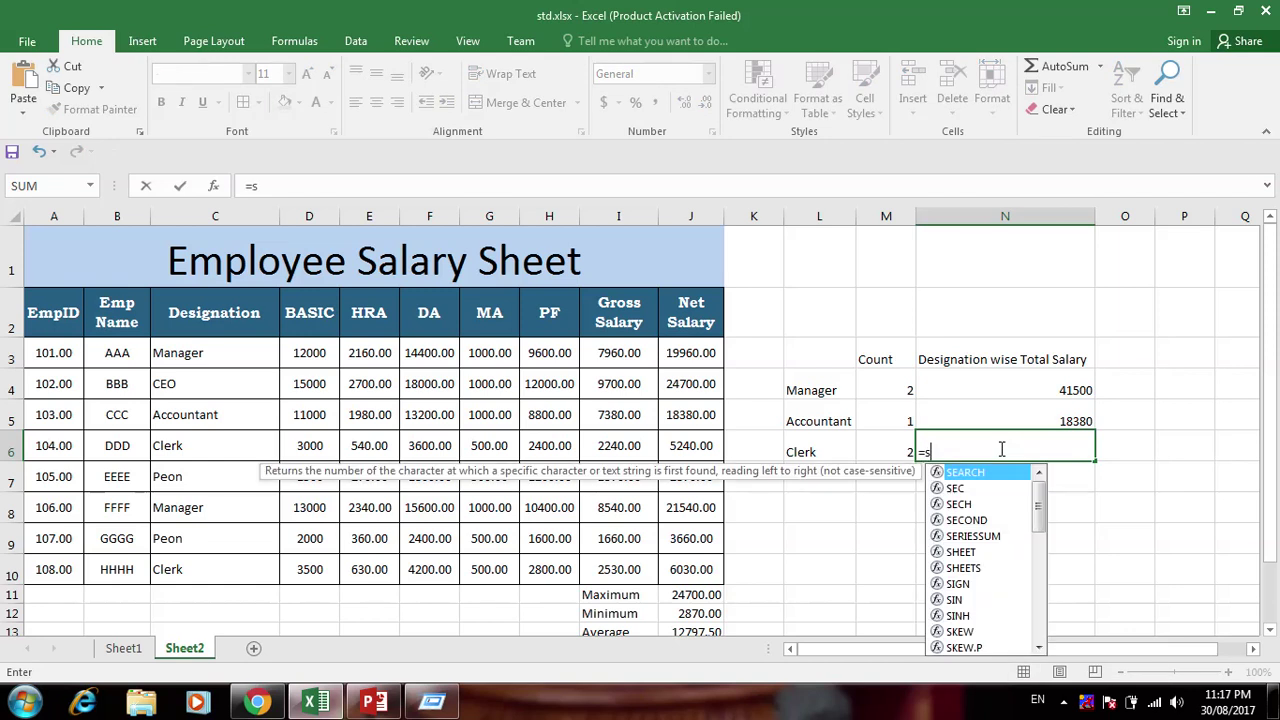
pyautogui.write('umif')
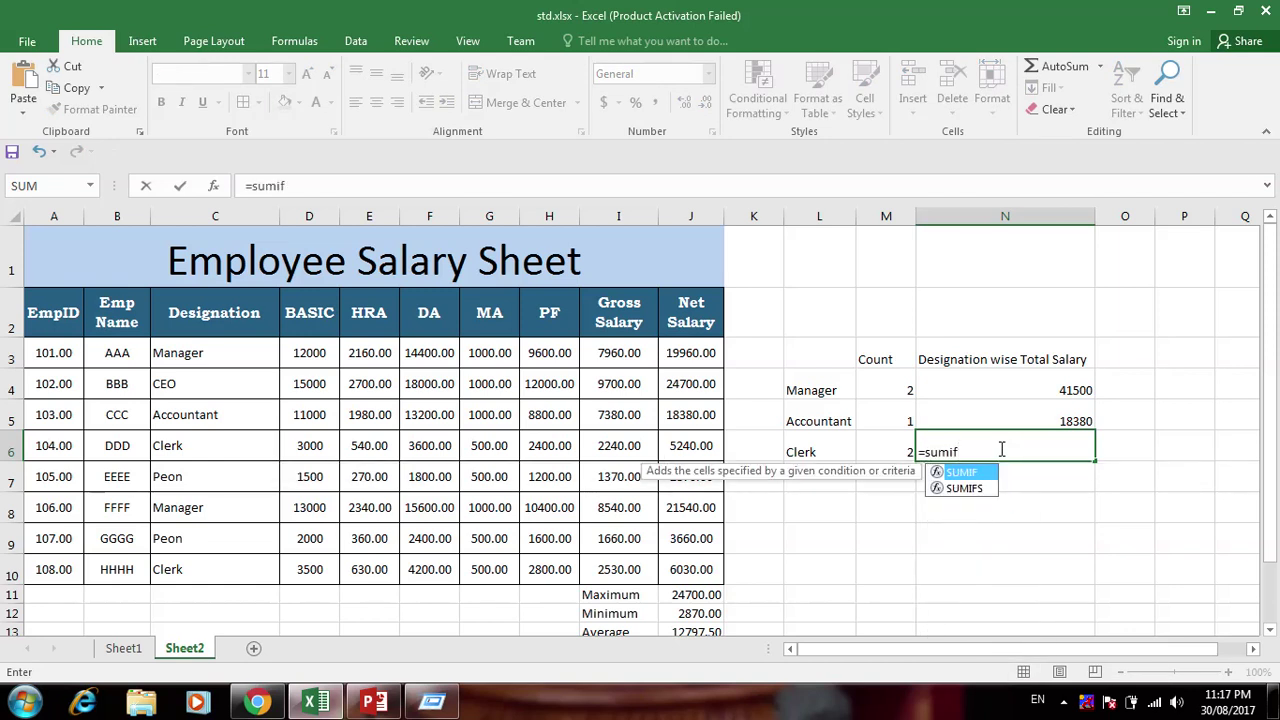
pyautogui.press('Tab')
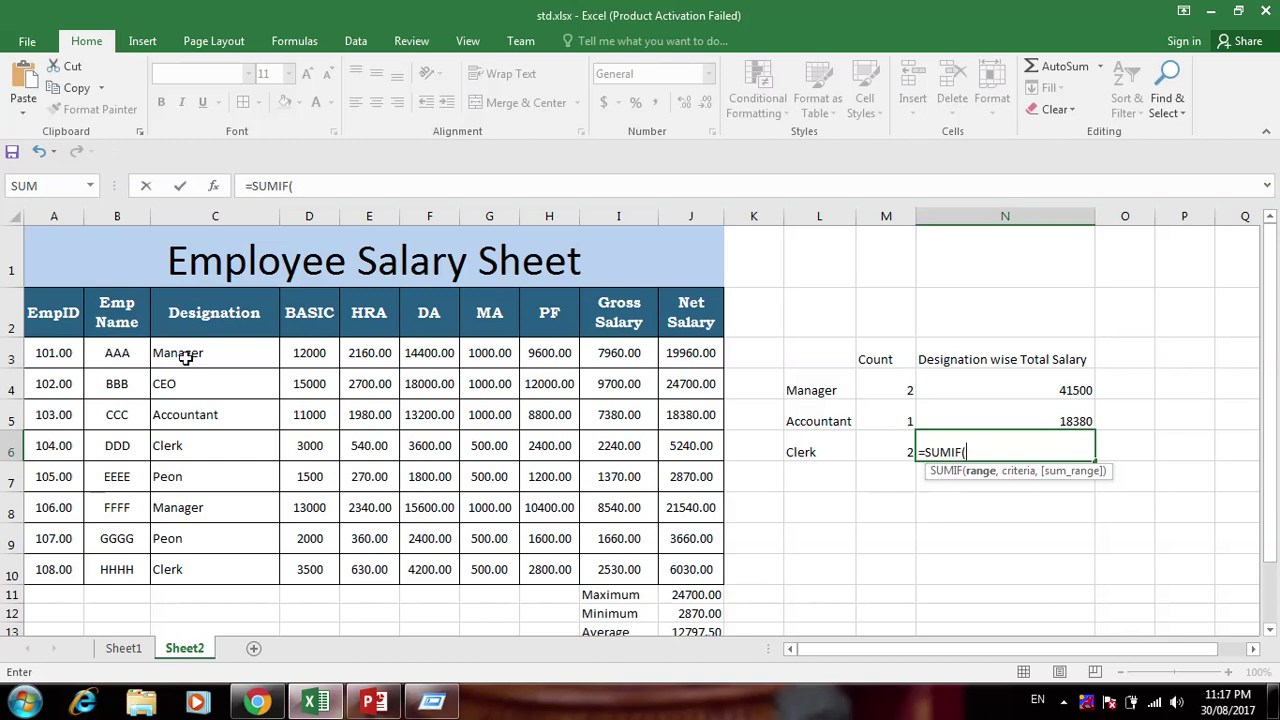
pyautogui.moveTo(182, 356); pyautogui.dragTo(202, 569)
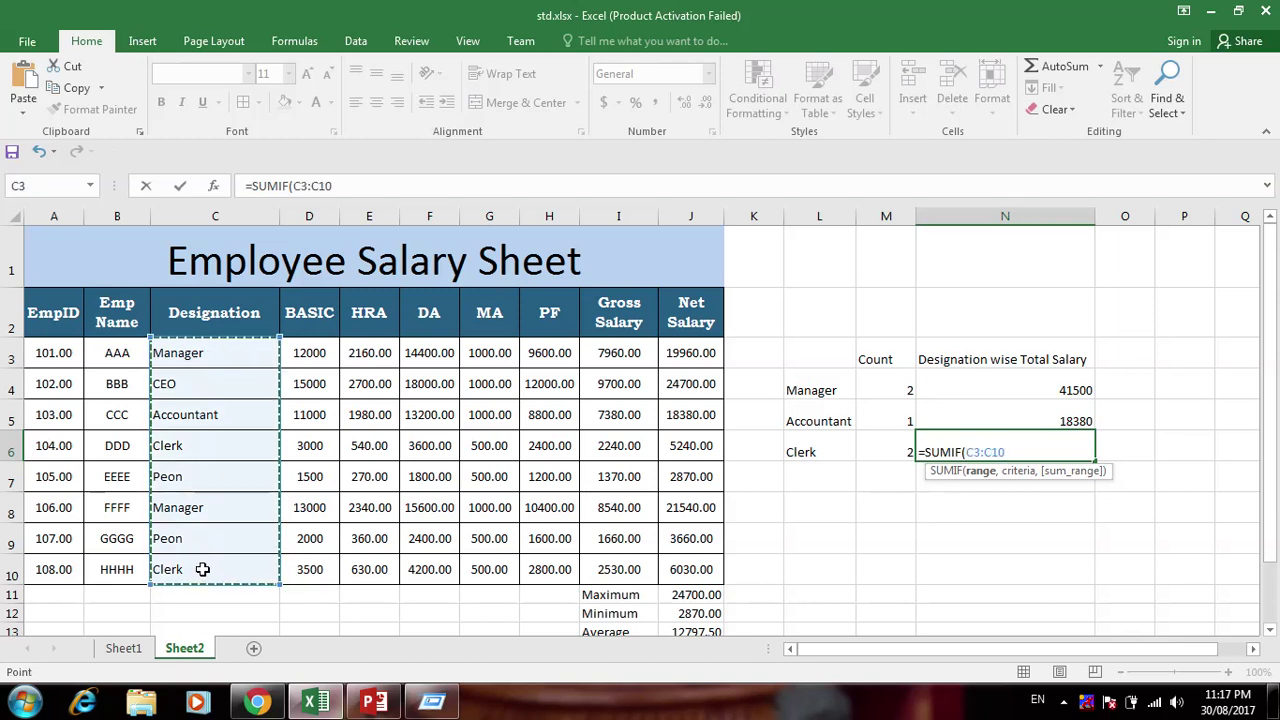
pyautogui.write(',"')
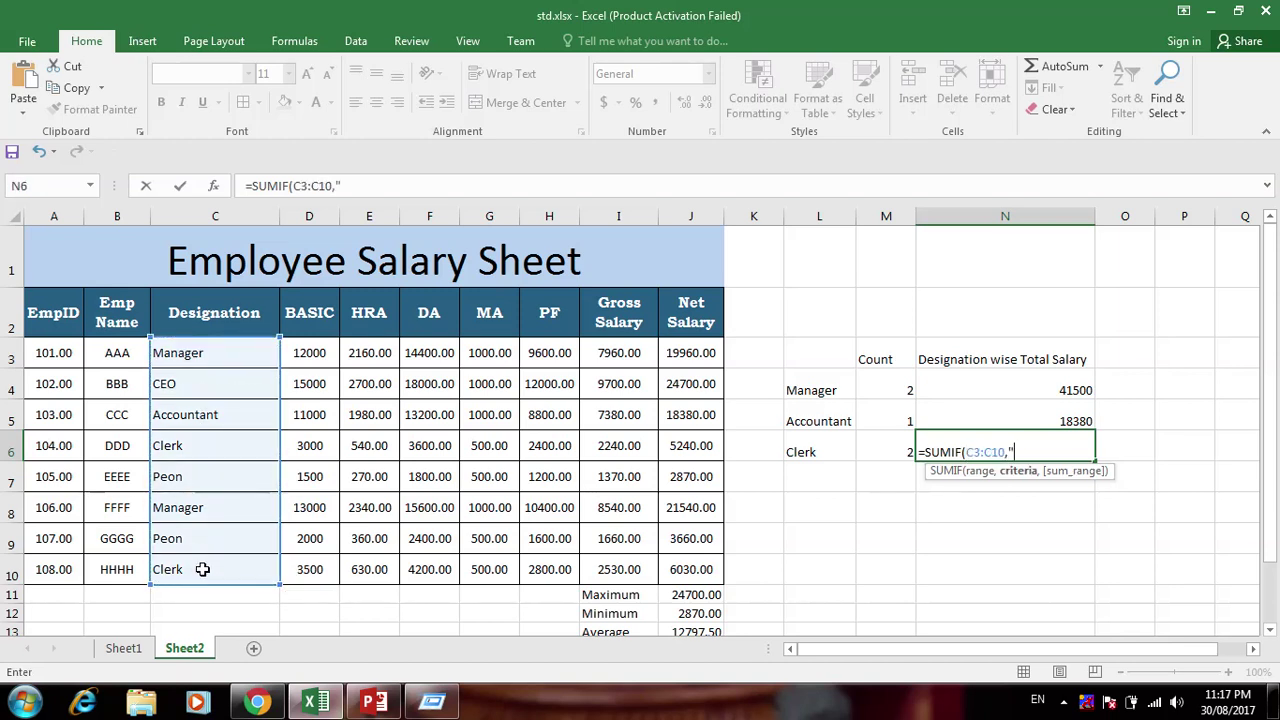
pyautogui.write('Clerk",')
pyautogui.moveTo(670, 358); pyautogui.dragTo(688, 571)
pyautogui.write(')')
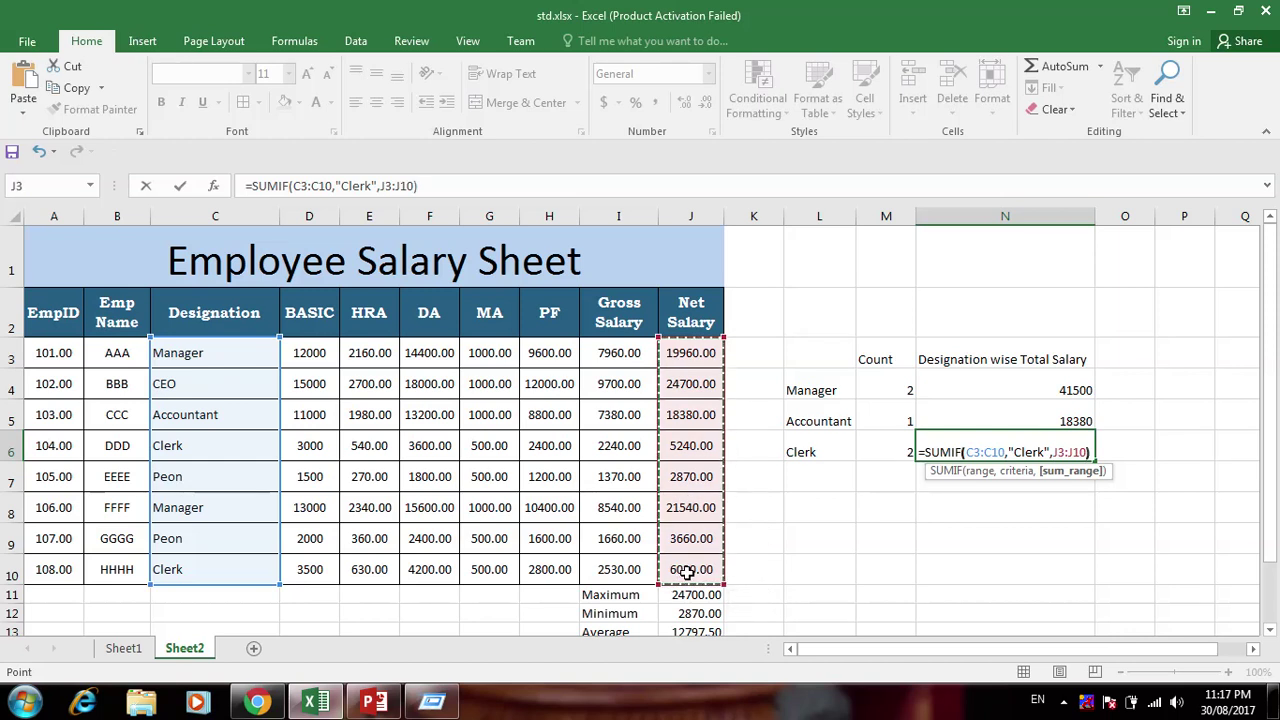
pyautogui.press('Return')
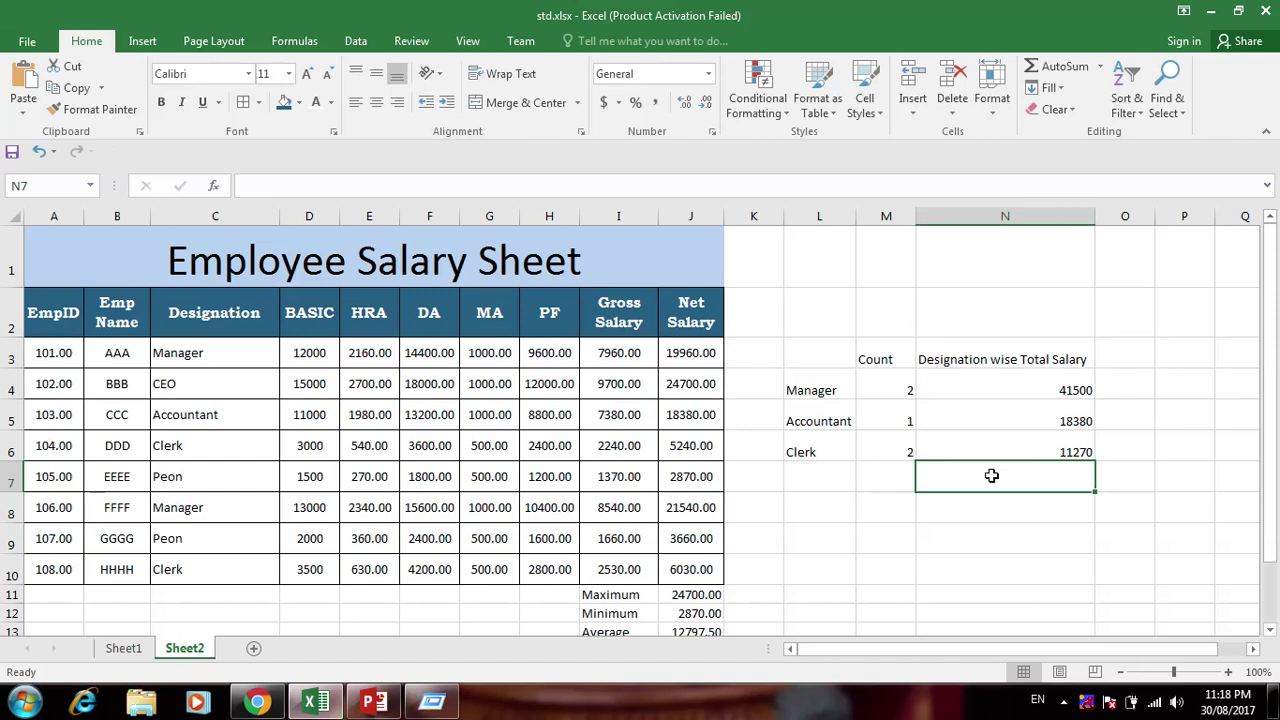
# Review the COUNTIF and SUMIF formulas in M4:N6 for each designation without changing them
pyautogui.click(1040, 382)
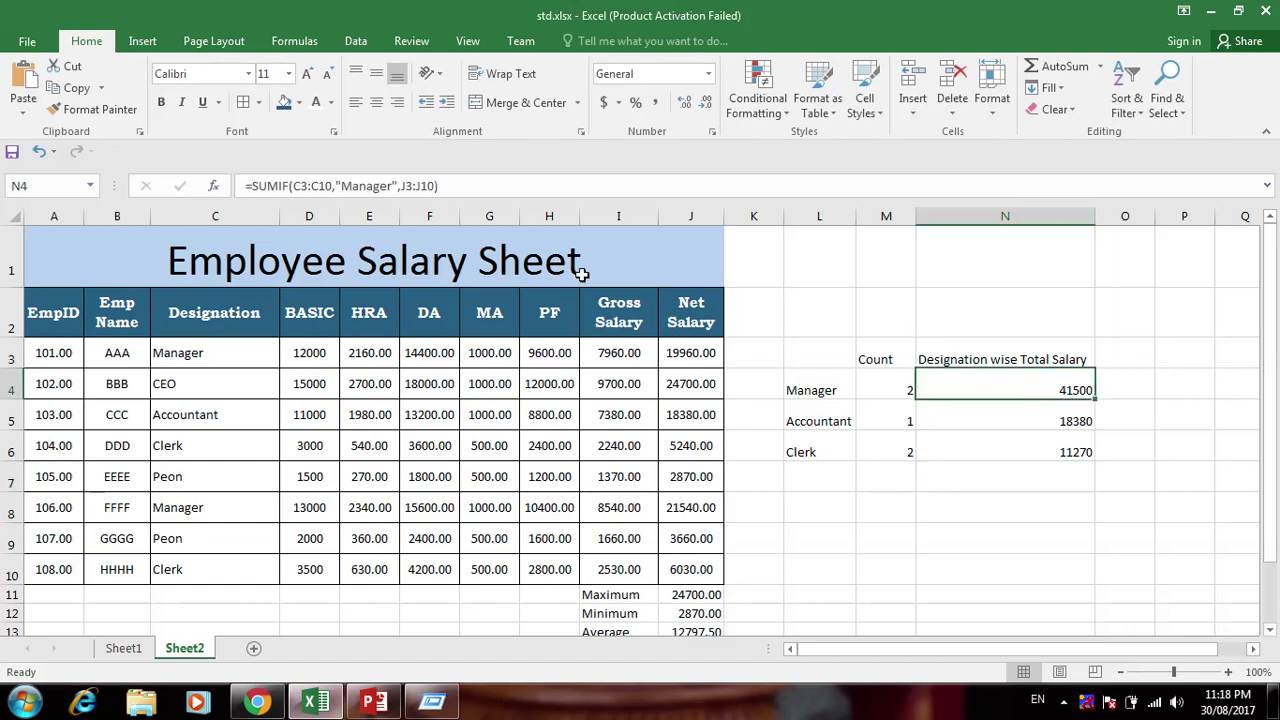
pyautogui.click(245, 186)
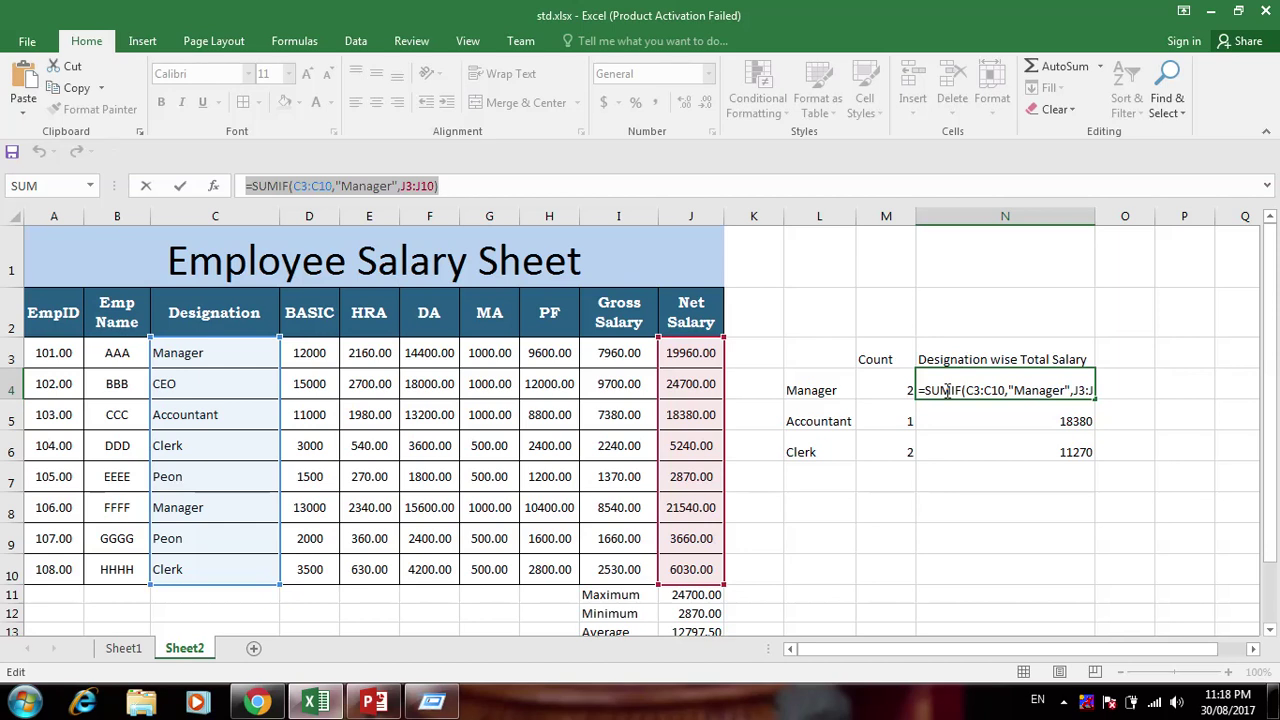
pyautogui.click(896, 380)
pyautogui.press('Escape')
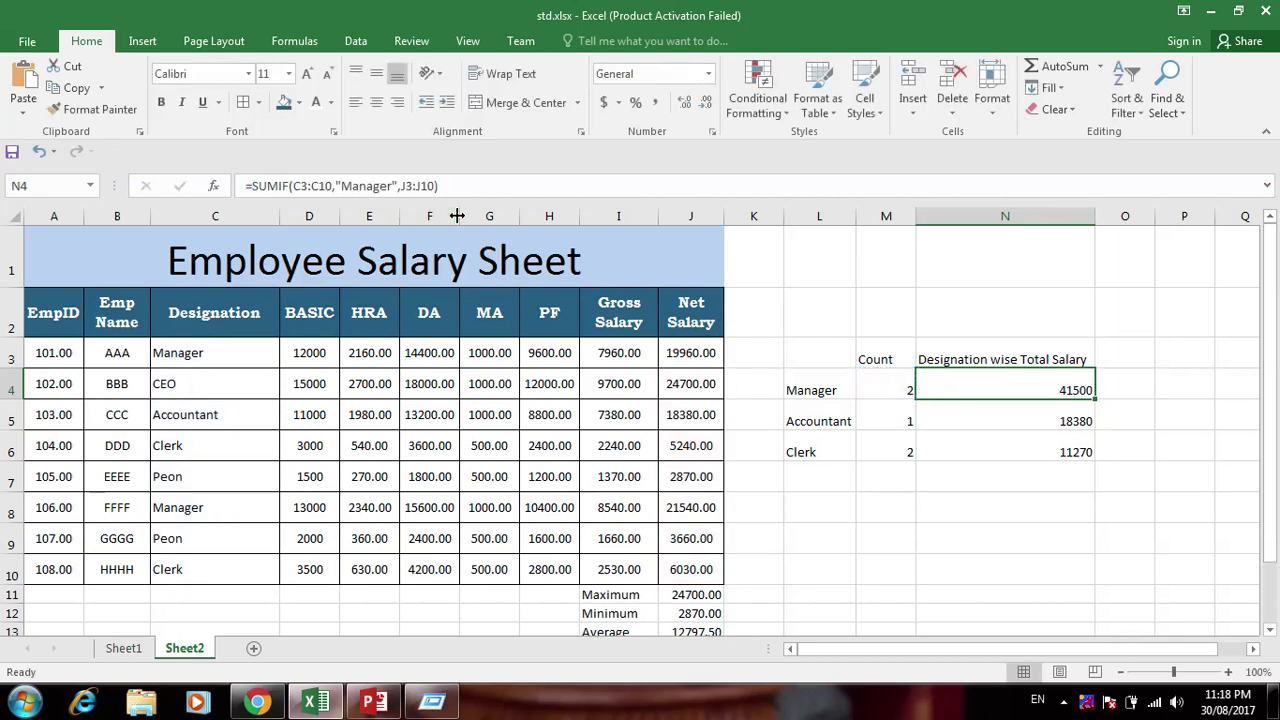
pyautogui.click(905, 391)
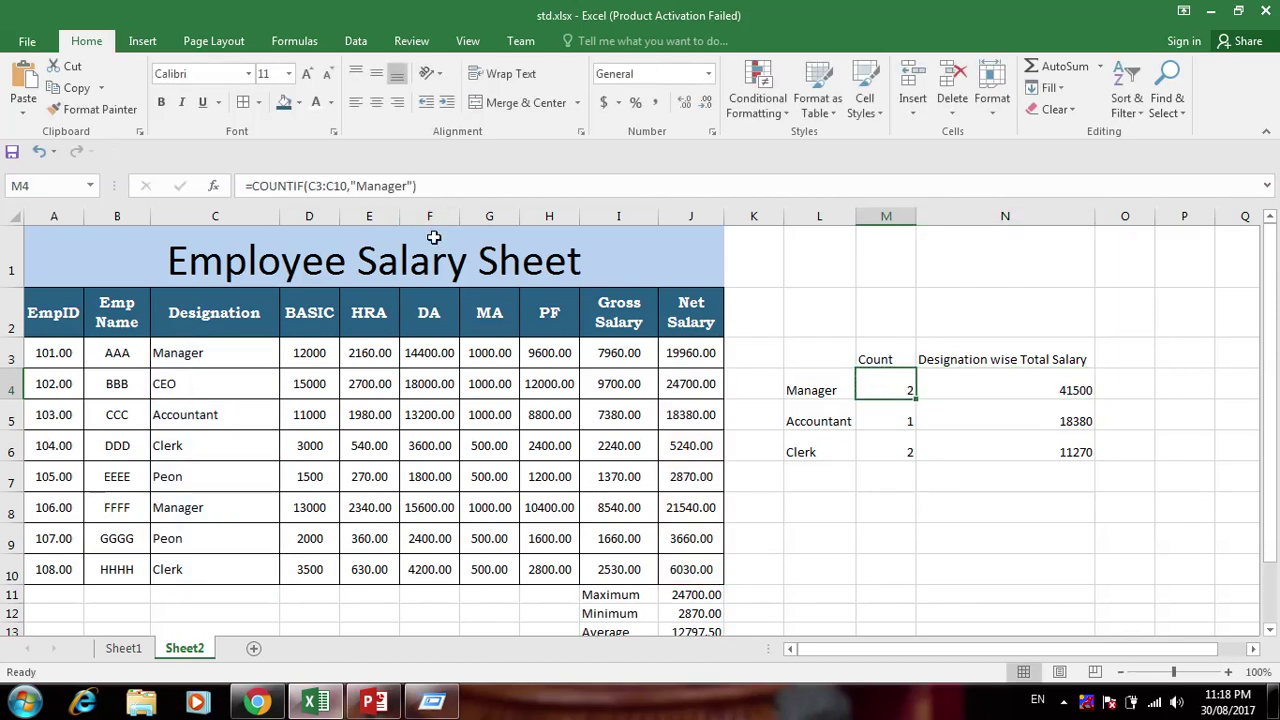
pyautogui.moveTo(418, 186); pyautogui.dragTo(250, 190)
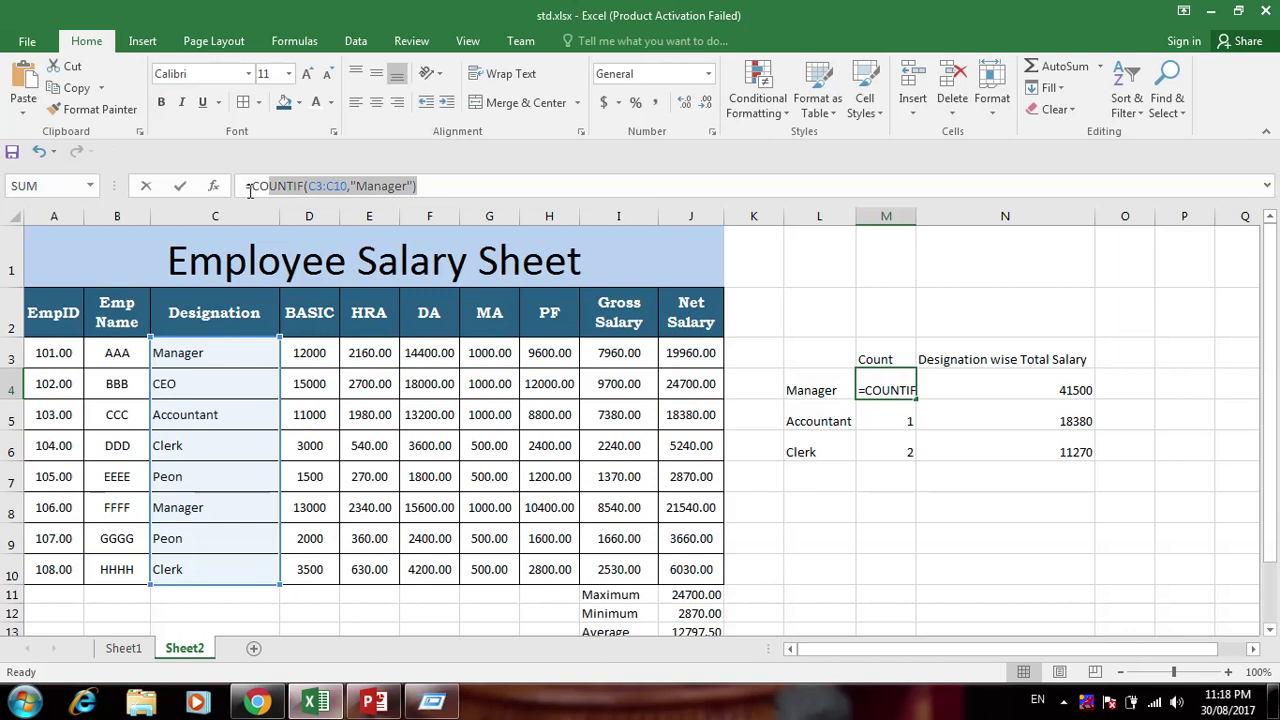
pyautogui.click(882, 569)
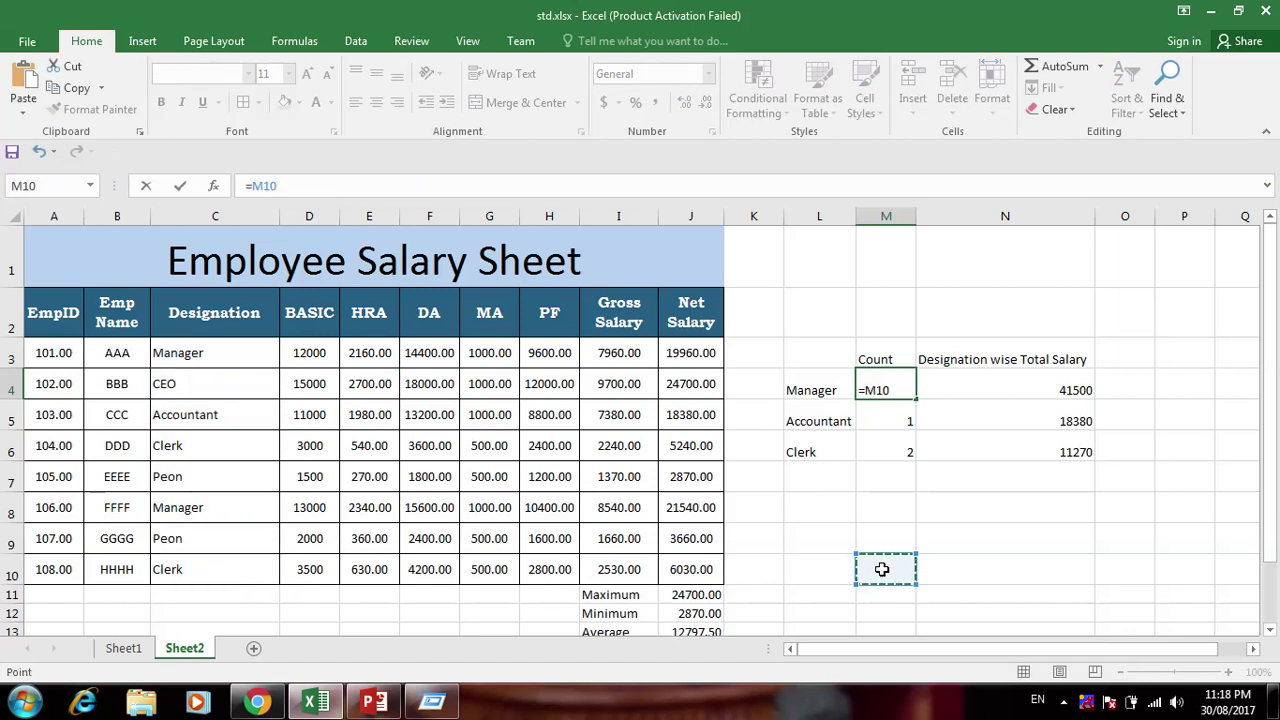
pyautogui.press('Escape')
pyautogui.click(893, 414)
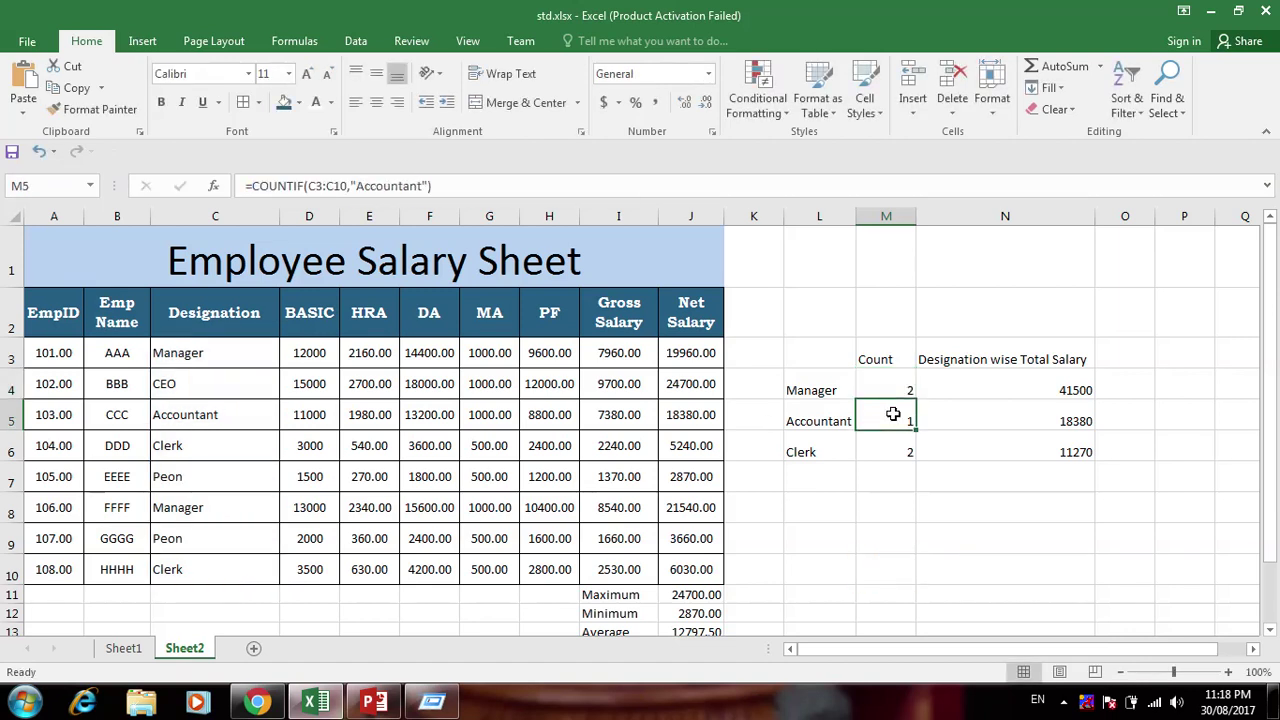
pyautogui.press('Down')
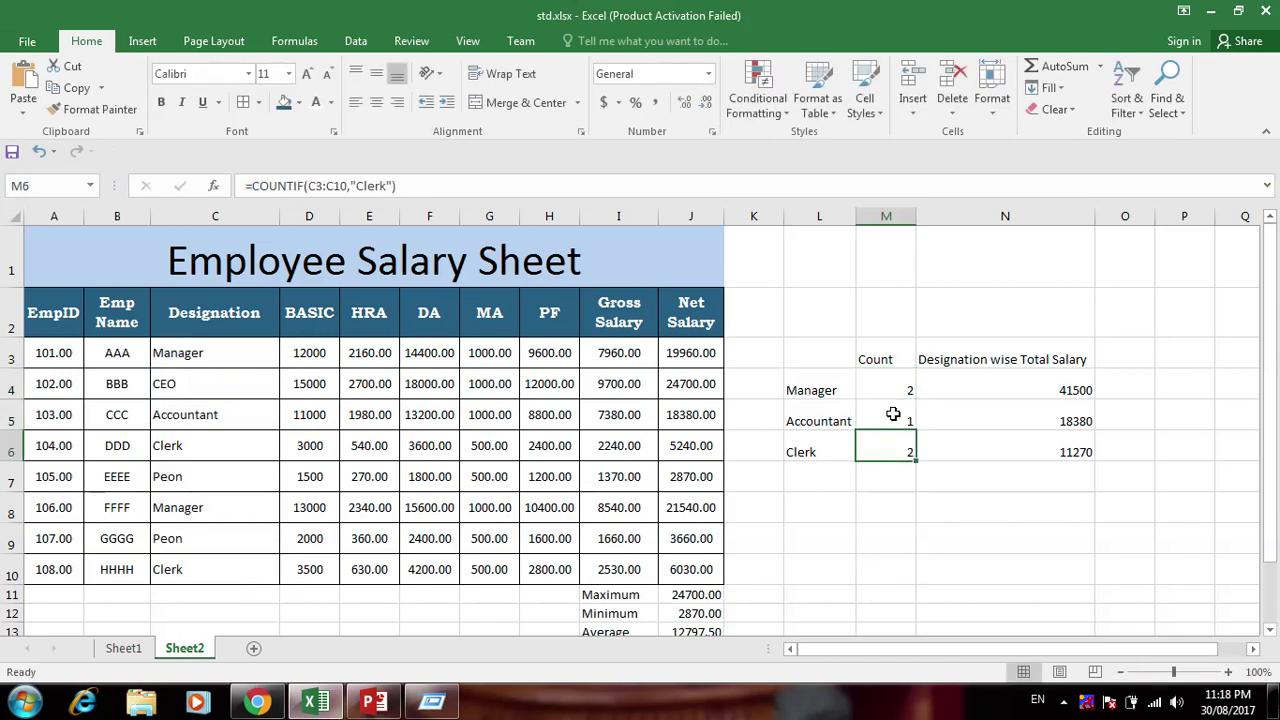
pyautogui.press('Right')
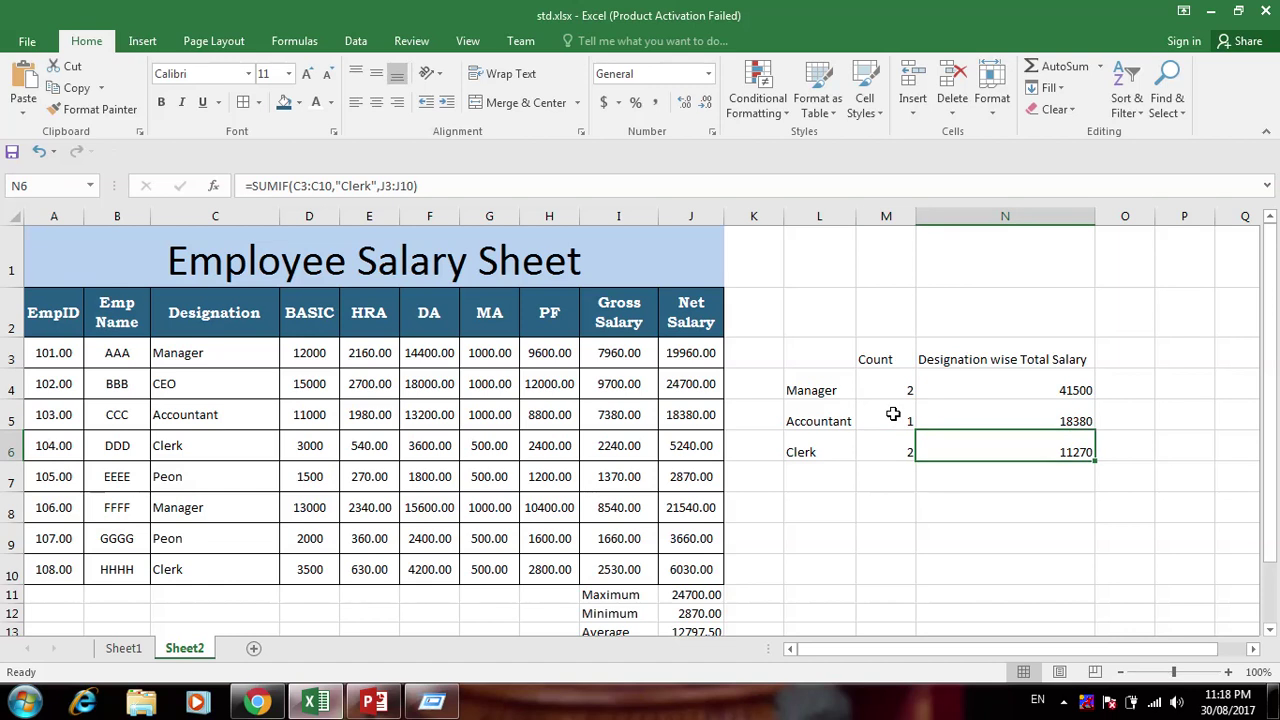
pyautogui.press('Up')
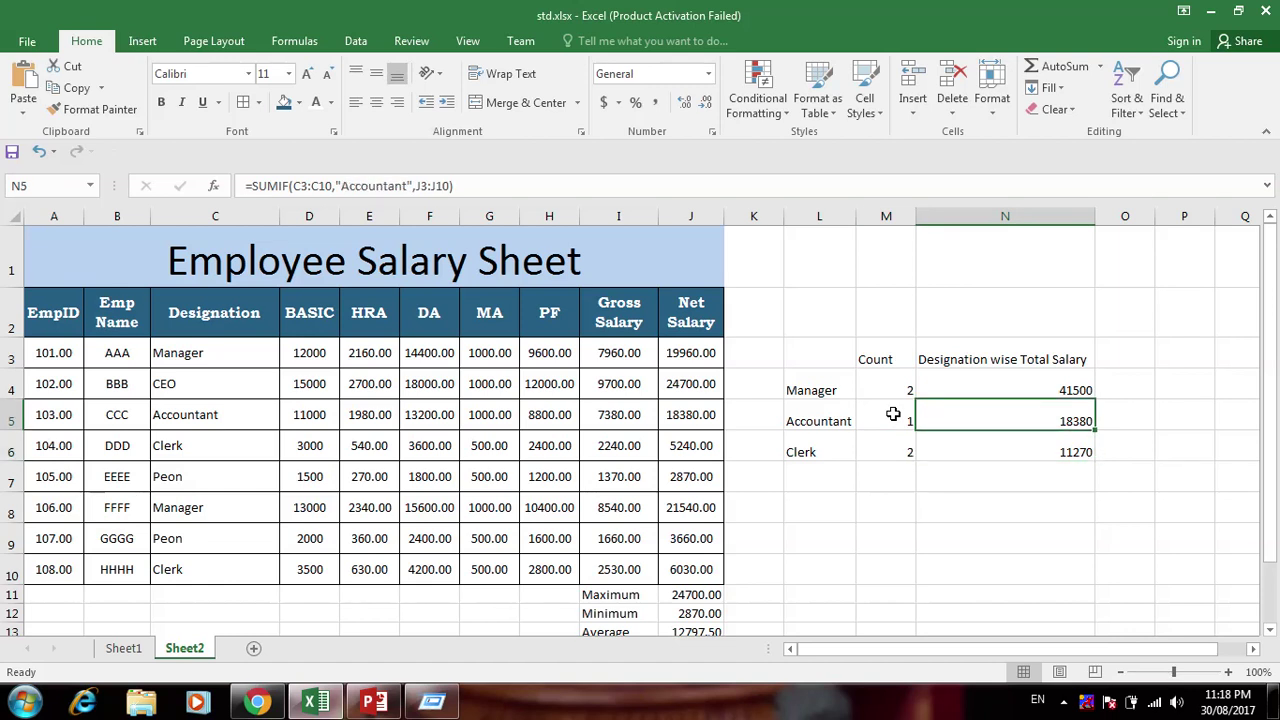
pyautogui.press('Up')
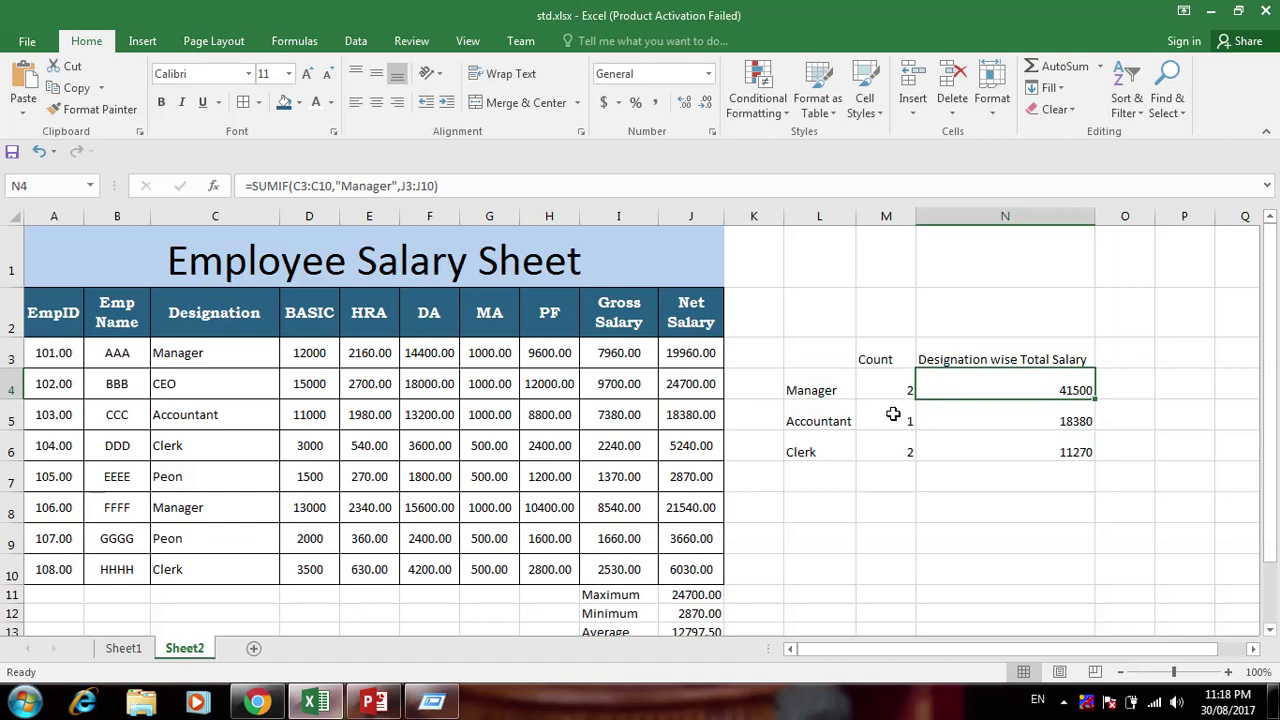
pyautogui.press('Left')
pyautogui.press('Right')
pyautogui.press('Left')
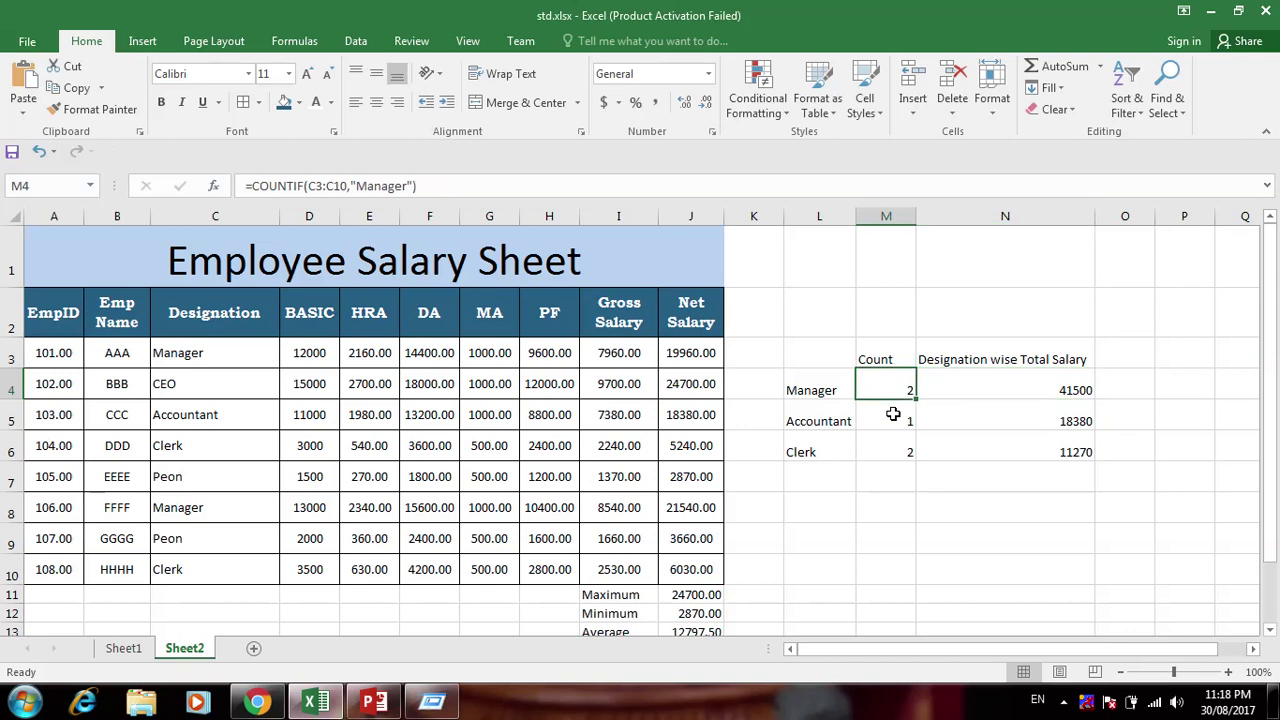
# Examine the row 3 formulas for HRA, DA, MA, PF, Gross Salary and Net Salary
pyautogui.press('Left')
pyautogui.press('Left')
pyautogui.press('Left')
pyautogui.press('Left')
pyautogui.press('Left')
pyautogui.press('Left')
pyautogui.press('Left')
pyautogui.press('Left')
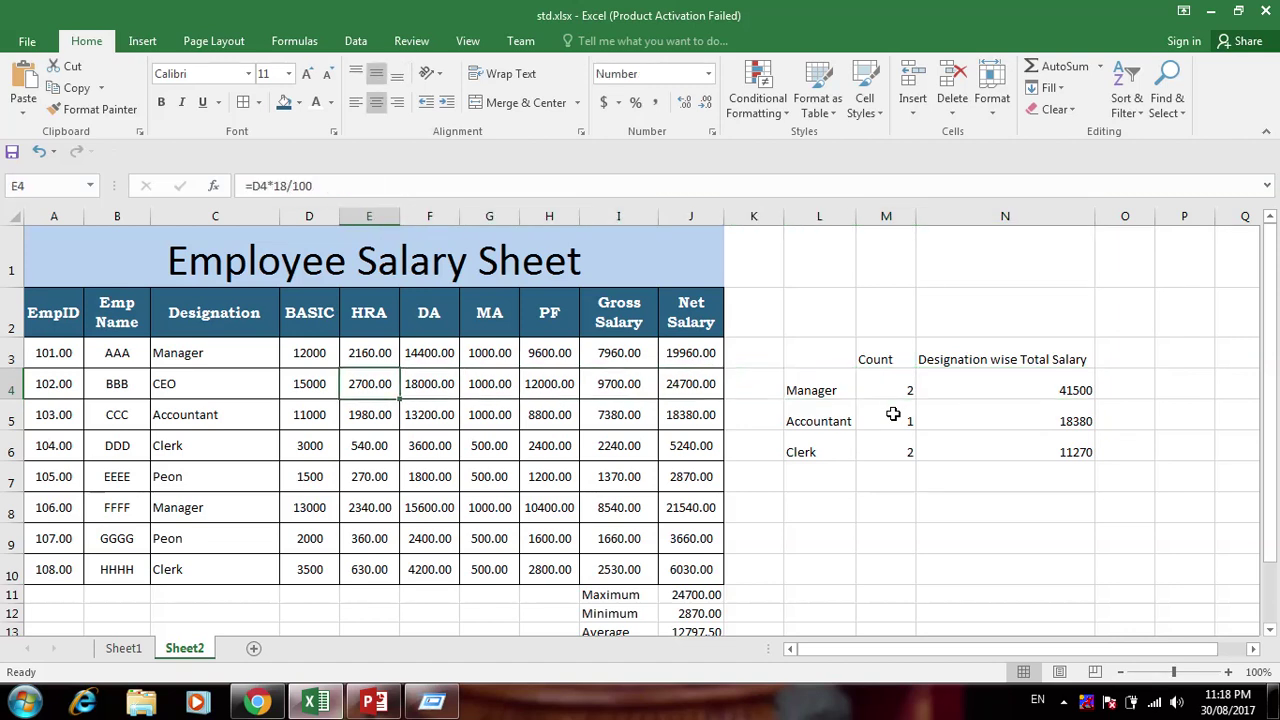
pyautogui.press('Left')
pyautogui.press('Up')
pyautogui.press('Right')
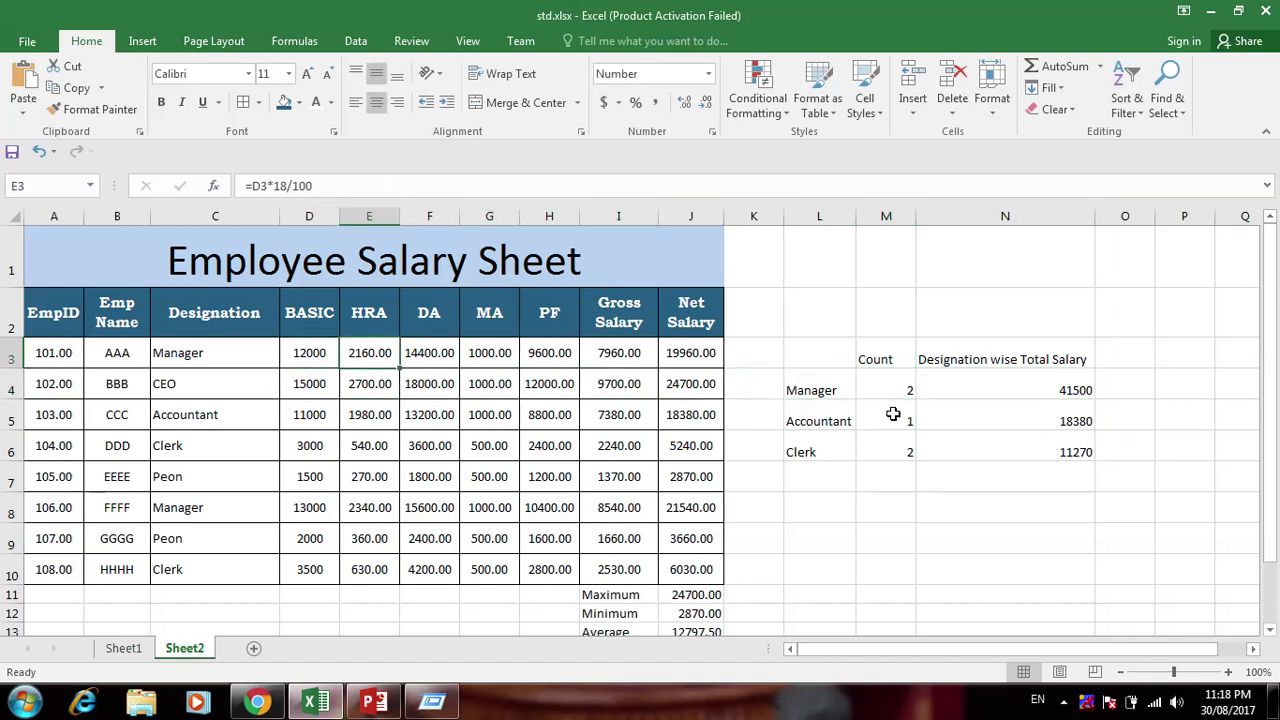
pyautogui.press('Right')
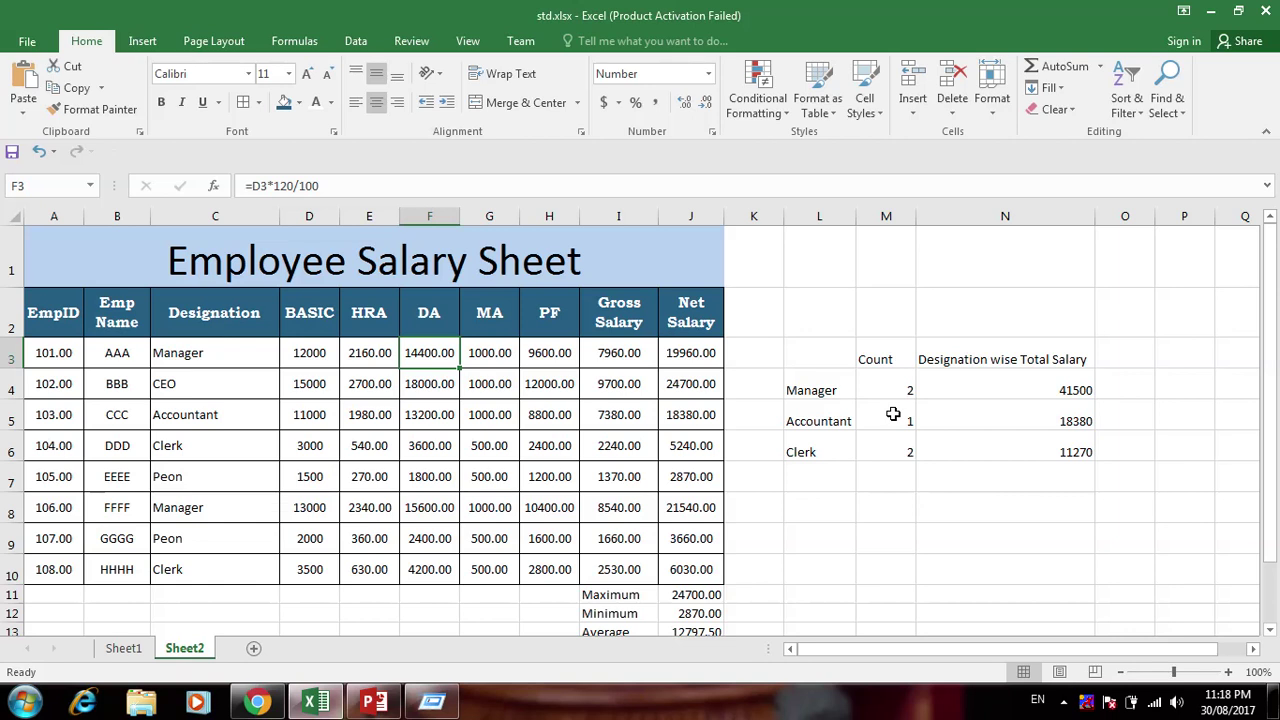
pyautogui.press('Right')
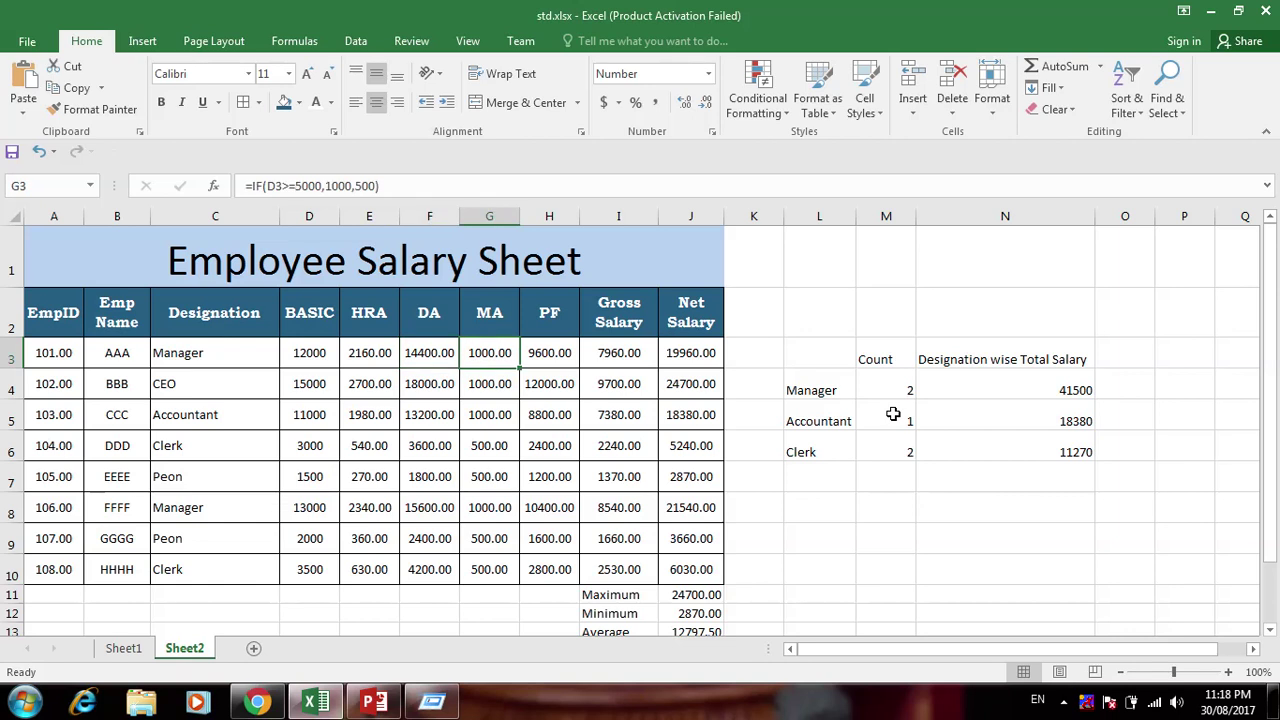
pyautogui.press('Right')
pyautogui.press('Right')
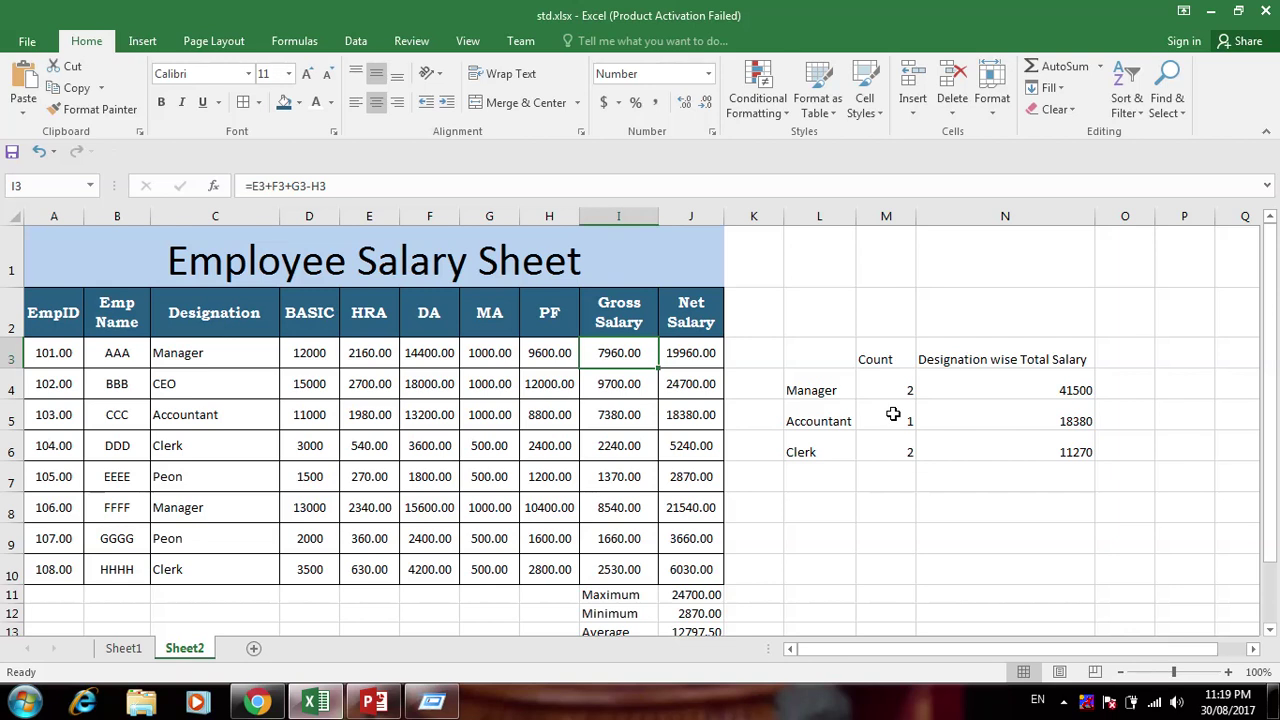
pyautogui.press('Right')
pyautogui.press('Left')
pyautogui.press('Right')
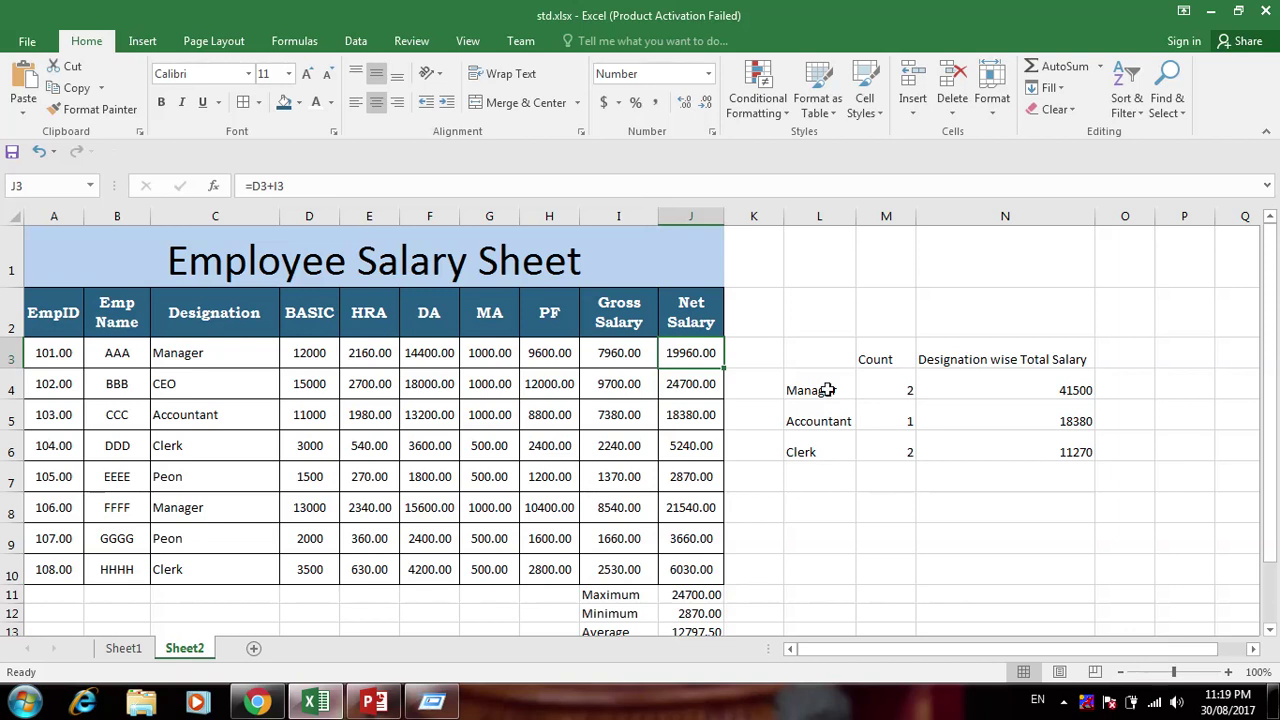
pyautogui.moveTo(1271, 377)
pyautogui.mouseDown()
pyautogui.moveTo(1271, 397)
pyautogui.moveTo(1271, 377)
pyautogui.mouseUp()
pyautogui.click(428, 50)
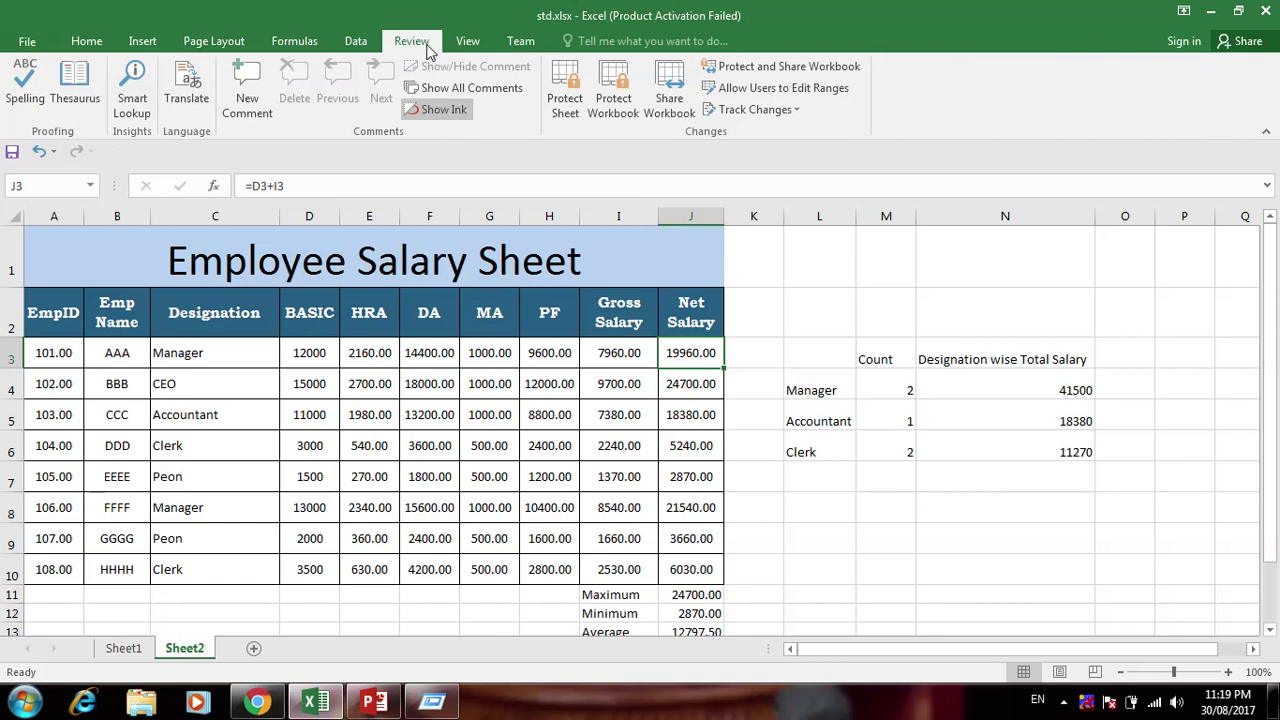
pyautogui.click(474, 51)
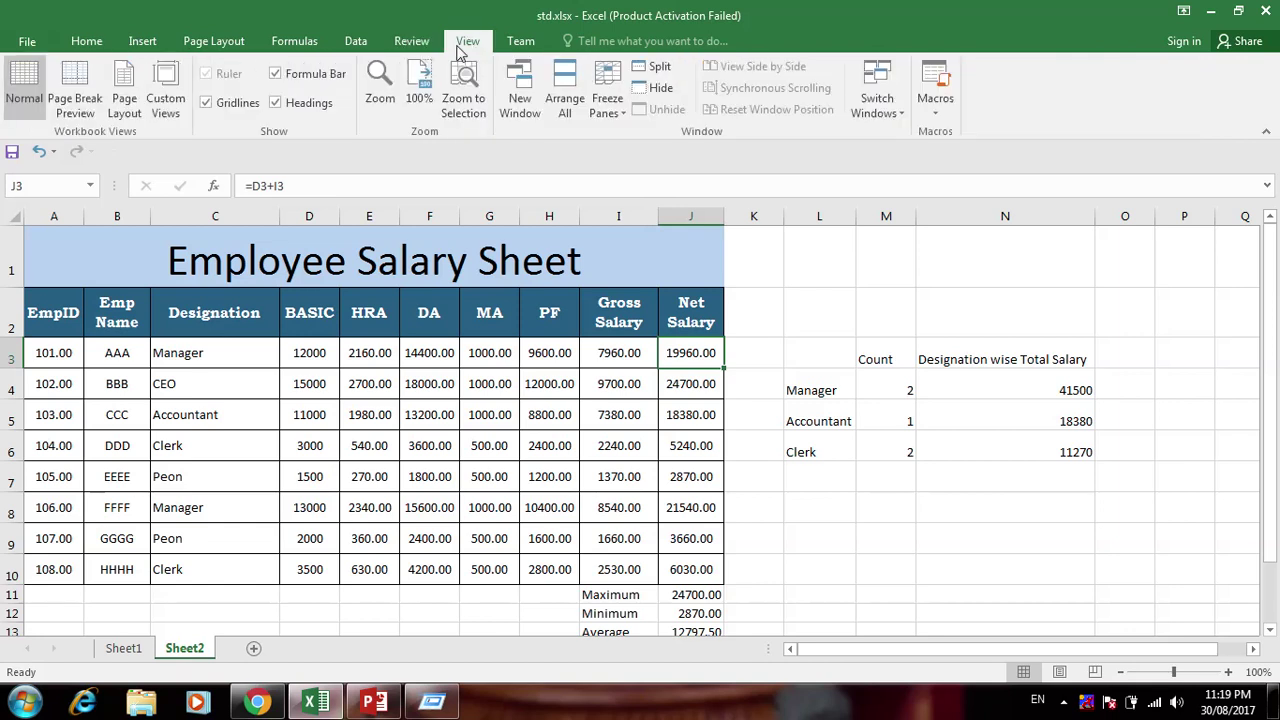
pyautogui.click(357, 46)
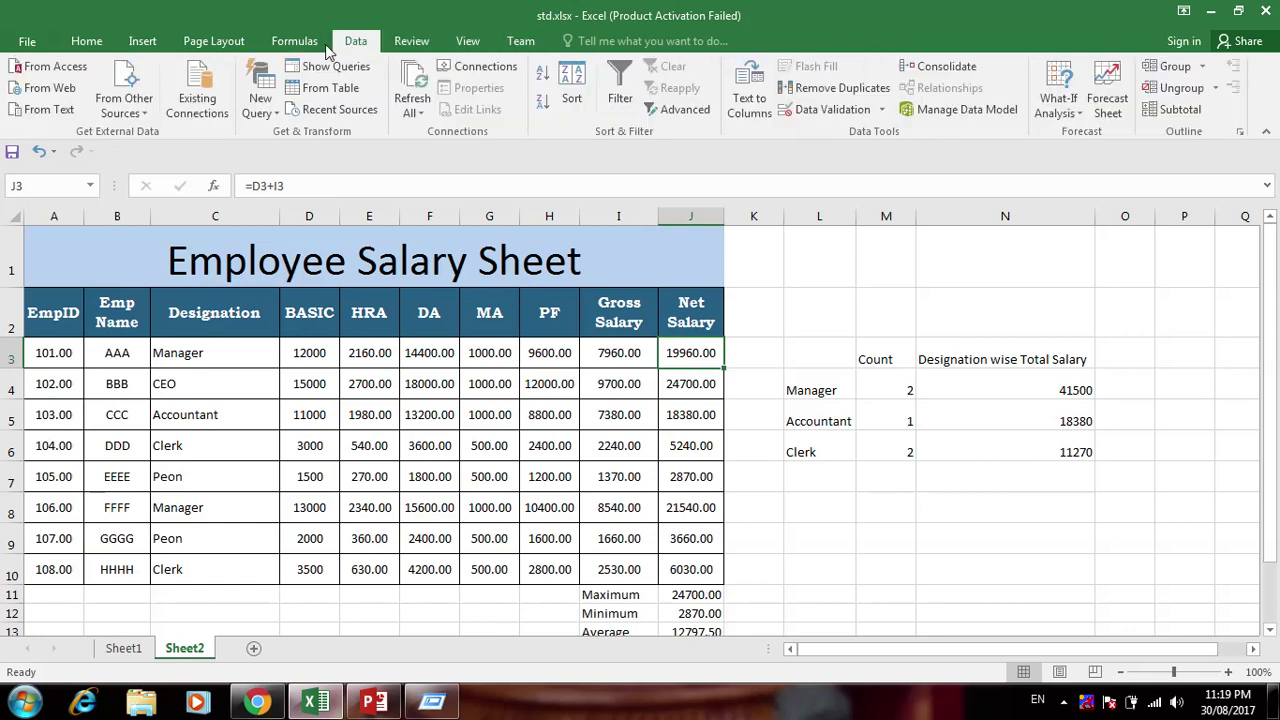
pyautogui.click(306, 50)
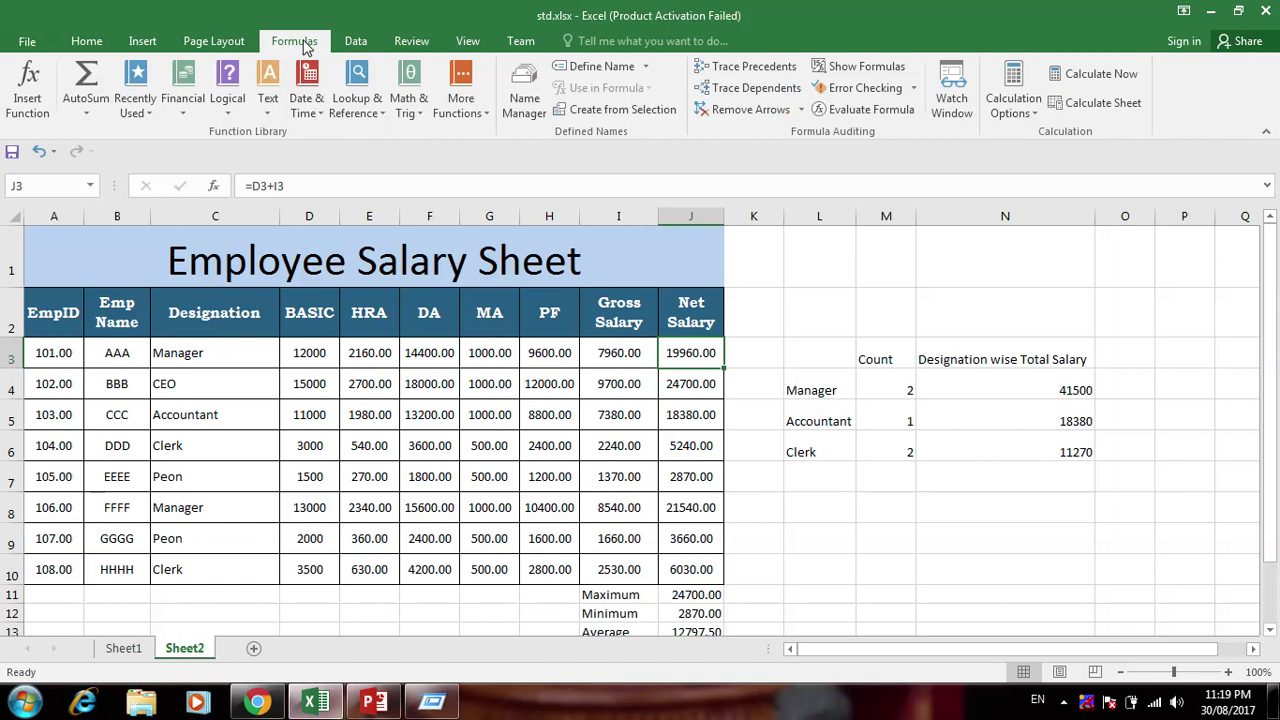
pyautogui.click(229, 48)
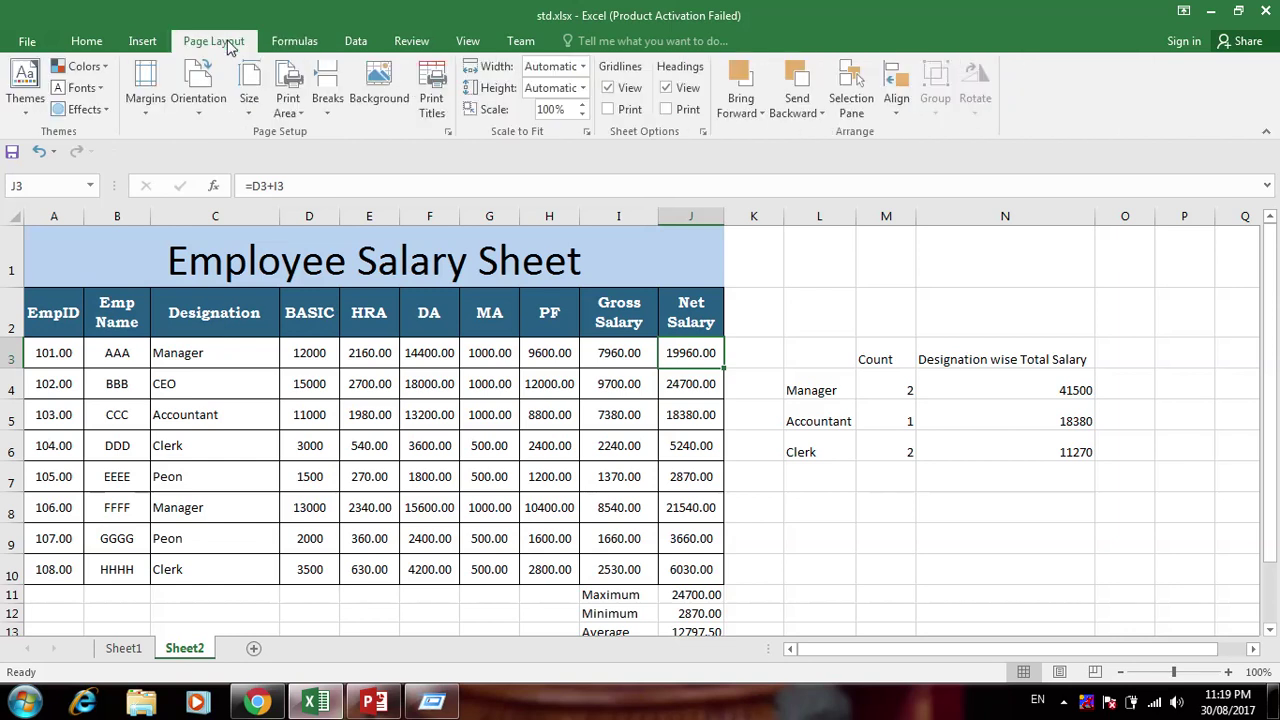
pyautogui.click(142, 44)
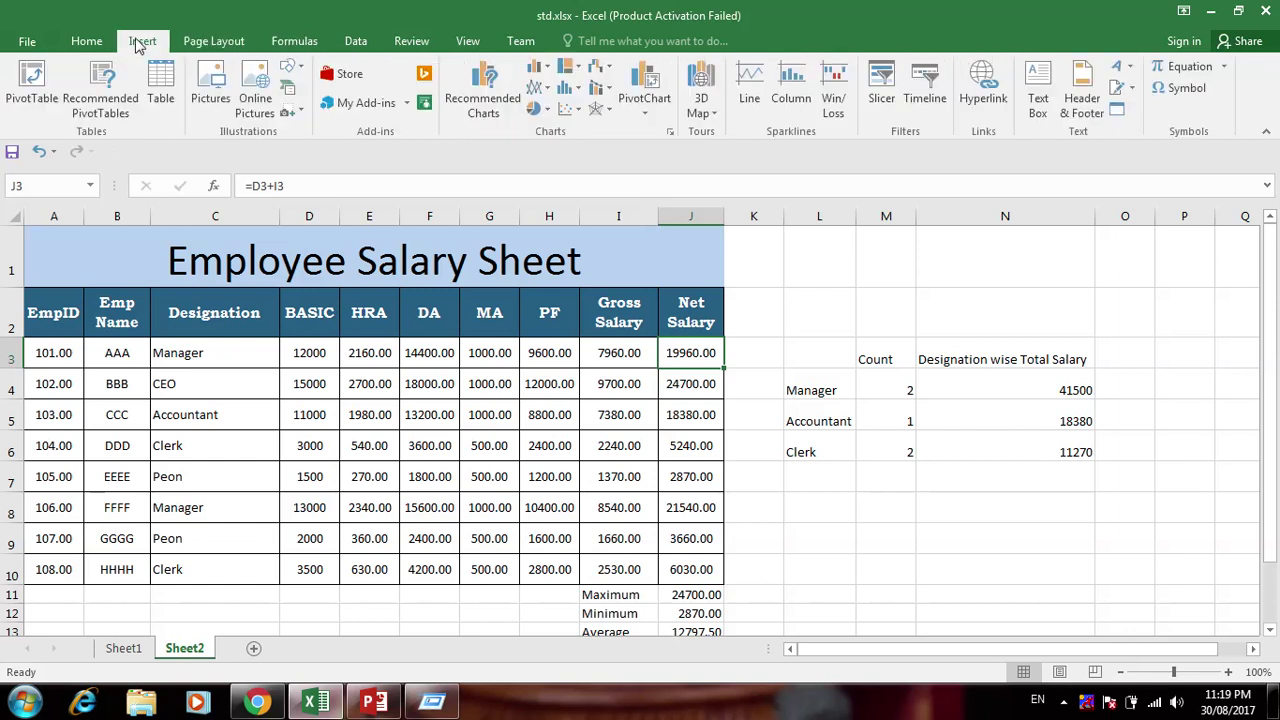
pyautogui.click(467, 41)
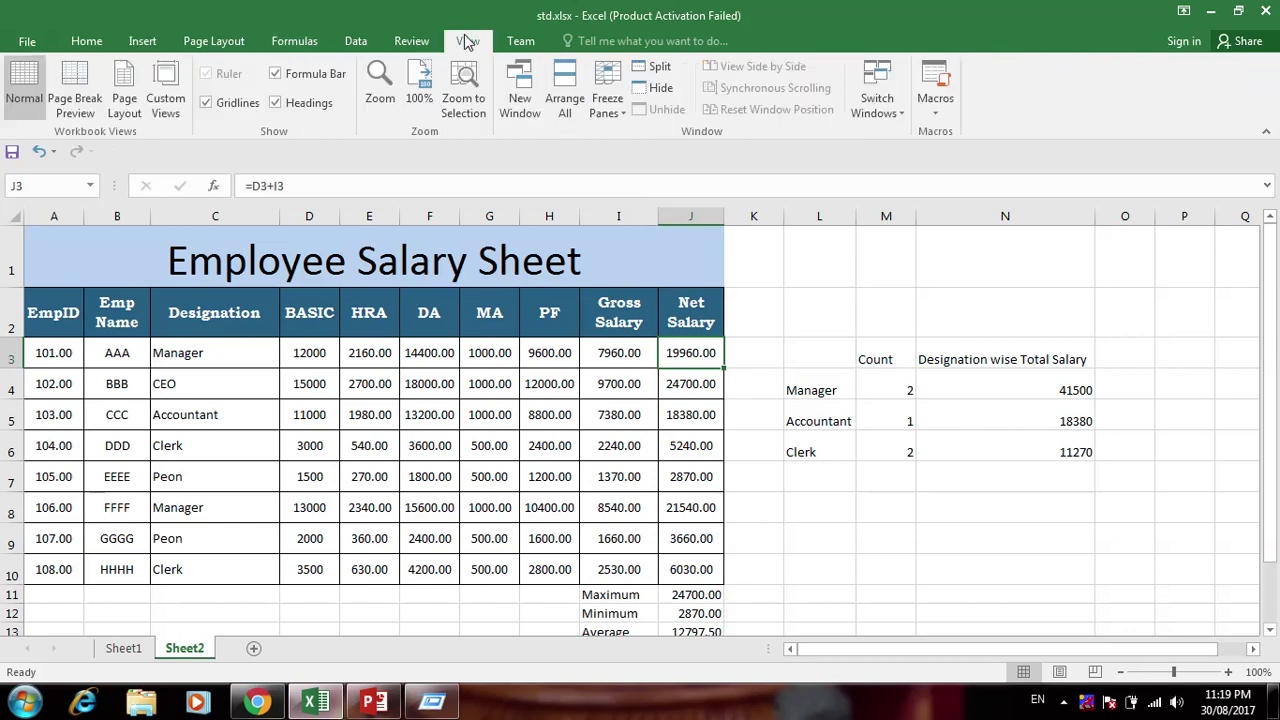
pyautogui.click(408, 42)
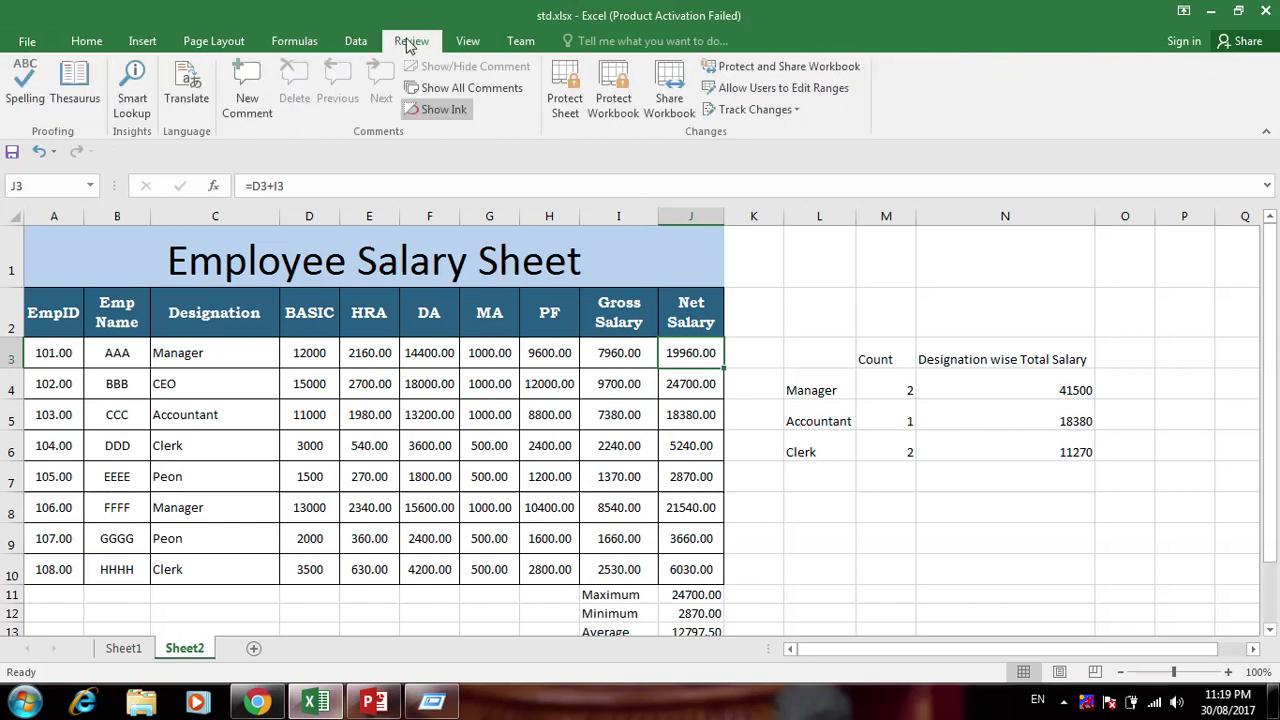
pyautogui.click(354, 41)
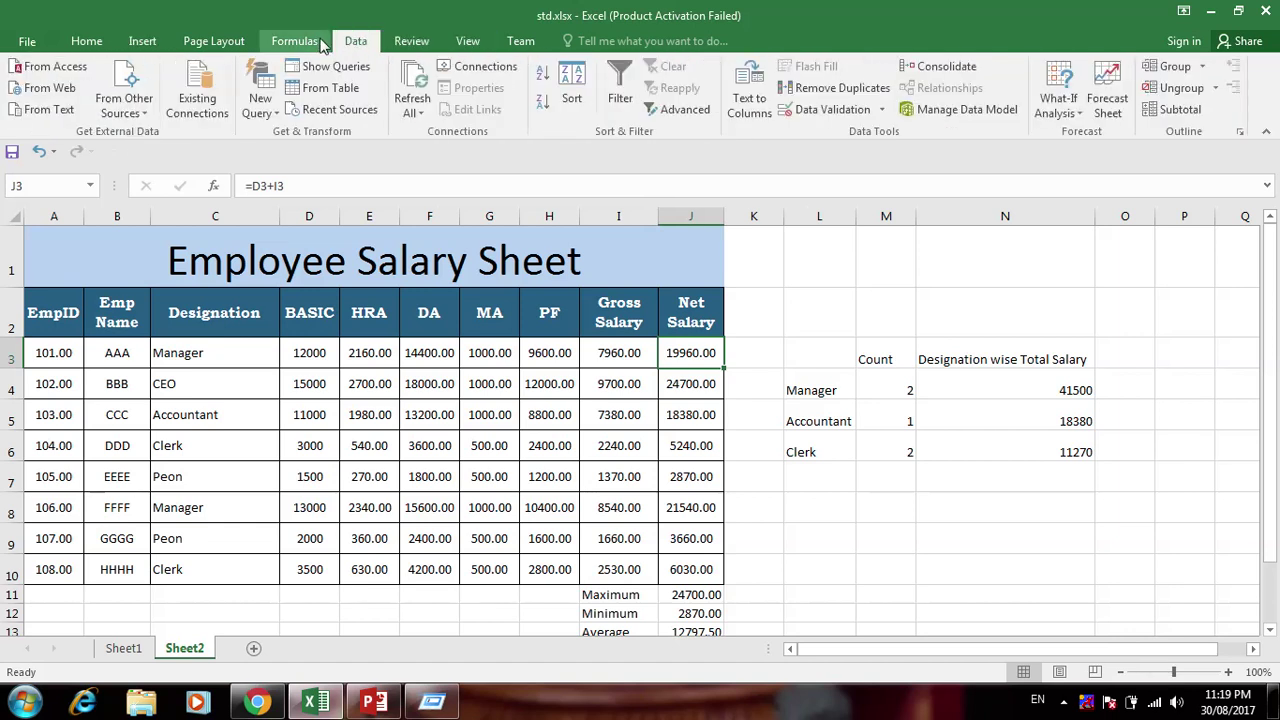
pyautogui.click(316, 42)
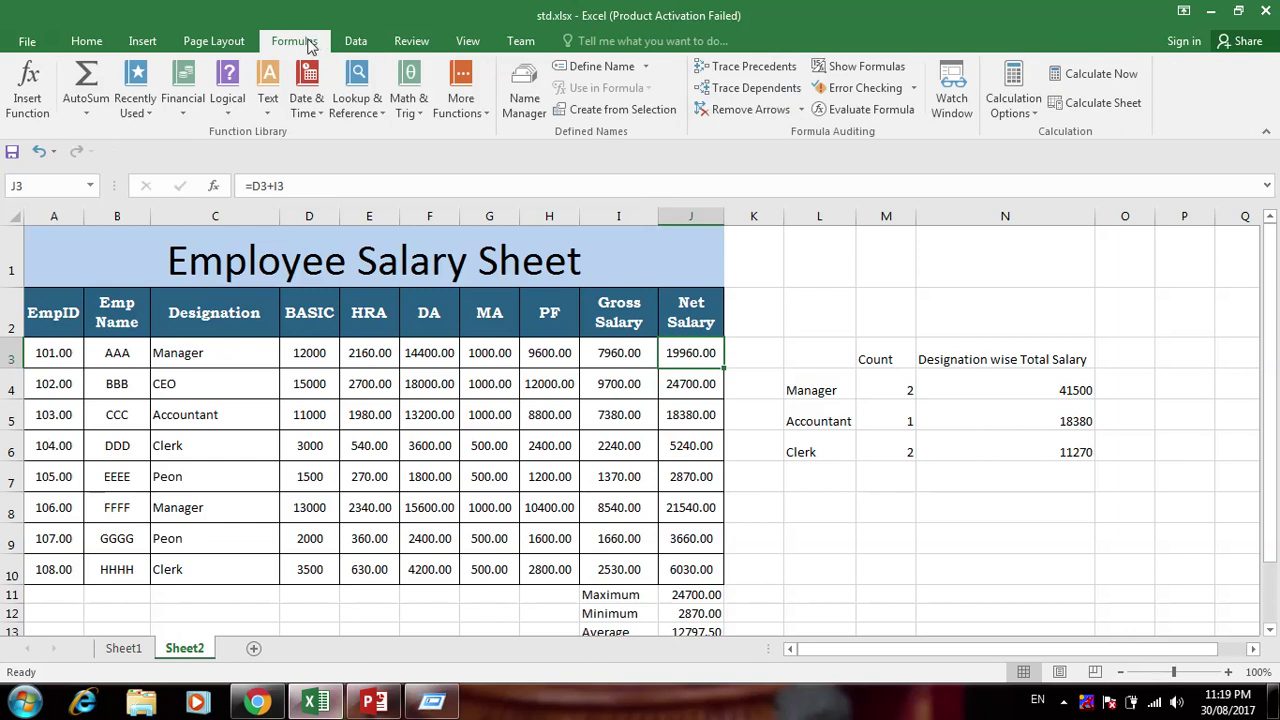
pyautogui.click(213, 41)
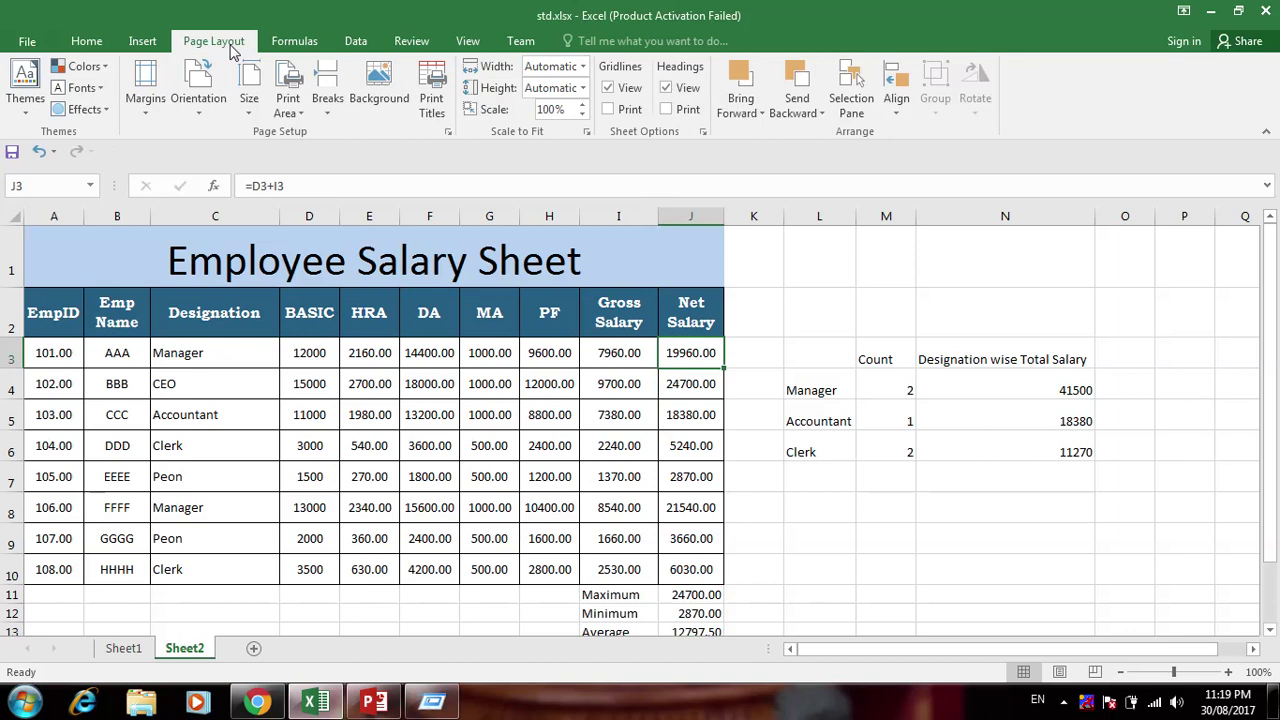
pyautogui.click(143, 41)
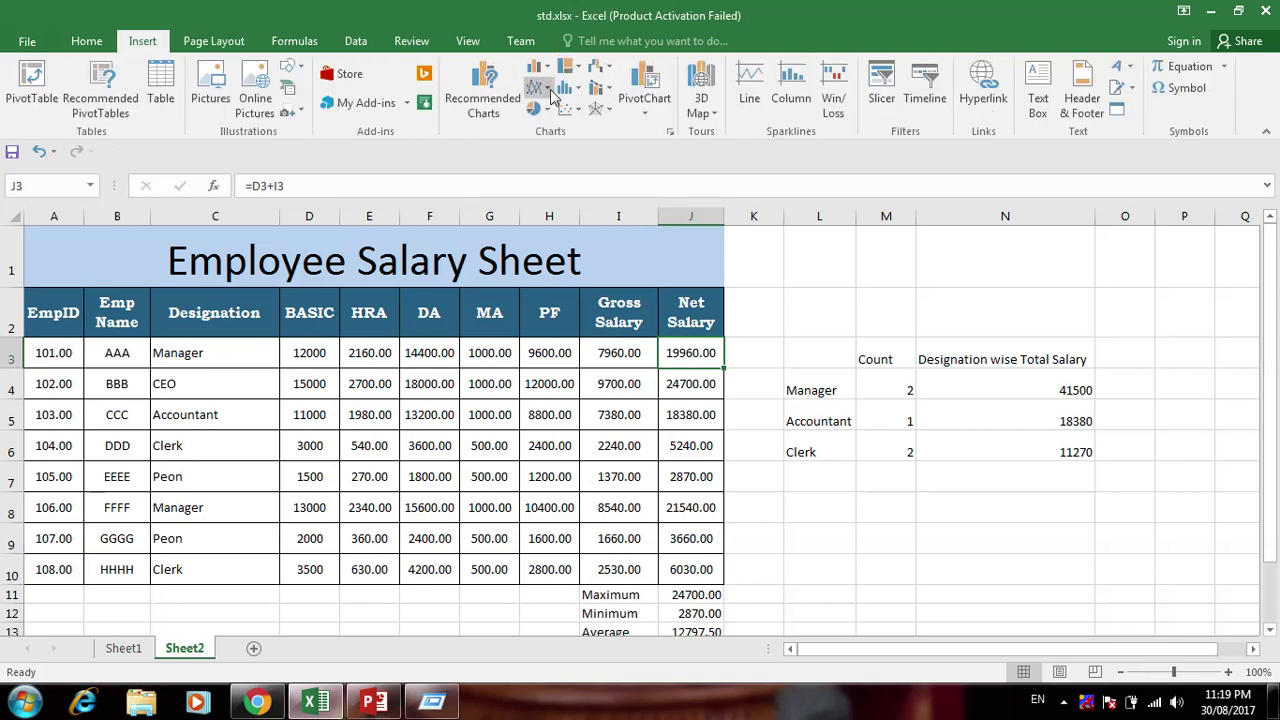
# Freeze the top row of the salary sheet so the title row remains in view
pyautogui.click(469, 41)
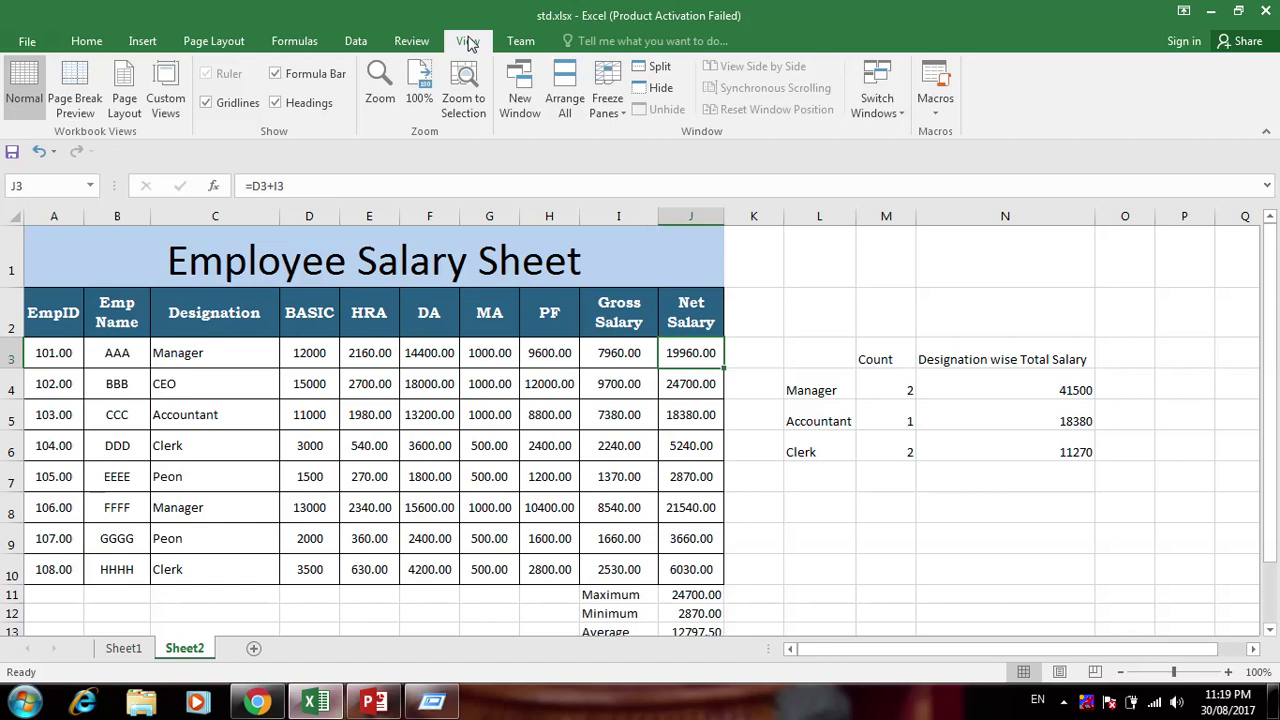
pyautogui.click(620, 112)
pyautogui.click(648, 193)
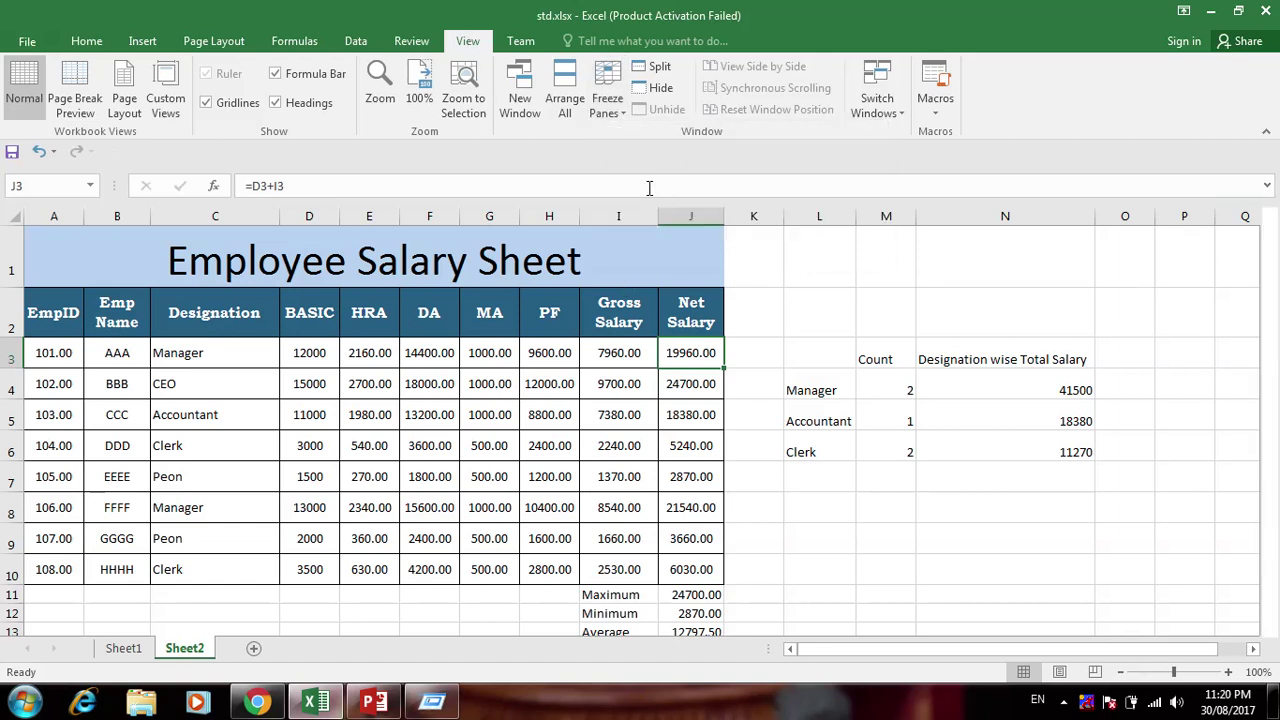
# Select rows 1 to 3 and try to keep them in view with Freeze Top Row
pyautogui.moveTo(12, 356); pyautogui.dragTo(4, 212)
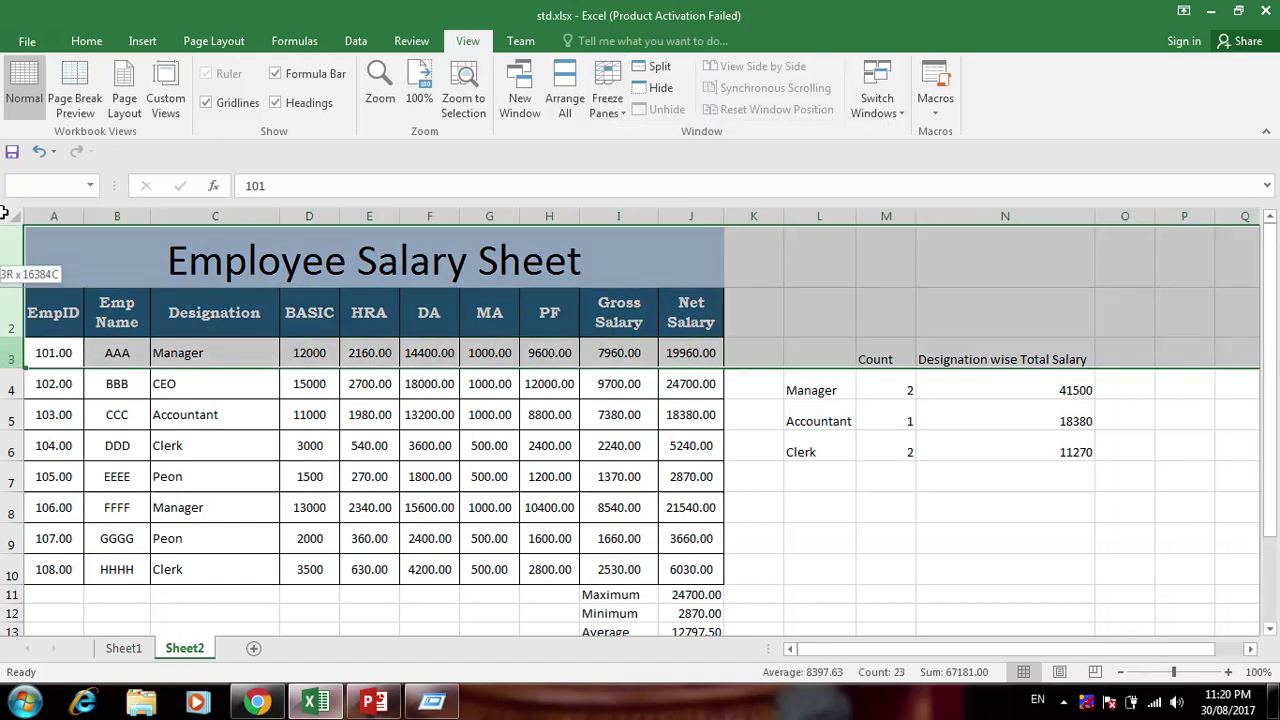
pyautogui.click(410, 44)
pyautogui.click(355, 41)
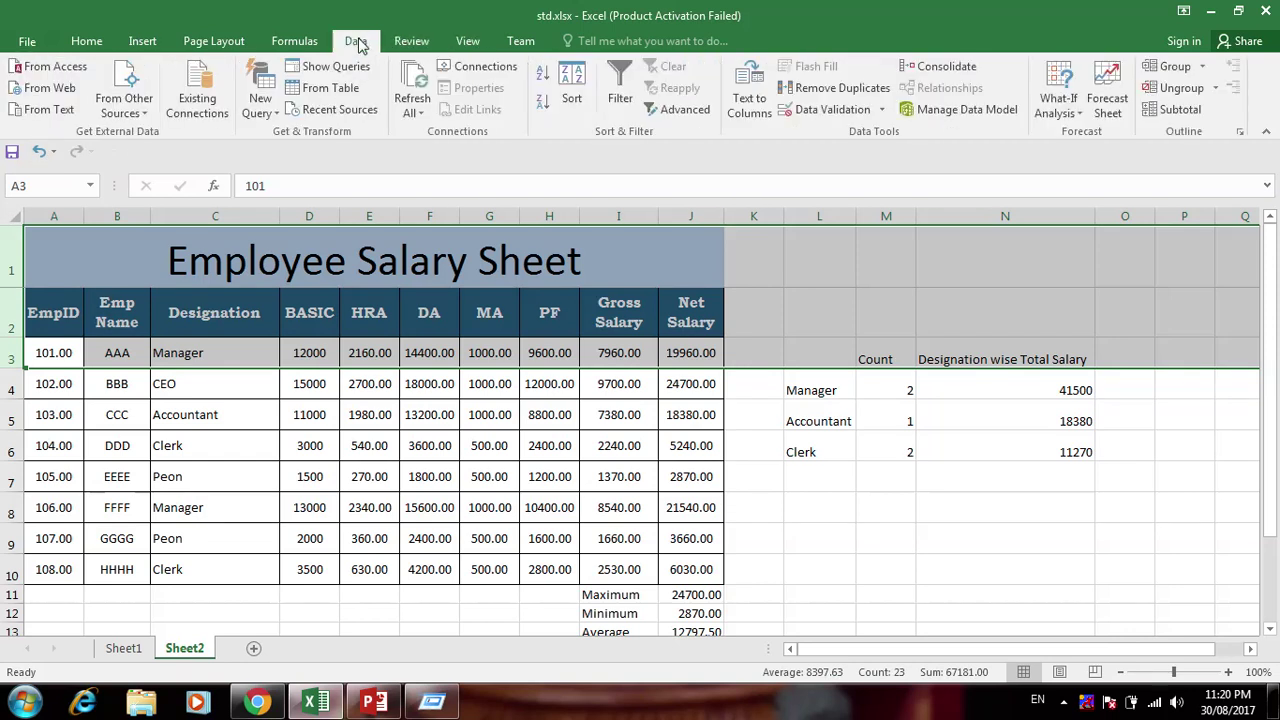
pyautogui.click(291, 41)
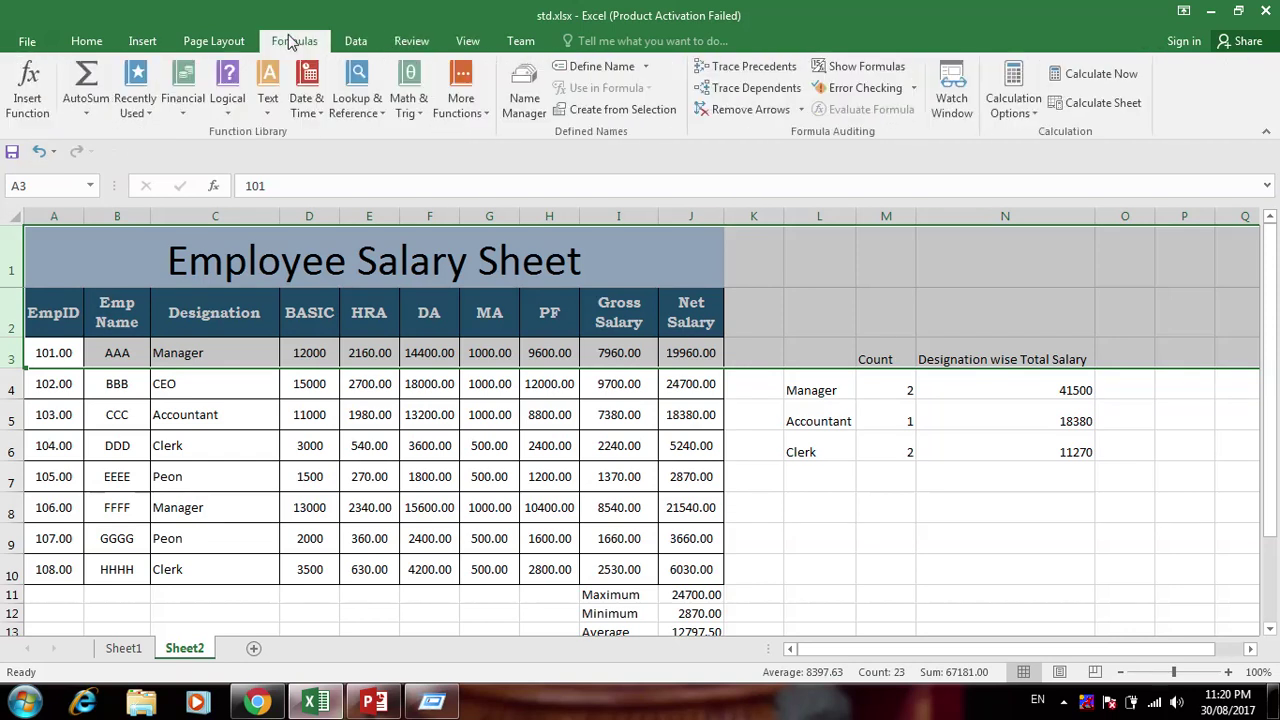
pyautogui.click(238, 42)
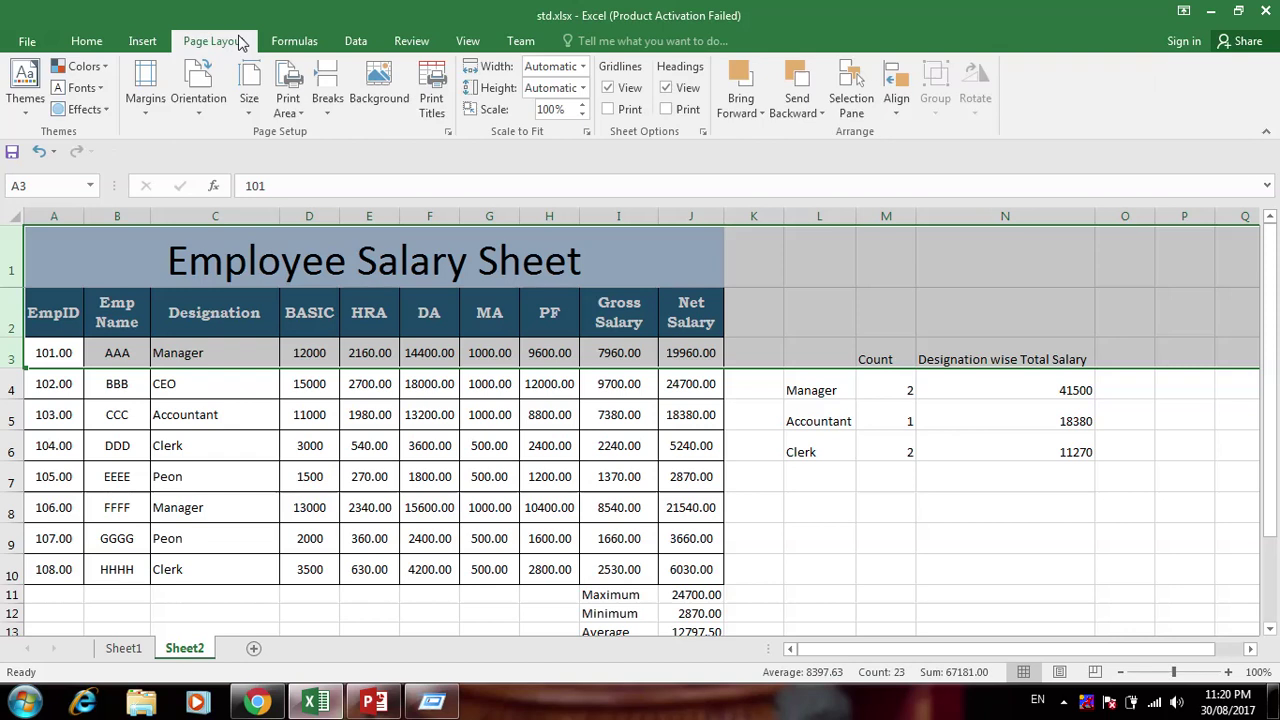
pyautogui.click(150, 41)
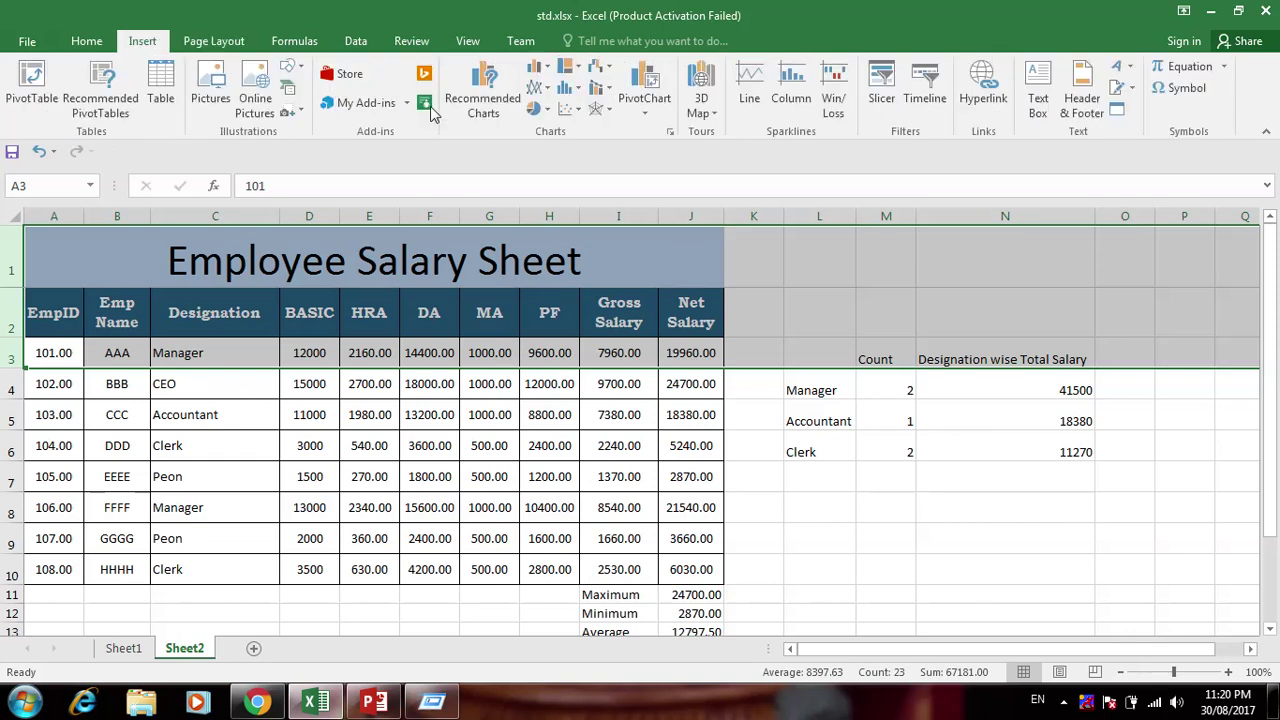
pyautogui.click(468, 42)
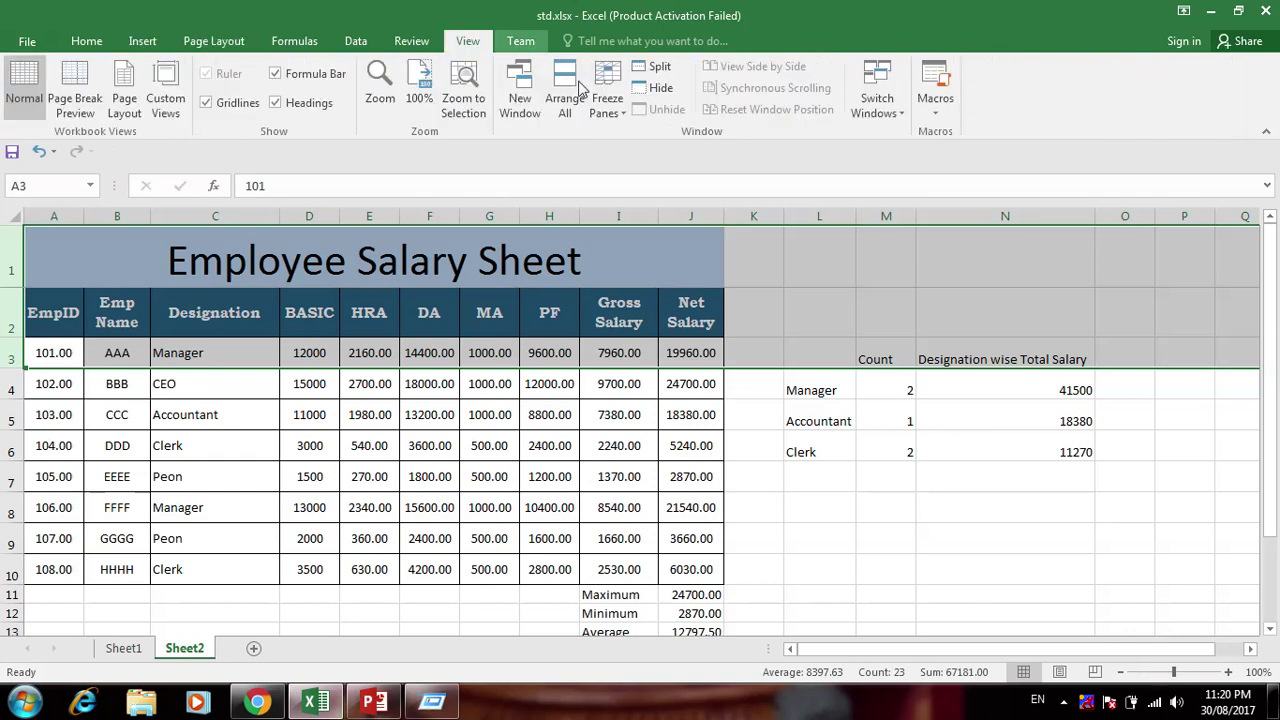
pyautogui.click(610, 105)
pyautogui.click(645, 203)
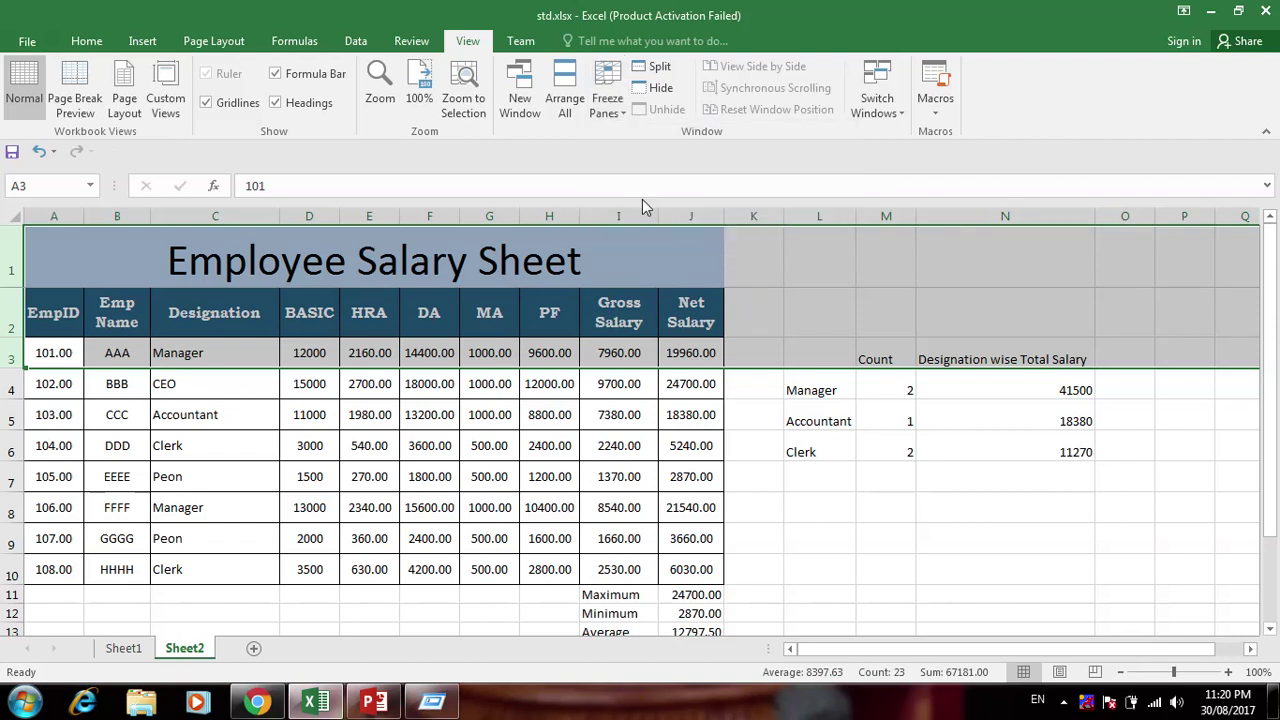
pyautogui.moveTo(1270, 368); pyautogui.dragTo(1240, 305)
pyautogui.click(560, 477)
# Unfreeze the panes and apply Freeze Top Row again with rows 1 to 3 selected
pyautogui.moveTo(5, 360); pyautogui.dragTo(10, 272)
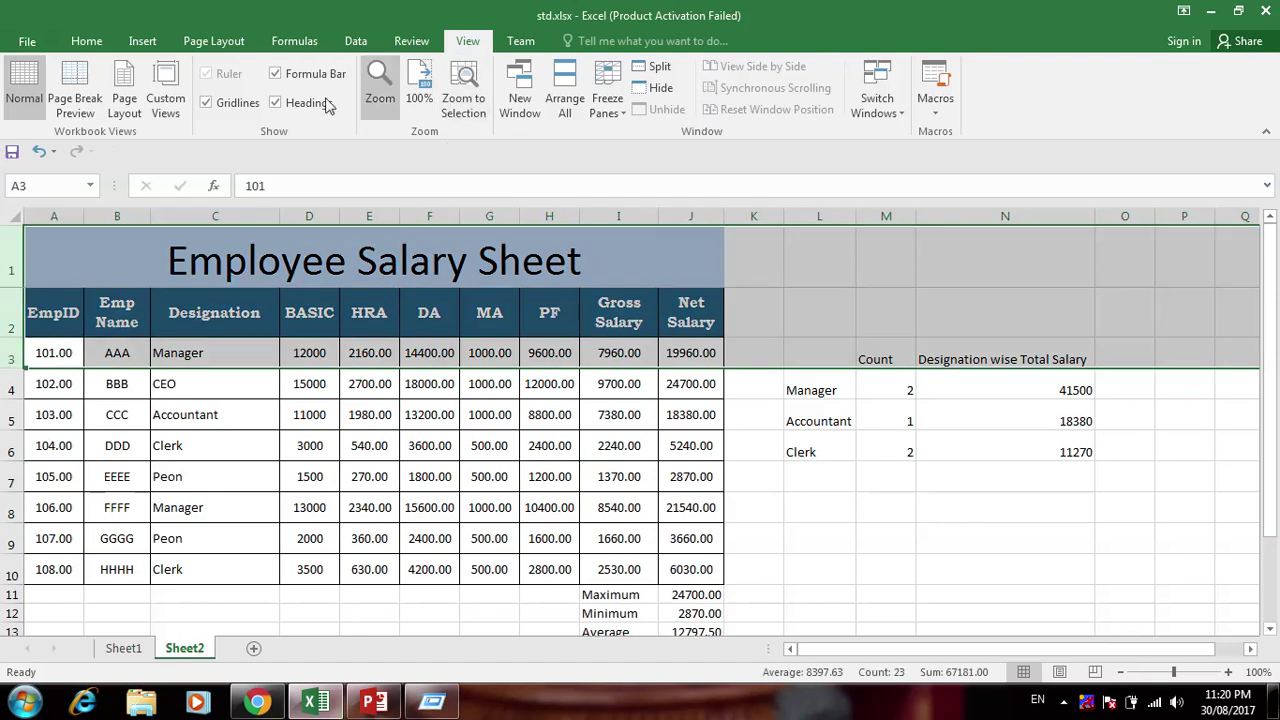
pyautogui.click(607, 100)
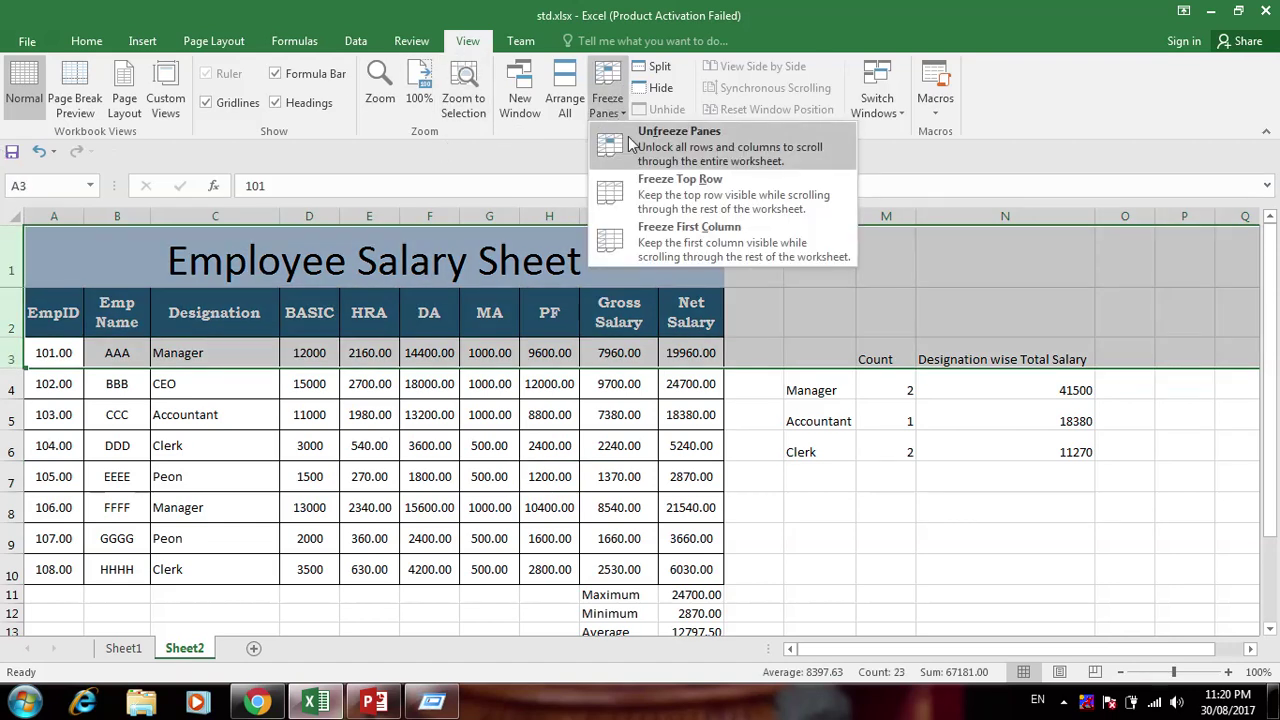
pyautogui.click(630, 145)
pyautogui.click(607, 100)
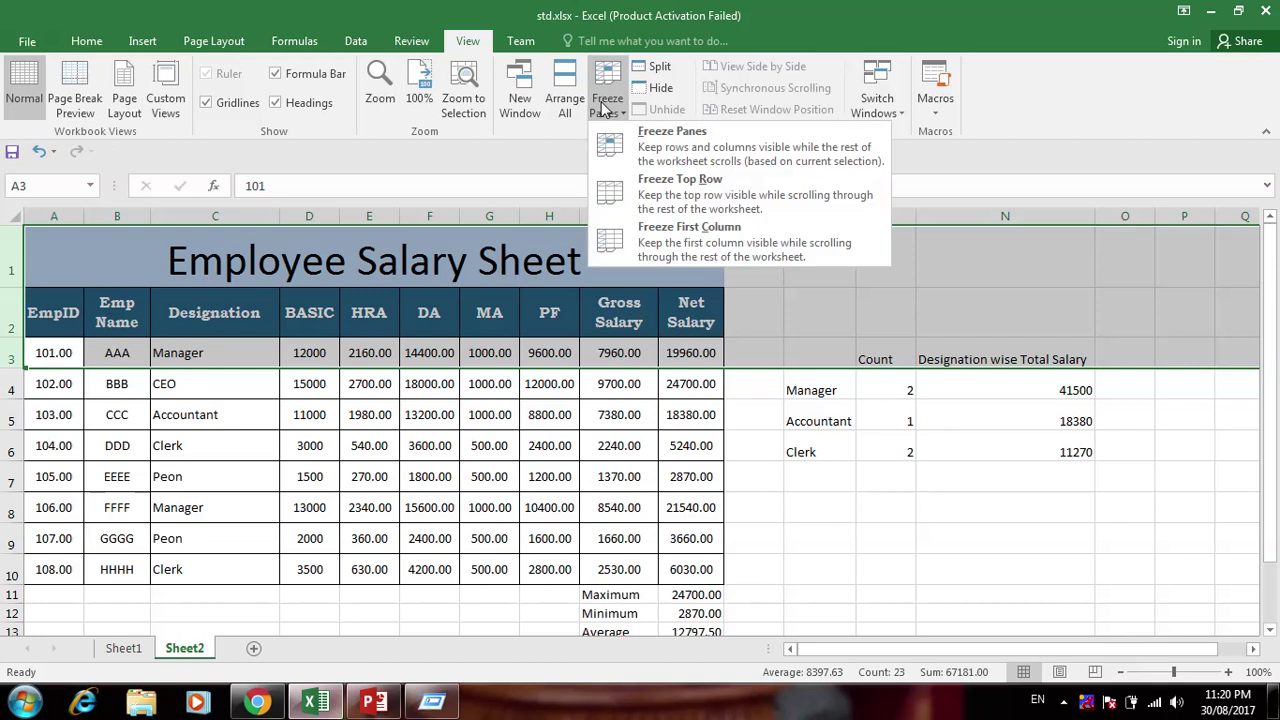
pyautogui.click(650, 192)
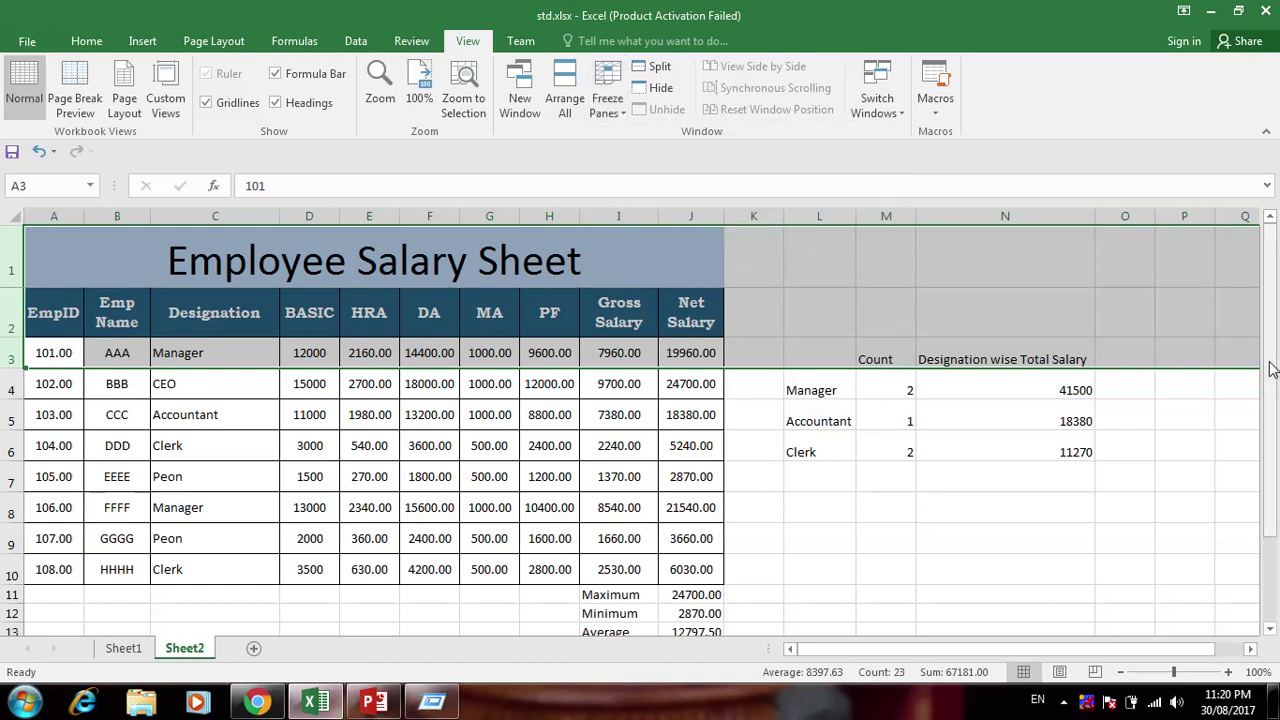
pyautogui.moveTo(1271, 366); pyautogui.dragTo(1271, 262)
pyautogui.click(618, 445)
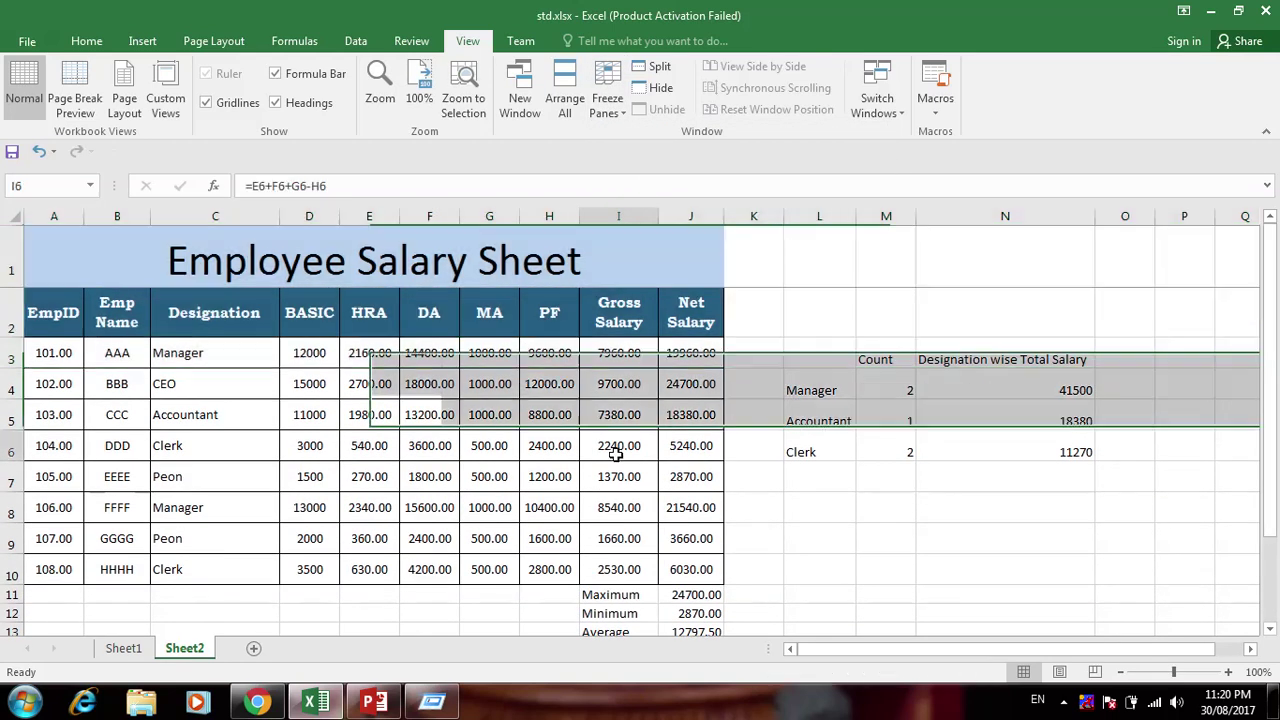
# Select rows 1 to 4 and apply Freeze Top Row to the sheet
pyautogui.moveTo(12, 384); pyautogui.dragTo(10, 250)
pyautogui.click(607, 105)
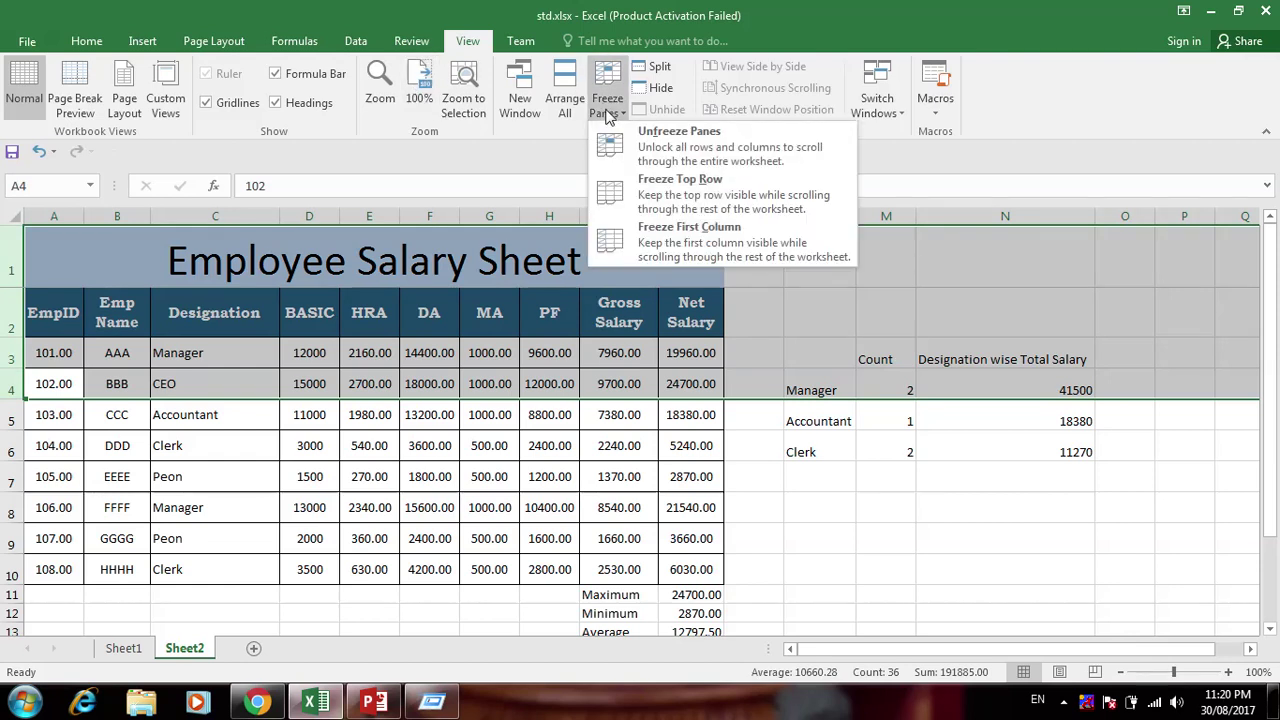
pyautogui.click(678, 185)
pyautogui.moveTo(1274, 396); pyautogui.dragTo(1264, 288)
pyautogui.click(986, 497)
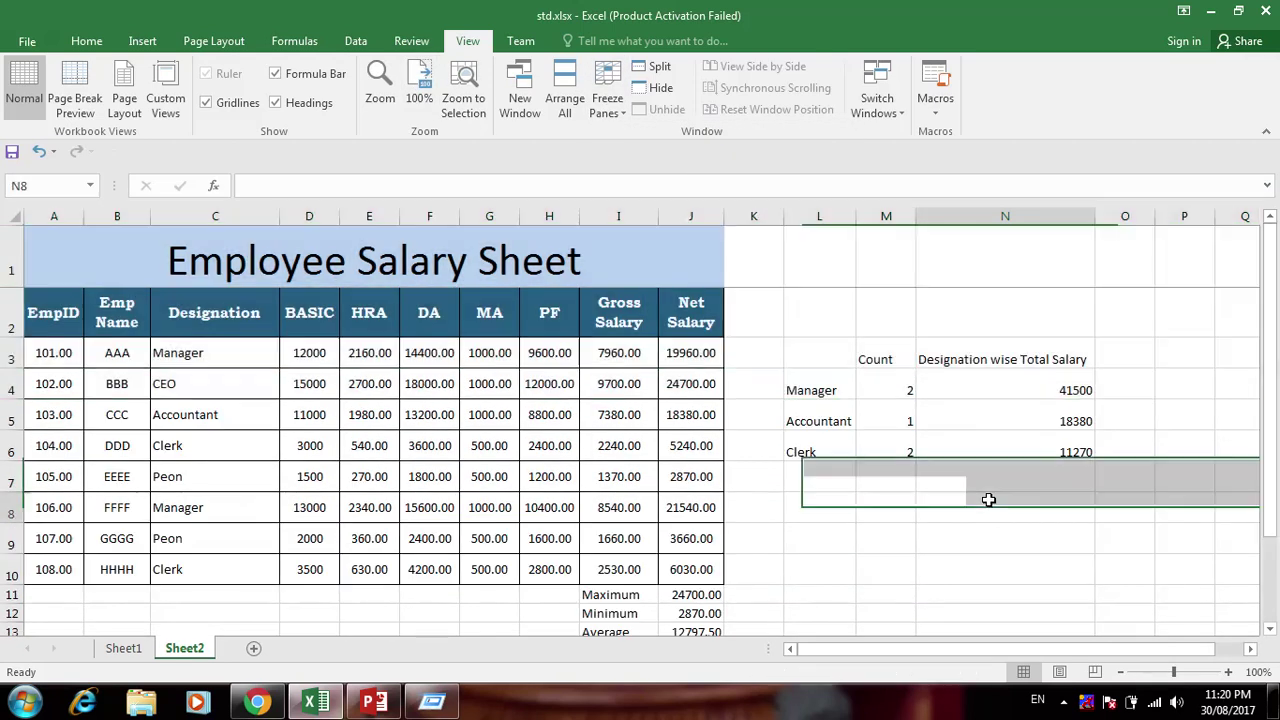
# Remove the existing freeze, and reapply Freeze Top Row with the selection running from row 1 down to row 3
pyautogui.moveTo(10, 245); pyautogui.dragTo(22, 366)
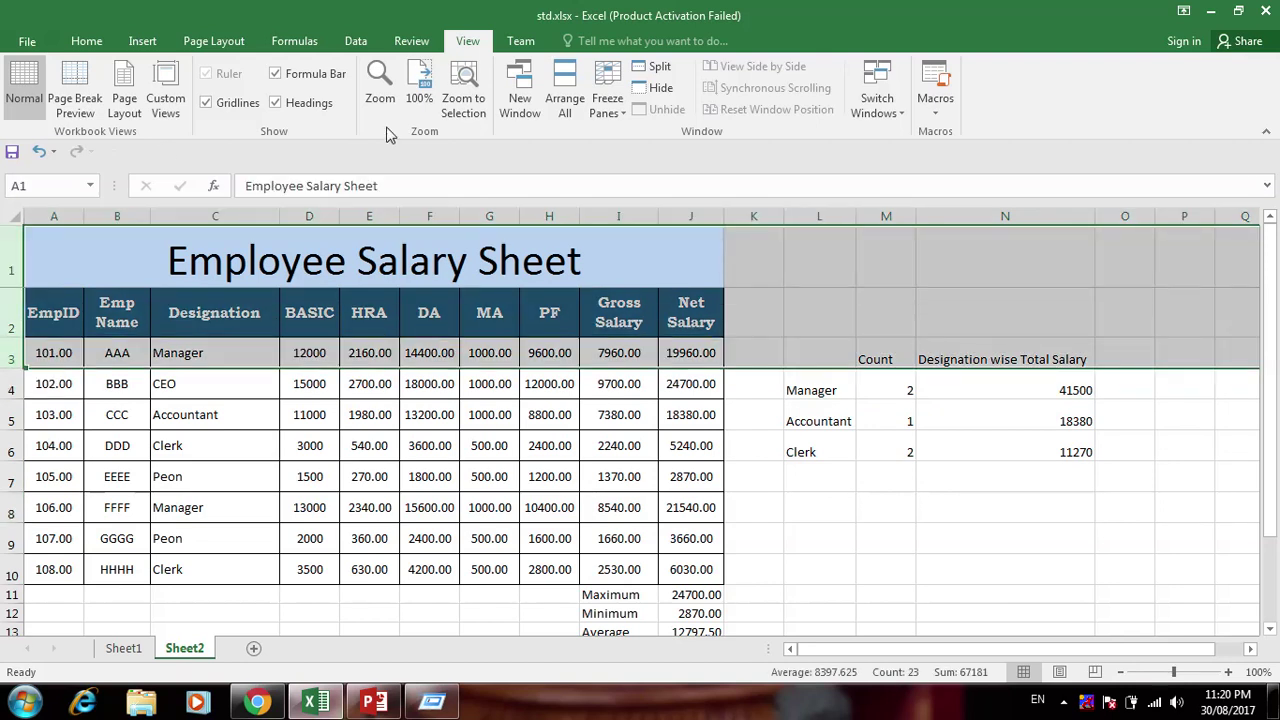
pyautogui.click(607, 105)
pyautogui.click(615, 115)
pyautogui.click(617, 121)
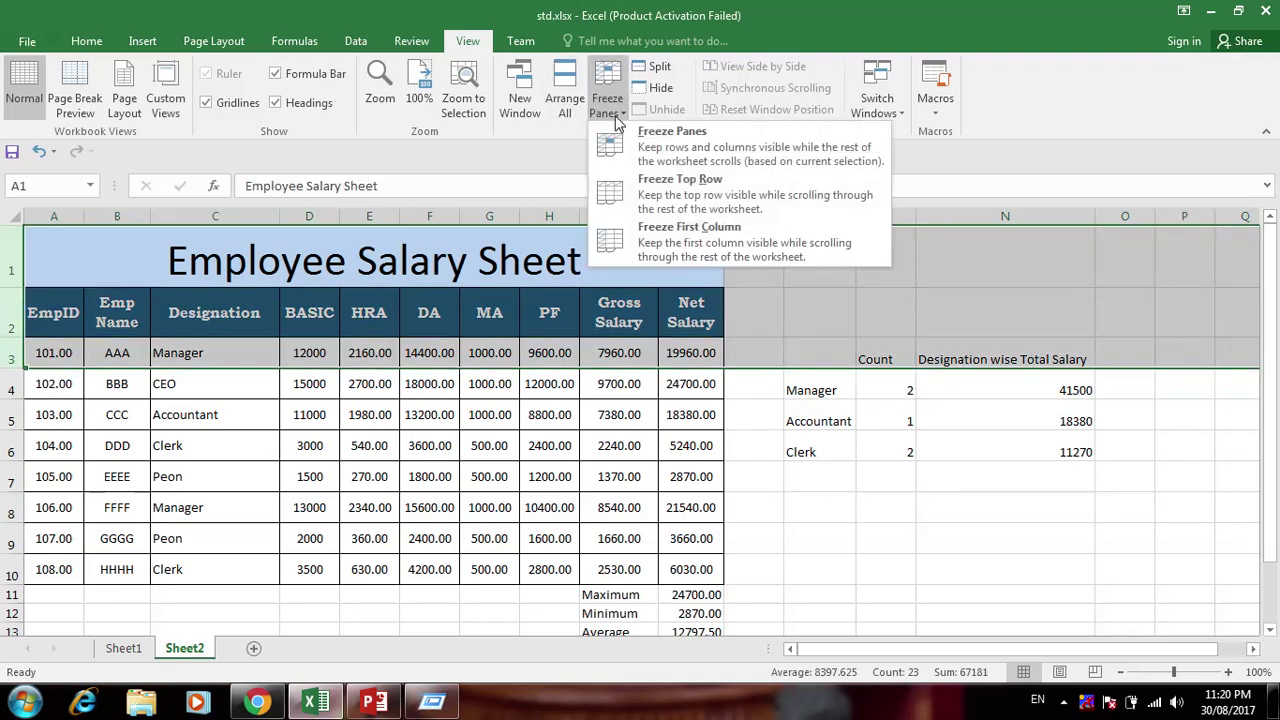
pyautogui.click(643, 200)
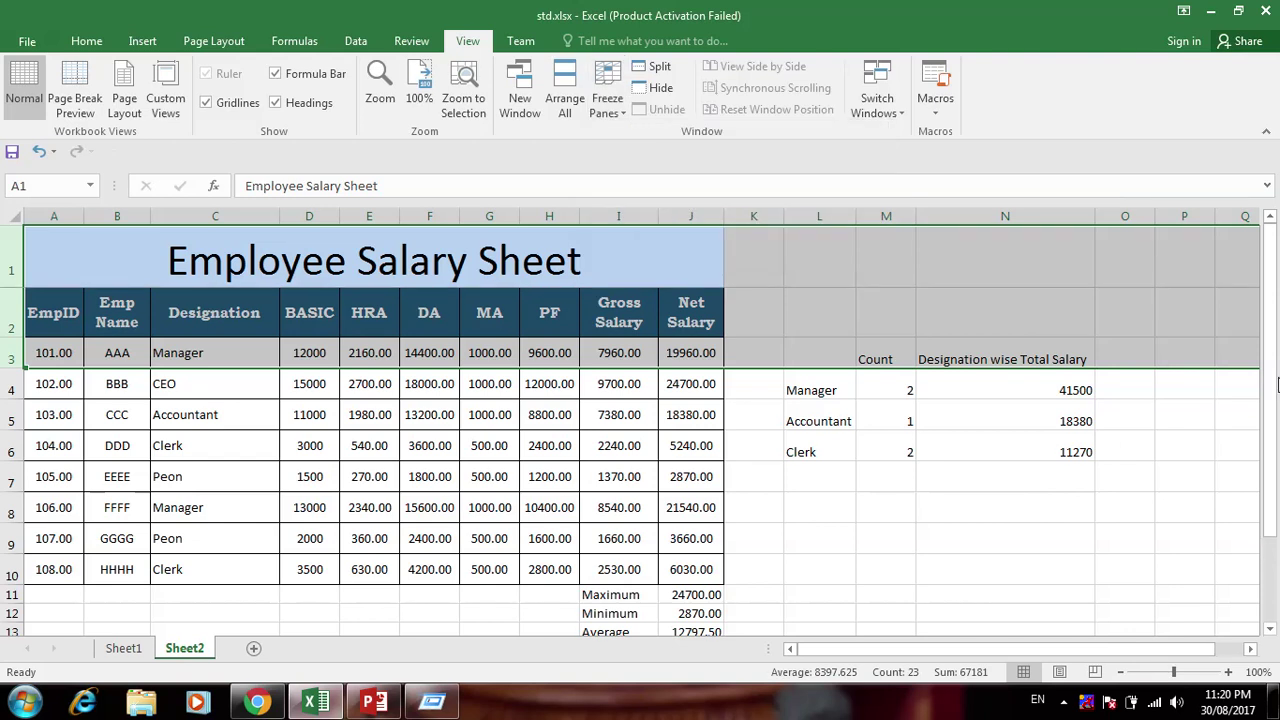
pyautogui.moveTo(1277, 385); pyautogui.dragTo(1262, 314)
pyautogui.moveTo(1272, 372); pyautogui.dragTo(1270, 370)
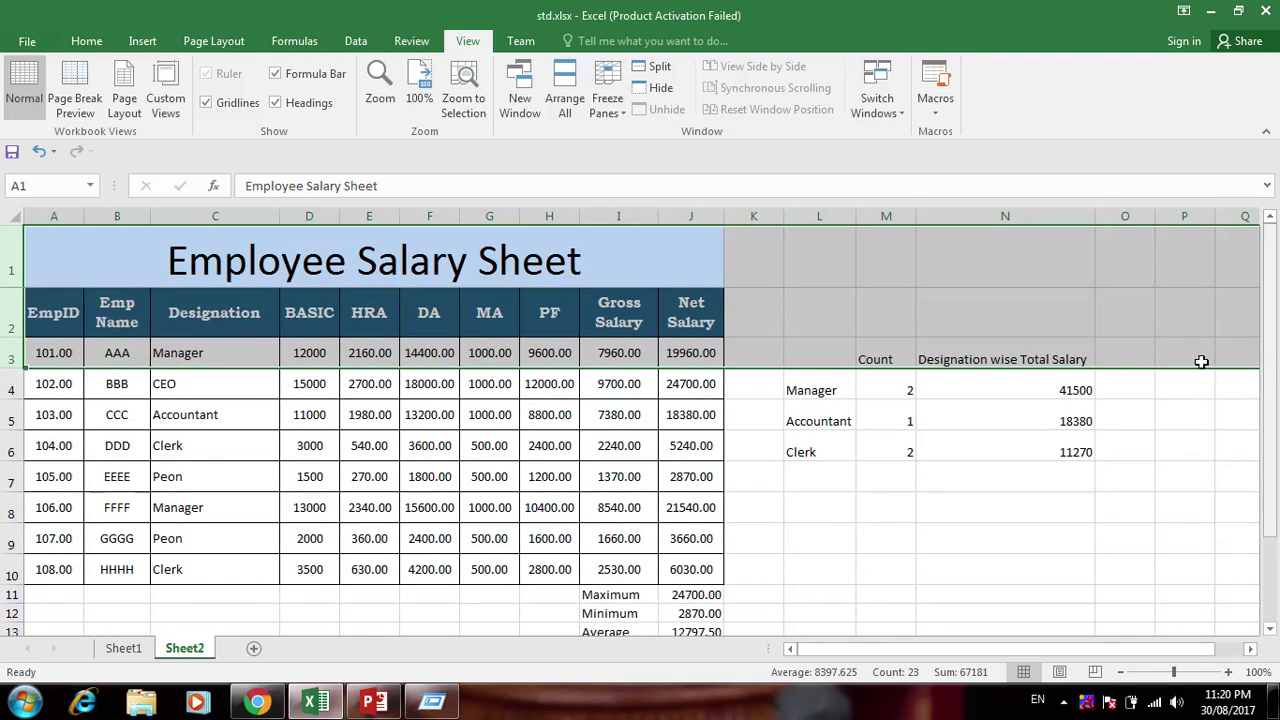
pyautogui.click(874, 569)
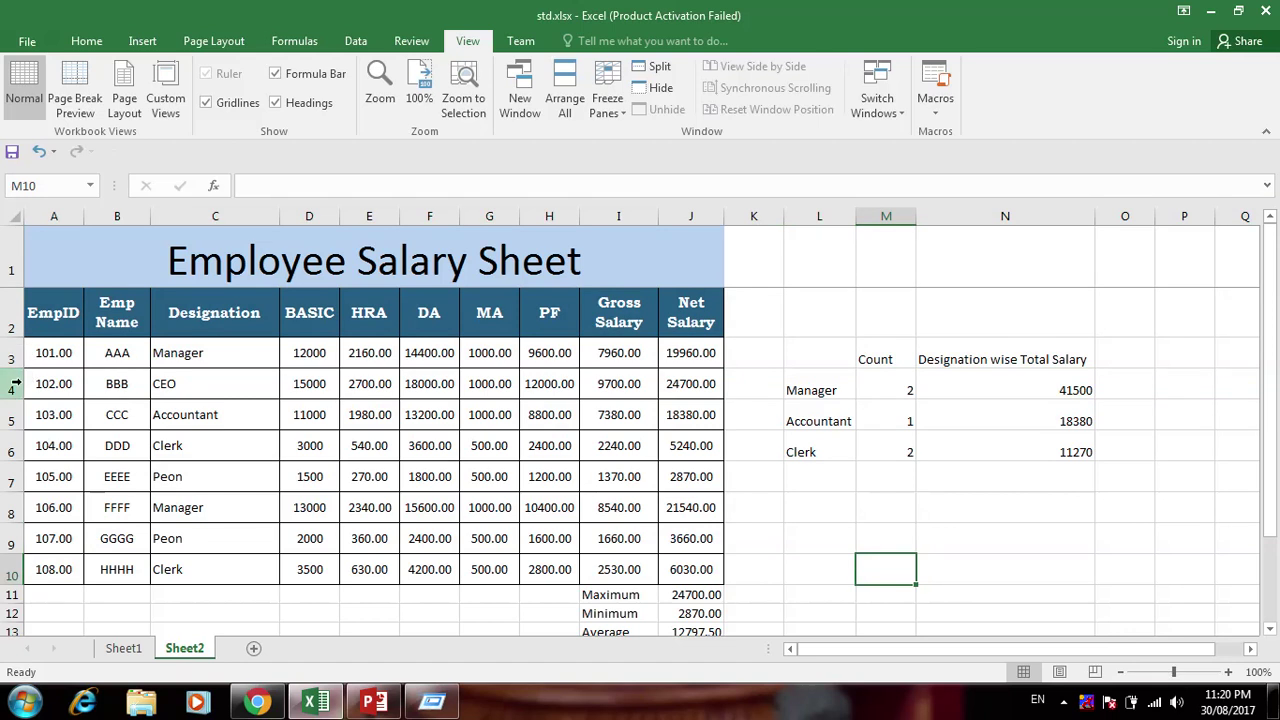
# Unfreeze the panes and freeze the top row again with rows 1 to 4 selected
pyautogui.moveTo(16, 386); pyautogui.dragTo(12, 262)
pyautogui.click(605, 100)
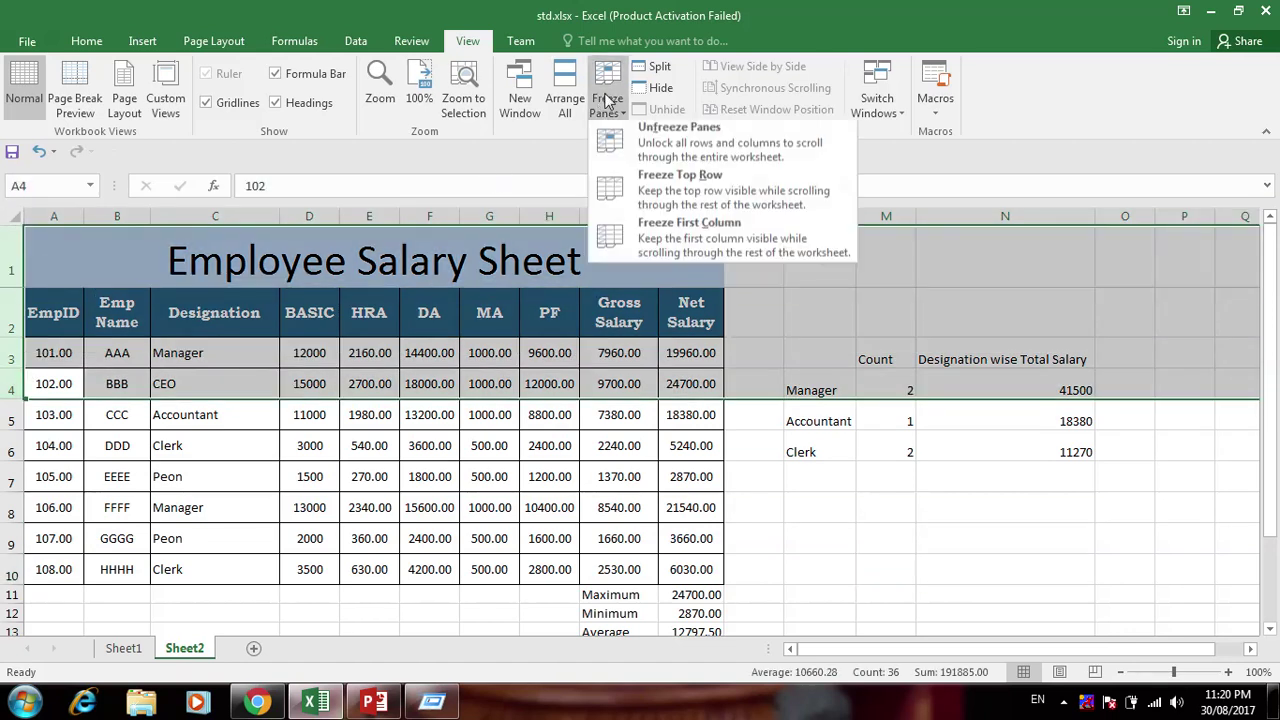
pyautogui.click(642, 132)
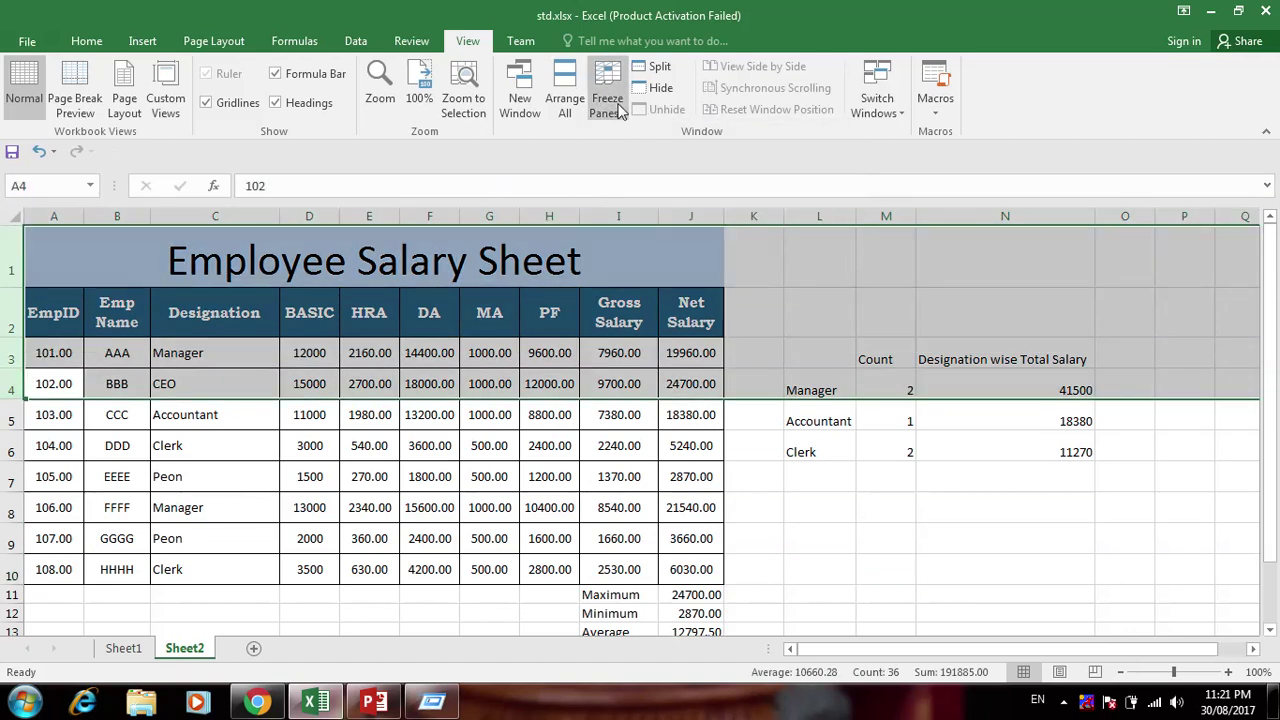
pyautogui.click(617, 110)
pyautogui.click(625, 186)
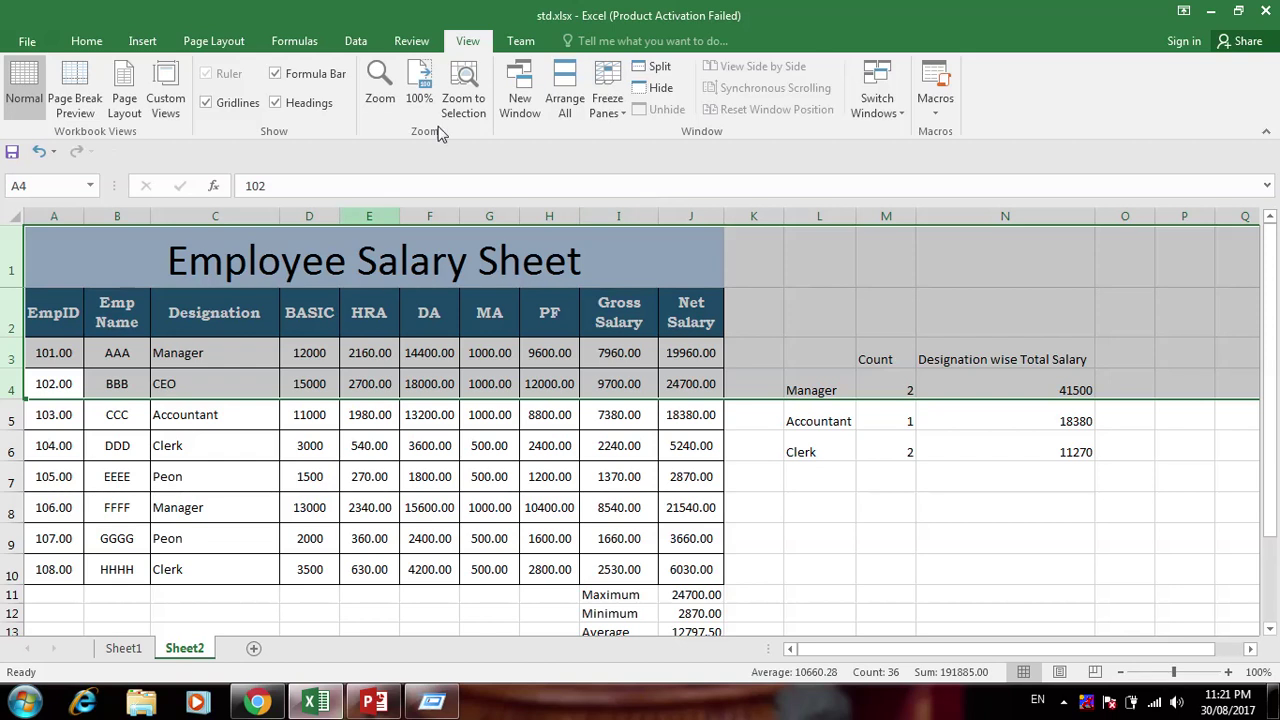
pyautogui.moveTo(1266, 409)
pyautogui.mouseDown()
pyautogui.moveTo(1275, 437)
pyautogui.moveTo(1270, 400)
pyautogui.mouseUp()
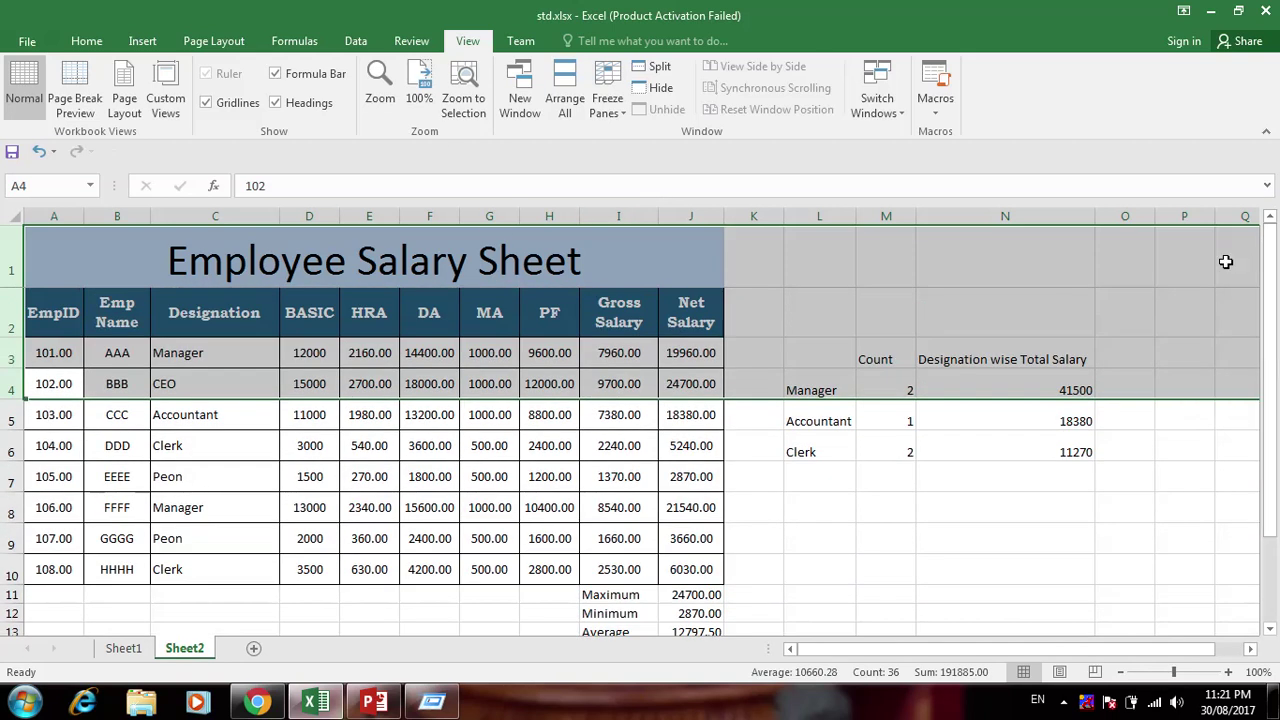
pyautogui.click(969, 530)
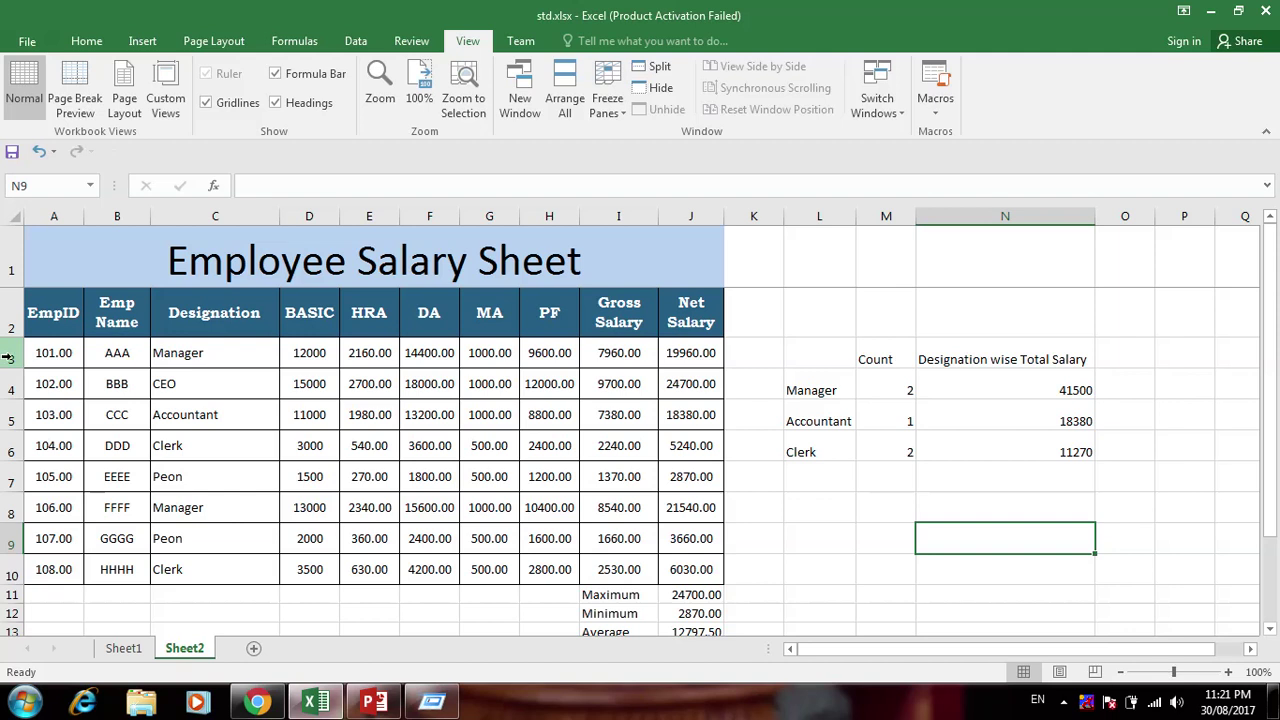
# Select rows 1 to 4, unfreeze the panes, and apply Freeze Panes based on that selection
pyautogui.moveTo(14, 378); pyautogui.dragTo(285, 131)
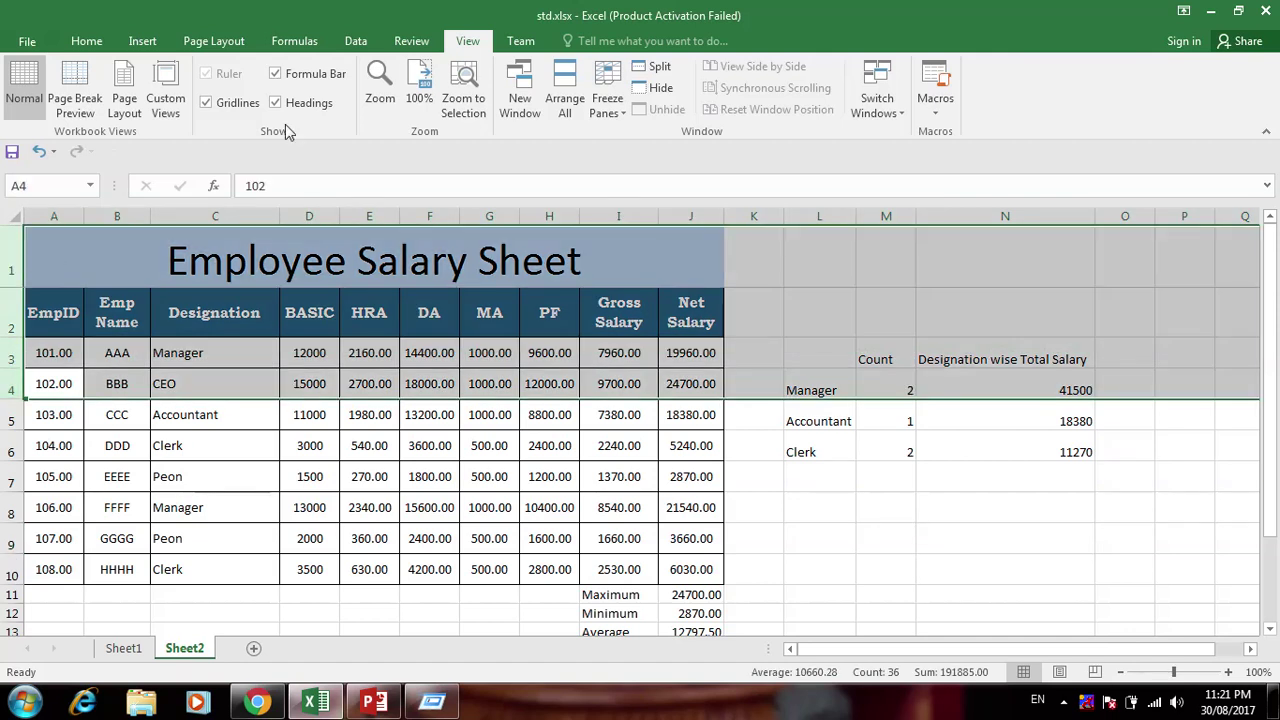
pyautogui.click(607, 97)
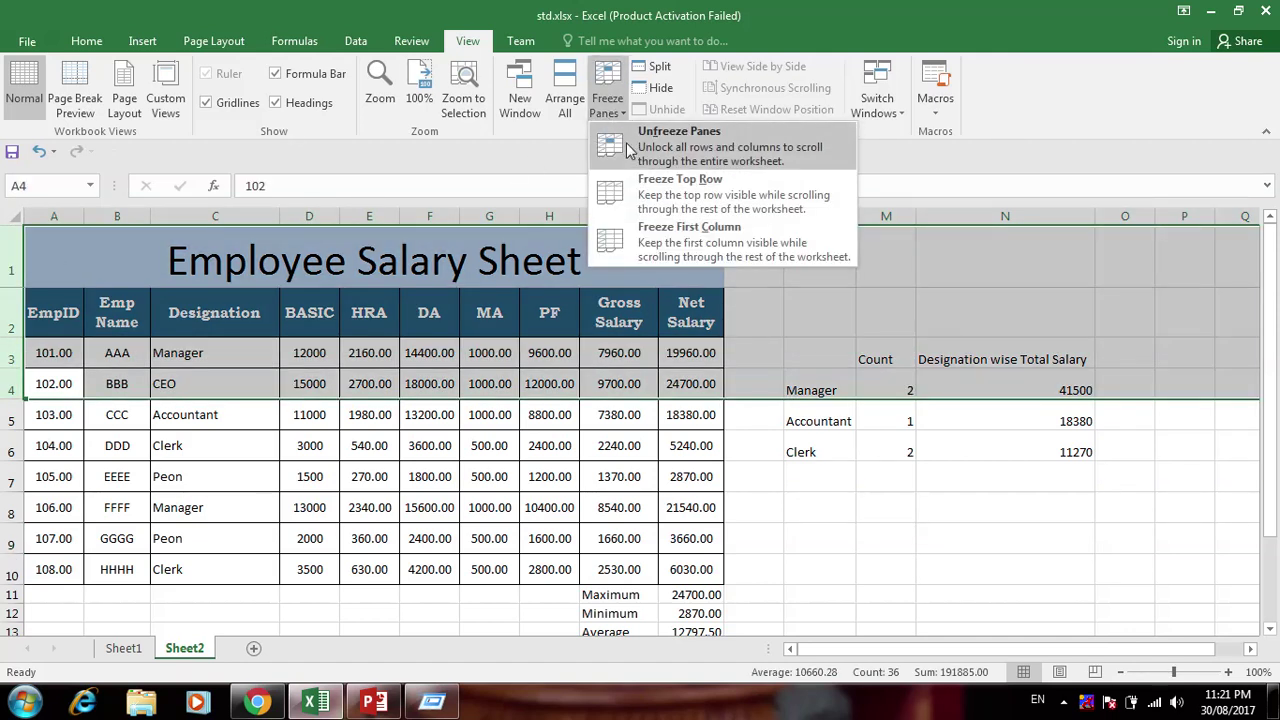
pyautogui.click(640, 133)
pyautogui.click(607, 97)
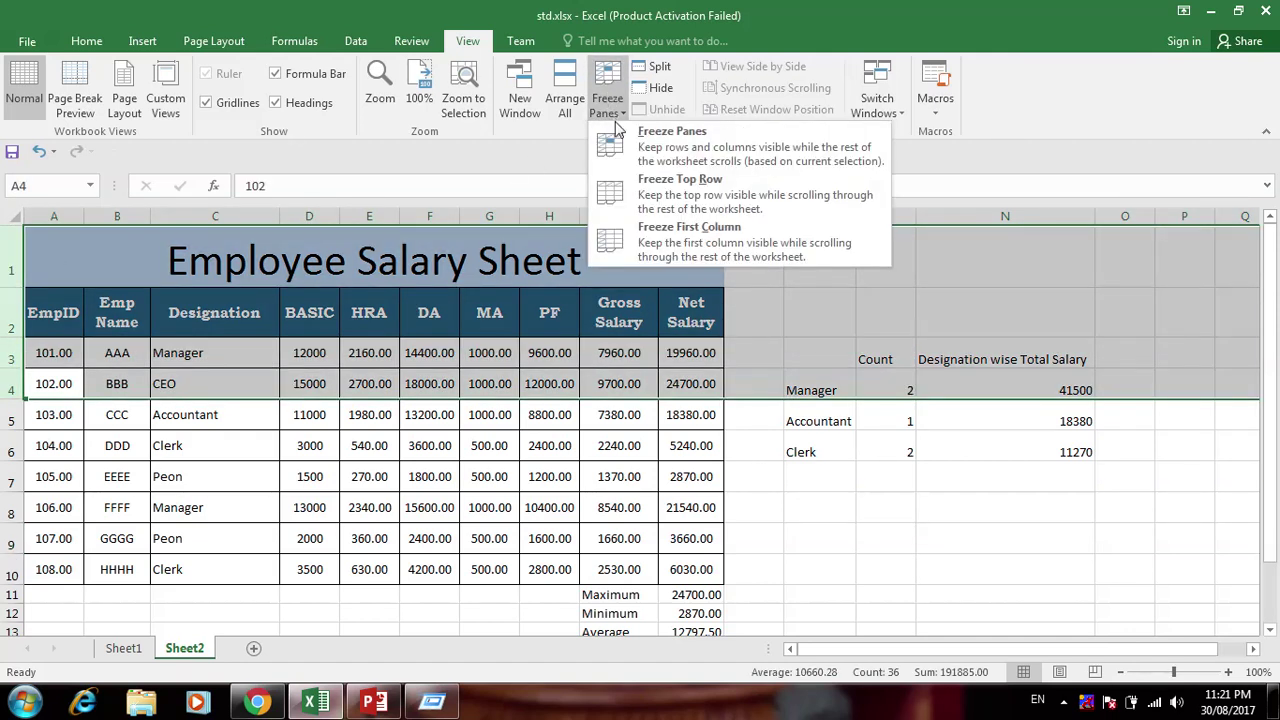
pyautogui.click(618, 148)
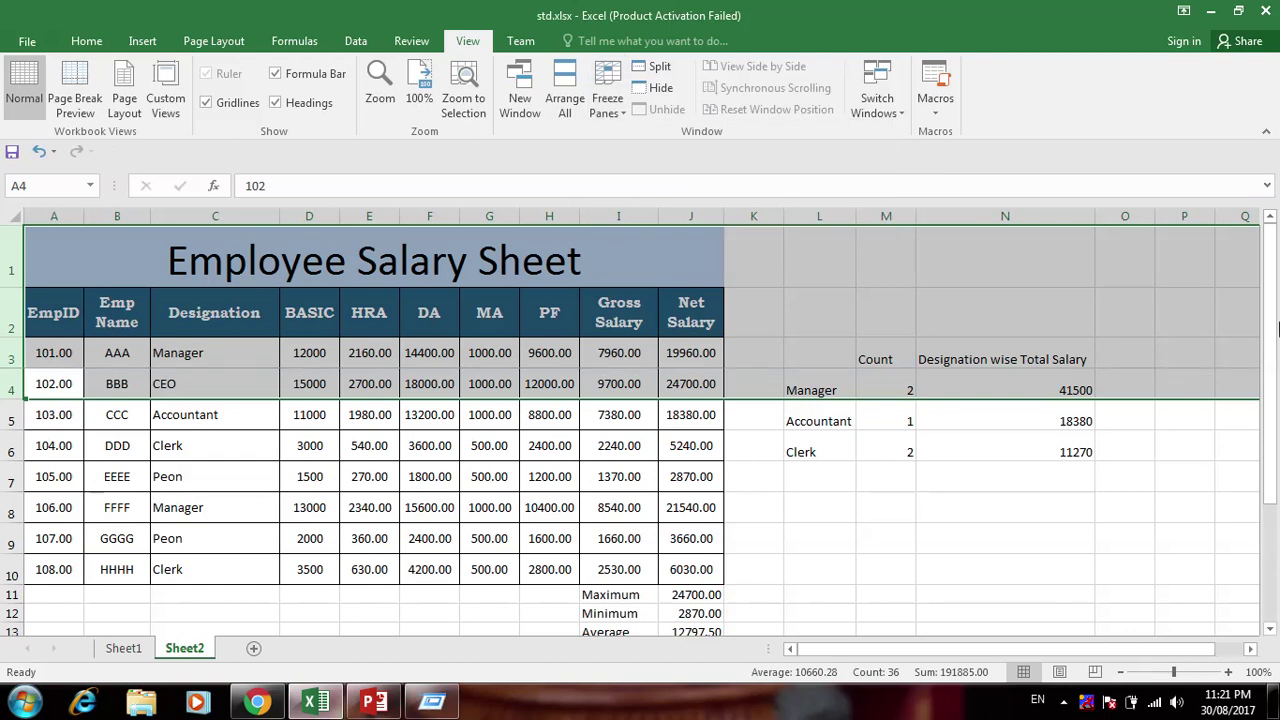
pyautogui.moveTo(1275, 327); pyautogui.dragTo(1234, 262)
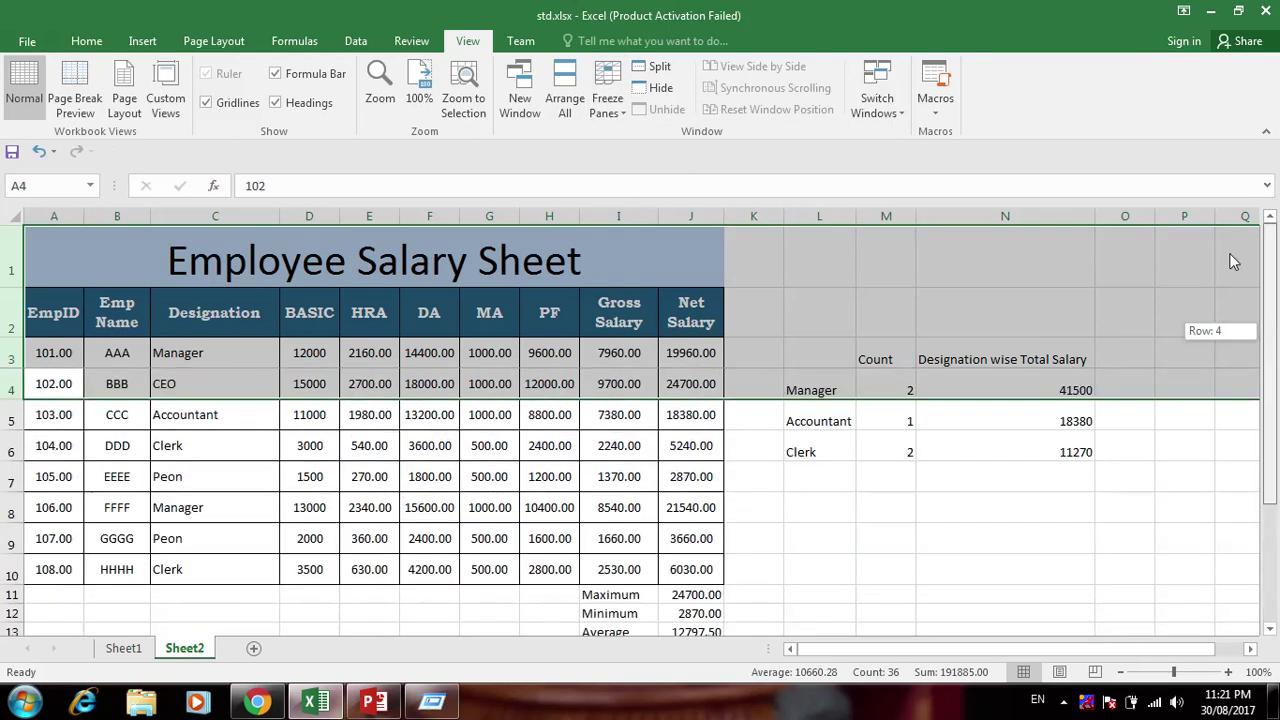
# Remove the current freeze and apply Freeze Panes again with rows 1 to 3 selected
pyautogui.click(607, 100)
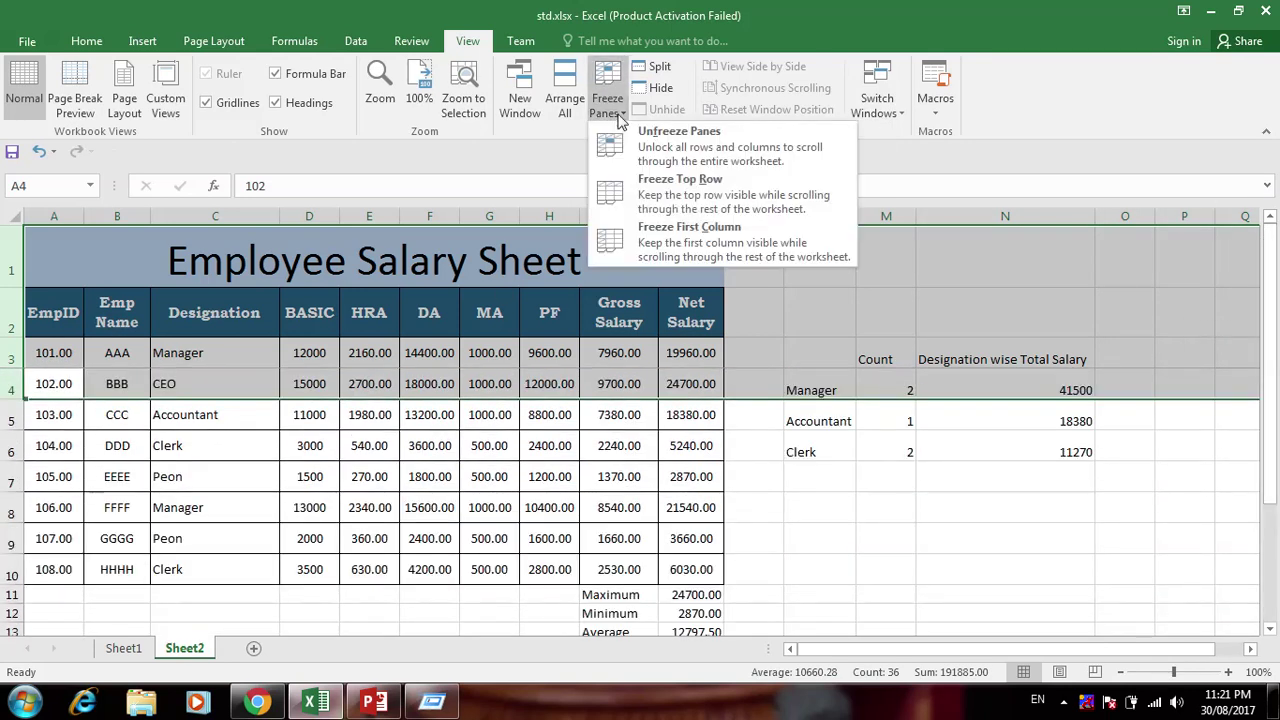
pyautogui.click(632, 148)
pyautogui.click(8, 355)
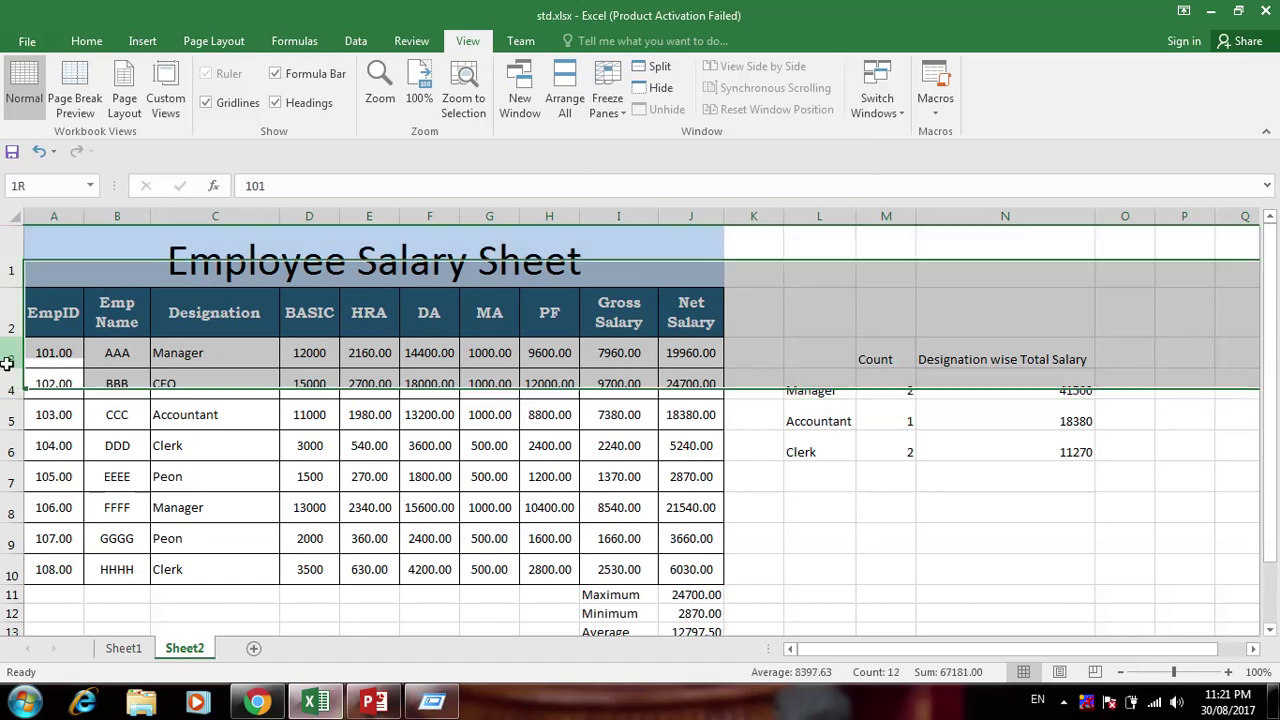
pyautogui.moveTo(8, 357); pyautogui.dragTo(5, 205)
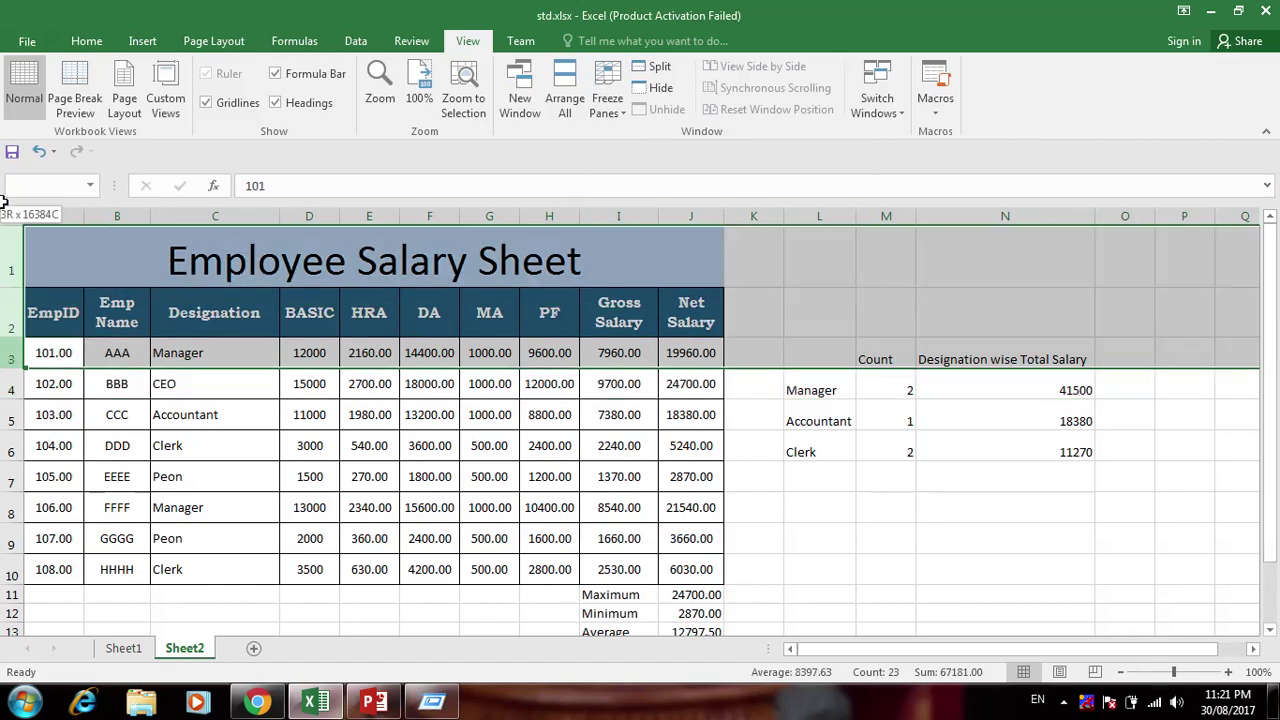
pyautogui.click(610, 92)
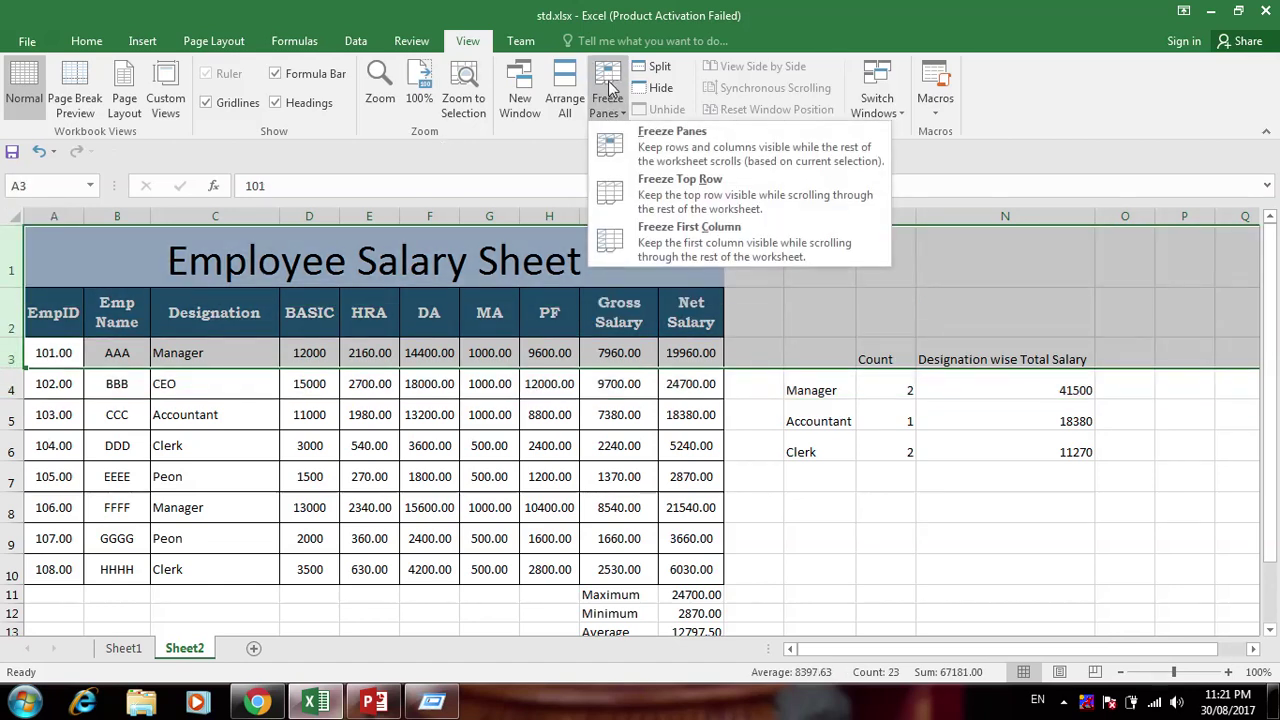
pyautogui.click(630, 133)
pyautogui.moveTo(1272, 300)
pyautogui.mouseDown()
pyautogui.moveTo(1273, 410)
pyautogui.moveTo(1268, 290)
pyautogui.mouseUp()
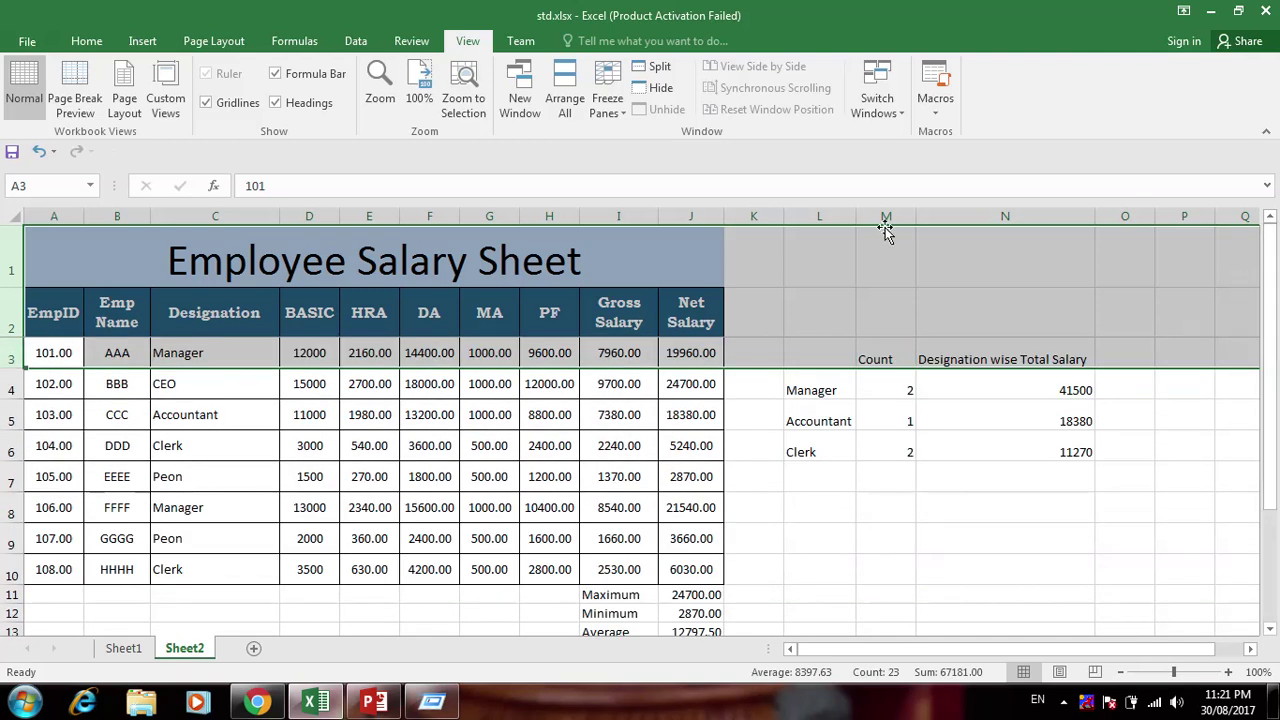
# Switch to the PowerPoint presentation and display slide 4, the closing Thank You slide
pyautogui.click(374, 702)
pyautogui.click(123, 503)
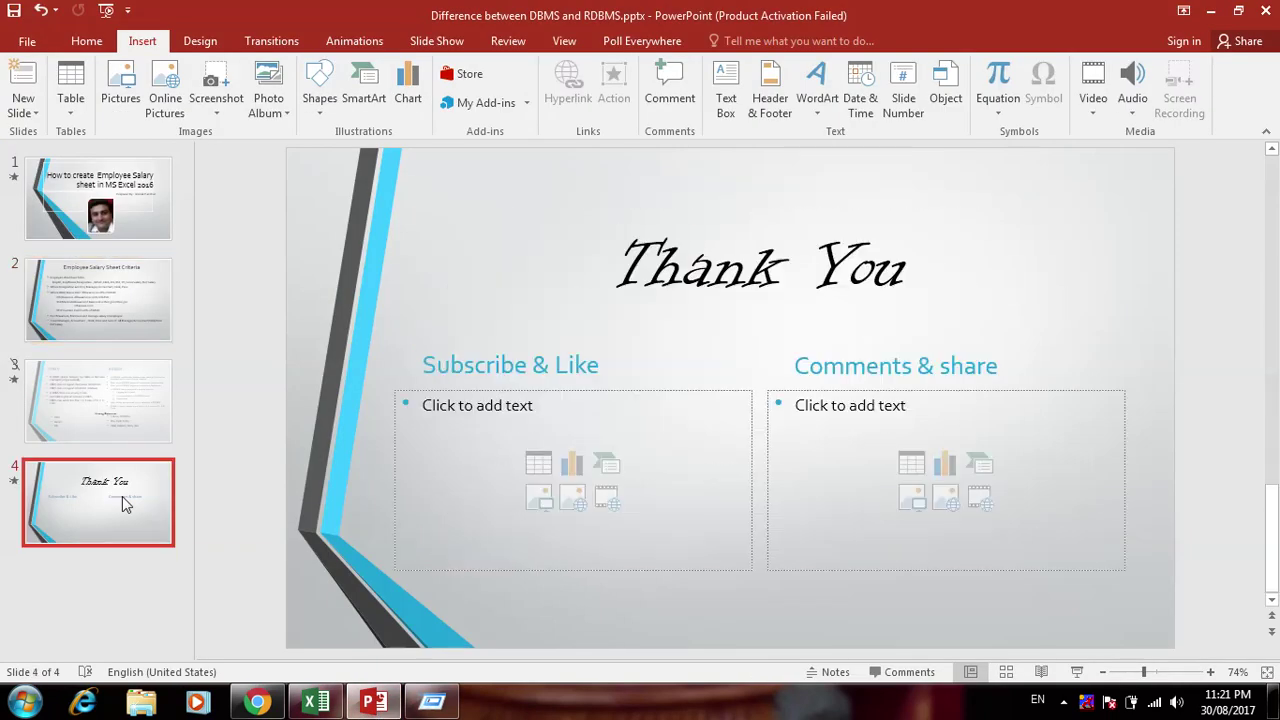